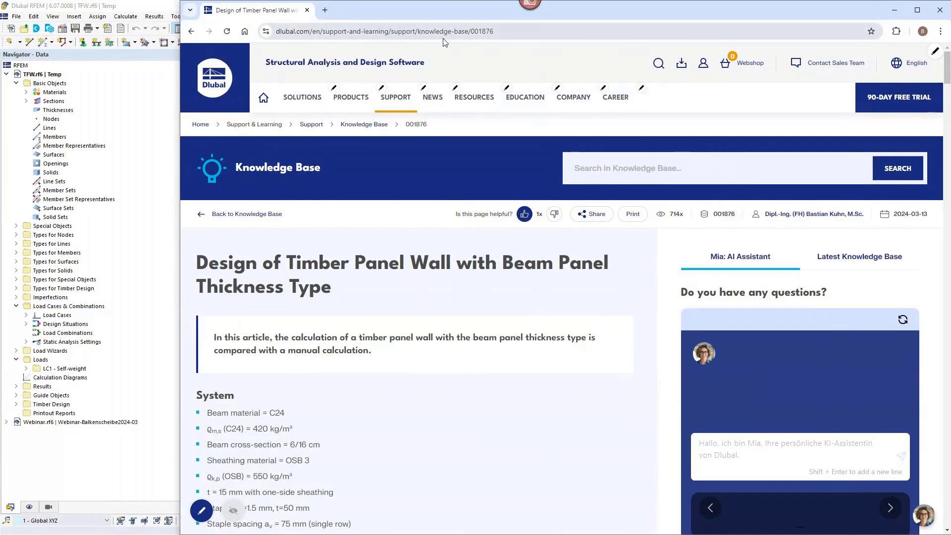
# Read the knowledge base article 001876 on timber panel wall design, from slip modulus and loading to the deformation calculation
pyautogui.doubleClick(484, 33)
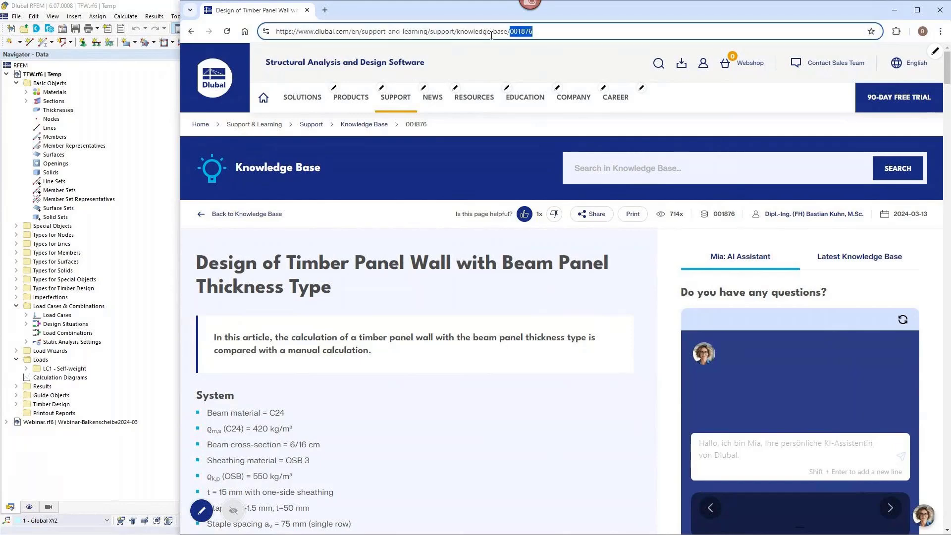
pyautogui.moveTo(491, 106)
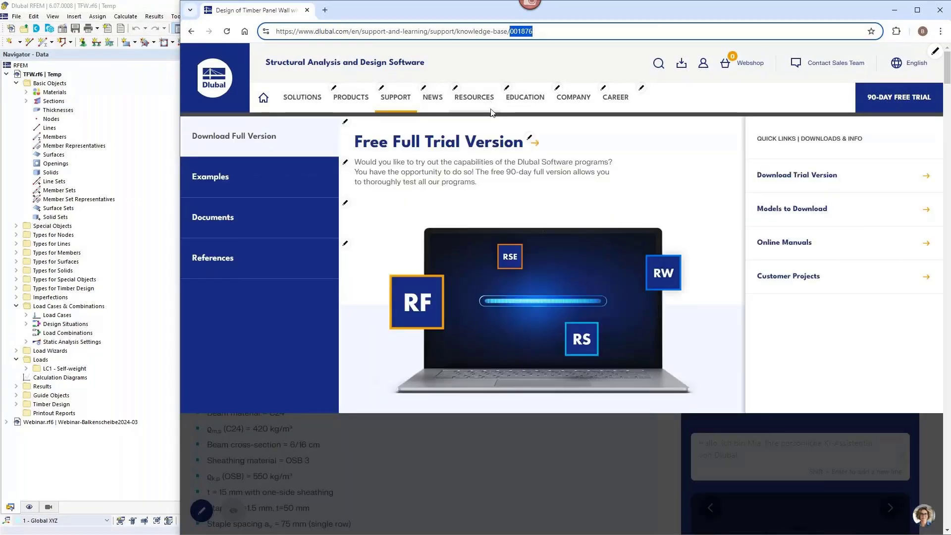
pyautogui.scroll(-8, 430, 484)
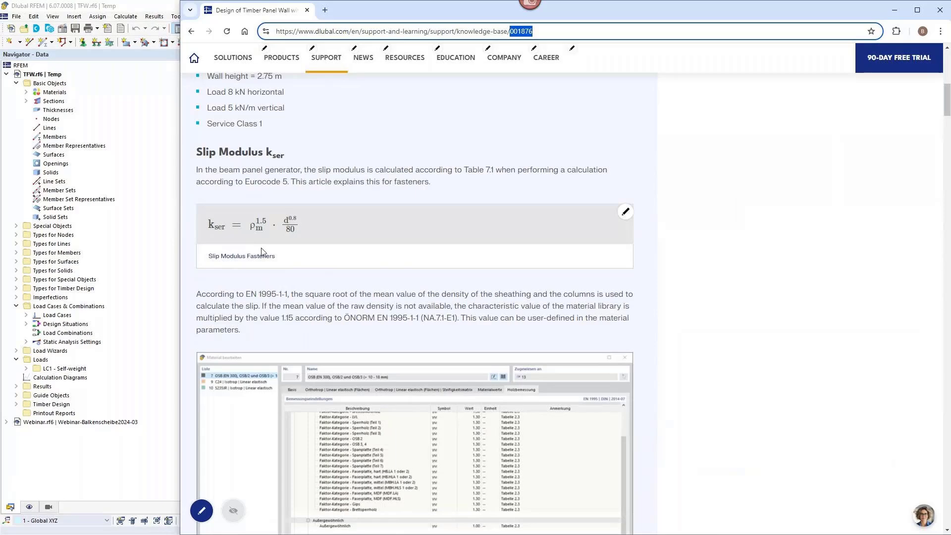
pyautogui.scroll(-10, 263, 248)
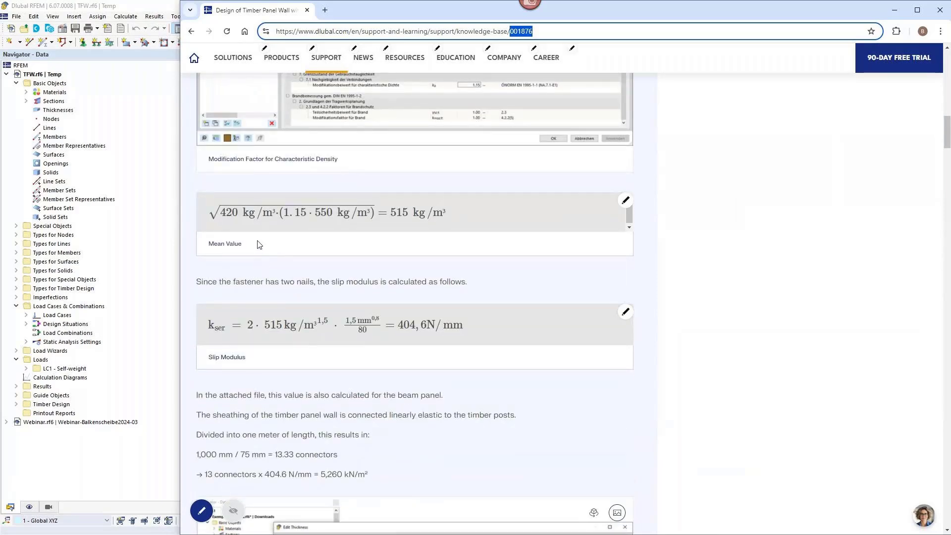
pyautogui.scroll(-10, 264, 262)
pyautogui.scroll(-12, 264, 262)
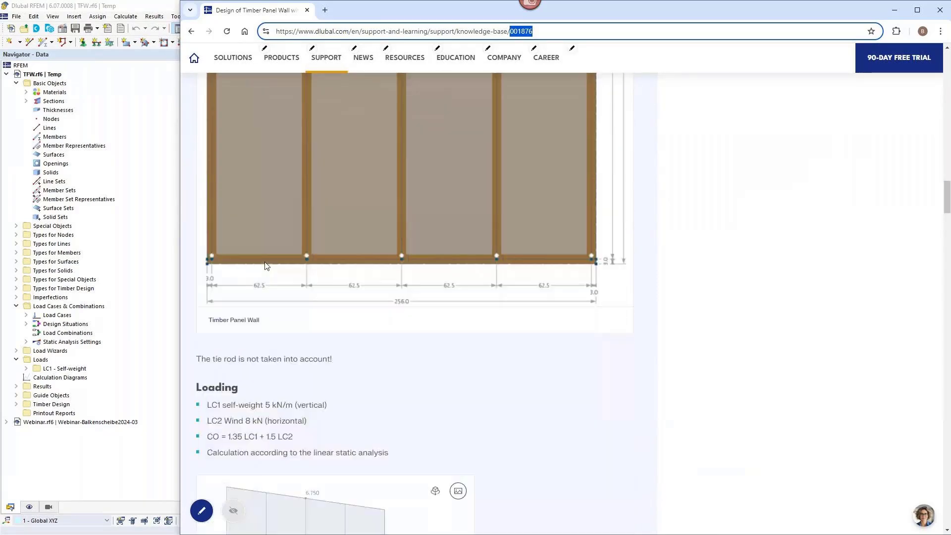
pyautogui.scroll(-10, 265, 262)
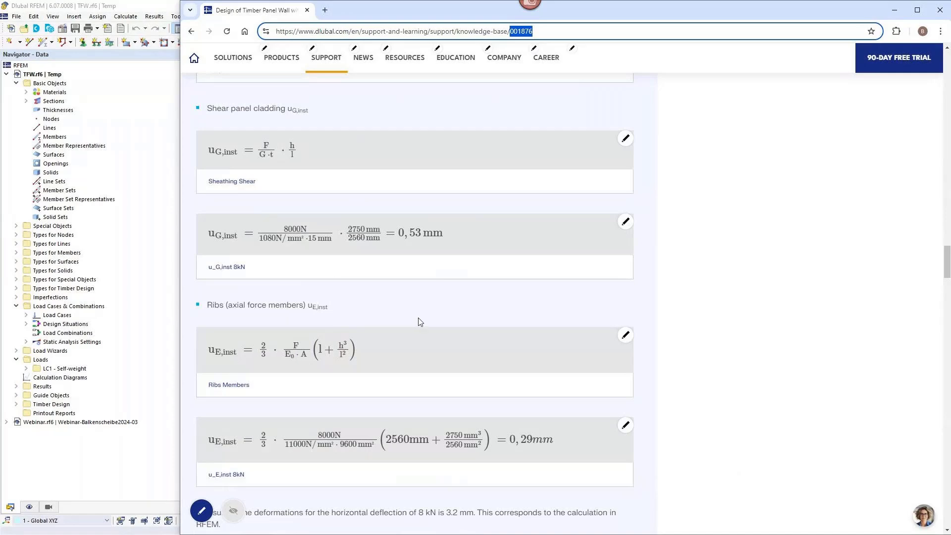
pyautogui.scroll(-3, 451, 325)
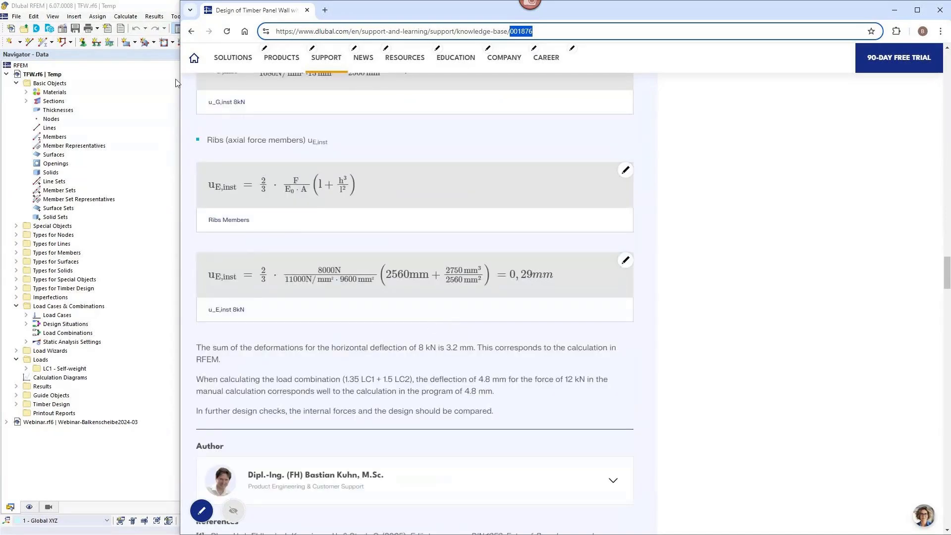
# Switch to RFEM and examine the TFW model's base data, including the model type and the activated add-ons
pyautogui.click(164, 8)
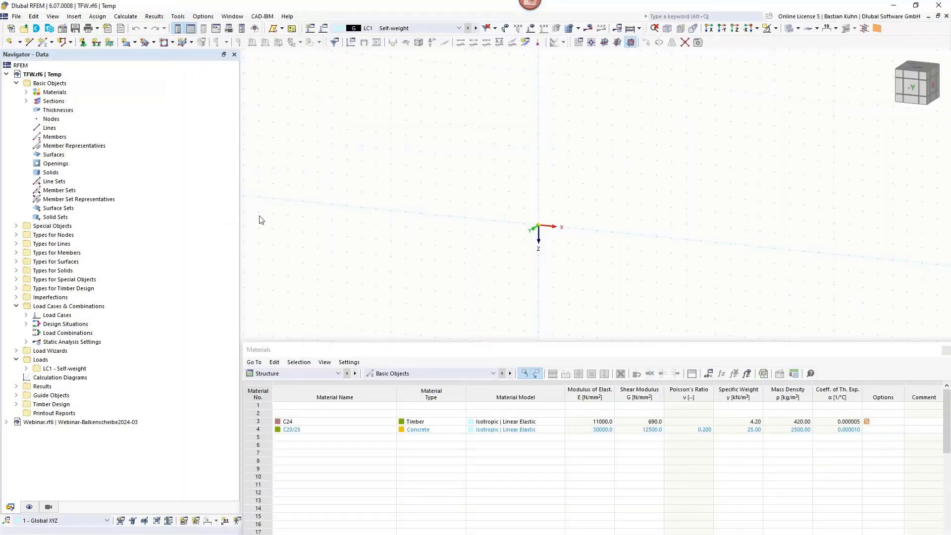
pyautogui.click(63, 32)
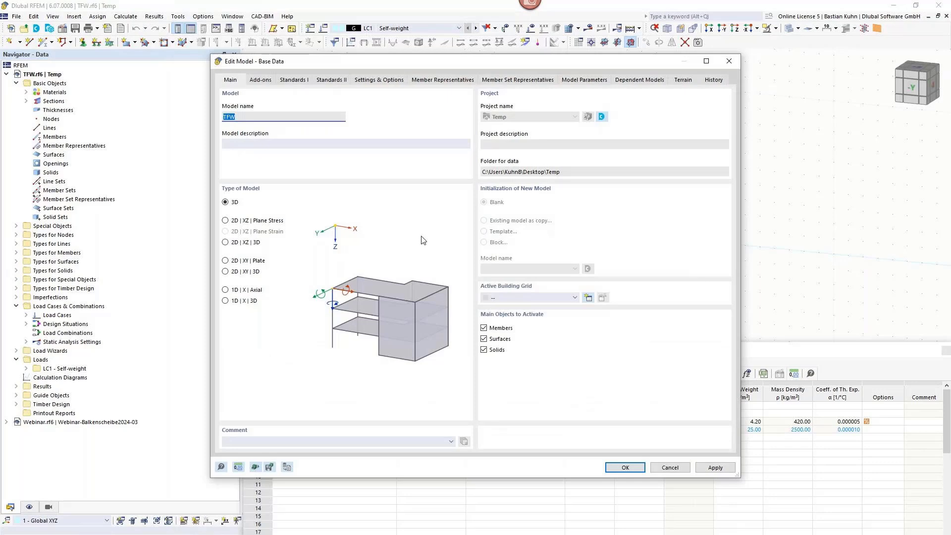
pyautogui.click(250, 118)
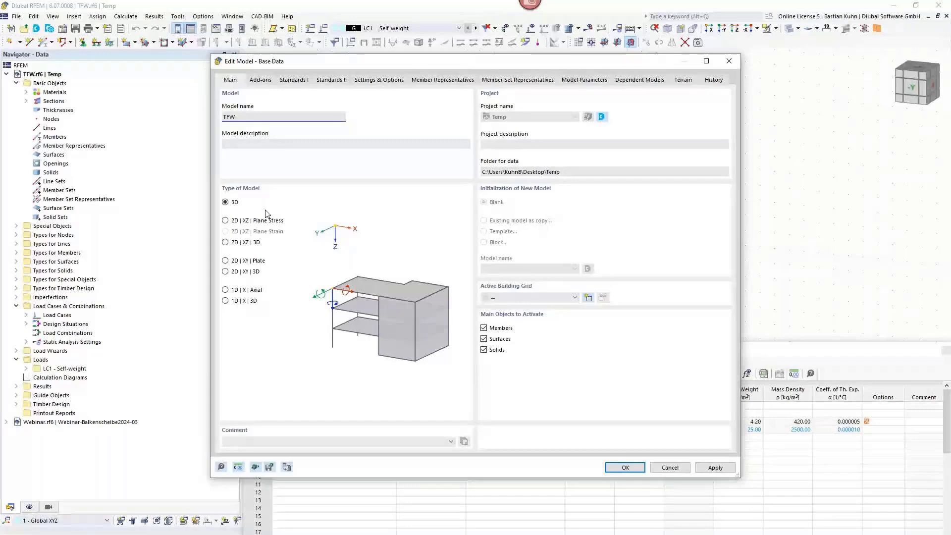
pyautogui.click(261, 80)
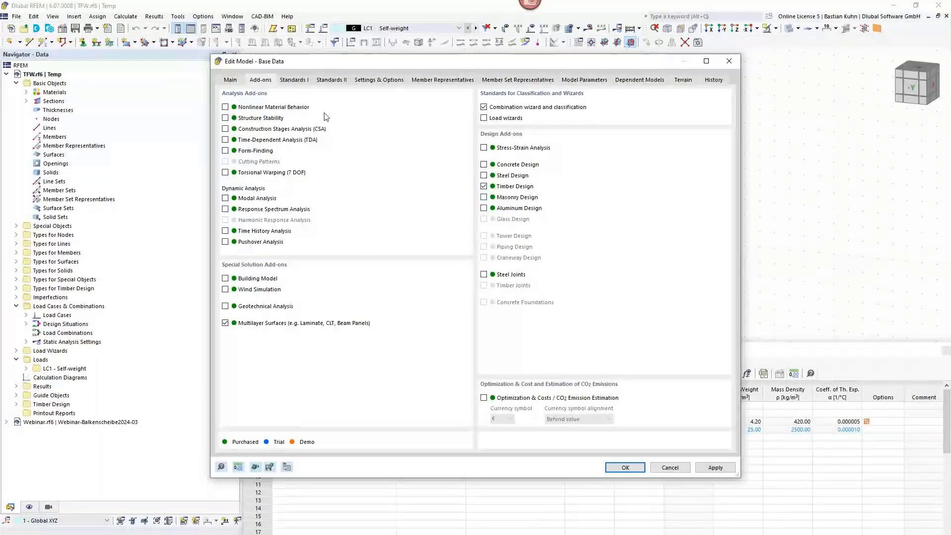
# Examine the standard groups and national annexes offered for load combinations and timber design, and close the base data
pyautogui.click(299, 80)
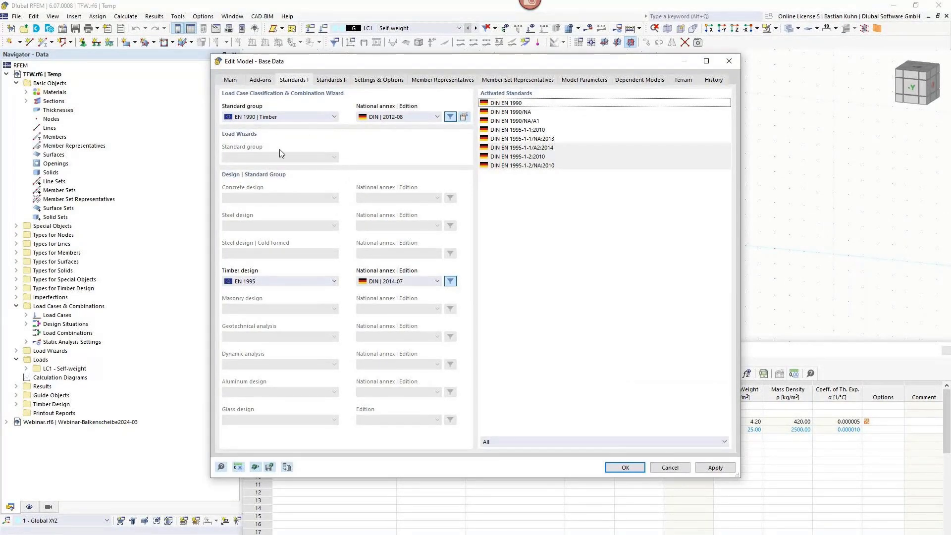
pyautogui.click(296, 118)
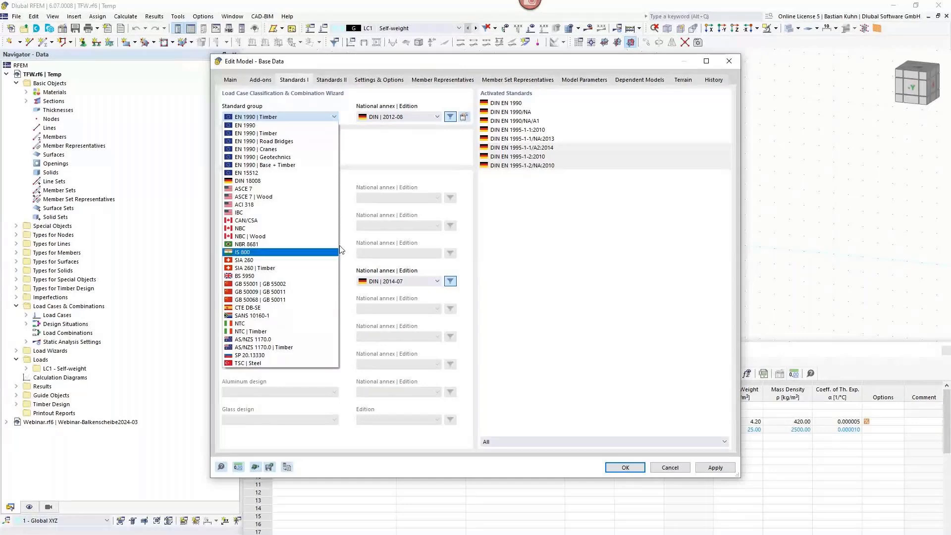
pyautogui.click(369, 181)
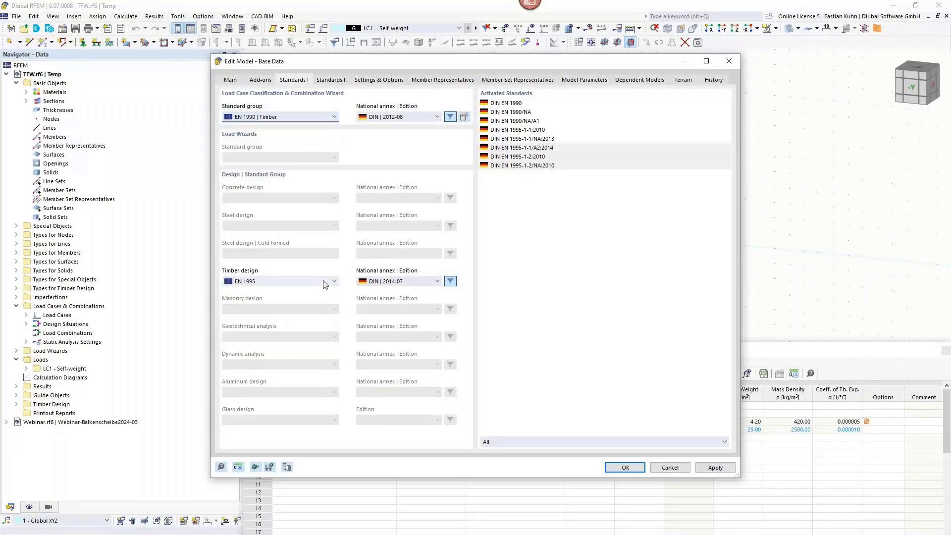
pyautogui.click(322, 280)
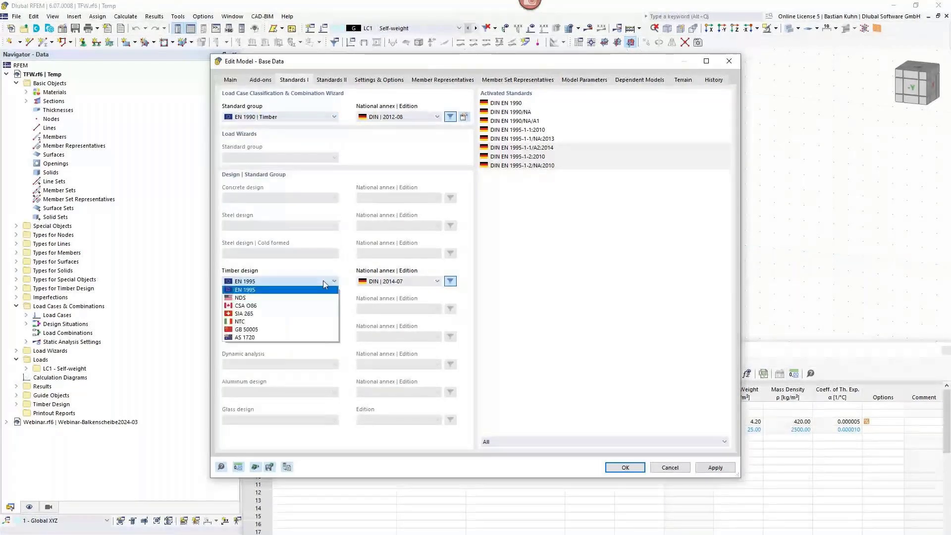
pyautogui.click(388, 279)
pyautogui.click(396, 281)
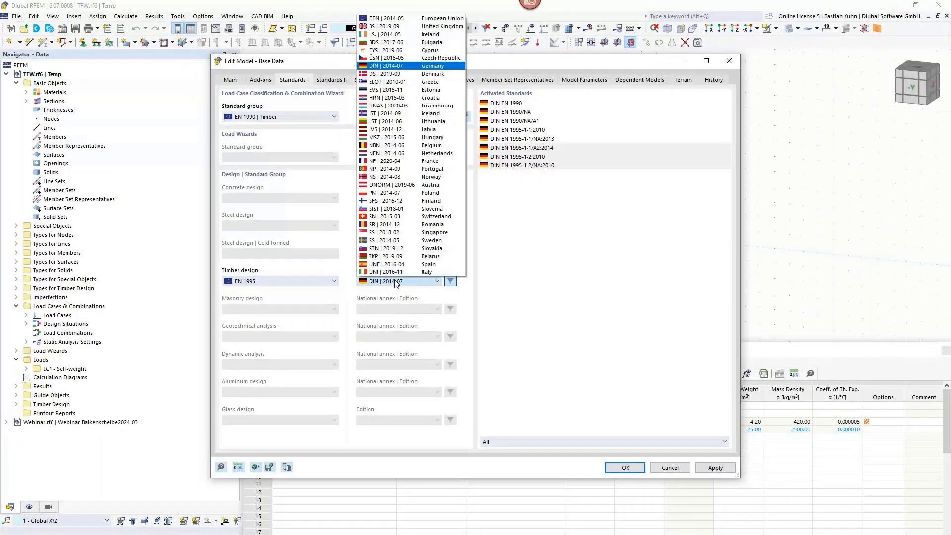
pyautogui.click(322, 280)
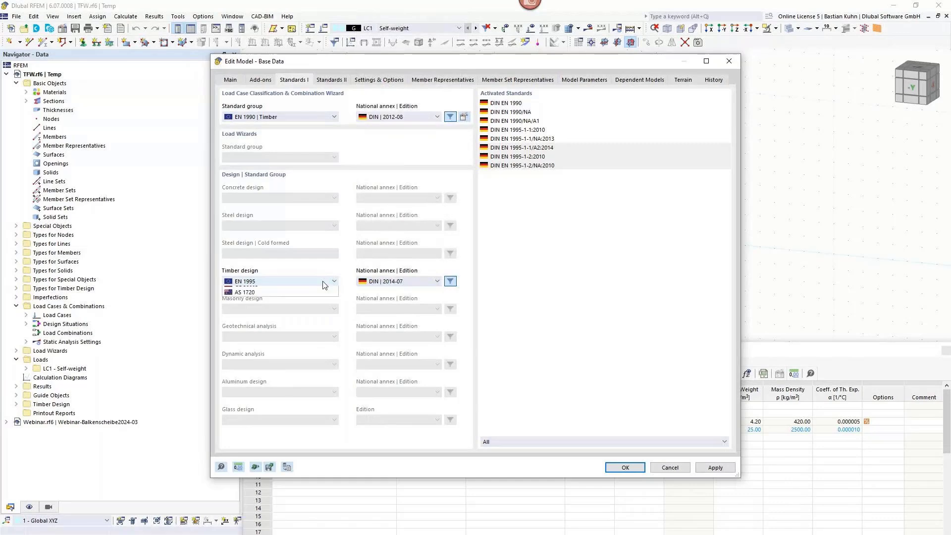
pyautogui.click(322, 281)
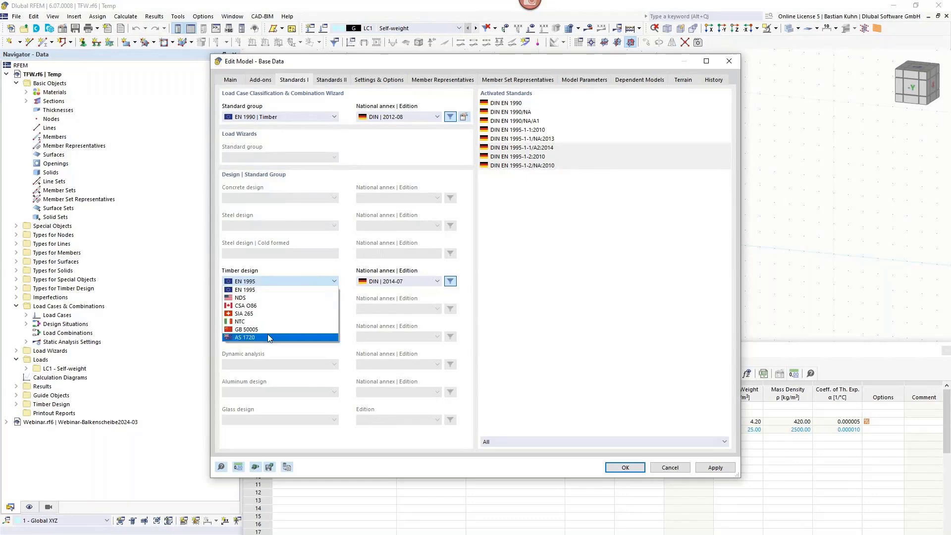
pyautogui.click(277, 289)
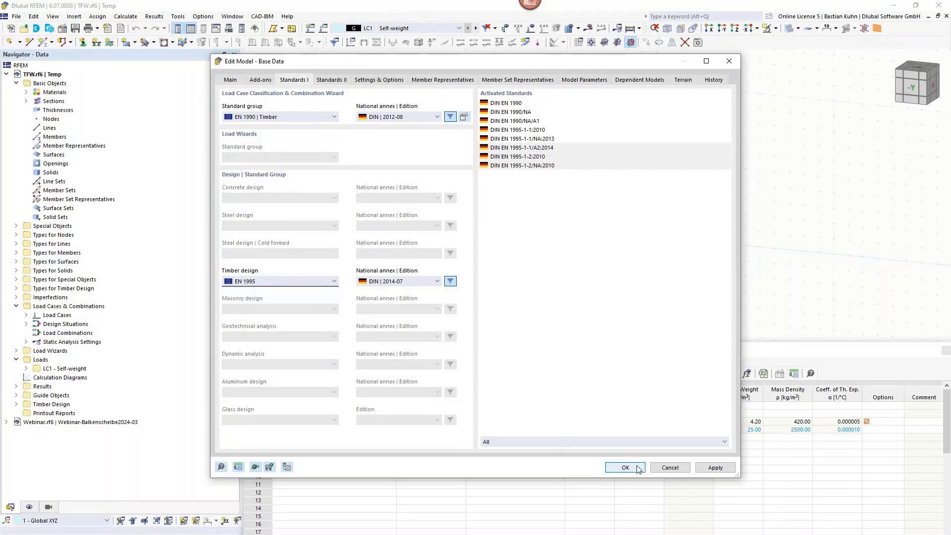
pyautogui.click(663, 467)
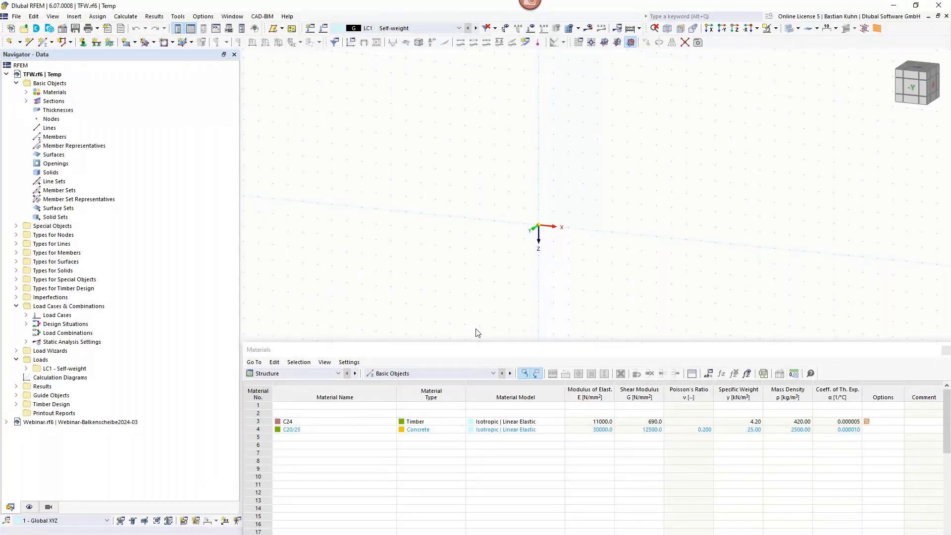
# Start a new rectangular surface and define a uniform 200 mm thickness with material C20/25 for it
pyautogui.click(126, 42)
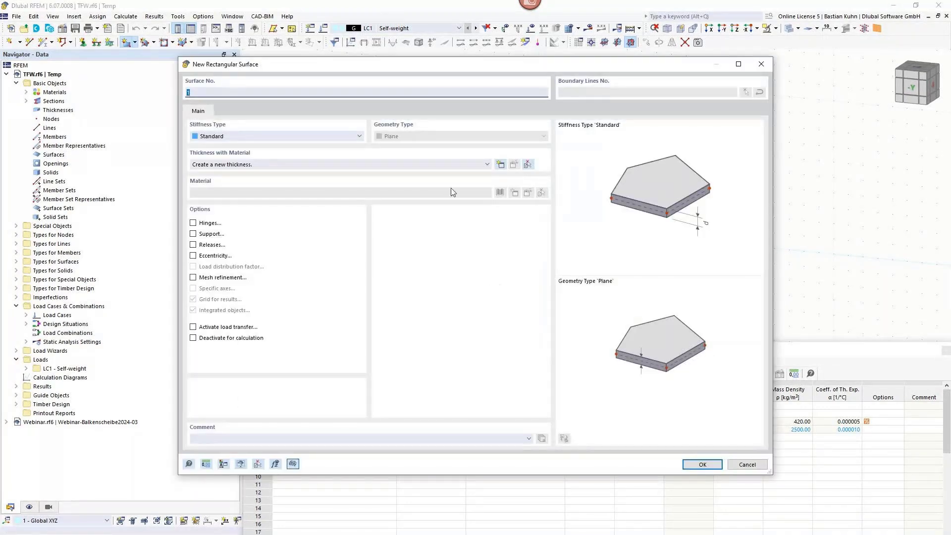
pyautogui.click(474, 169)
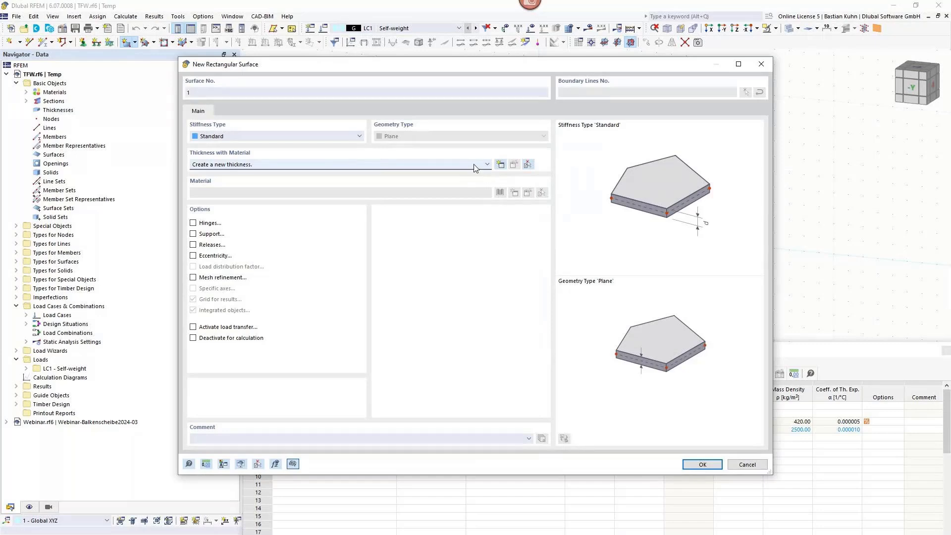
pyautogui.click(475, 167)
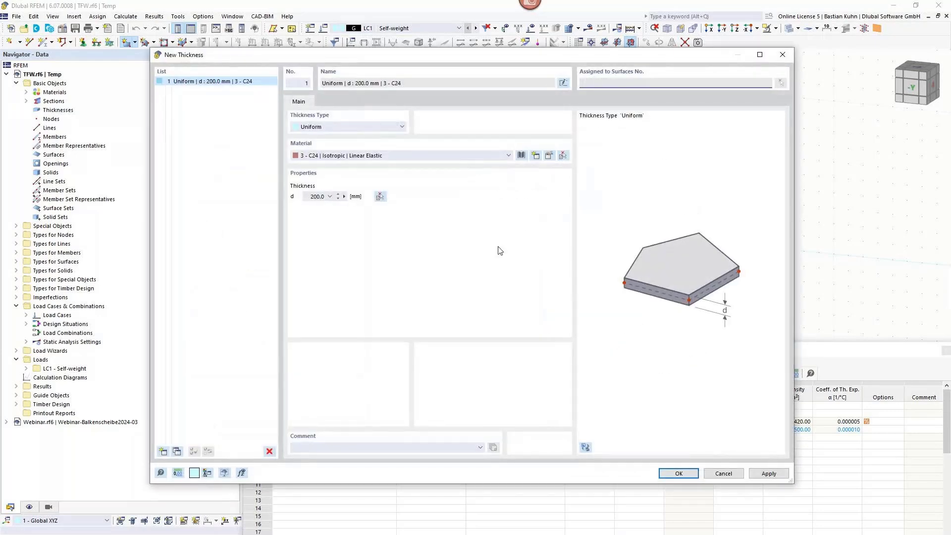
pyautogui.click(449, 158)
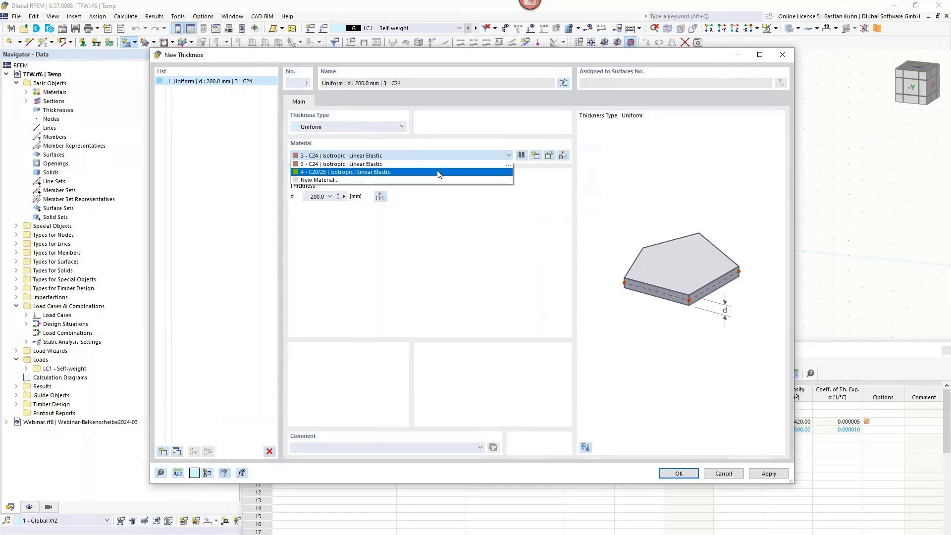
pyautogui.click(439, 172)
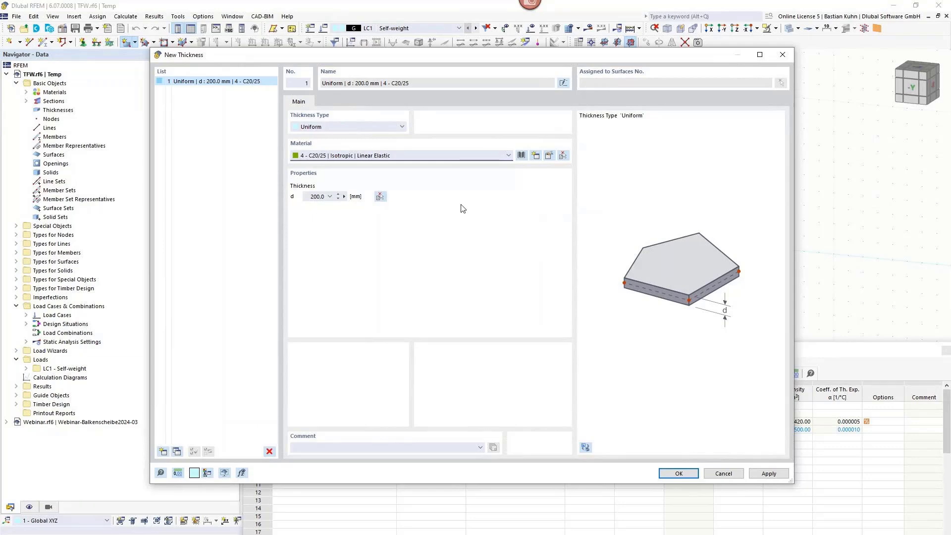
pyautogui.click(686, 473)
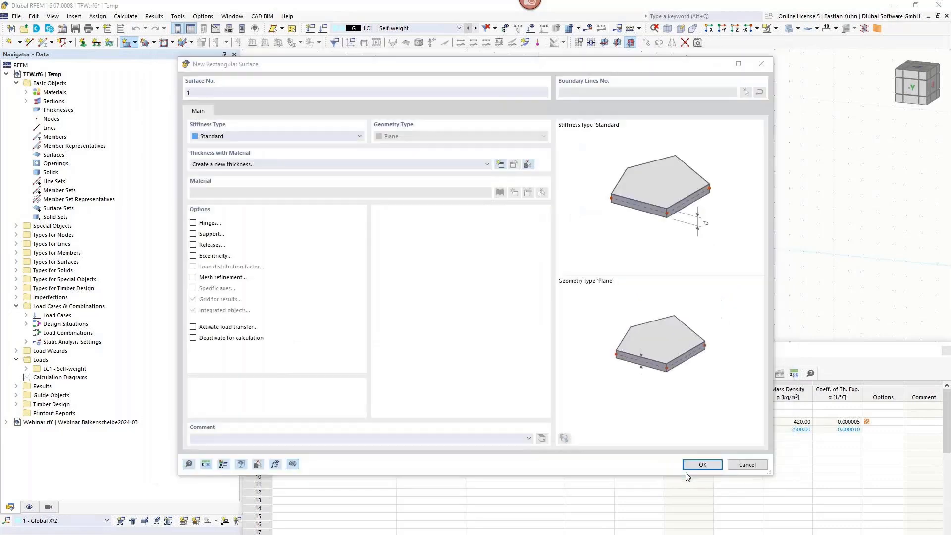
# Draw the rectangular wall surface upward in the XZ plane from the global origin, about 3 m wide
pyautogui.click(699, 464)
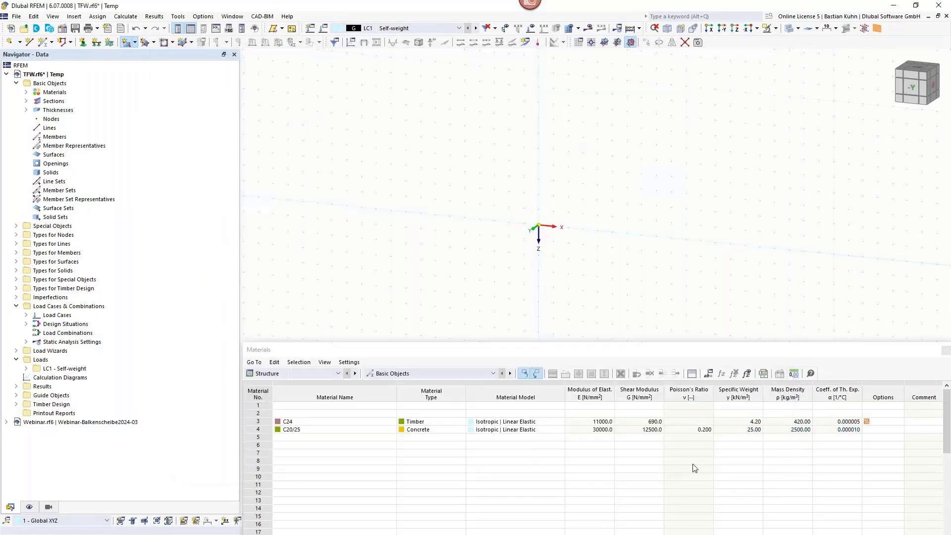
pyautogui.click(538, 225)
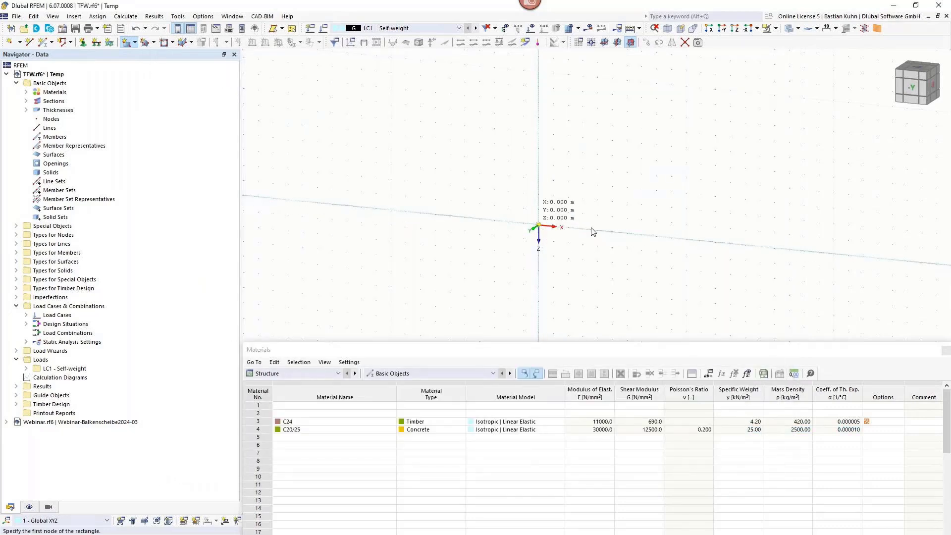
pyautogui.click(582, 183)
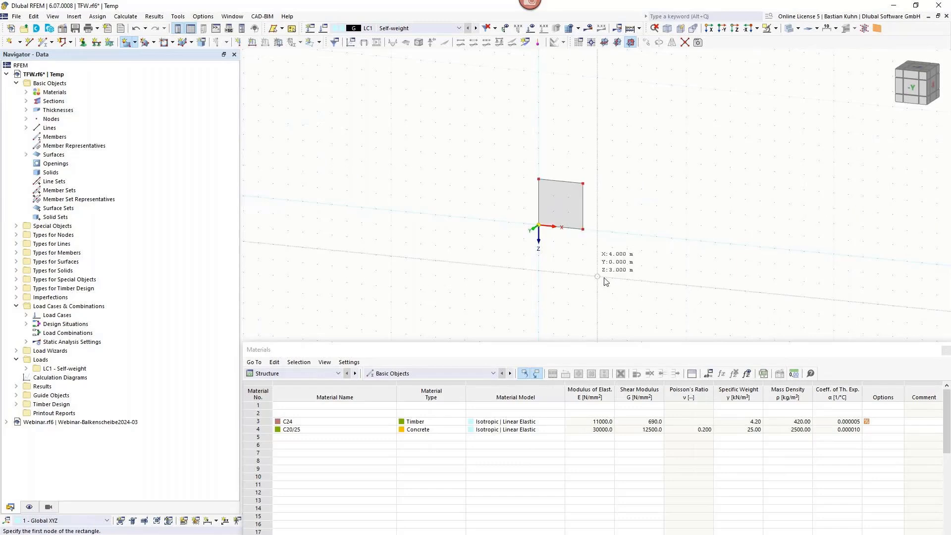
pyautogui.press('Escape')
# Set the X coordinate of the two wall nodes farthest from the origin to 2.56 m
pyautogui.moveTo(608, 265); pyautogui.dragTo(569, 174)
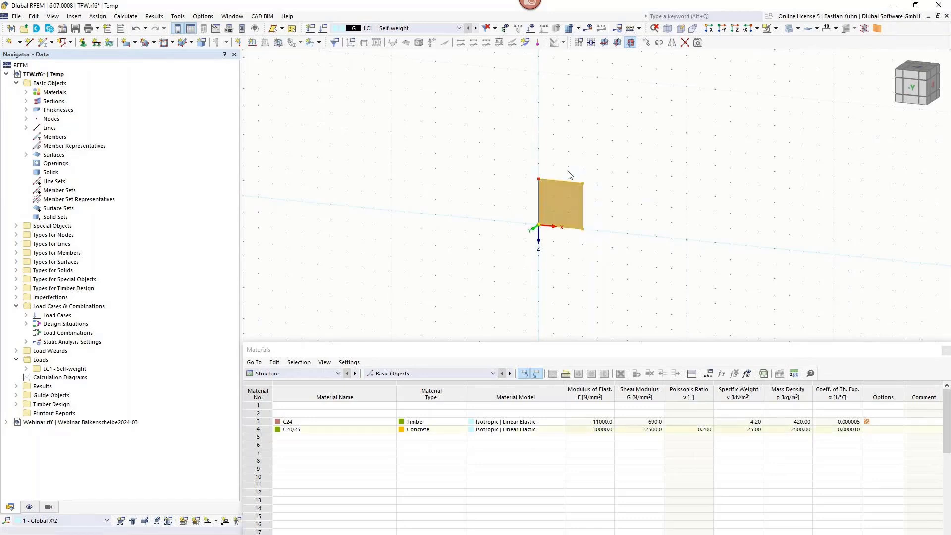
pyautogui.rightClick(583, 186)
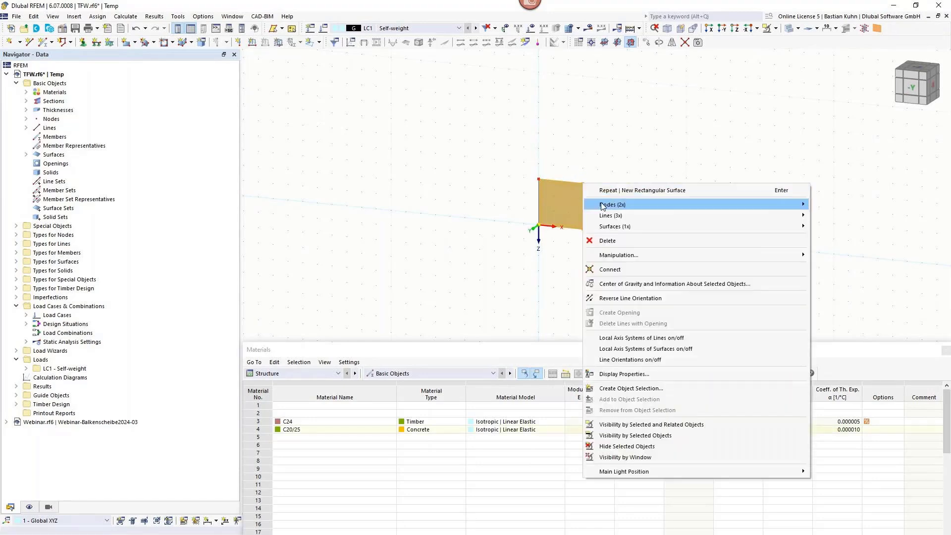
pyautogui.moveTo(707, 207)
pyautogui.click(824, 207)
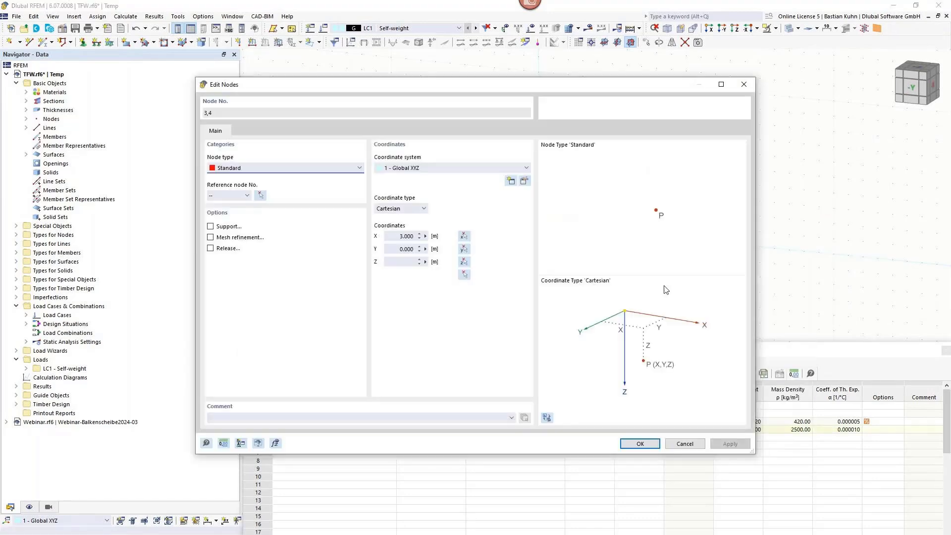
pyautogui.click(384, 236)
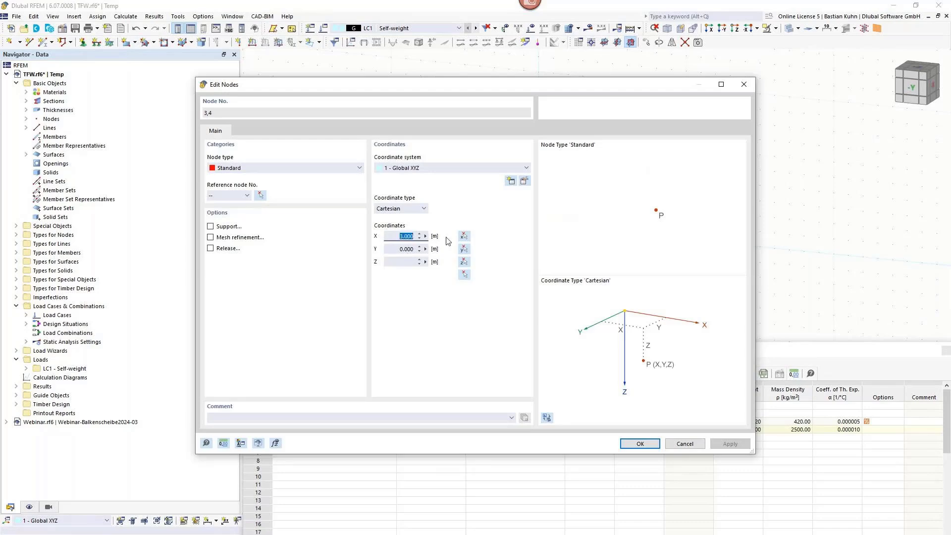
pyautogui.write('2,56')
pyautogui.click(634, 446)
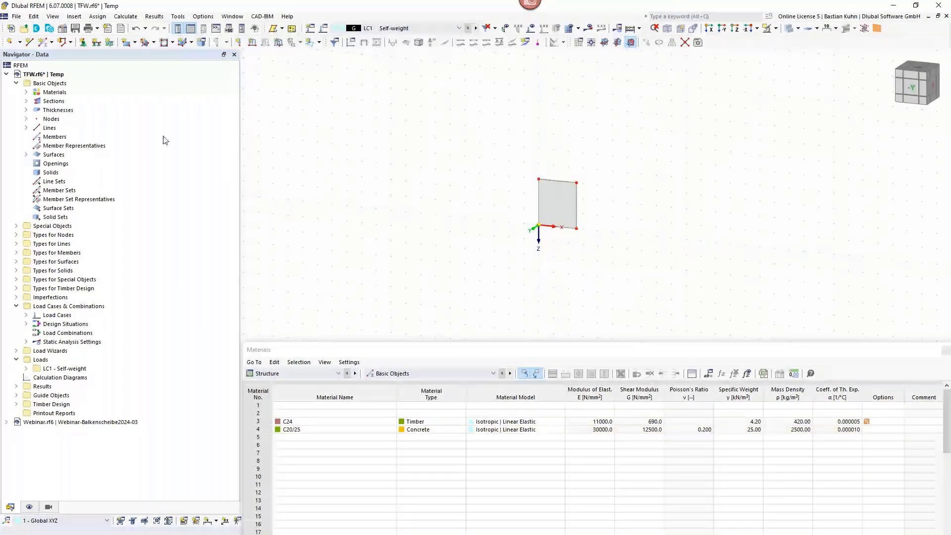
# Dock the Materials table below the model view
pyautogui.click(364, 353)
pyautogui.doubleClick(364, 353)
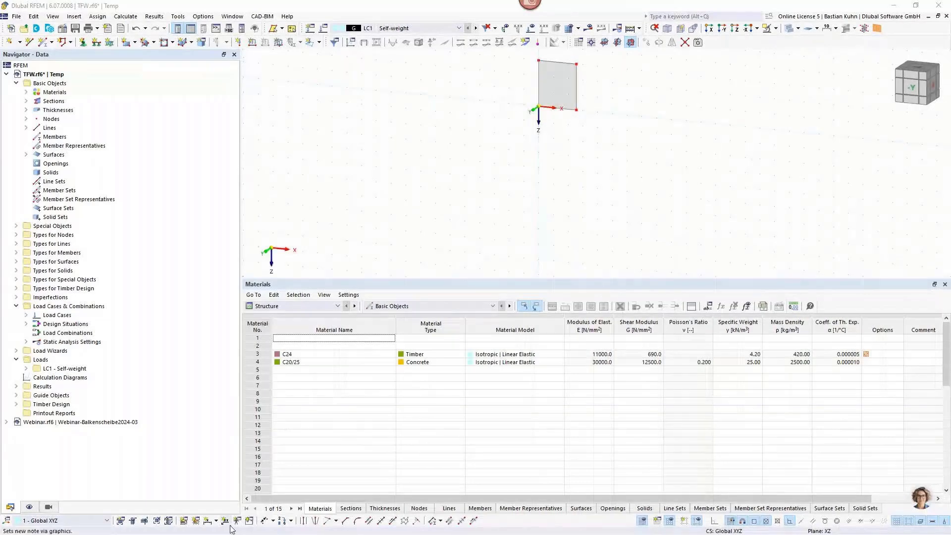
# Add a linear length dimension below the wall's bottom edge, switching its plane so that it lies in the wall's plane
pyautogui.click(207, 524)
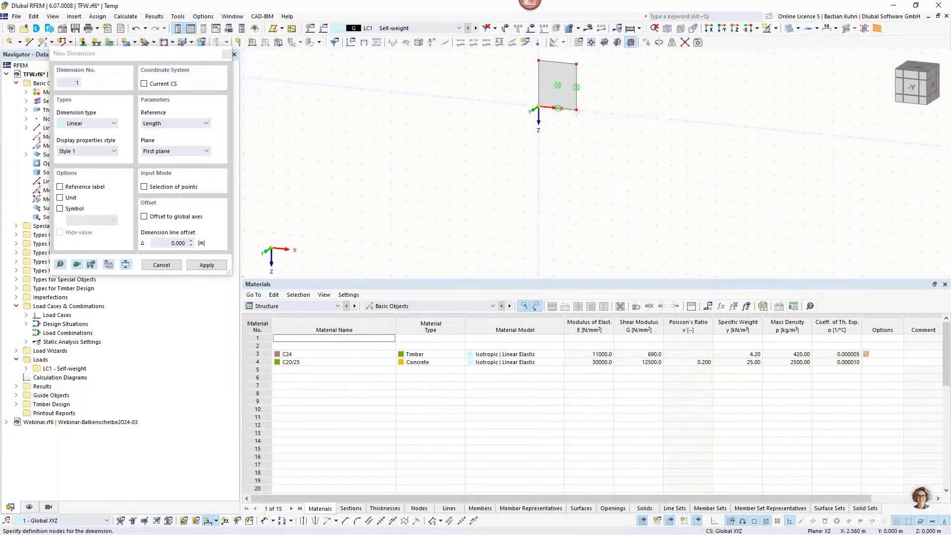
pyautogui.click(174, 151)
pyautogui.click(171, 168)
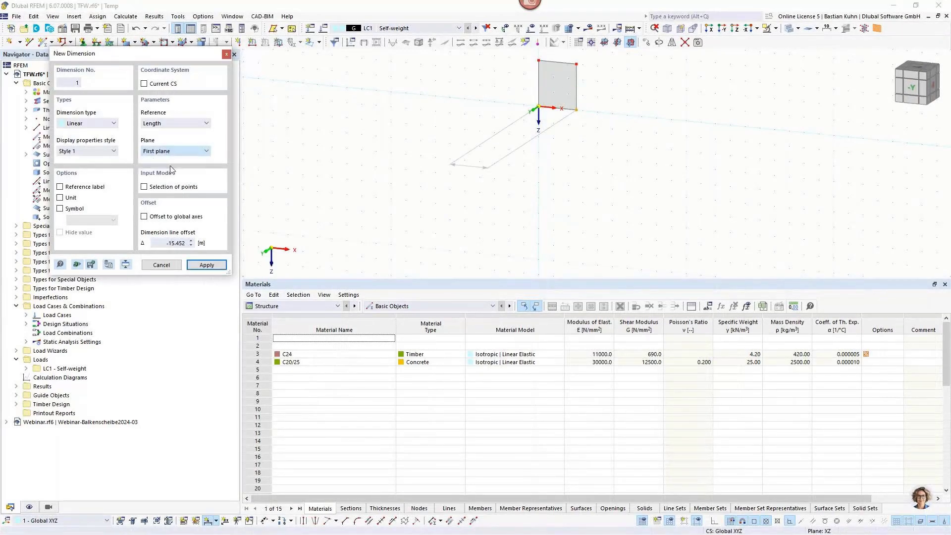
pyautogui.click(547, 139)
pyautogui.scroll(3, 547, 133)
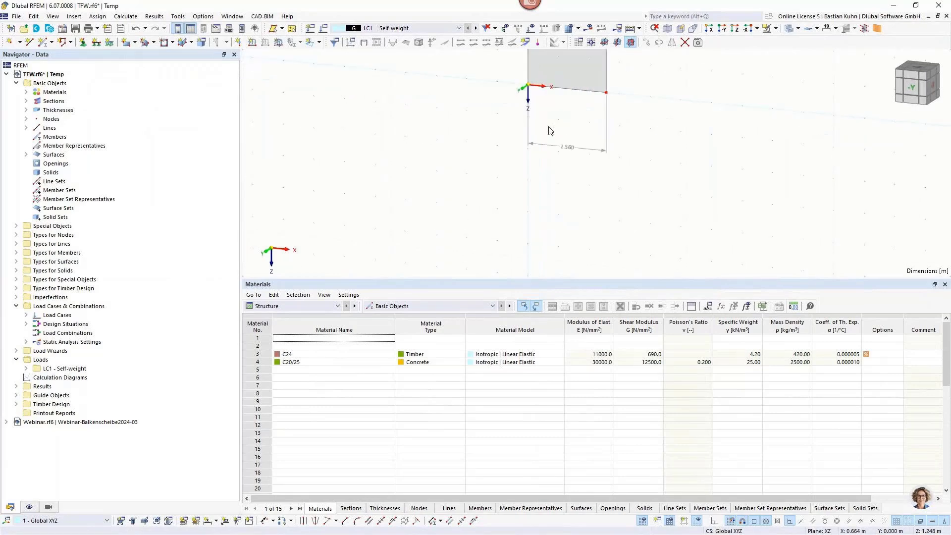
pyautogui.keyDown('ctrl'); pyautogui.moveTo(563, 131); pyautogui.dragTo(500, 194, button='middle'); pyautogui.keyUp('ctrl')
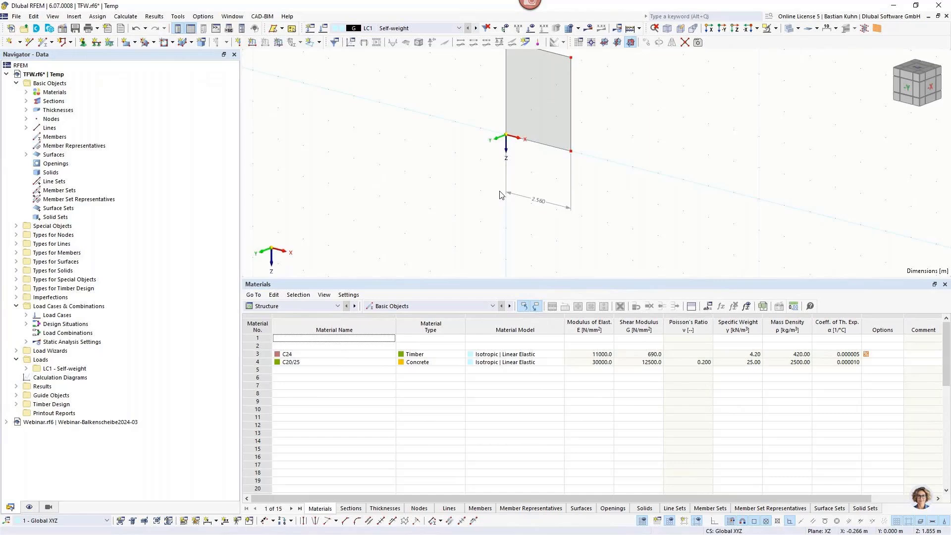
pyautogui.moveTo(541, 176); pyautogui.dragTo(538, 207, button='middle')
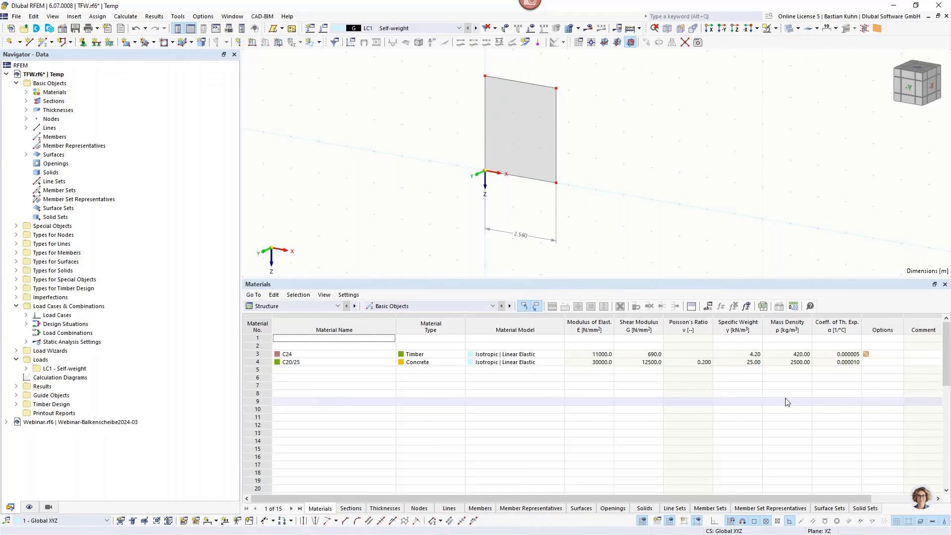
# Switch to the browser and examine the loading, supports and deformation formulas of the timber panel wall in the knowledge base article
pyautogui.hotkey('alt', 'Tab')
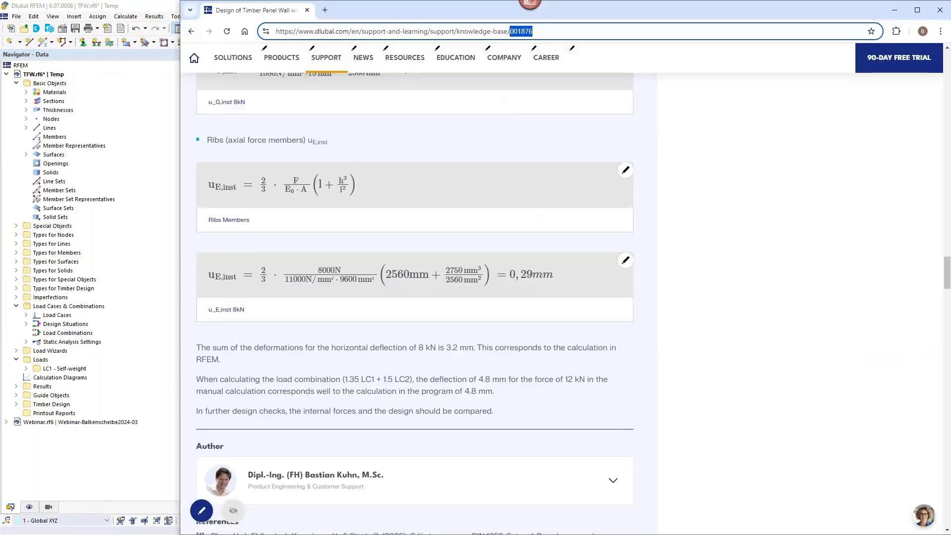
pyautogui.scroll(15, 744, 421)
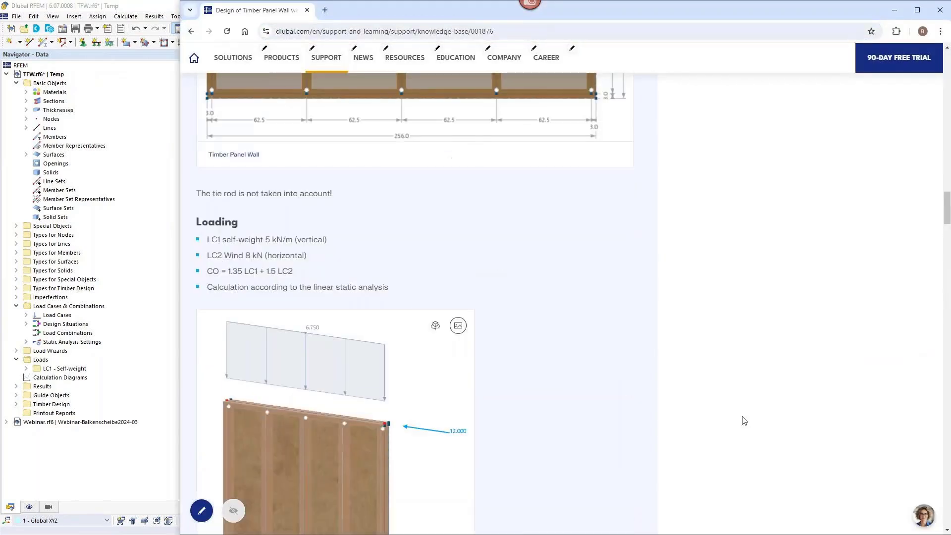
pyautogui.scroll(-5, 607, 380)
pyautogui.scroll(-4, 607, 380)
pyautogui.scroll(5, 223, 165)
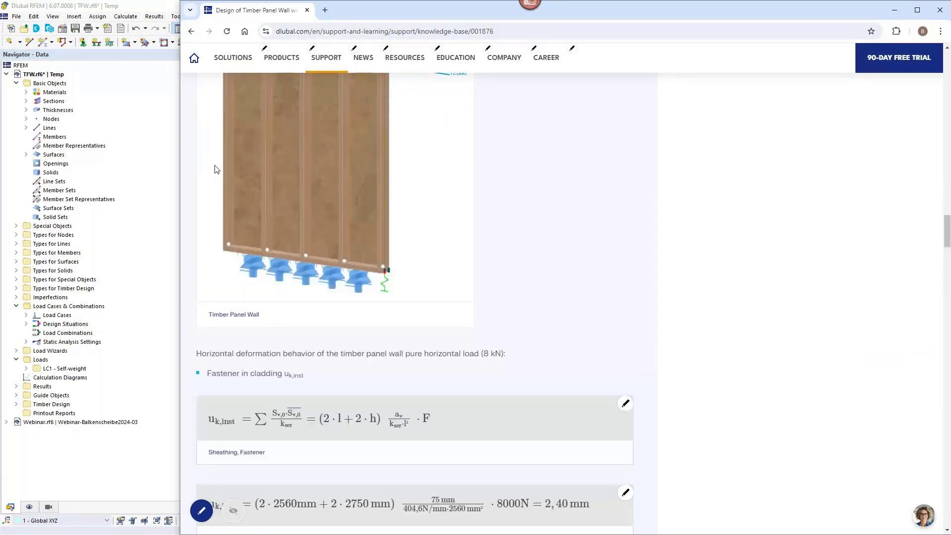
pyautogui.scroll(-3, 236, 163)
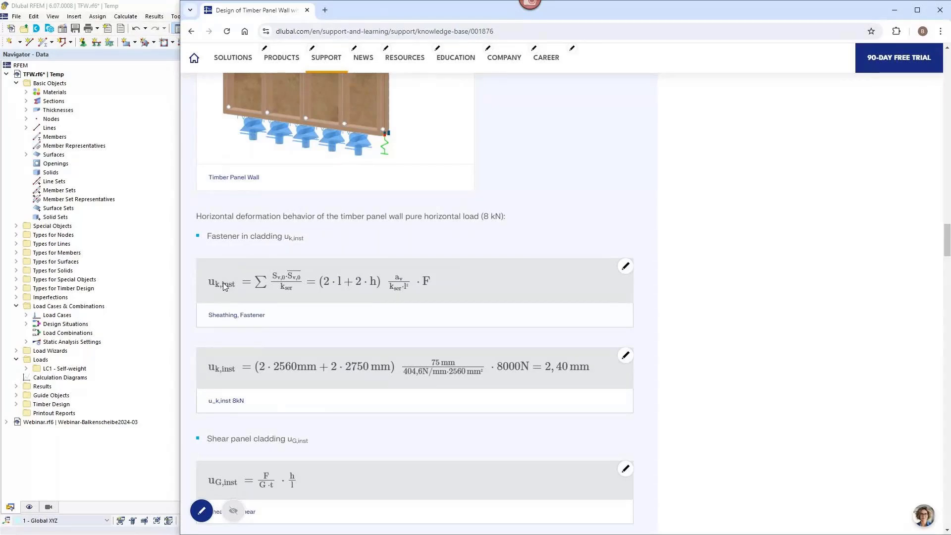
pyautogui.scroll(3, 223, 286)
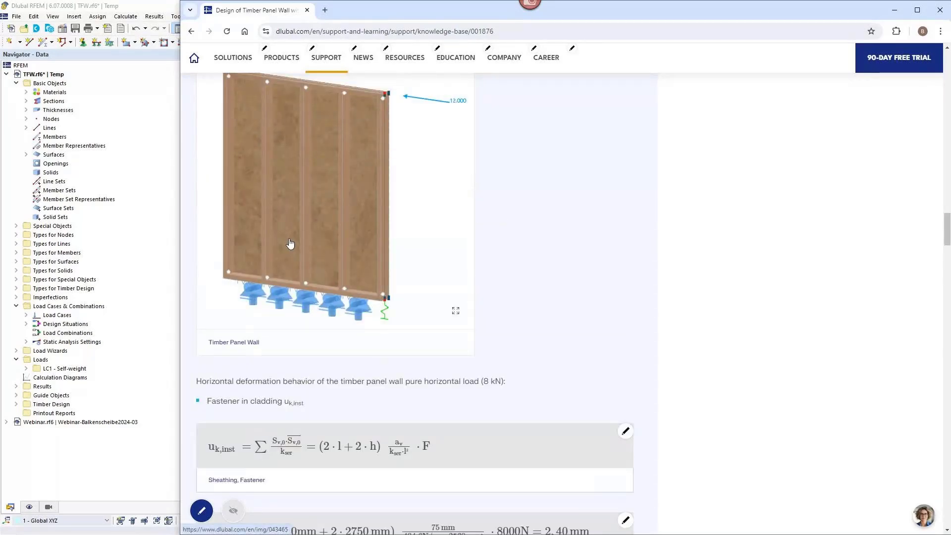
pyautogui.scroll(-3, 290, 244)
pyautogui.scroll(5, 277, 253)
pyautogui.scroll(-5, 263, 262)
pyautogui.scroll(4, 250, 270)
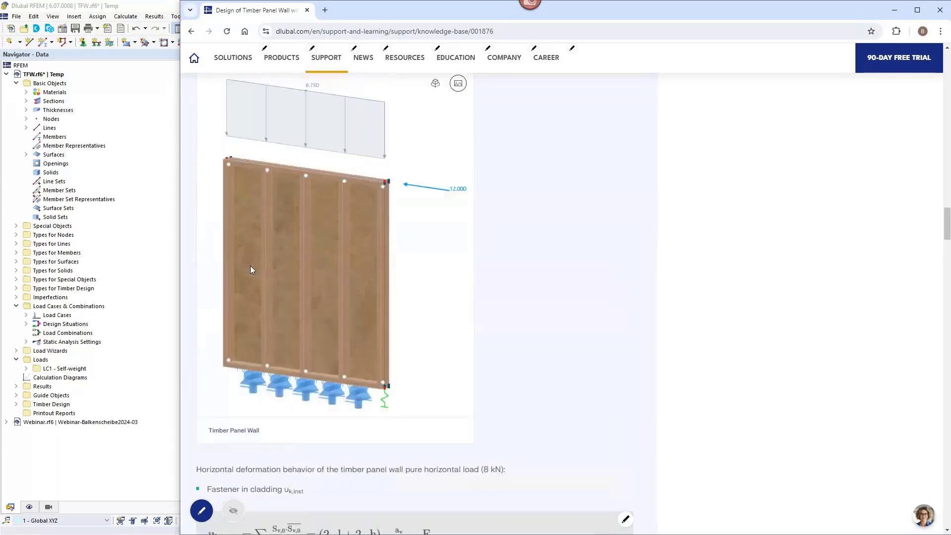
pyautogui.scroll(1, 251, 270)
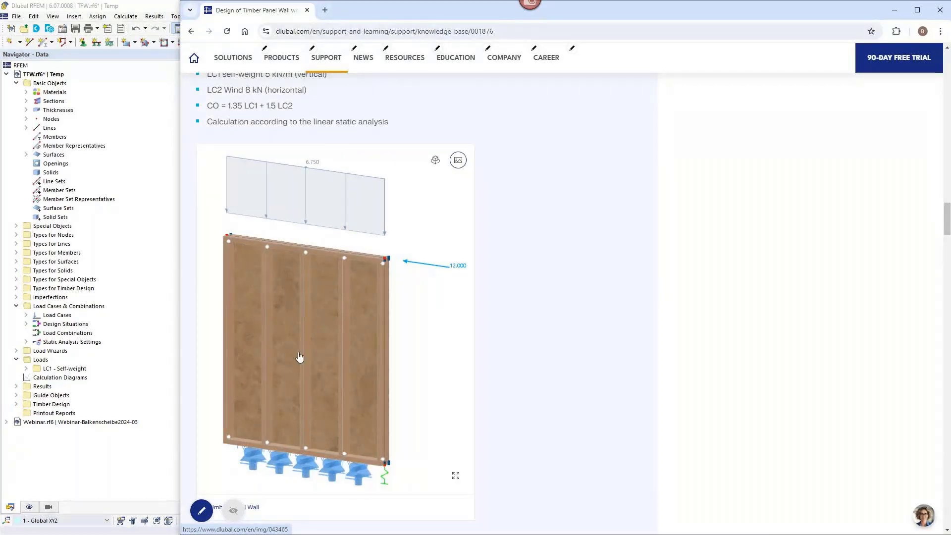
# Switch back to RFEM and set the Z coordinate of the two upper wall nodes to -2.75 m
pyautogui.hotkey('alt', 'Tab')
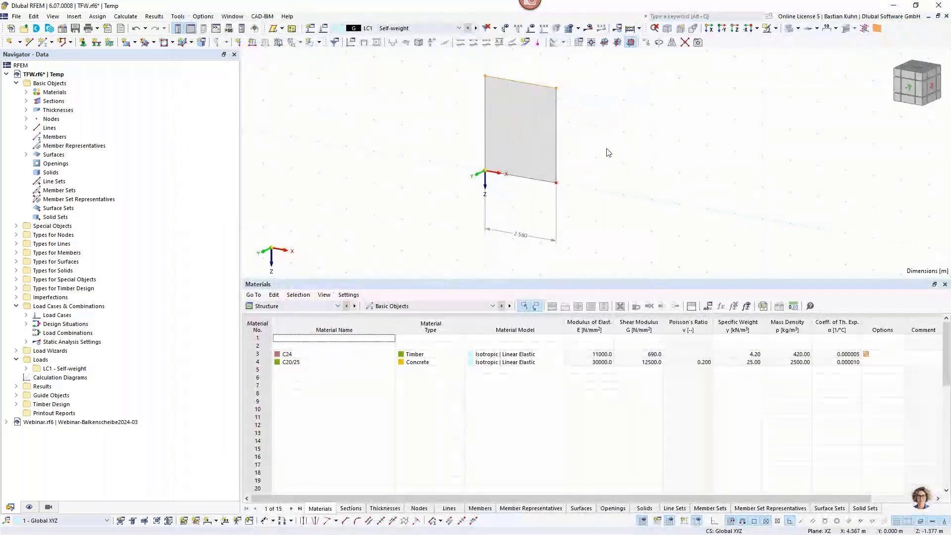
pyautogui.rightClick(557, 91)
pyautogui.moveTo(596, 110)
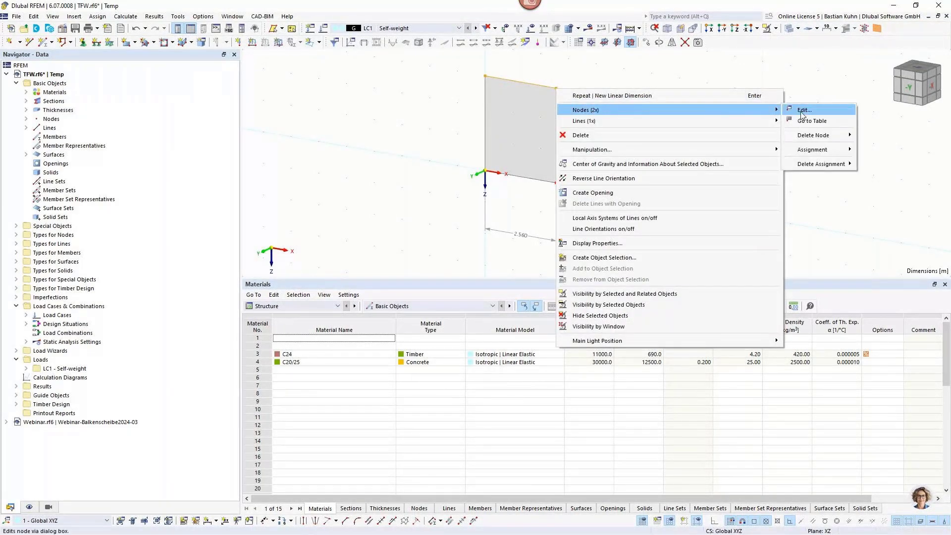
pyautogui.click(803, 109)
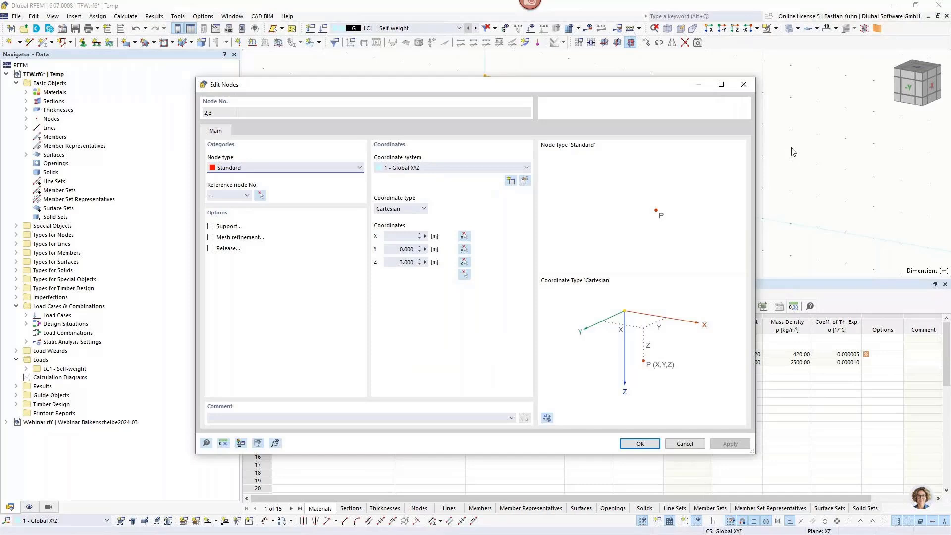
pyautogui.doubleClick(400, 262)
pyautogui.press('BackSpace')
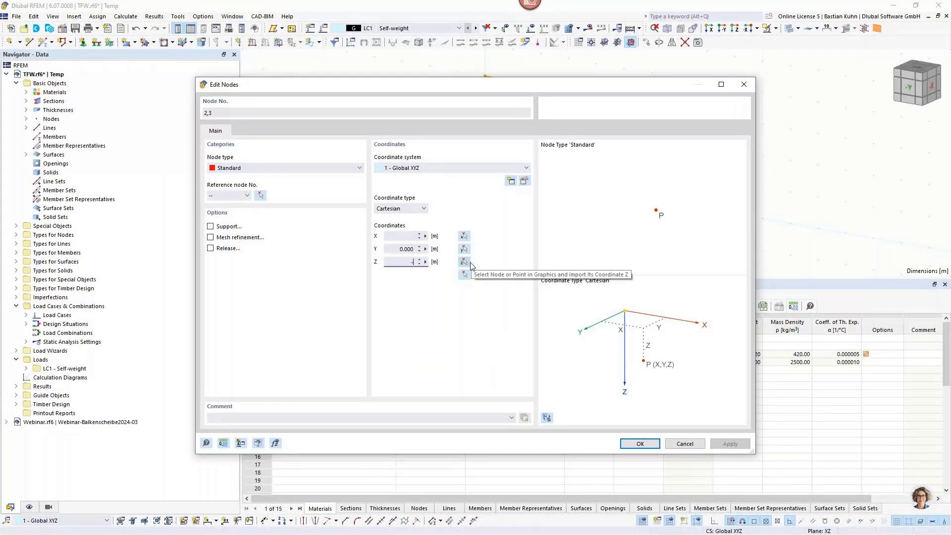
pyautogui.write('-2,75')
pyautogui.click(629, 447)
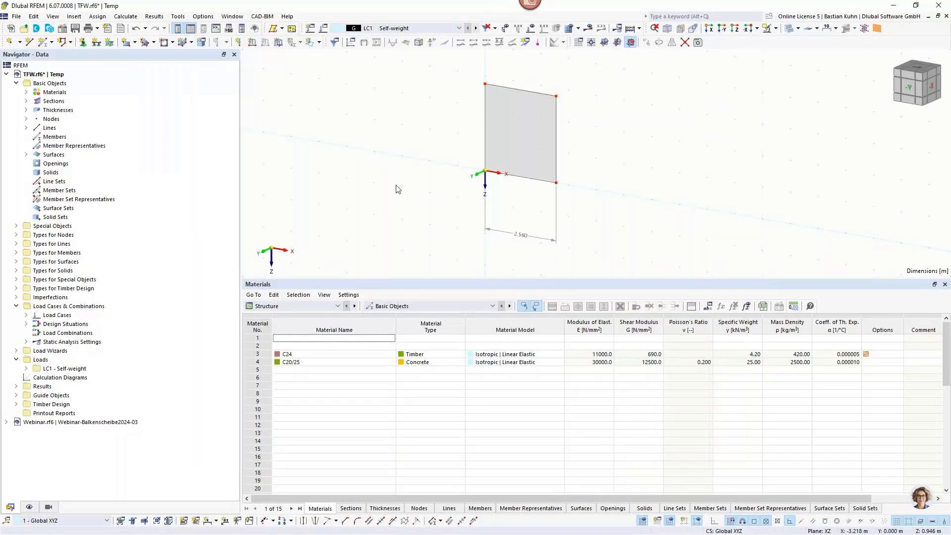
# Restrain rotation φX in the Hinged nodal support and assign the support to the wall node at the origin
pyautogui.click(83, 42)
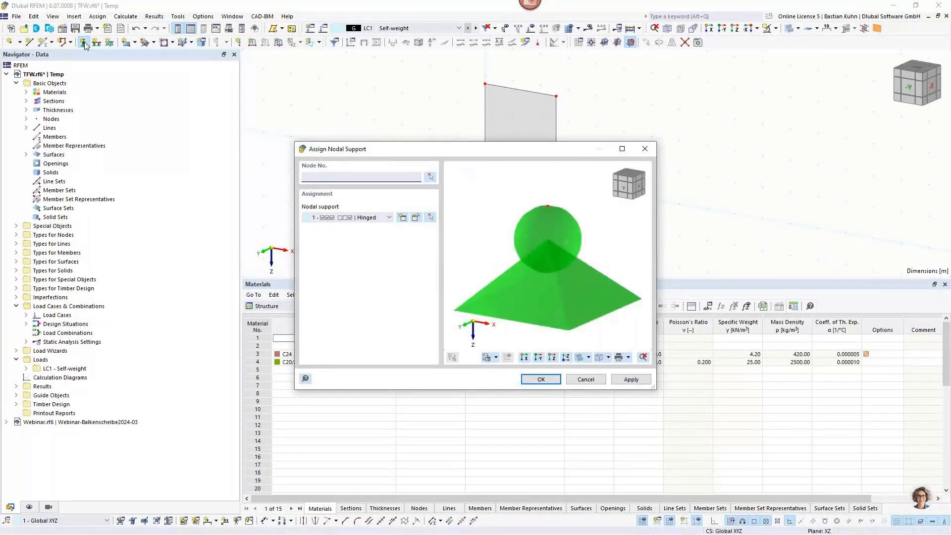
pyautogui.click(403, 217)
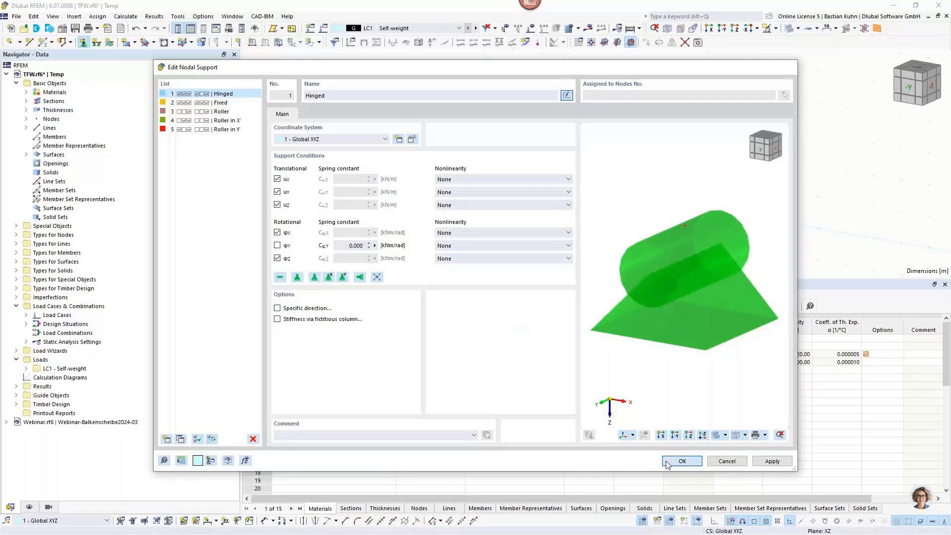
pyautogui.click(666, 461)
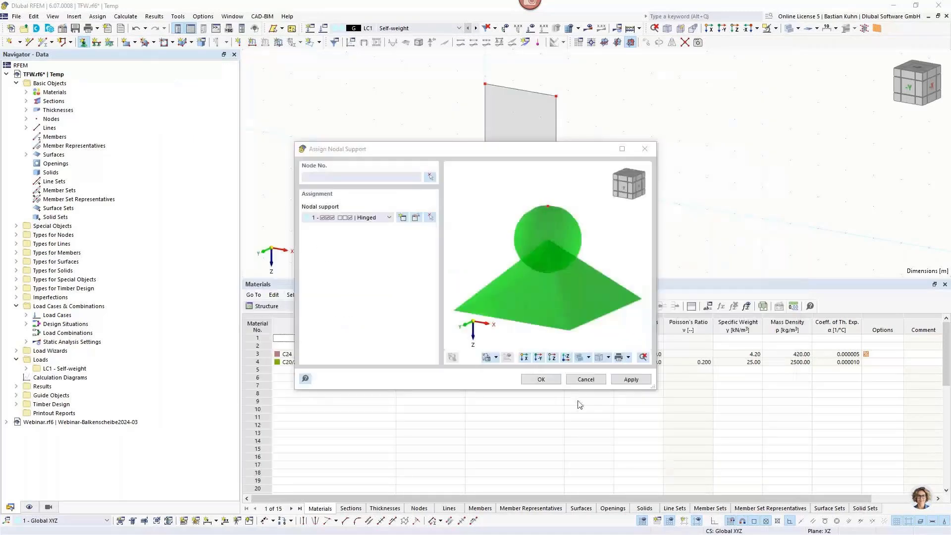
pyautogui.click(538, 379)
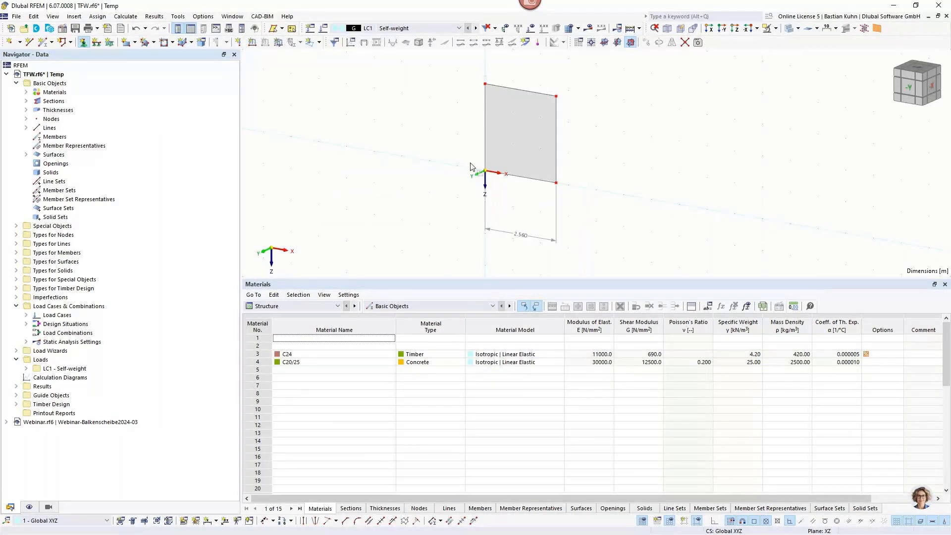
# Create a nodal support with uX released and φX restrained, and assign it to the lower wall node away from the origin
pyautogui.click(85, 42)
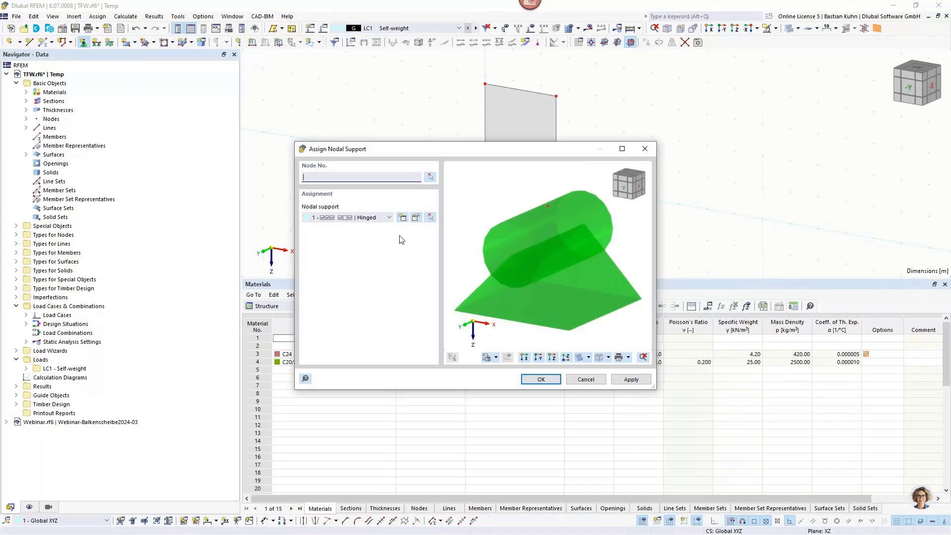
pyautogui.click(402, 218)
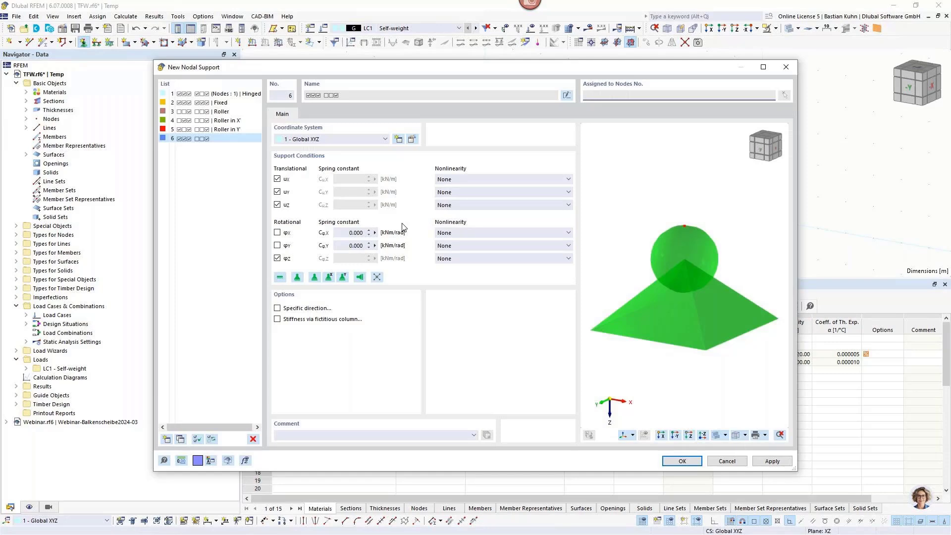
pyautogui.click(277, 232)
pyautogui.click(277, 179)
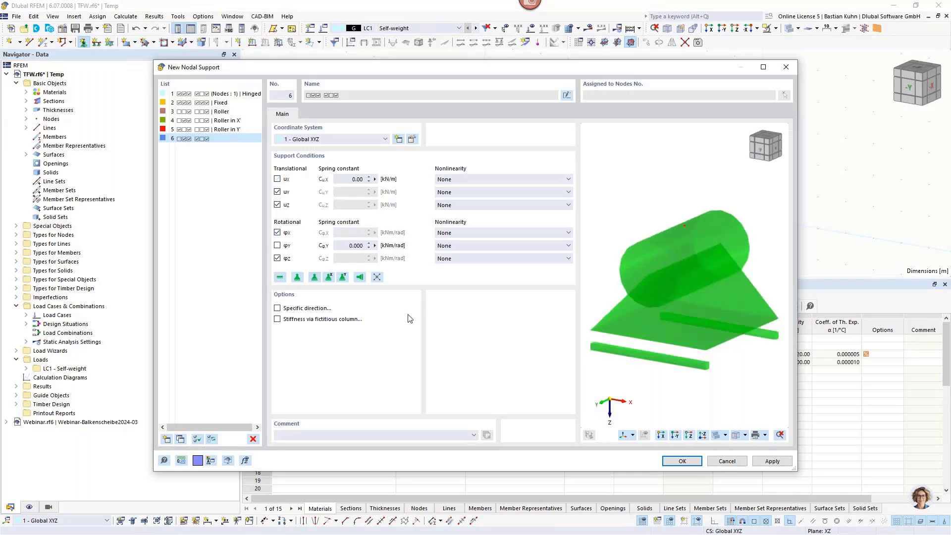
pyautogui.click(681, 461)
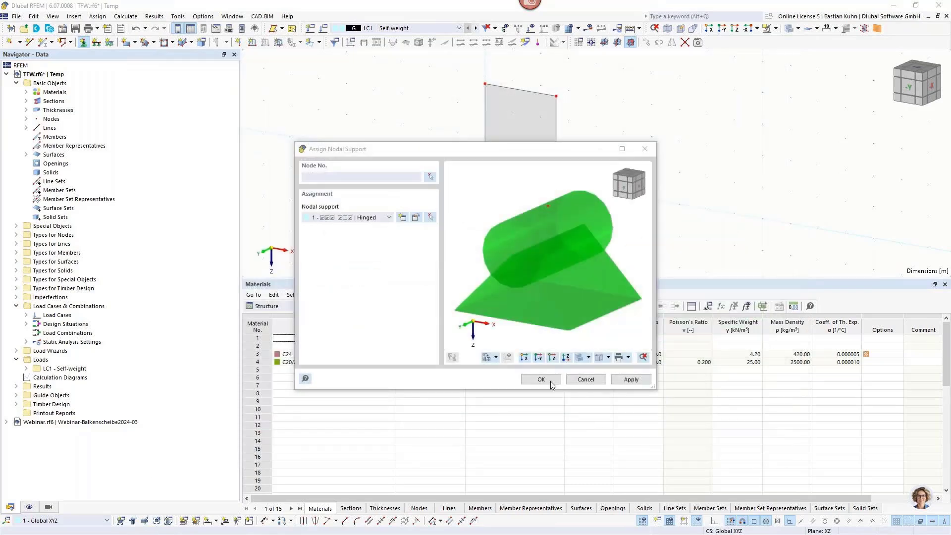
pyautogui.click(552, 380)
pyautogui.click(556, 184)
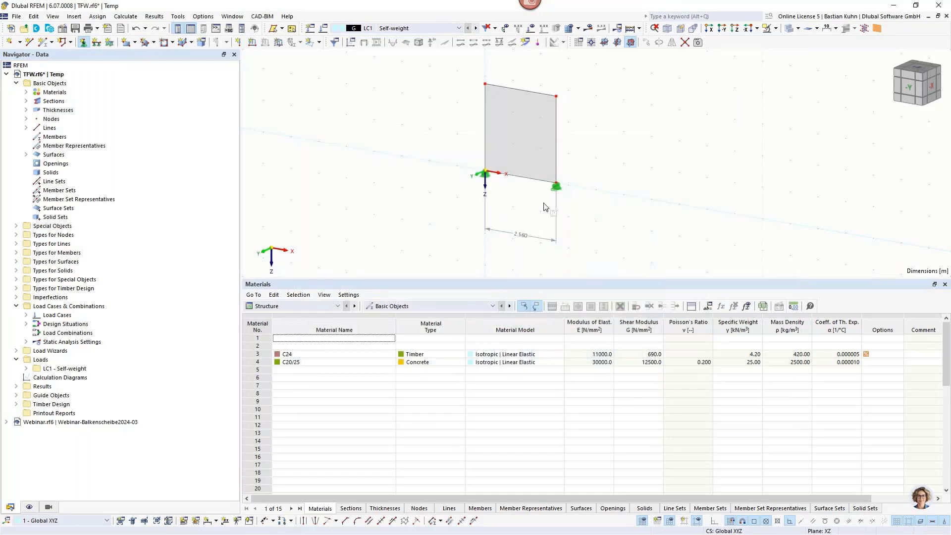
pyautogui.press('Escape')
# Create a nodal support restraining only uY, with all rotations free, and assign it to the two upper wall nodes
pyautogui.click(83, 41)
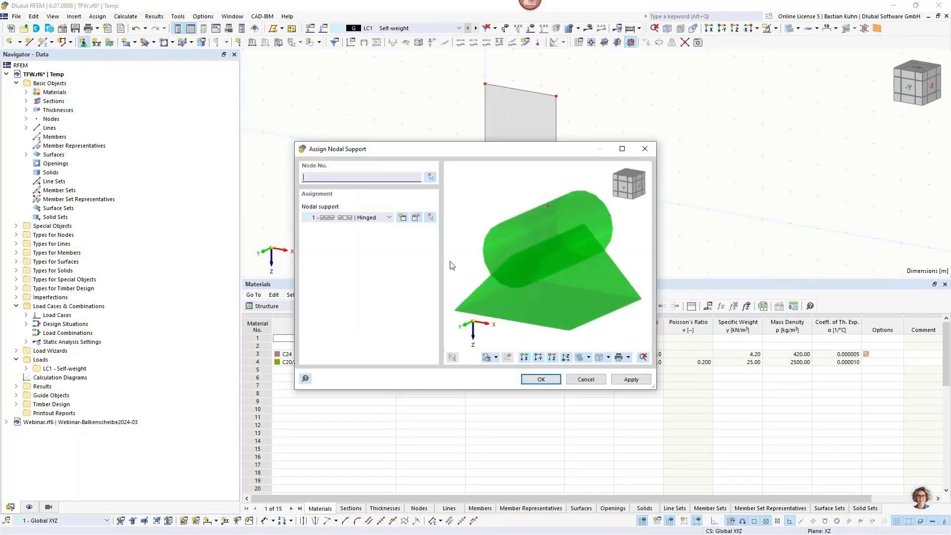
pyautogui.click(404, 220)
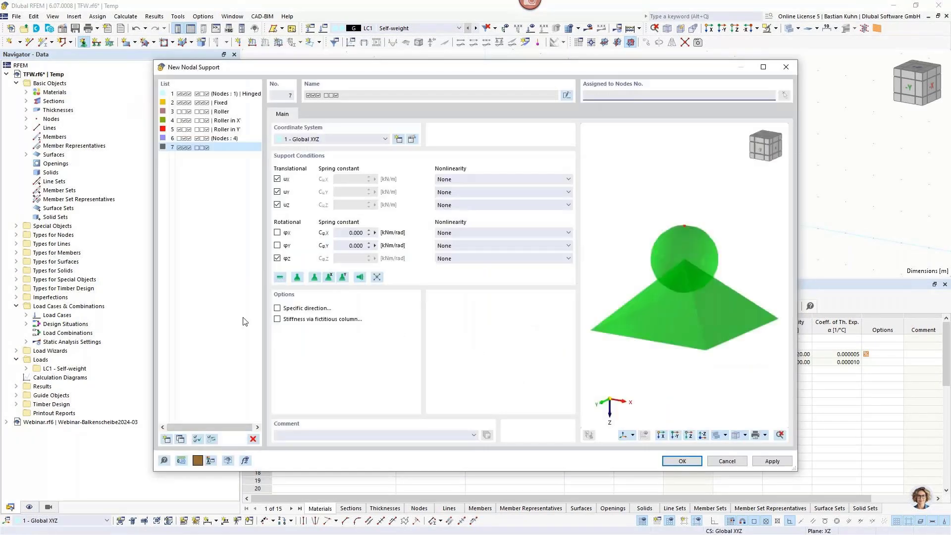
pyautogui.click(277, 179)
pyautogui.click(278, 205)
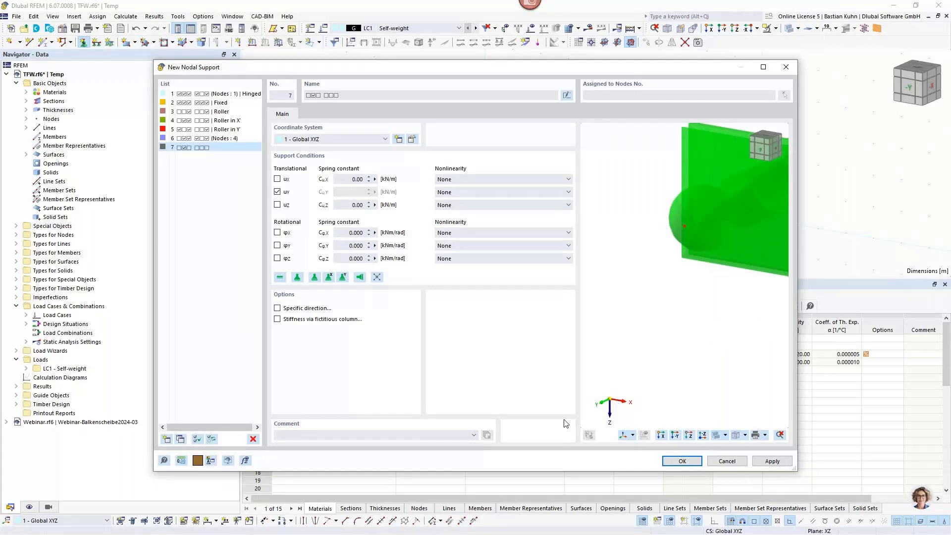
pyautogui.click(664, 460)
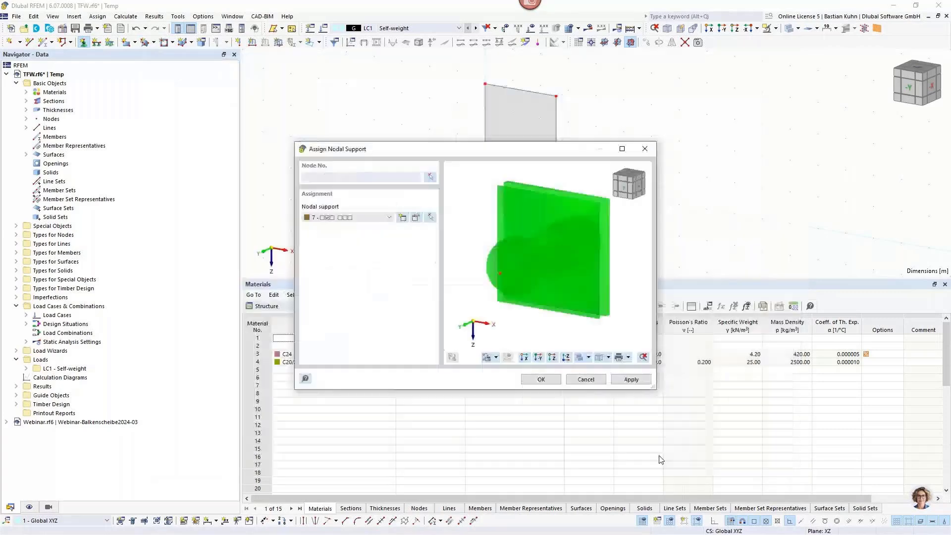
pyautogui.click(541, 379)
pyautogui.press('Escape')
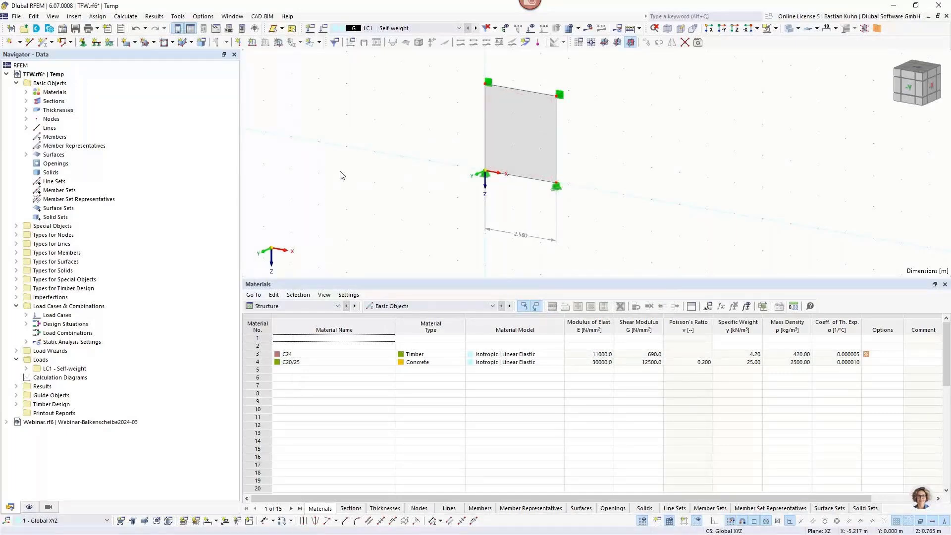
# Apply a uniform 5 kN/m vertical line load to the wall's top edge in load case LC1 Self-weight
pyautogui.scroll(-2, 362, 182)
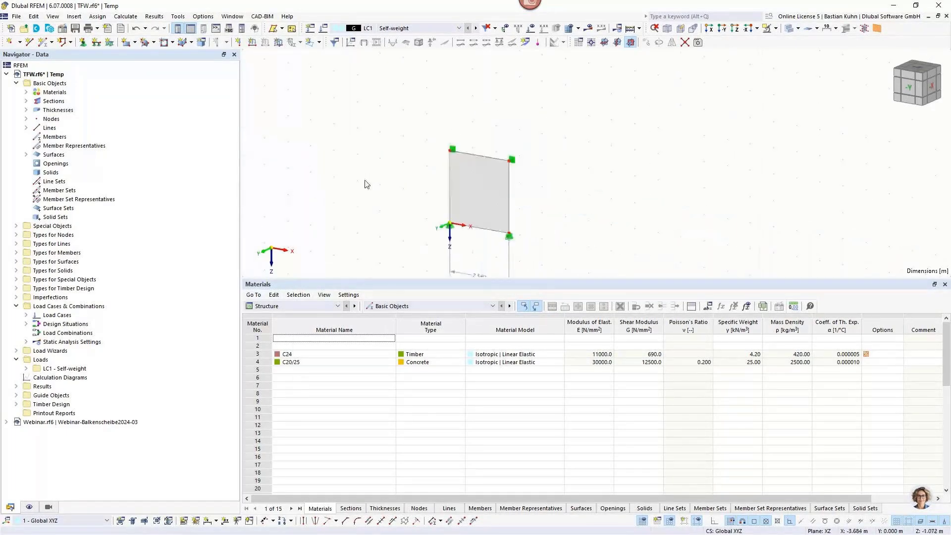
pyautogui.click(253, 43)
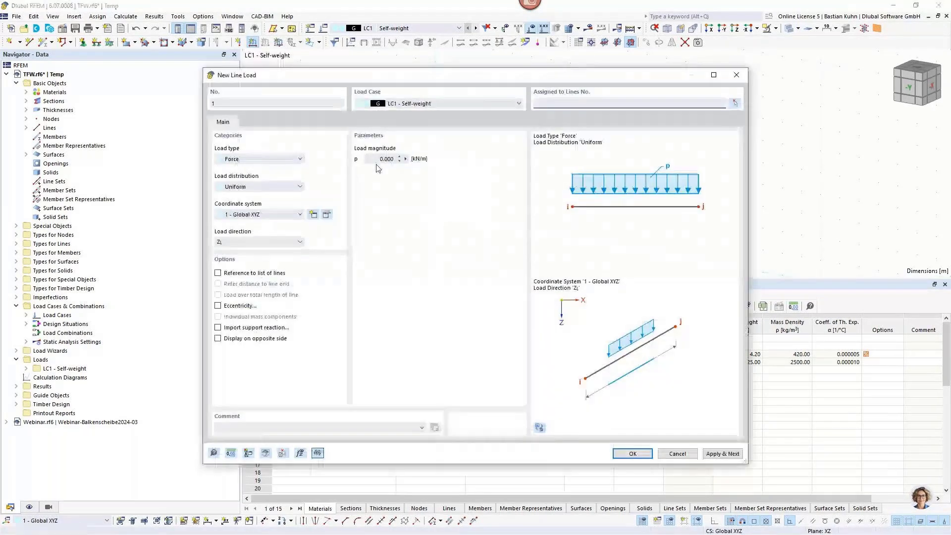
pyautogui.doubleClick(379, 159)
pyautogui.write('5')
pyautogui.press('Return')
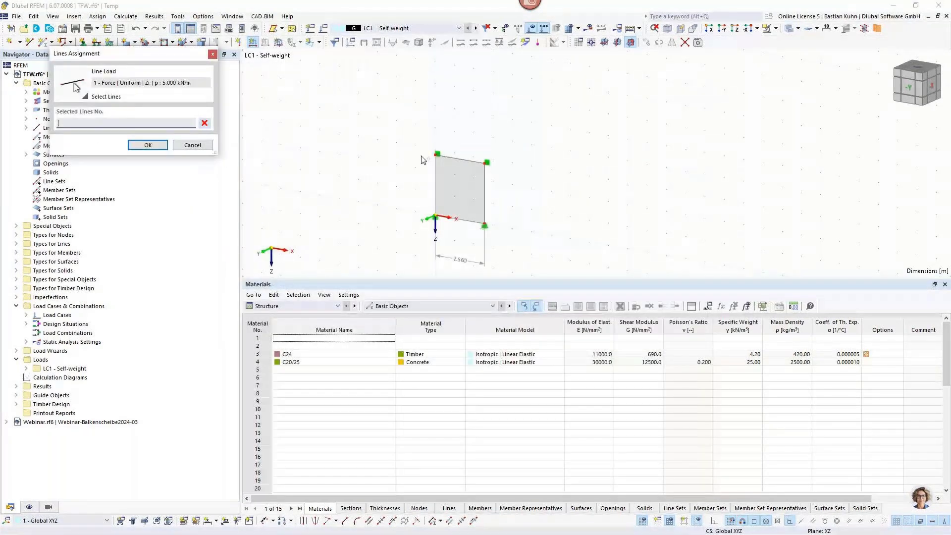
pyautogui.click(460, 158)
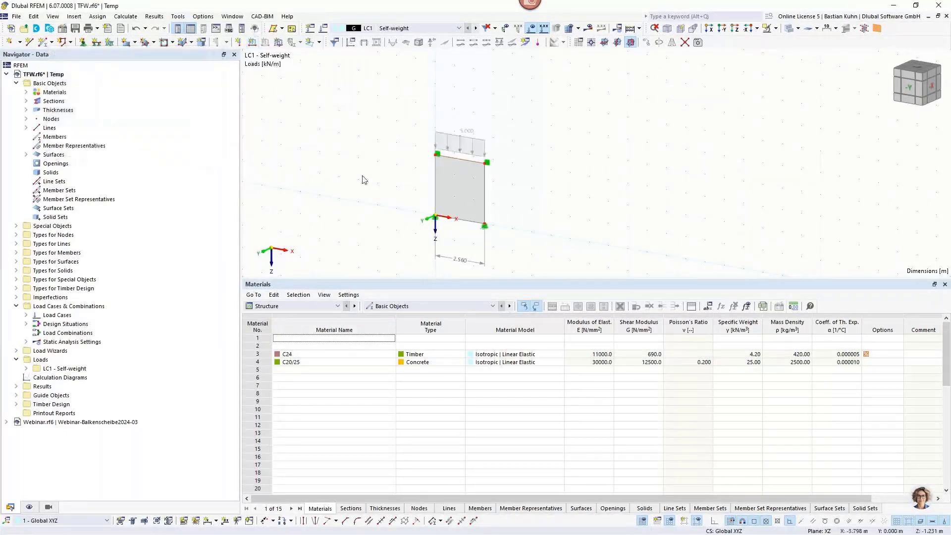
# Create load case LC2 and assign it the Wind action category
pyautogui.rightClick(361, 175)
pyautogui.rightClick(88, 307)
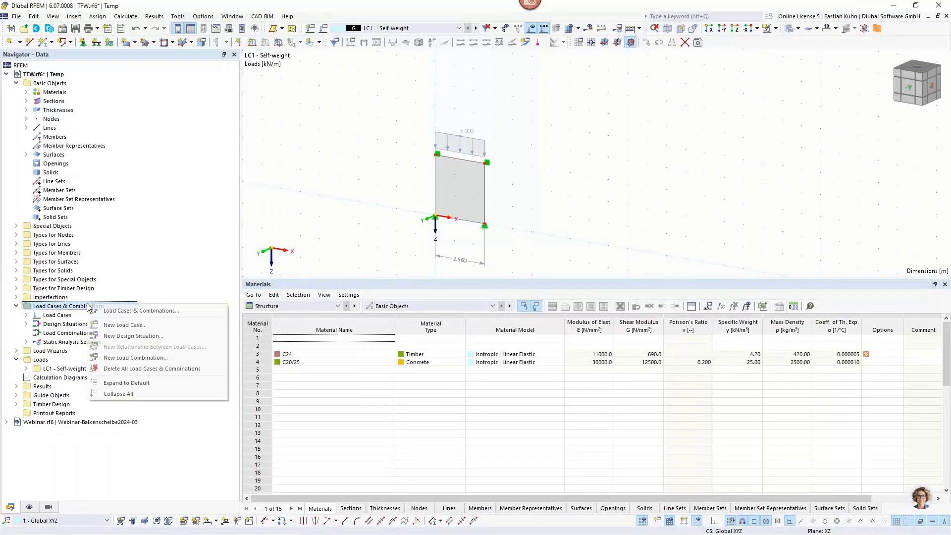
pyautogui.click(141, 311)
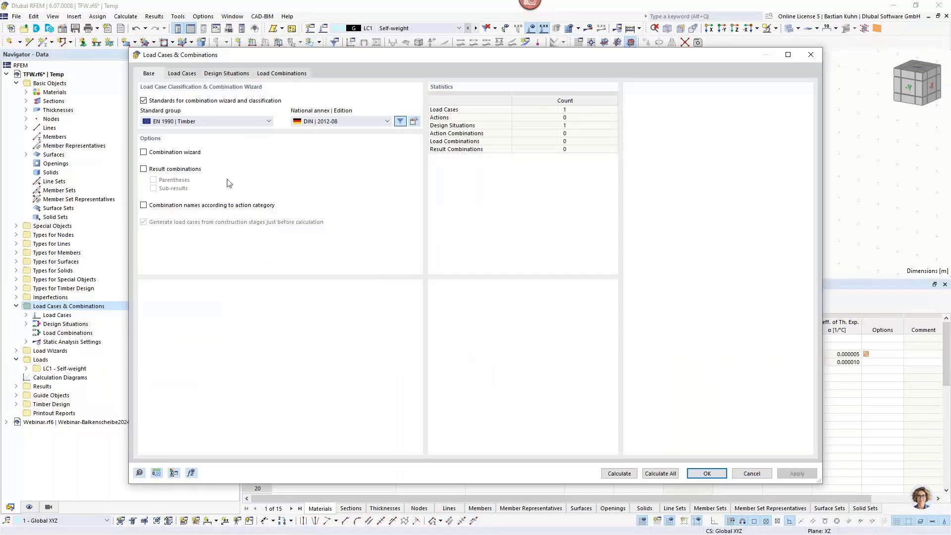
pyautogui.click(188, 76)
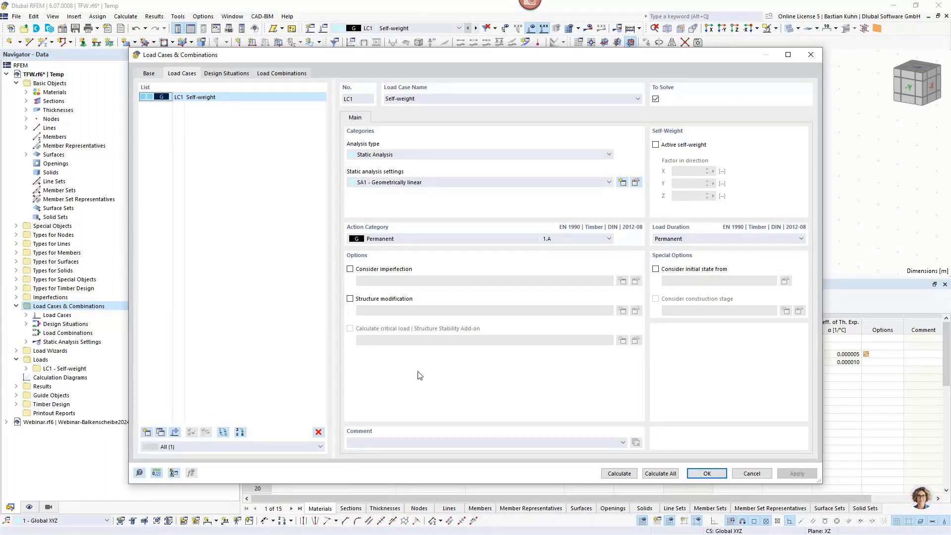
pyautogui.click(147, 432)
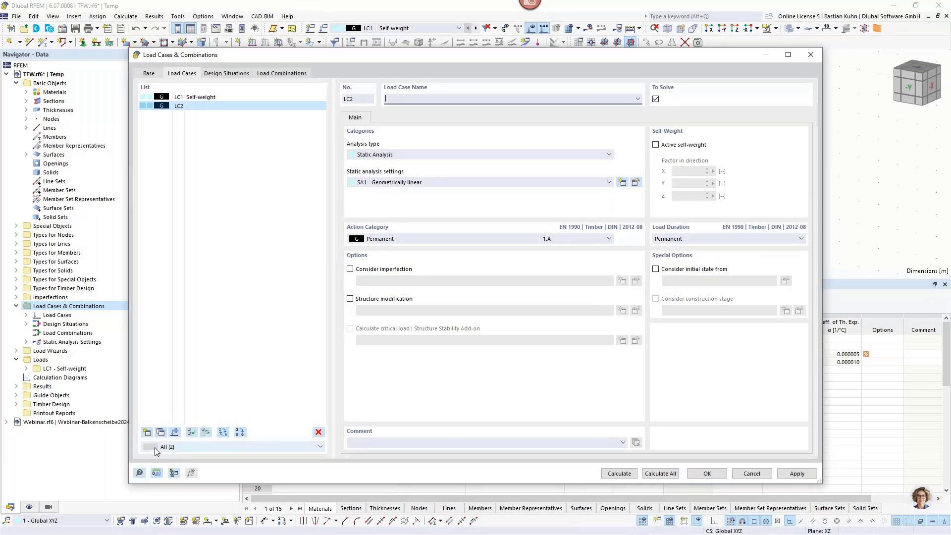
pyautogui.click(440, 240)
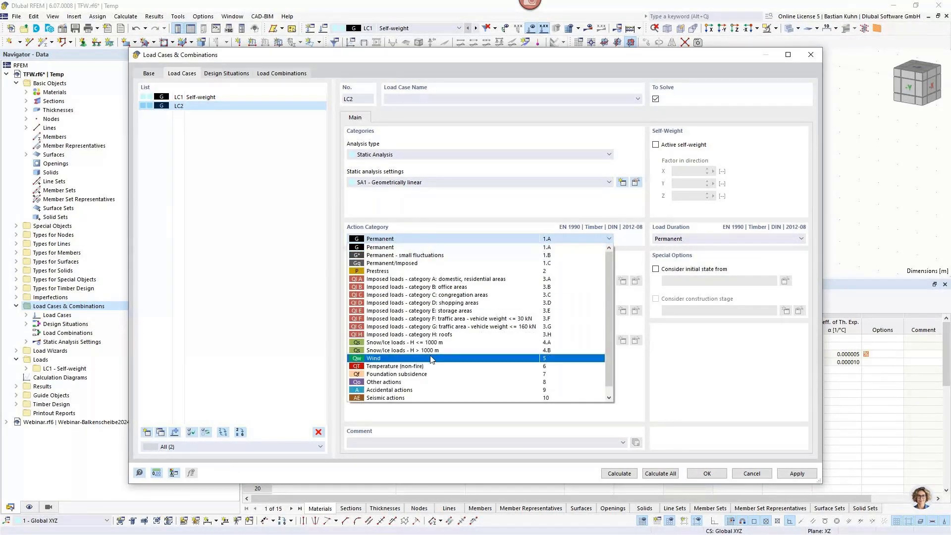
pyautogui.click(431, 358)
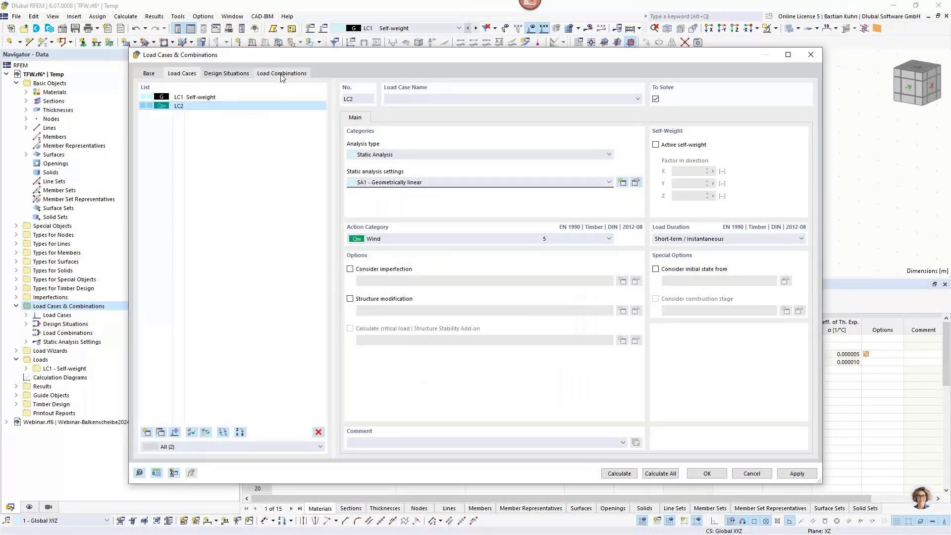
# Create load combination CO1 with geometrically linear static analysis (SA1) and assign load cases LC1 and LC2 to it
pyautogui.click(147, 432)
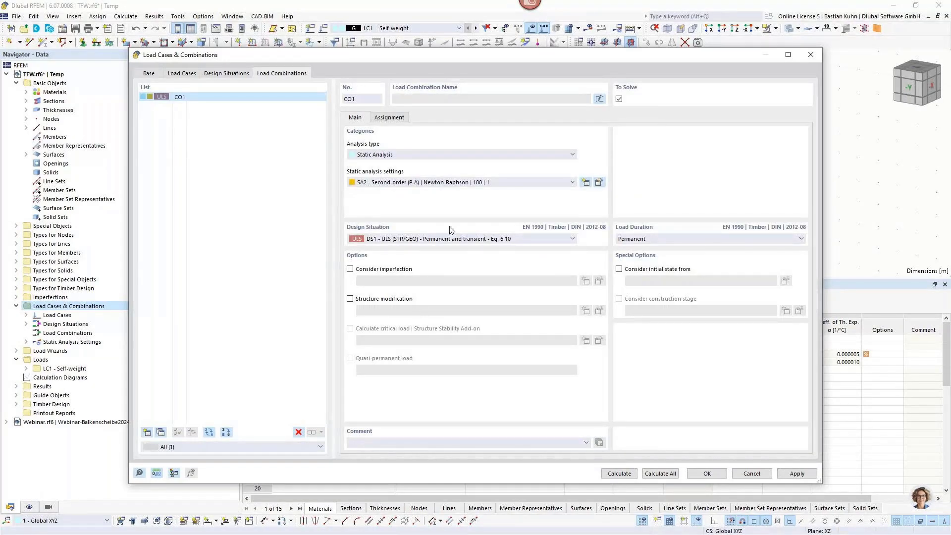
pyautogui.click(459, 183)
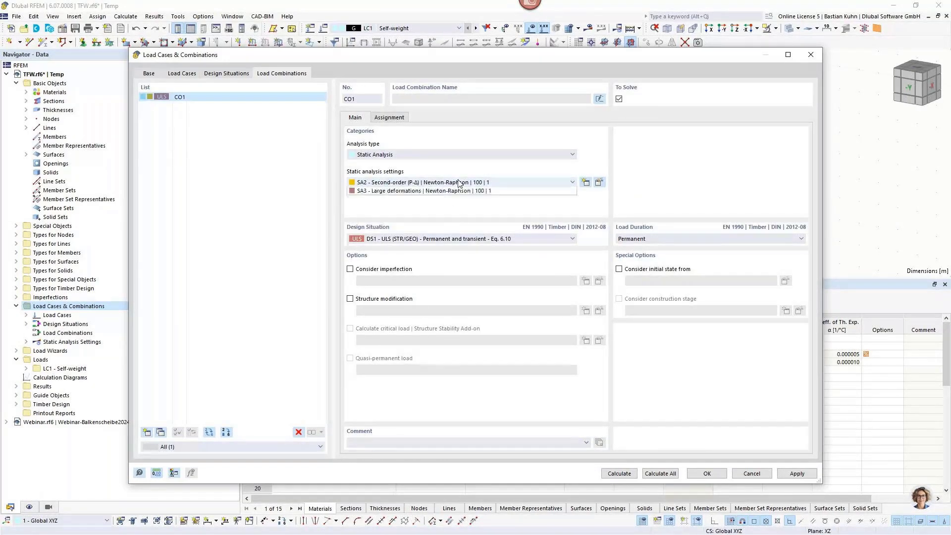
pyautogui.click(459, 183)
pyautogui.click(398, 118)
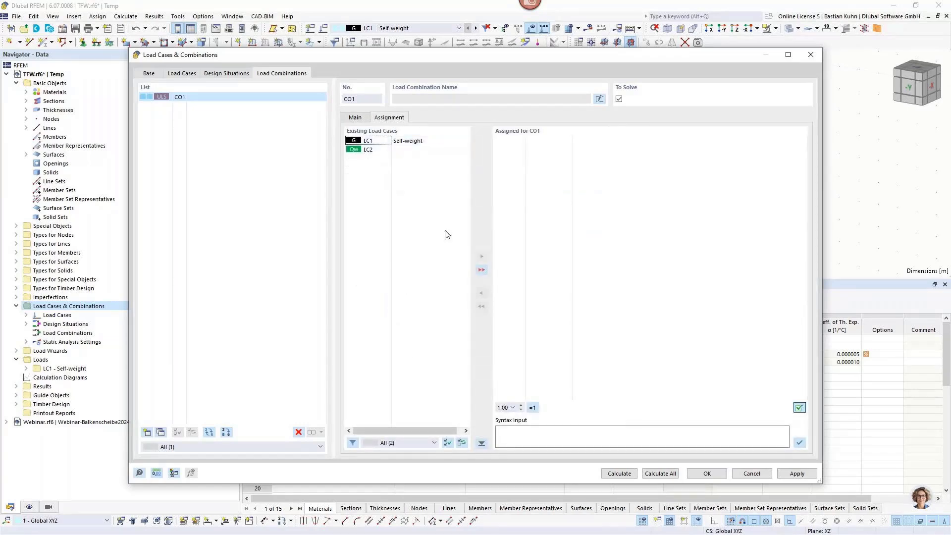
pyautogui.click(481, 269)
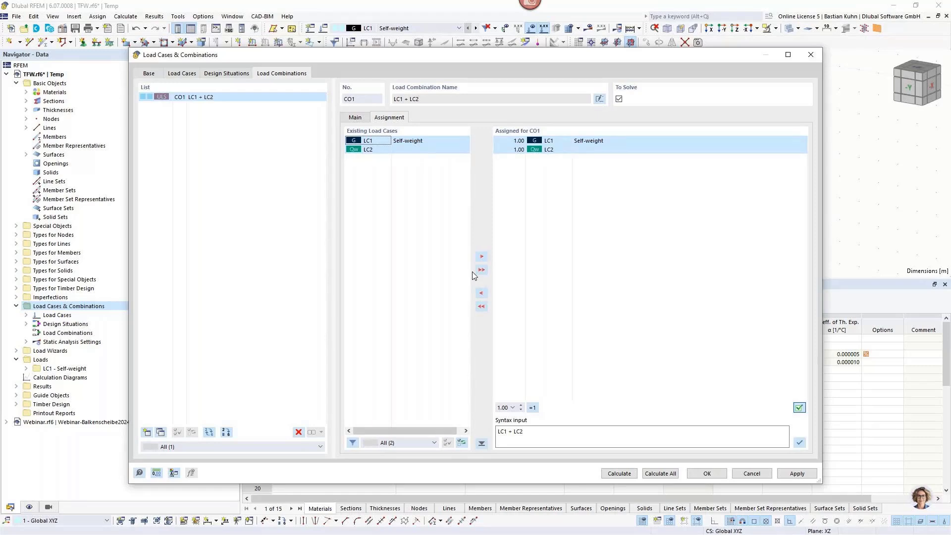
# Set the factors in combination CO1 to 1.35 for LC1 and 1.5 for LC2, and accept the load cases and combinations
pyautogui.click(498, 431)
pyautogui.write('1,35')
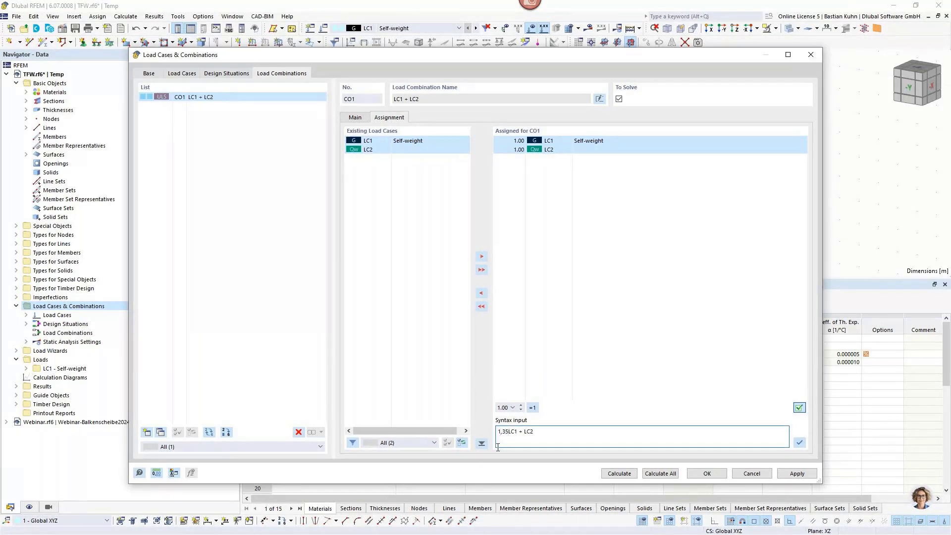
pyautogui.write('*')
pyautogui.press('Right')
pyautogui.press('Right')
pyautogui.write('1,5*')
pyautogui.click(799, 442)
pyautogui.click(706, 473)
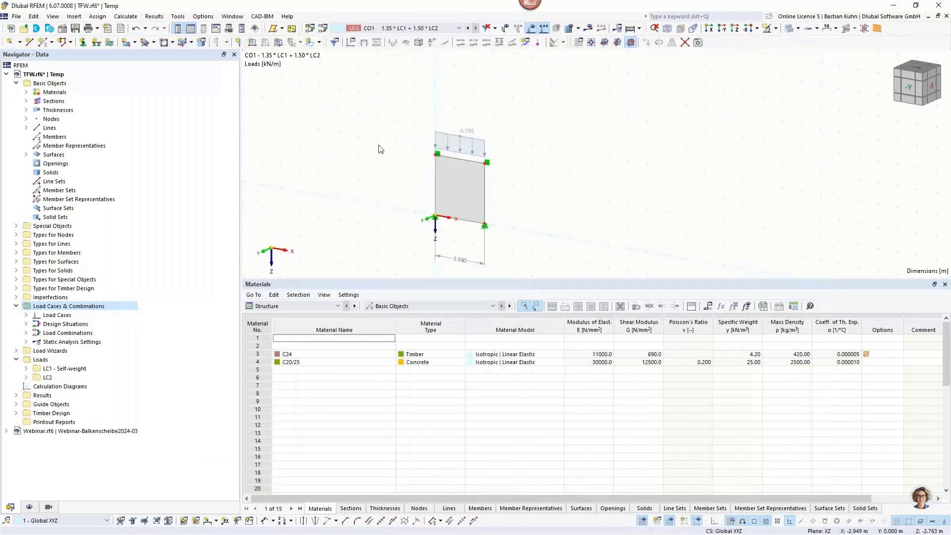
# In load case LC2, apply a nodal force of -8 kN in direction X to the upper wall node away from the origin
pyautogui.click(390, 28)
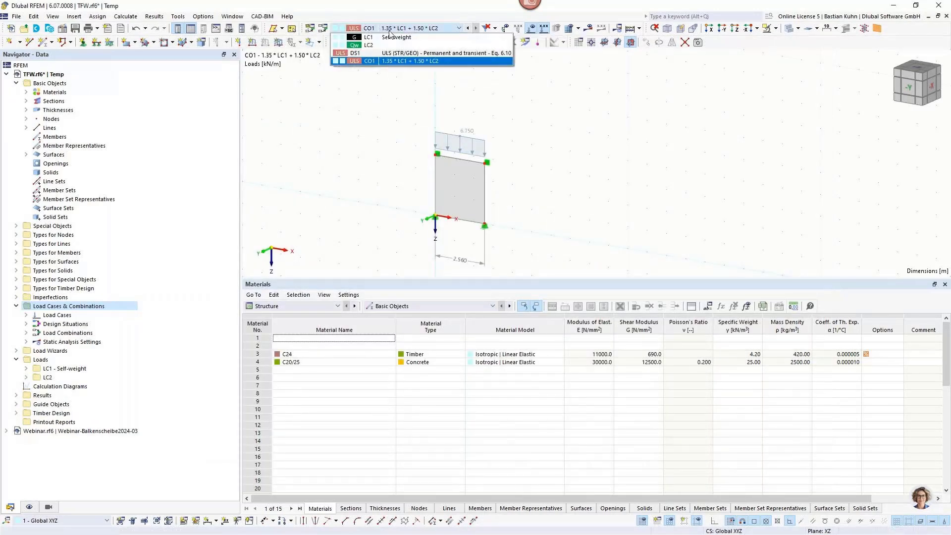
pyautogui.click(384, 45)
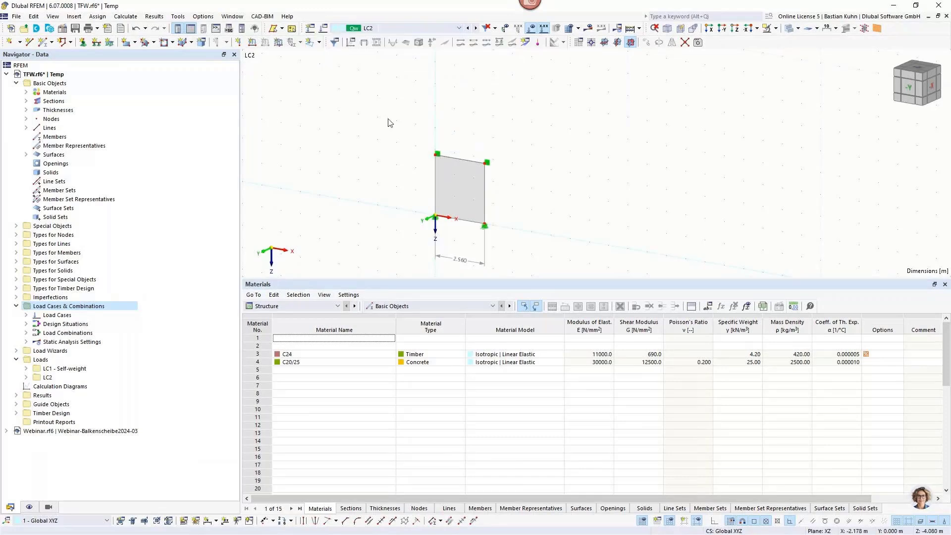
pyautogui.click(238, 45)
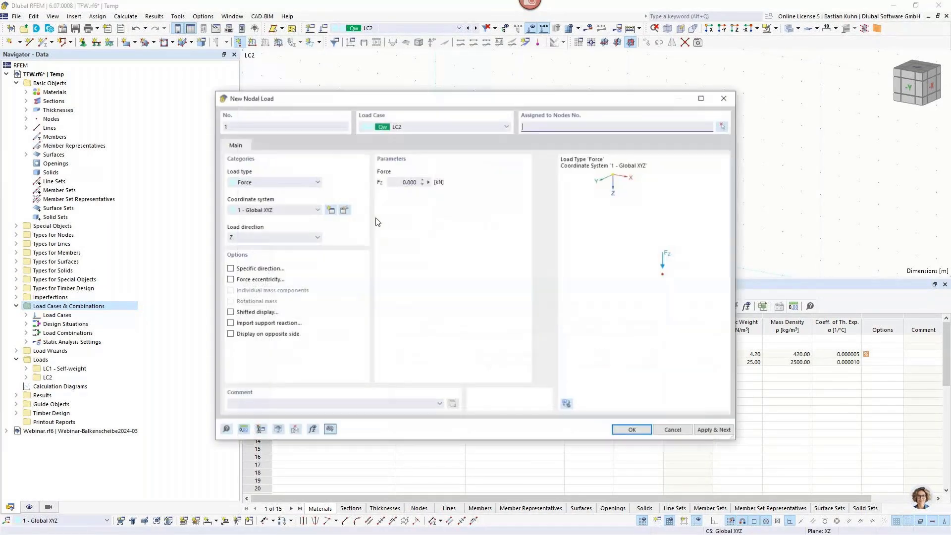
pyautogui.doubleClick(382, 181)
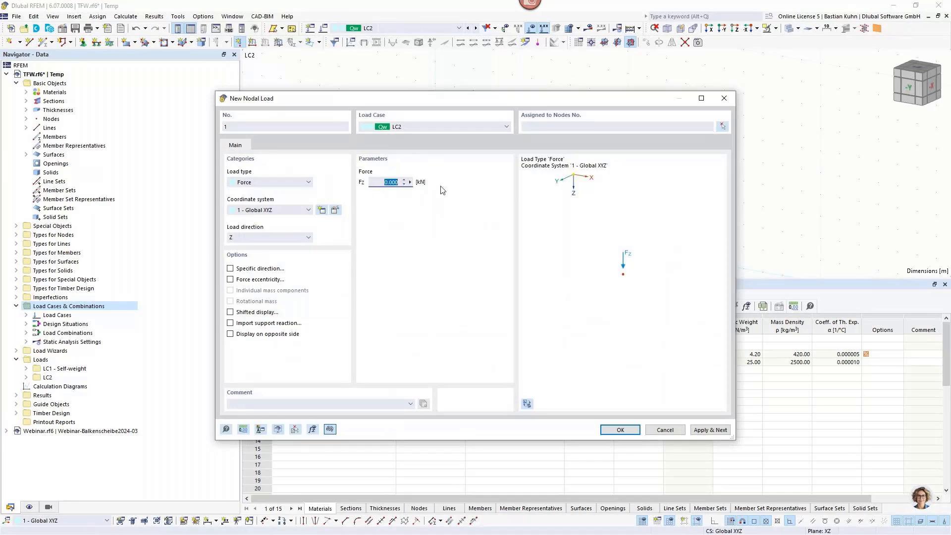
pyautogui.write('8')
pyautogui.click(287, 237)
pyautogui.click(263, 246)
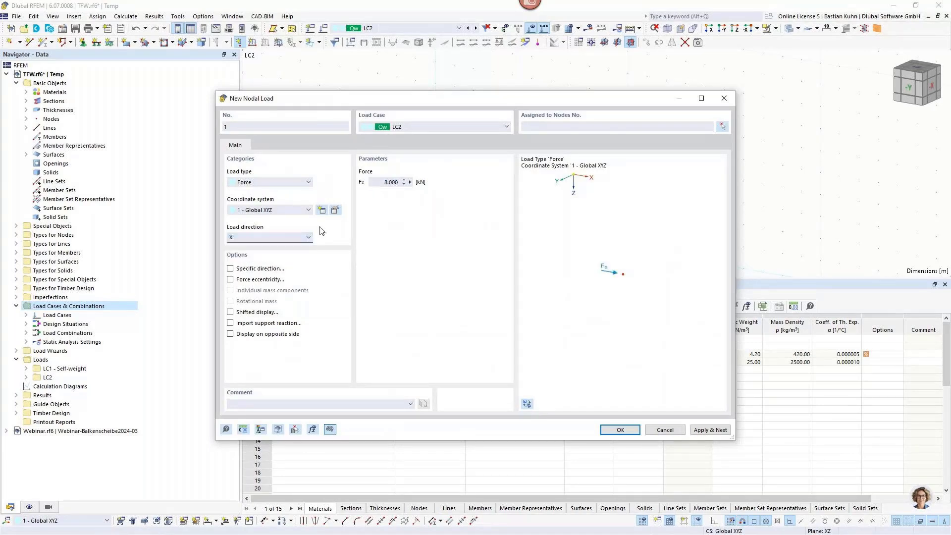
pyautogui.click(377, 181)
pyautogui.write('-')
pyautogui.press('Return')
pyautogui.click(486, 162)
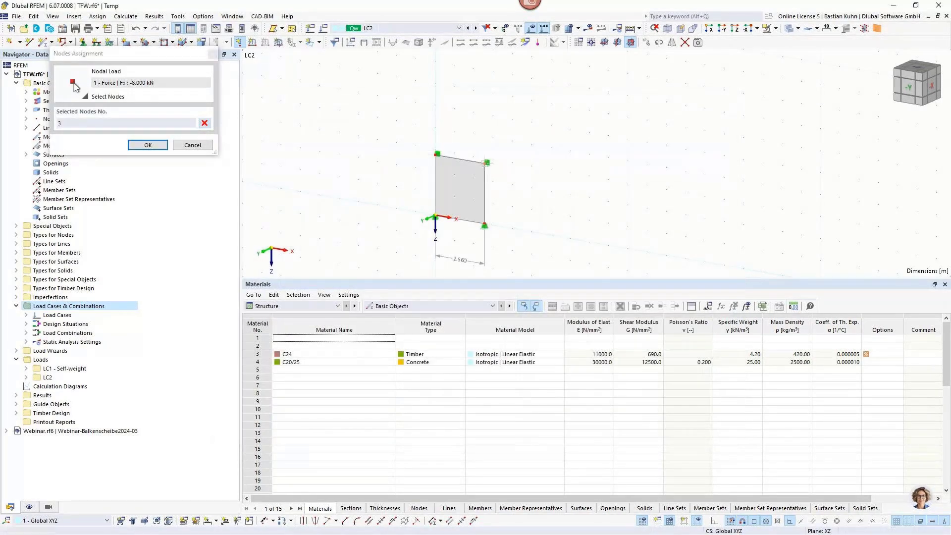
pyautogui.press('Return')
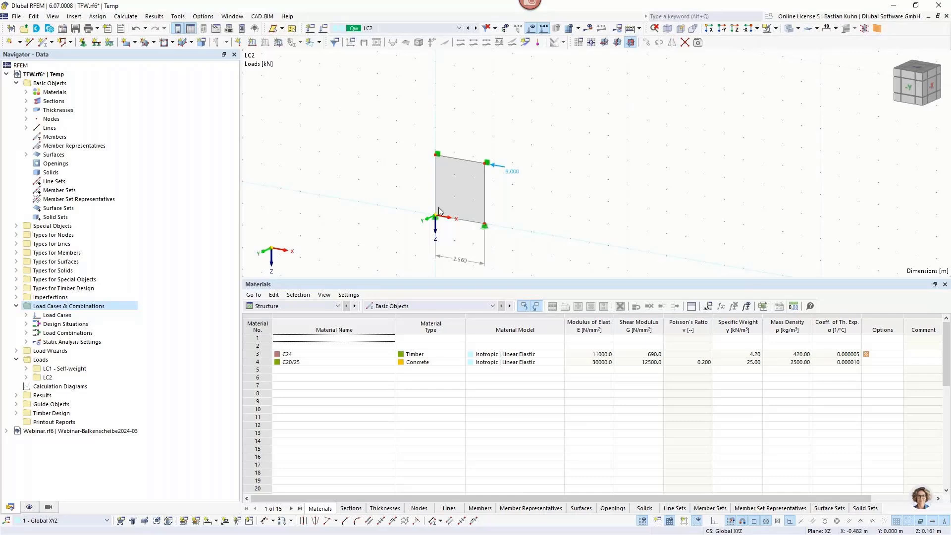
# Open the thickness assigned to the wall surface for editing
pyautogui.click(448, 176)
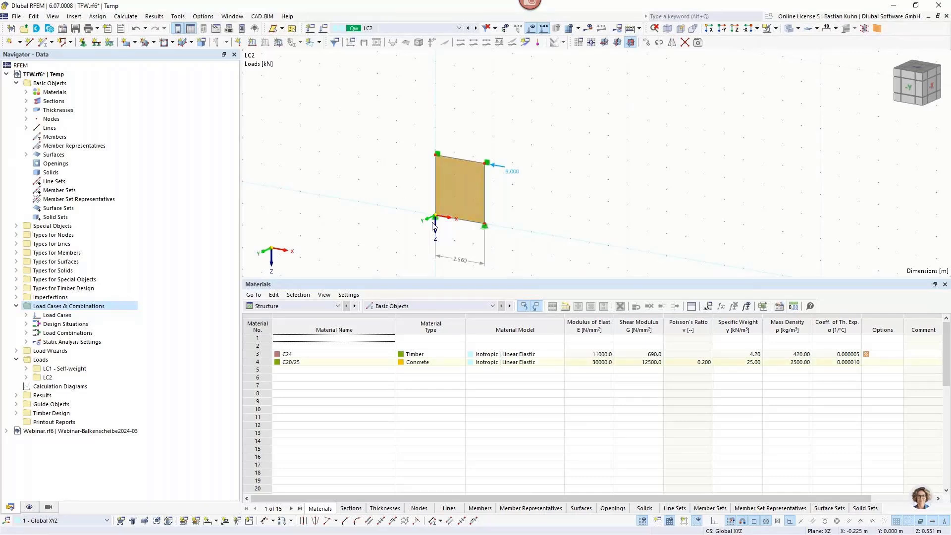
pyautogui.moveTo(444, 182)
pyautogui.doubleClick(443, 181)
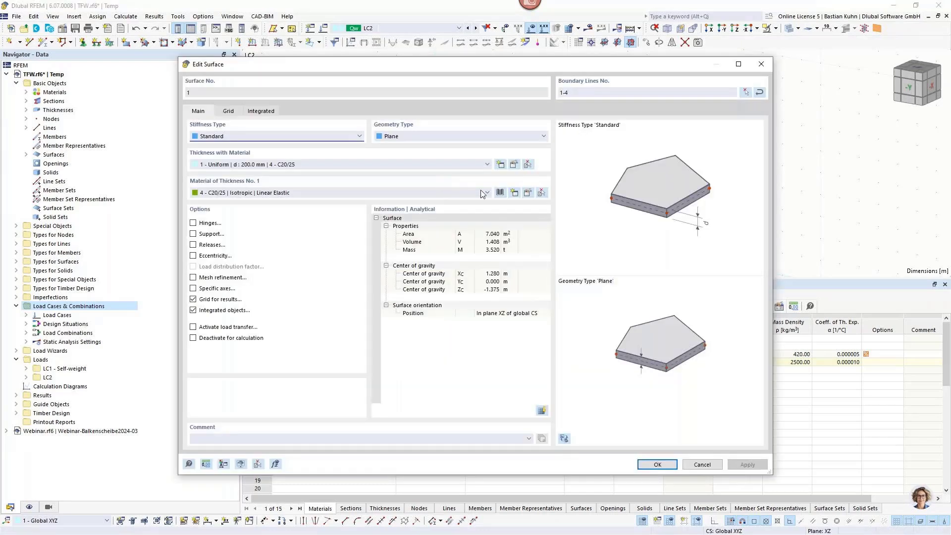
pyautogui.click(514, 165)
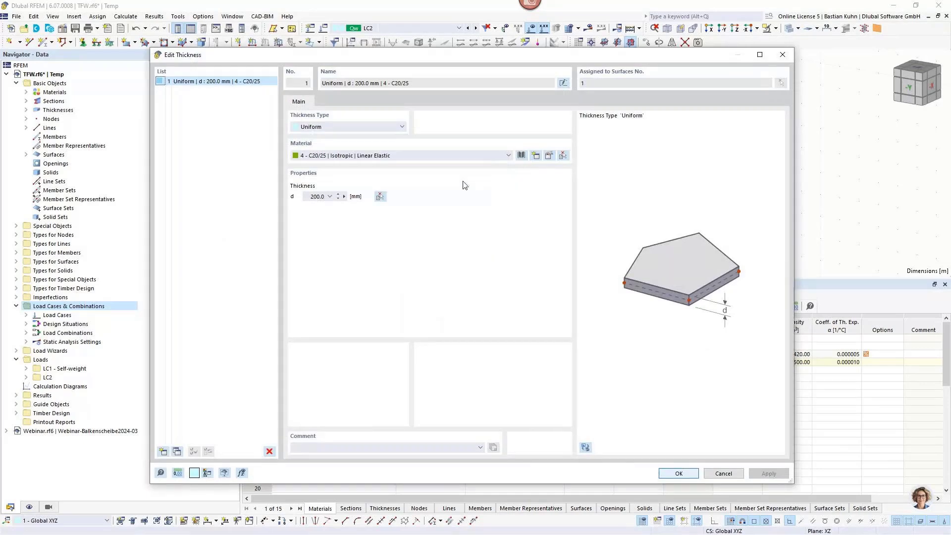
# Try the Layers thickness type for the wall and view the library of layer compositions
pyautogui.click(396, 124)
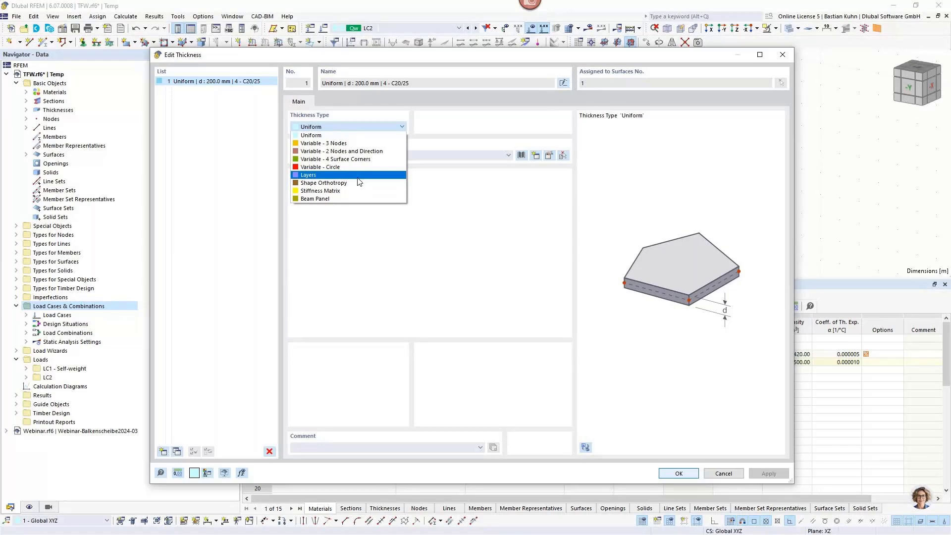
pyautogui.click(359, 176)
pyautogui.click(332, 102)
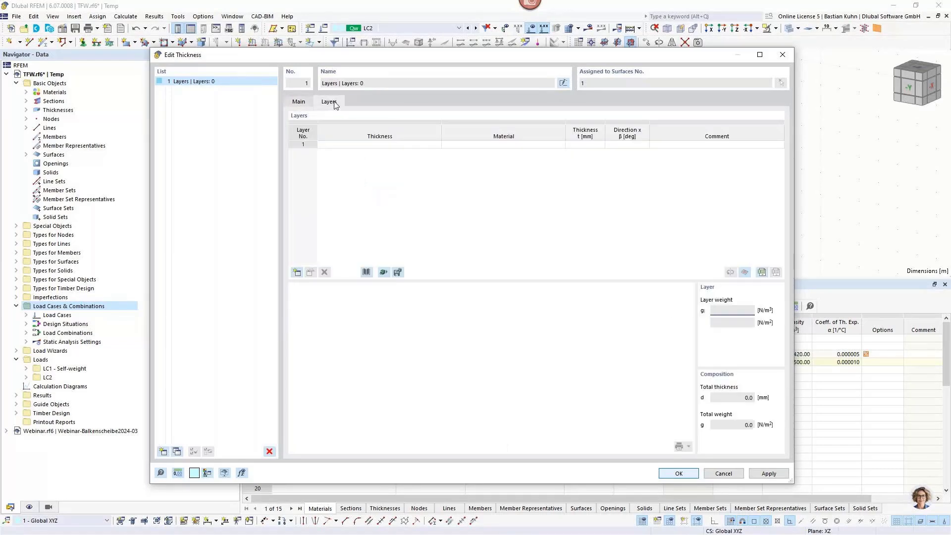
pyautogui.click(366, 271)
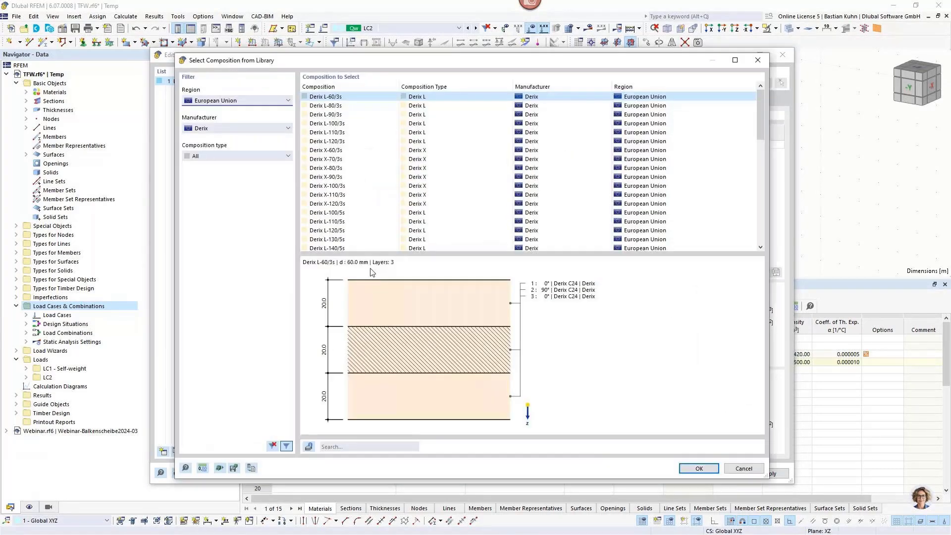
pyautogui.click(743, 468)
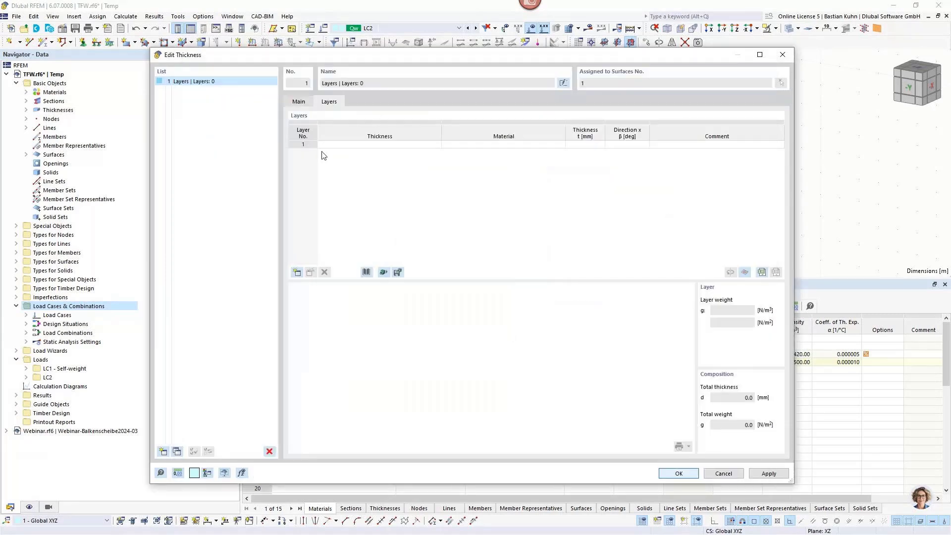
# Set the wall's thickness type to Beam Panel
pyautogui.click(298, 102)
pyautogui.click(330, 127)
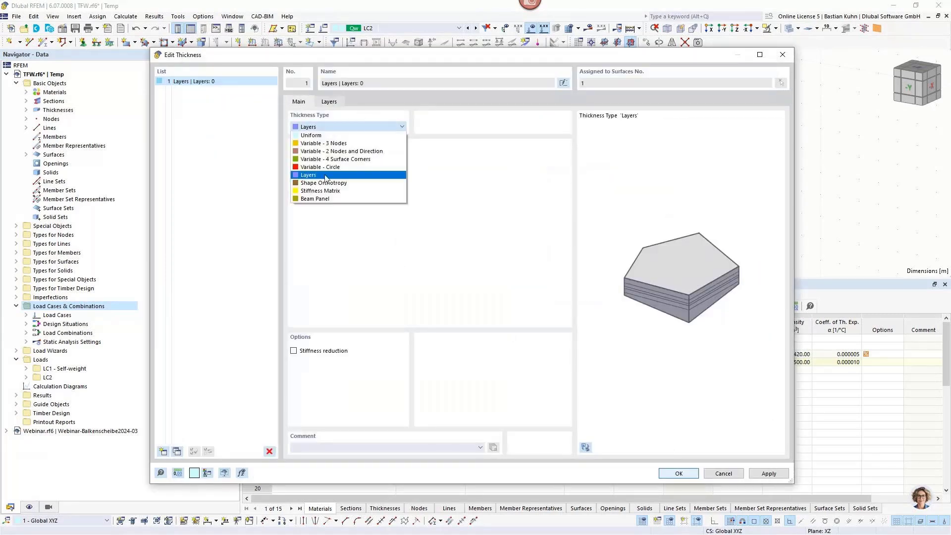
pyautogui.click(326, 199)
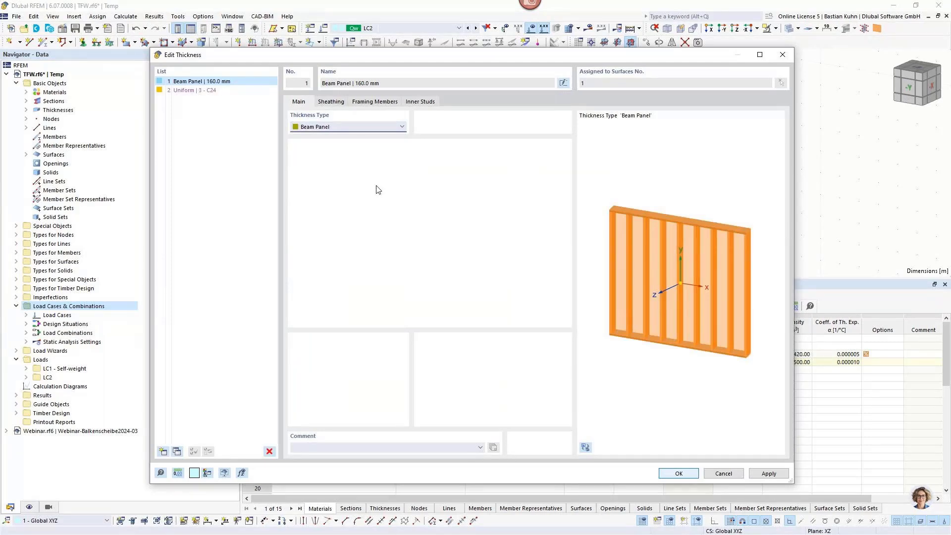
# Open the front sheathing's material library and compare the OSB series of ANSI/APA PRG 510 with EN 300 OSB/2 and OSB/3
pyautogui.click(332, 102)
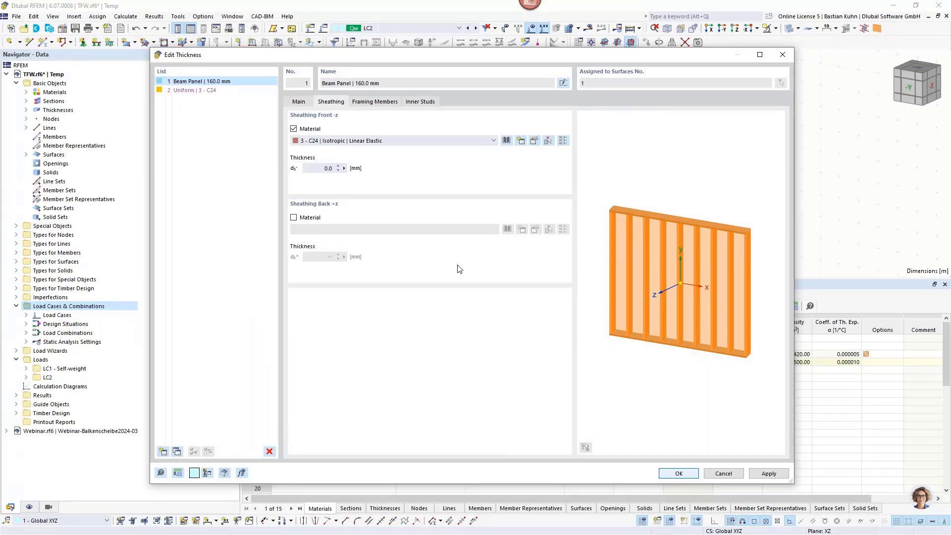
pyautogui.click(505, 143)
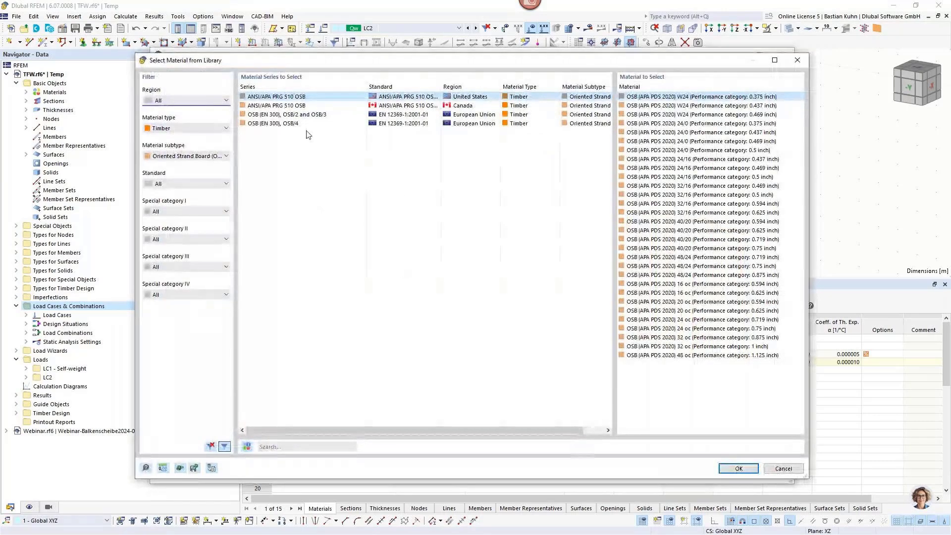
pyautogui.click(302, 115)
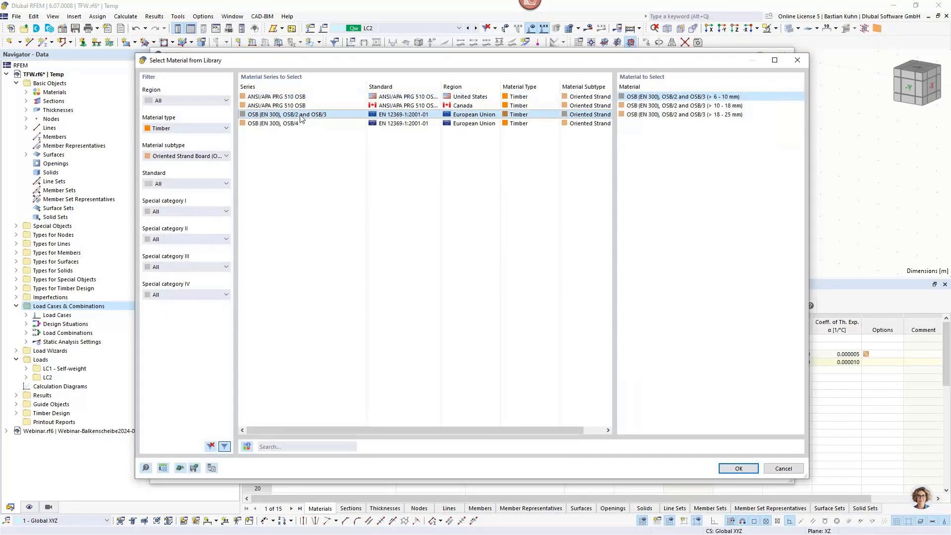
pyautogui.click(296, 97)
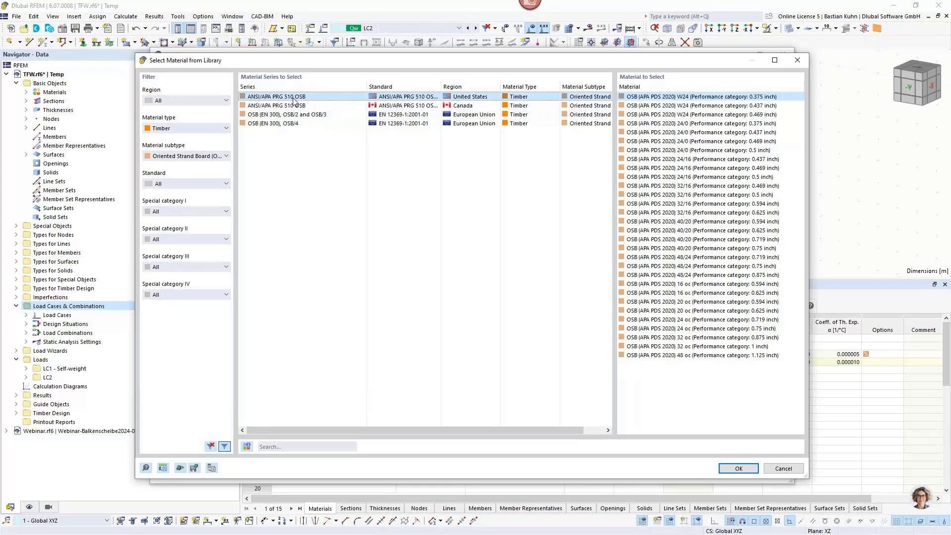
pyautogui.click(290, 115)
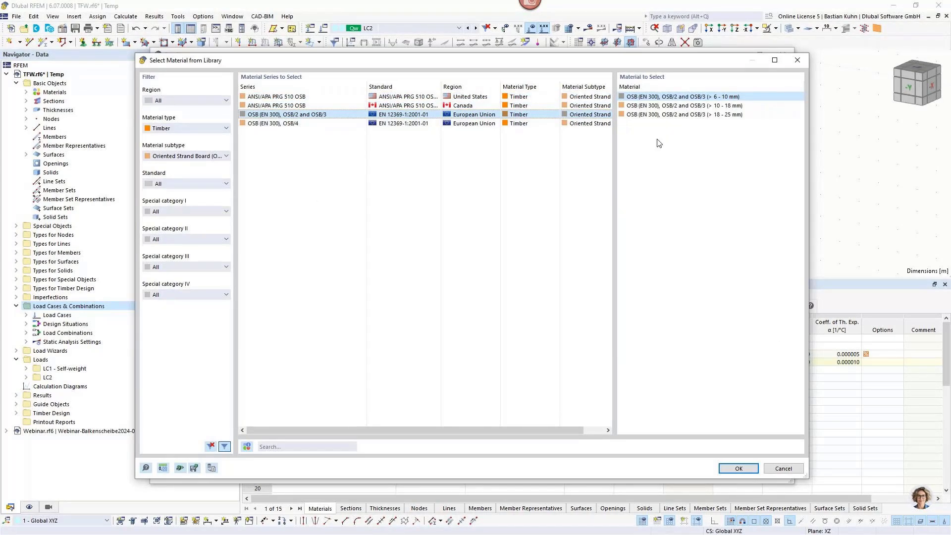
pyautogui.click(674, 107)
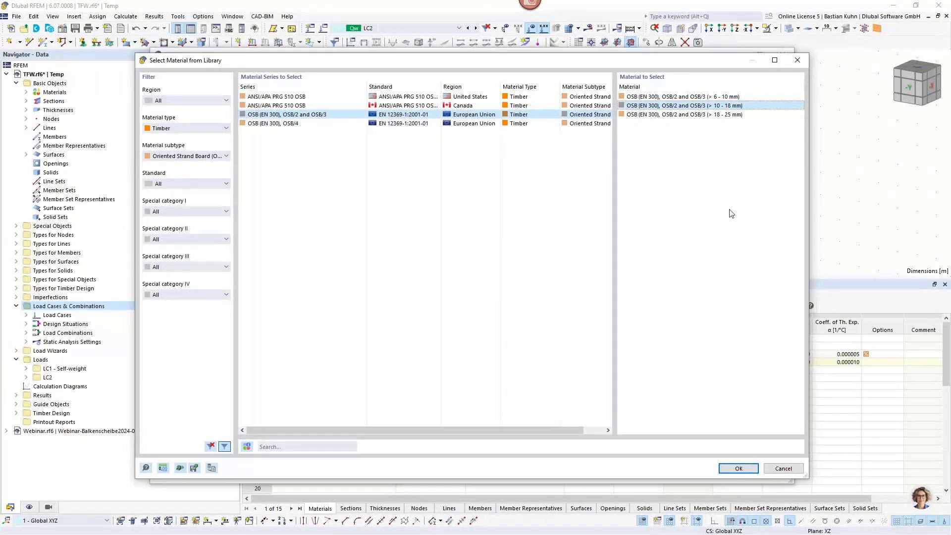
# View the Gypsum materials in the library and return the material subtype filter to Oriented Strand Board (OSB)
pyautogui.click(210, 156)
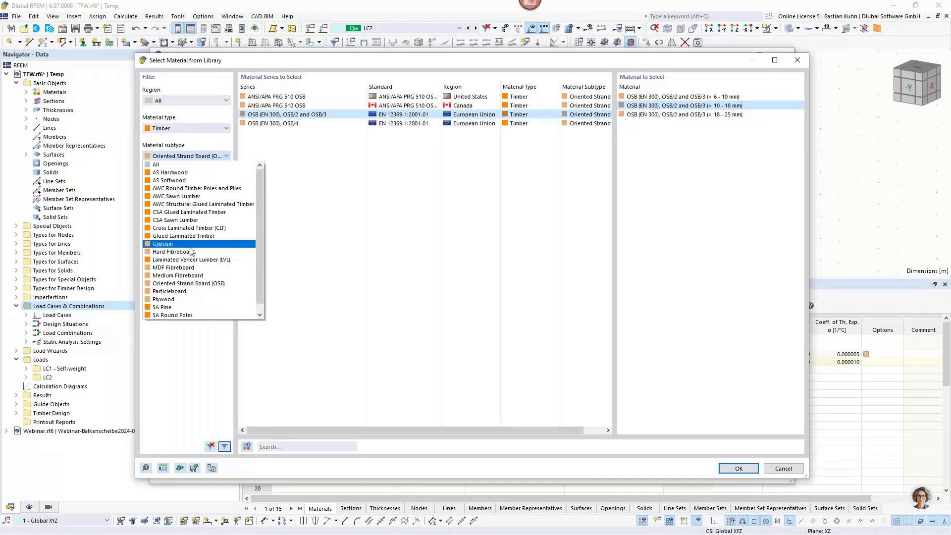
pyautogui.click(191, 246)
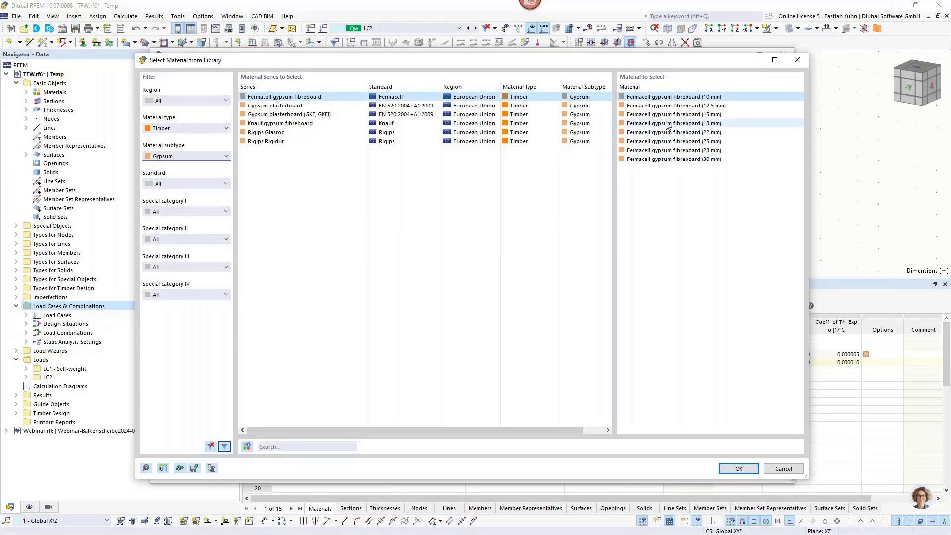
pyautogui.click(192, 157)
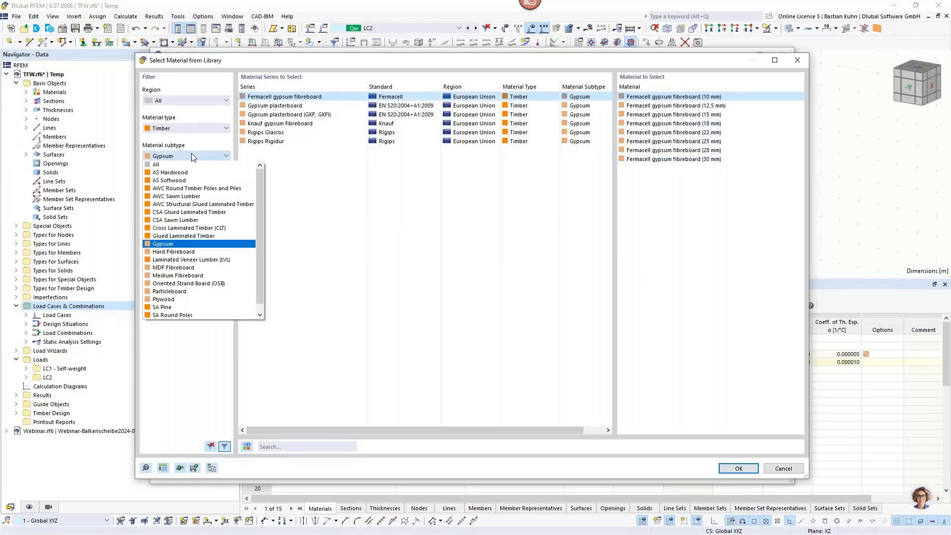
pyautogui.click(204, 284)
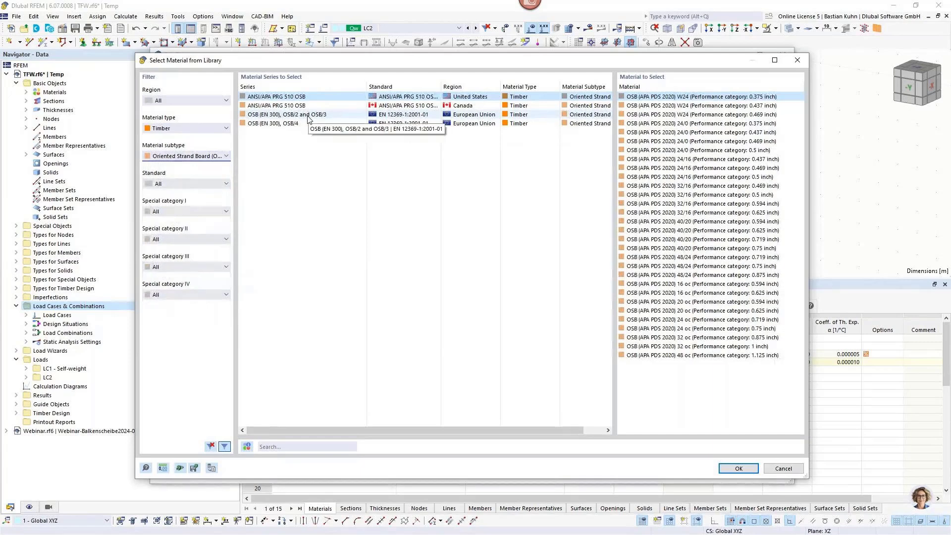
# Assign OSB (APA PDS 2020) 24/0 (Performance category: 0.5 inch) as the front sheathing material
pyautogui.click(719, 151)
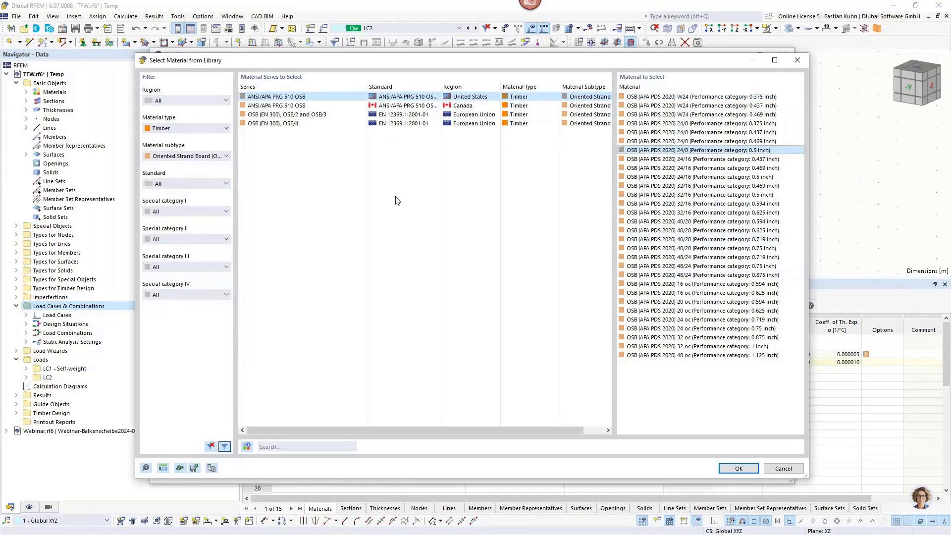
pyautogui.click(726, 468)
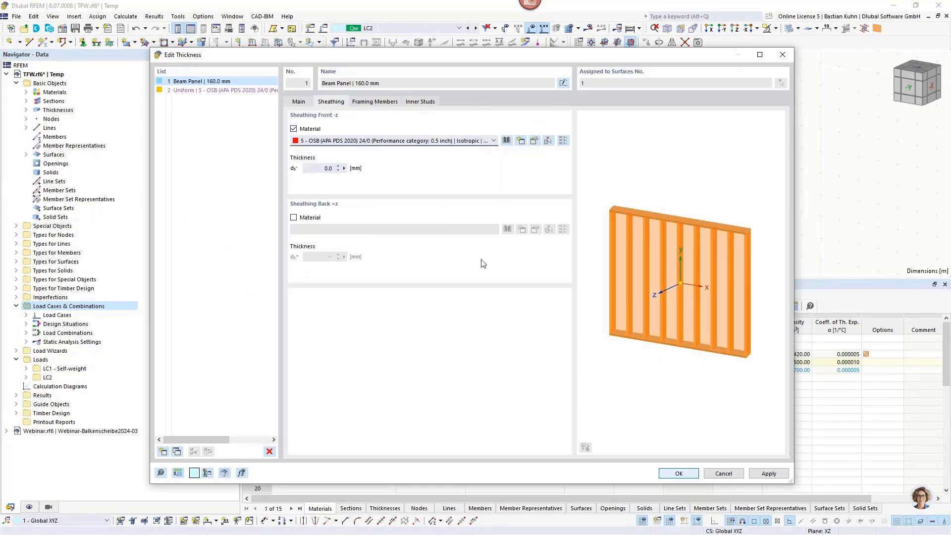
# Assign OSB (EN 300), OSB/2 and OSB/3 (> 10 - 18 mm) from the library as the front sheathing material
pyautogui.click(326, 169)
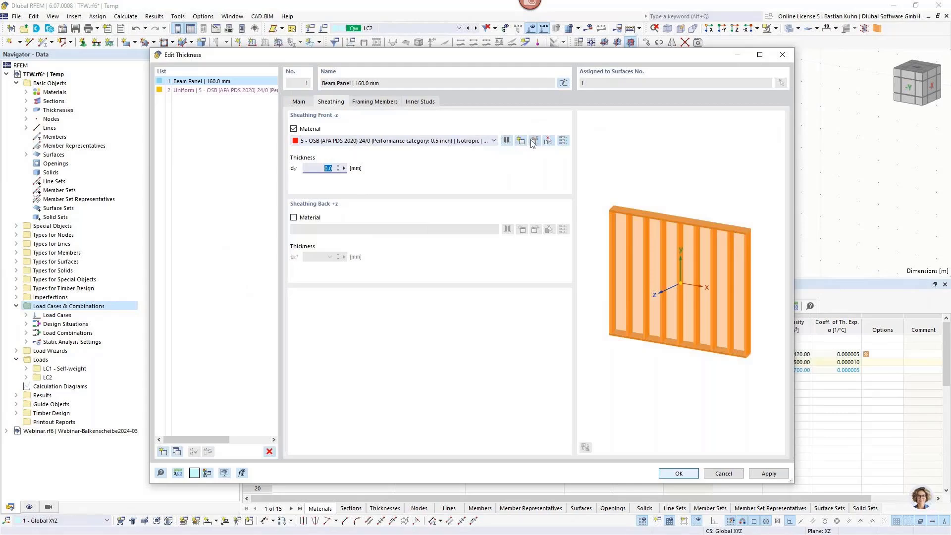
pyautogui.click(507, 142)
pyautogui.click(287, 115)
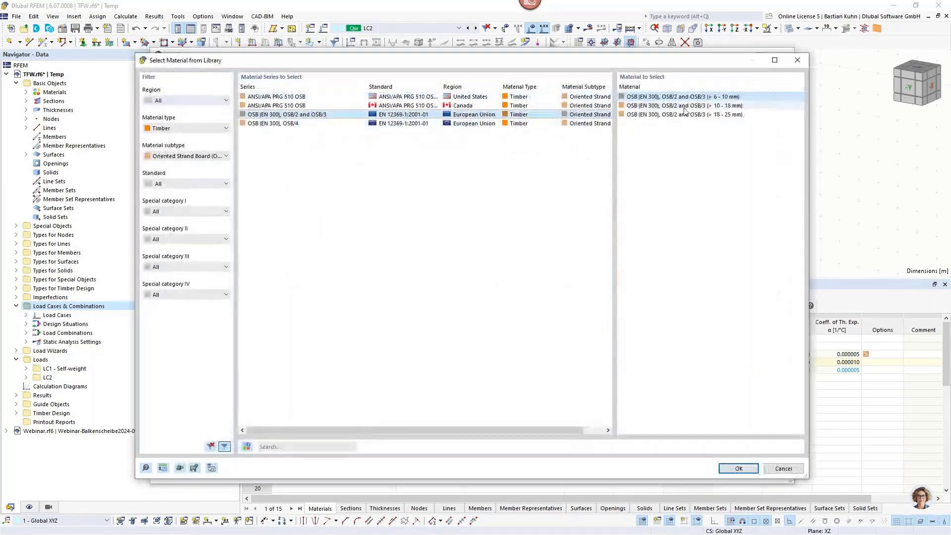
pyautogui.click(726, 466)
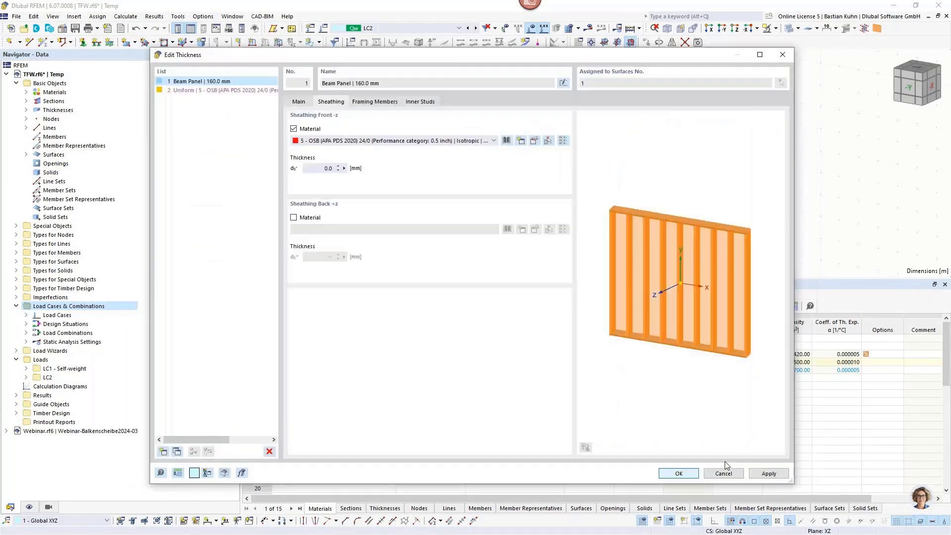
# Set the OSB material's model to Orthotropic | Linear Elastic and the front sheathing thickness to 15 mm
pyautogui.click(533, 141)
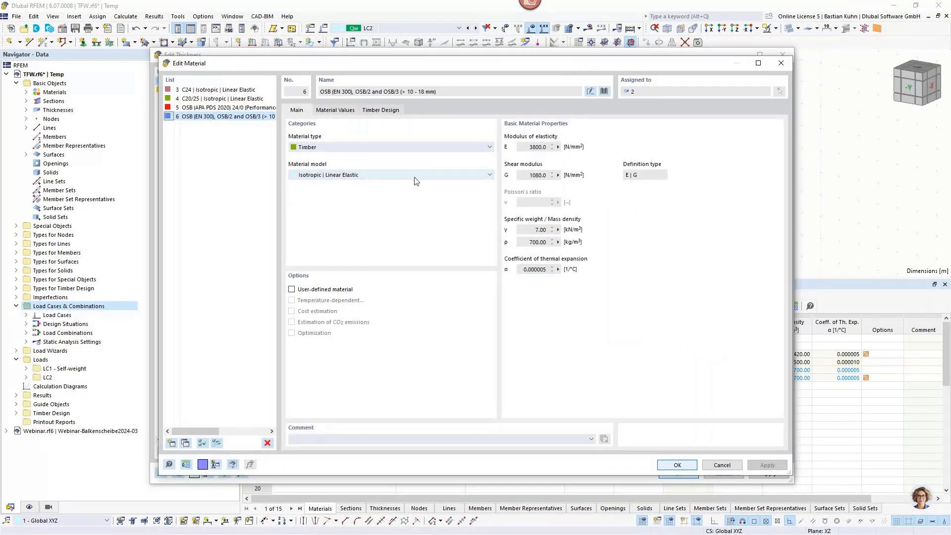
pyautogui.click(415, 174)
pyautogui.click(405, 195)
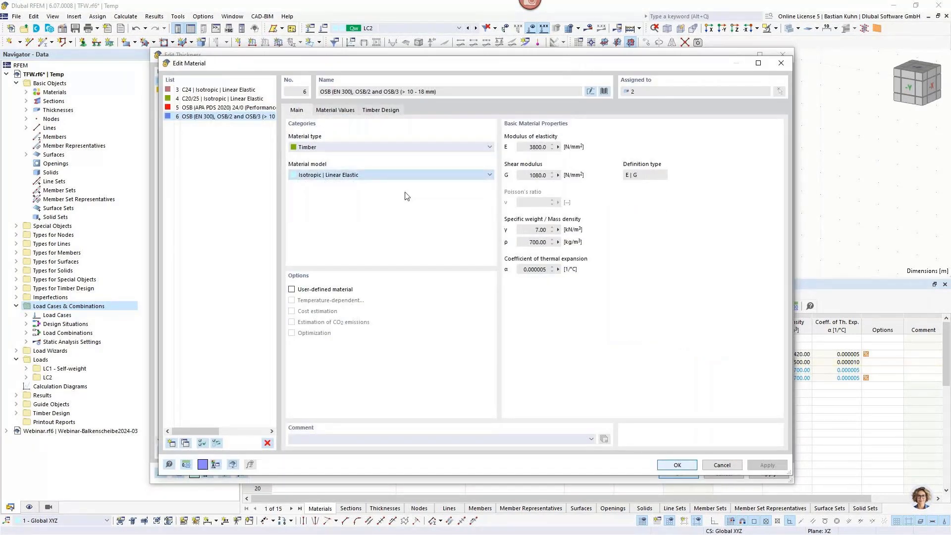
pyautogui.click(666, 465)
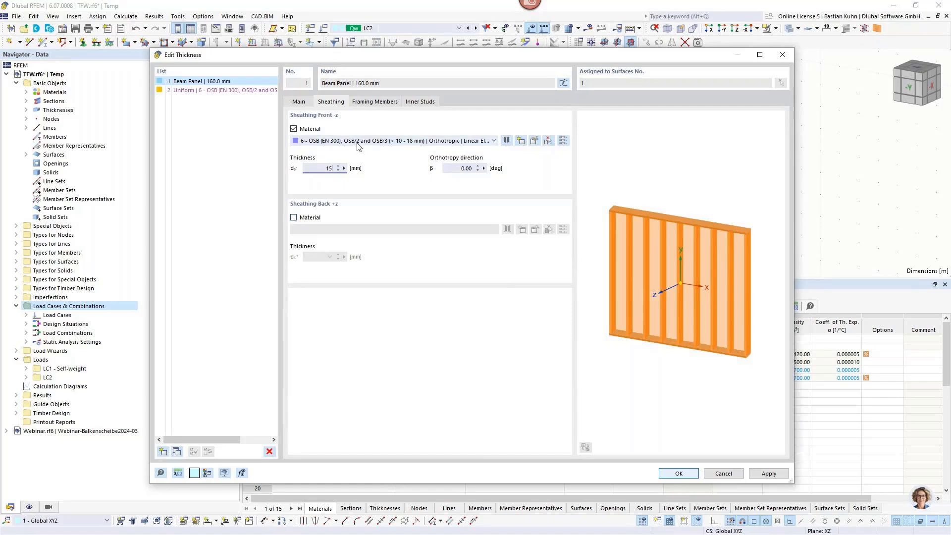
# Open the framing member settings and view the section library for the -y section without choosing another section
pyautogui.click(371, 102)
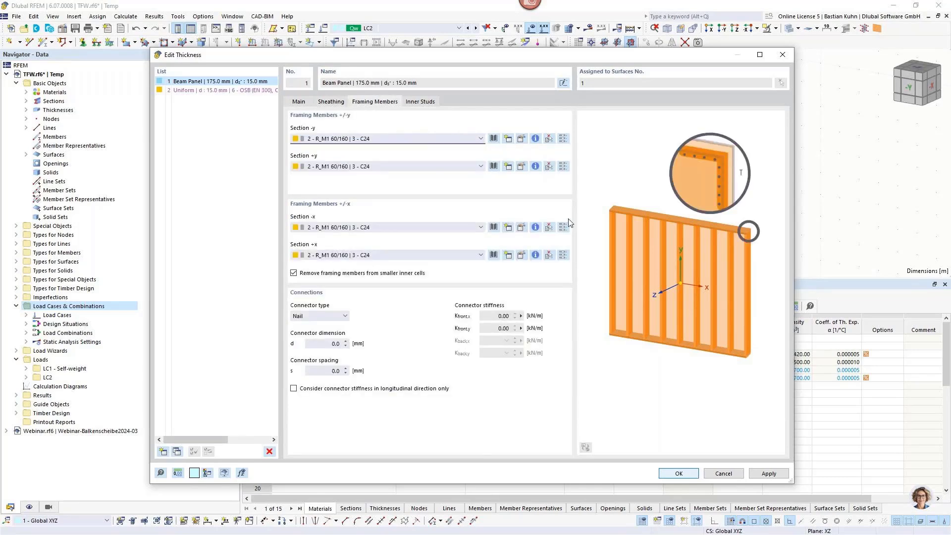
pyautogui.click(494, 138)
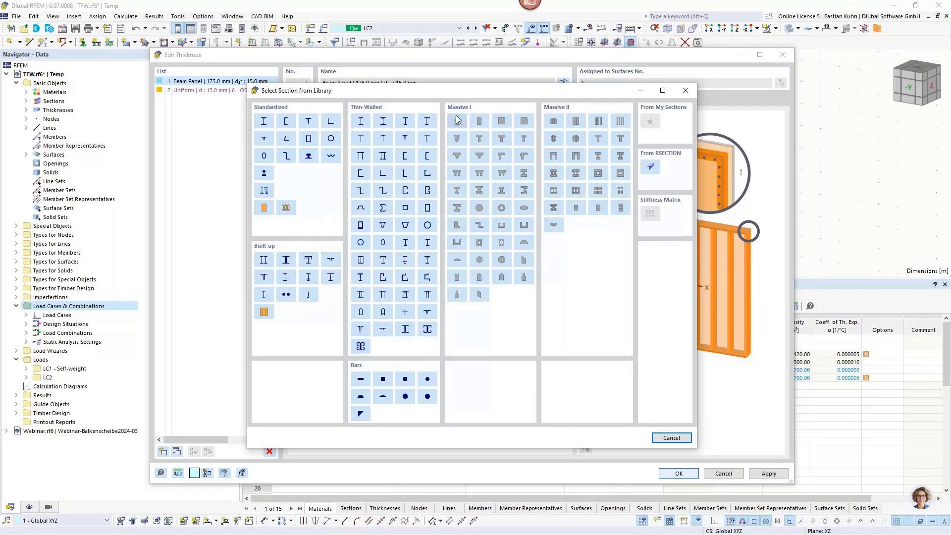
pyautogui.moveTo(506, 95); pyautogui.dragTo(795, 103)
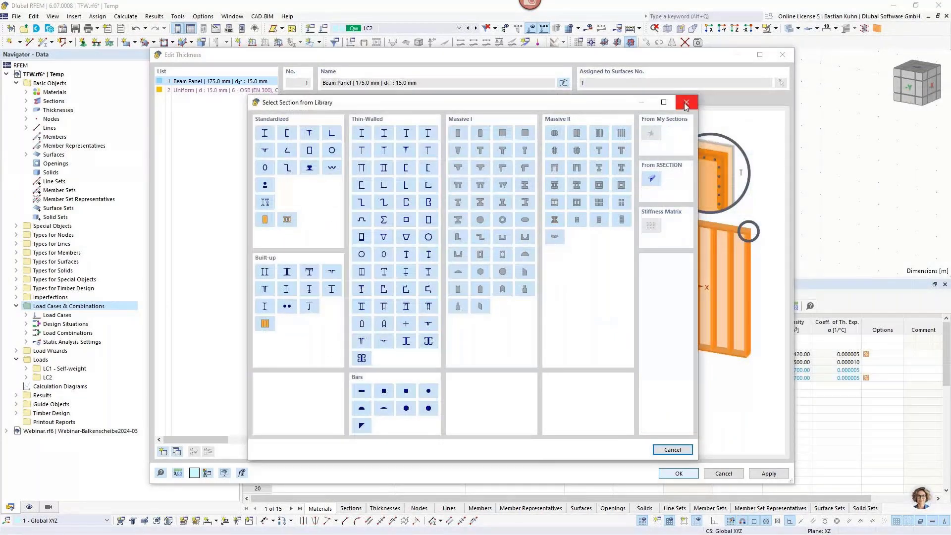
pyautogui.click(690, 97)
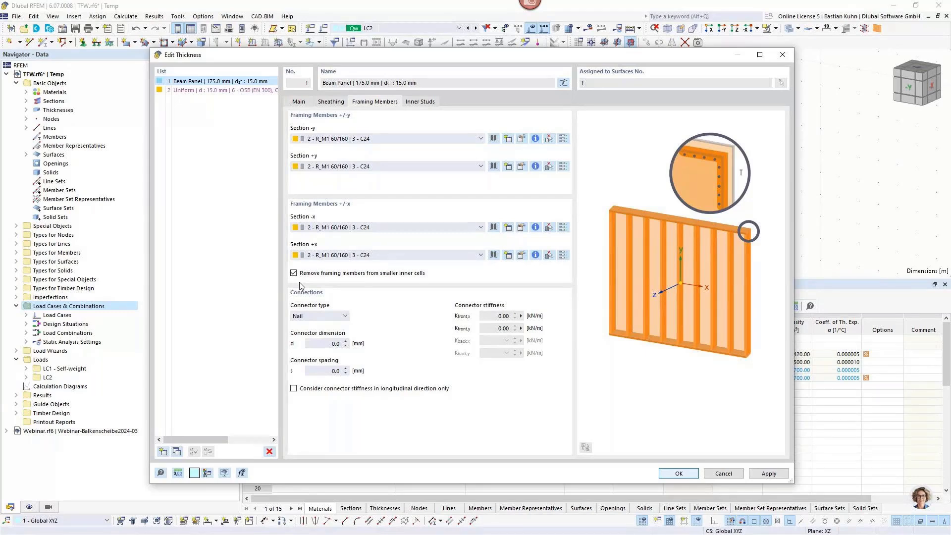
# Try the user-defined connector type for the framing members, and settle on Staple
pyautogui.click(329, 316)
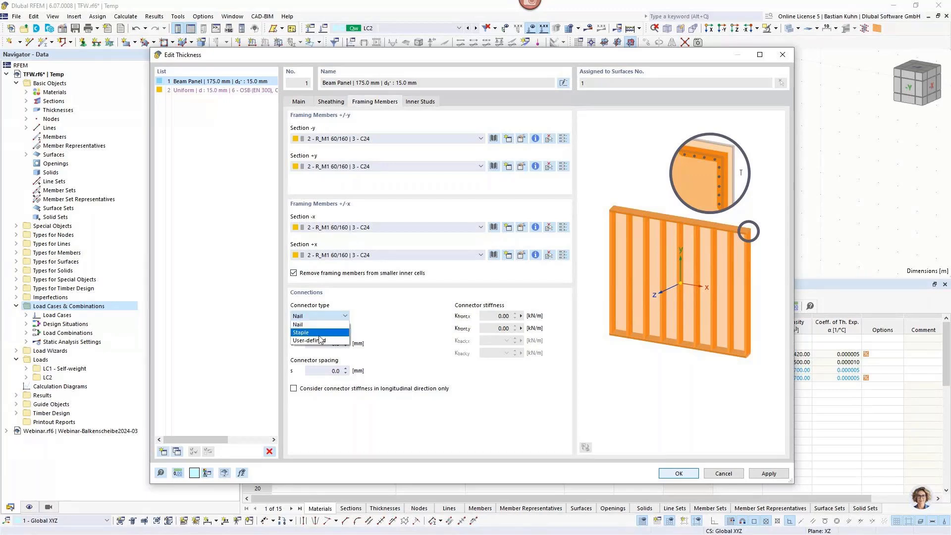
pyautogui.click(320, 341)
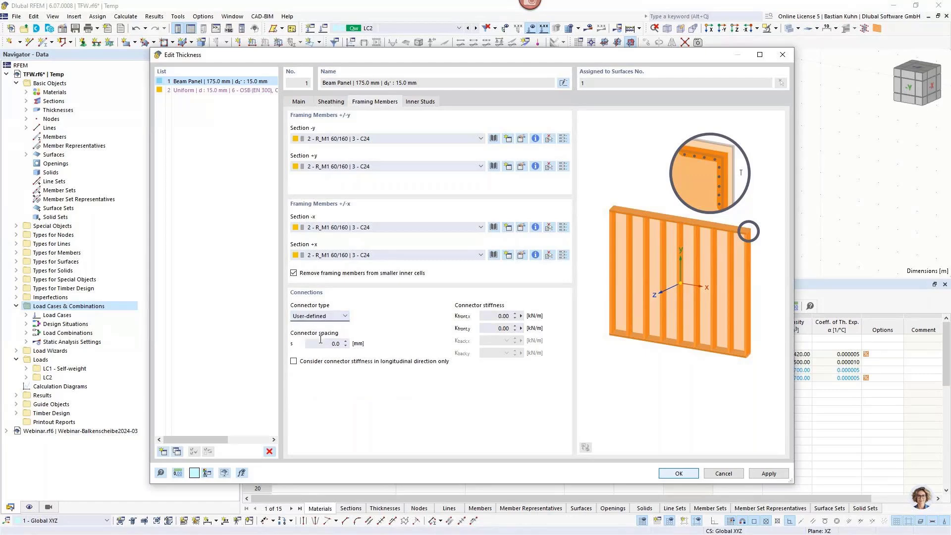
pyautogui.click(322, 316)
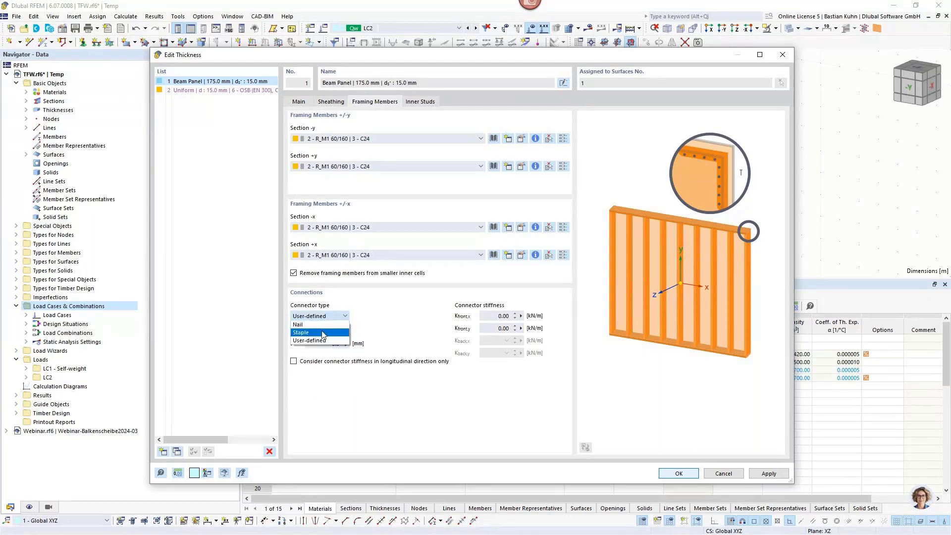
pyautogui.click(325, 333)
# Set the framing members' staple dimension to 1.5 x 50 mm and the connector spacing to 75 mm
pyautogui.click(312, 344)
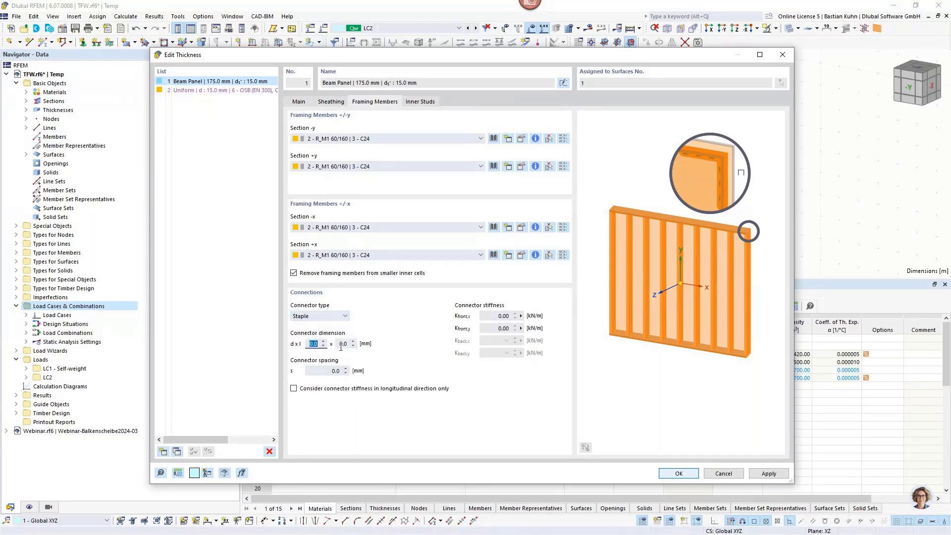
pyautogui.write('1,5')
pyautogui.click(340, 346)
pyautogui.write('50')
pyautogui.press('Return')
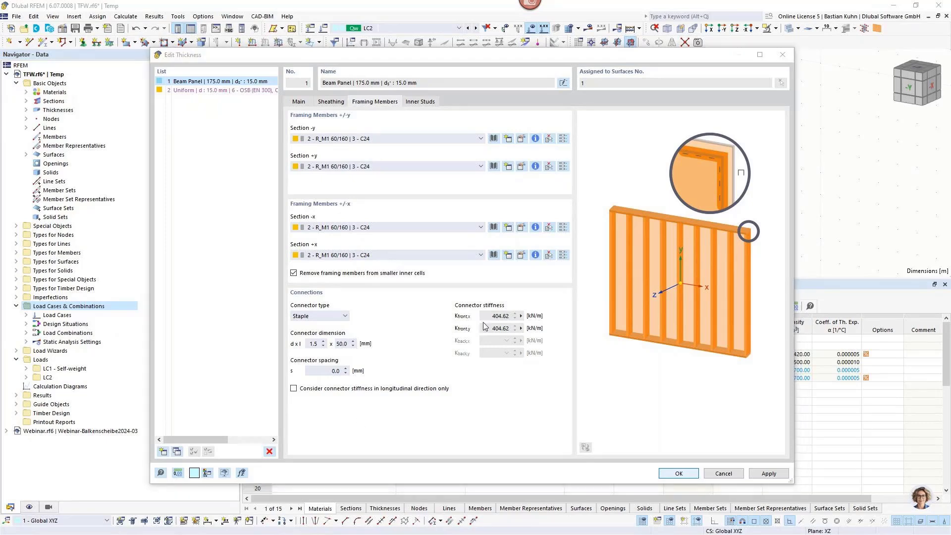
pyautogui.click(321, 371)
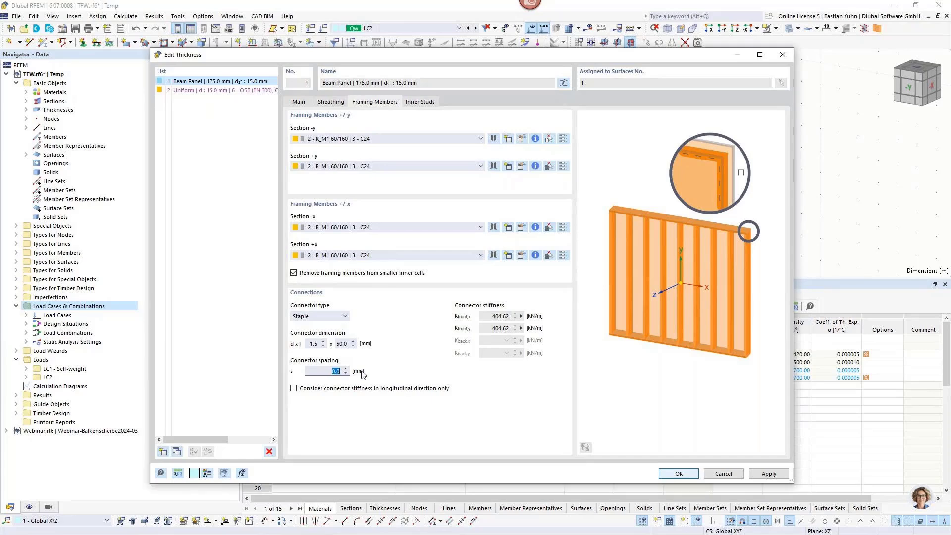
pyautogui.write('75')
# Switch to the browser, examine the slip modulus calculation in the knowledge base article, and return to RFEM
pyautogui.hotkey('alt', 'Tab')
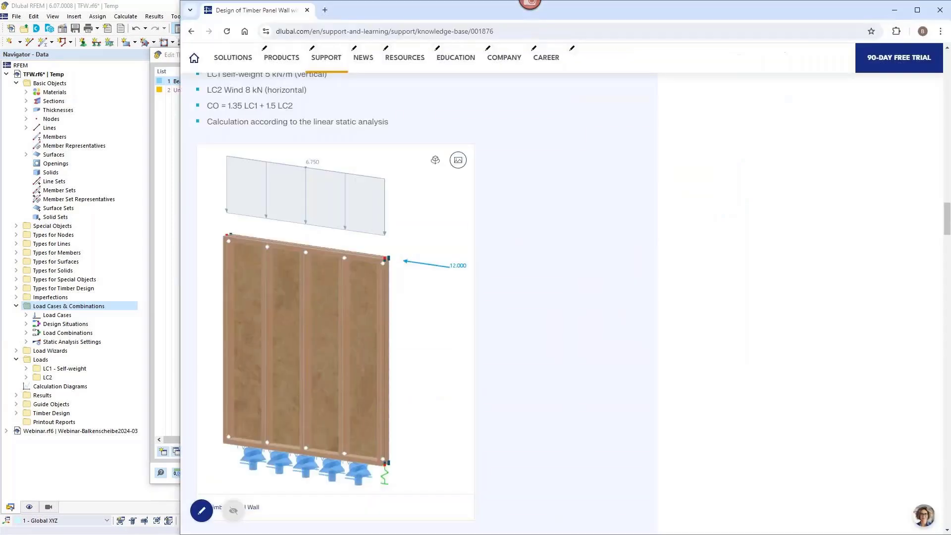
pyautogui.scroll(10, 693, 326)
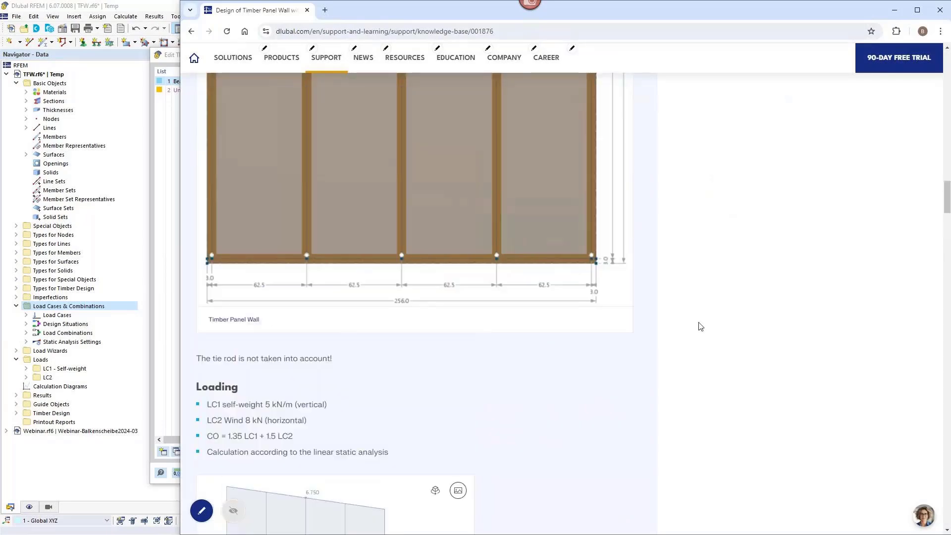
pyautogui.scroll(15, 700, 326)
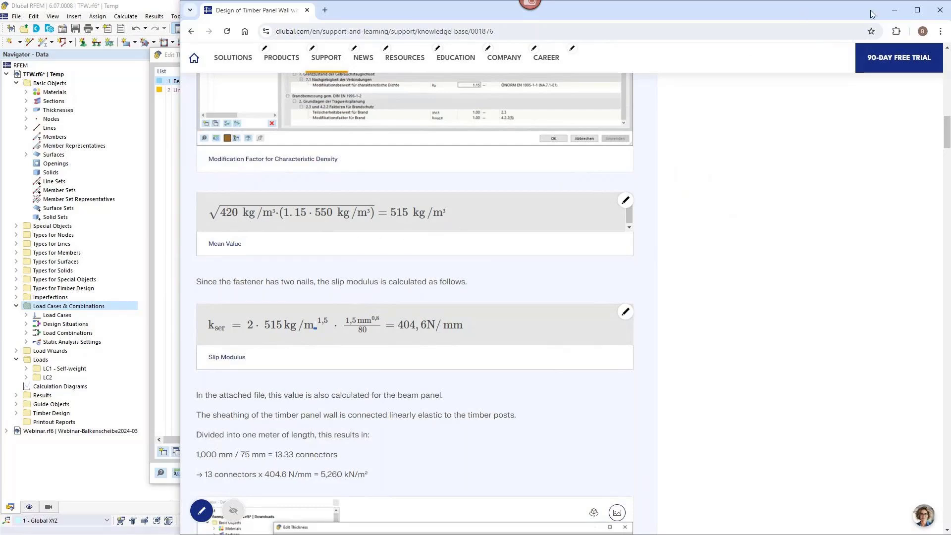
pyautogui.click(894, 12)
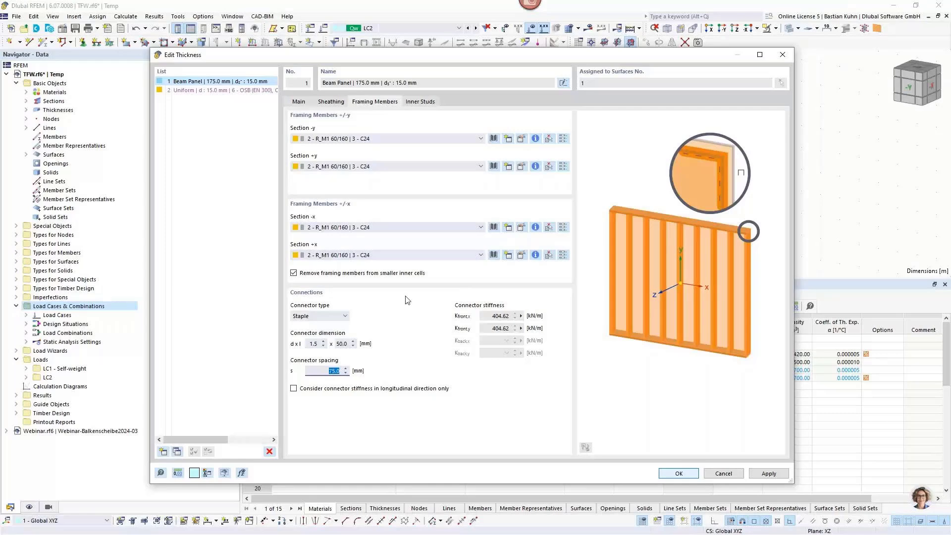
# Open the inner stud settings and check the available sections, keeping R_M1 60/160 in C24
pyautogui.click(420, 102)
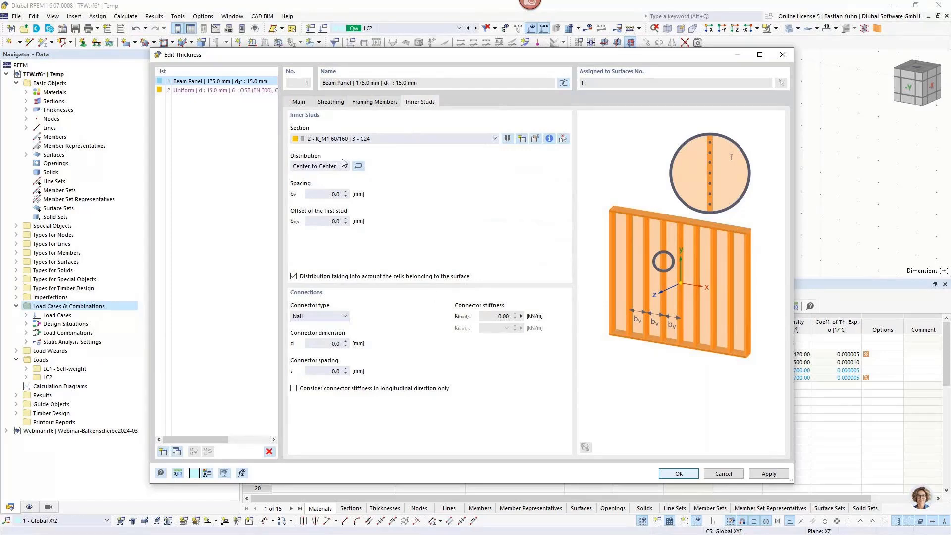
pyautogui.click(316, 139)
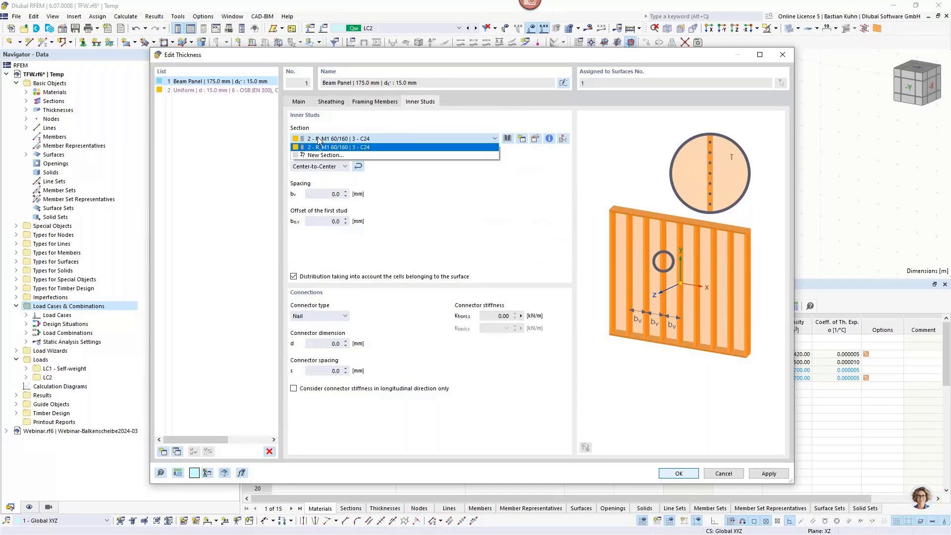
pyautogui.click(328, 124)
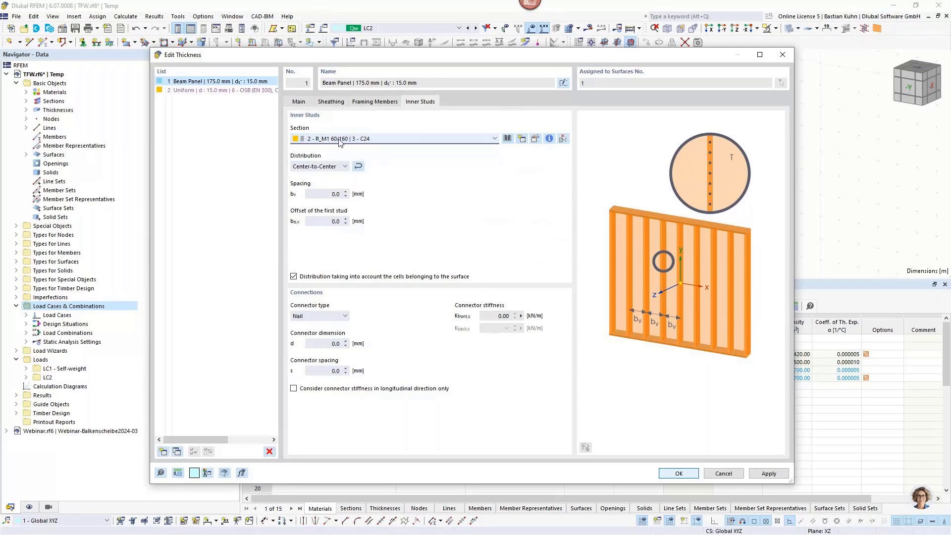
# Try a User-Defined distribution for the inner studs with a spacing of 10000 mm, and return the distribution to Center-to-Center
pyautogui.click(364, 102)
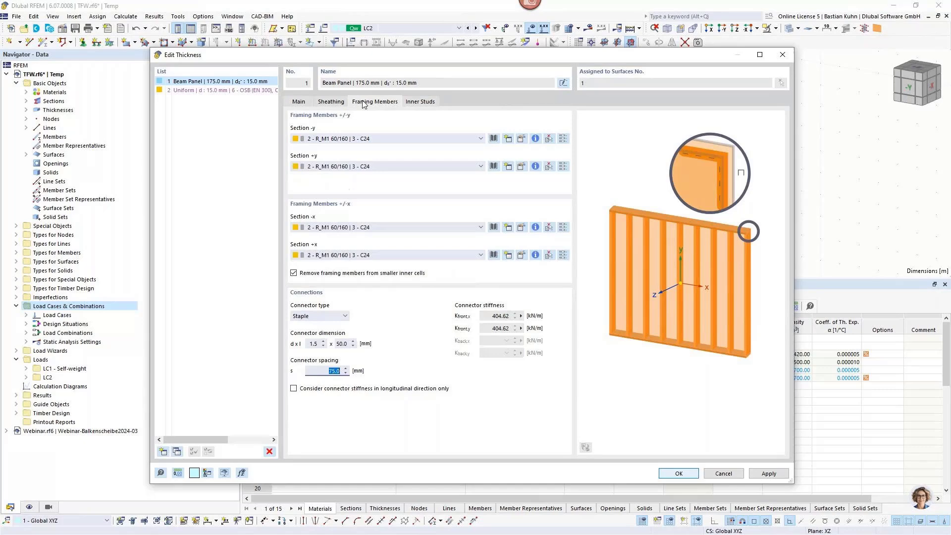
pyautogui.click(427, 103)
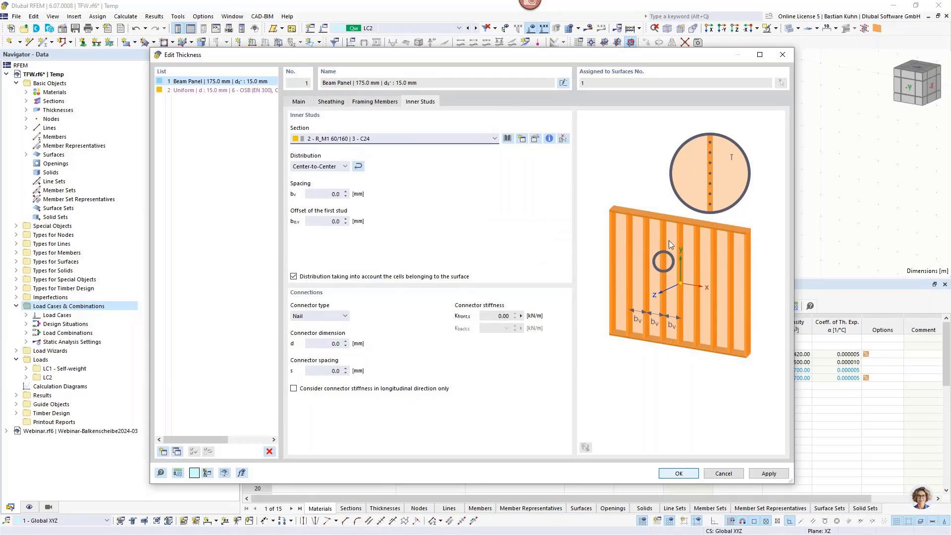
pyautogui.click(345, 166)
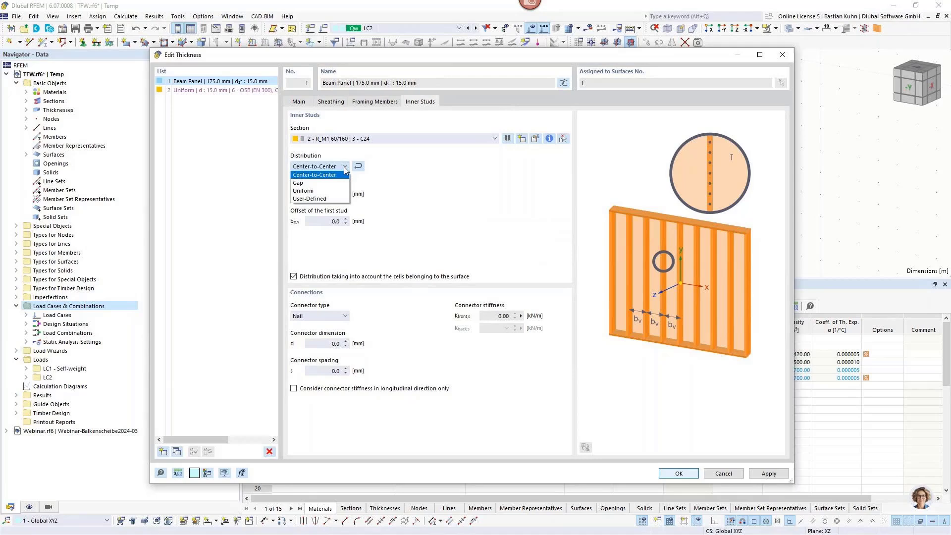
pyautogui.click(332, 201)
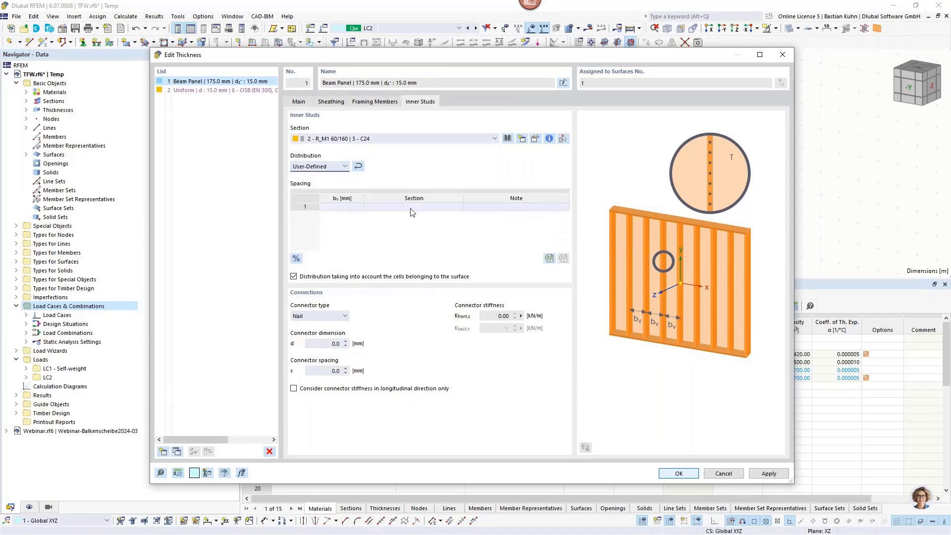
pyautogui.click(411, 207)
pyautogui.click(410, 209)
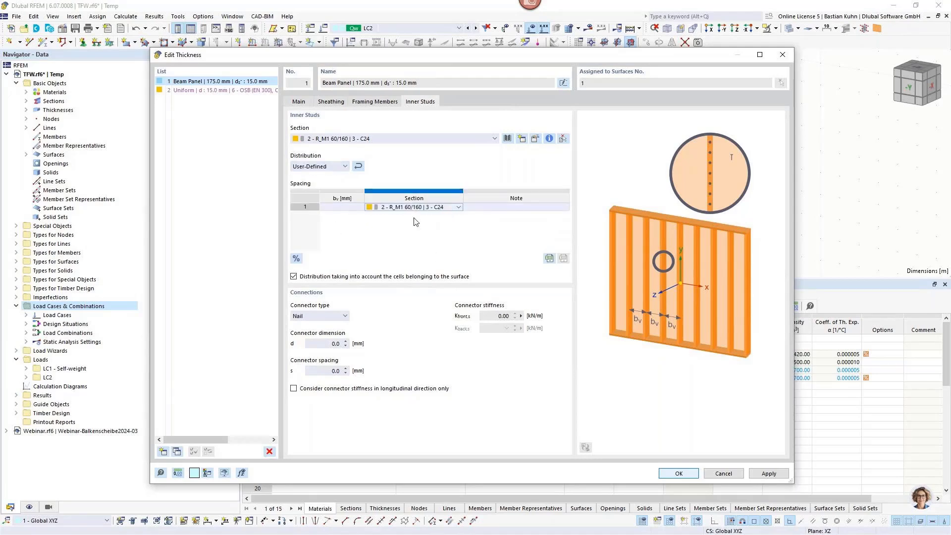
pyautogui.hotkey('shift', 'Tab')
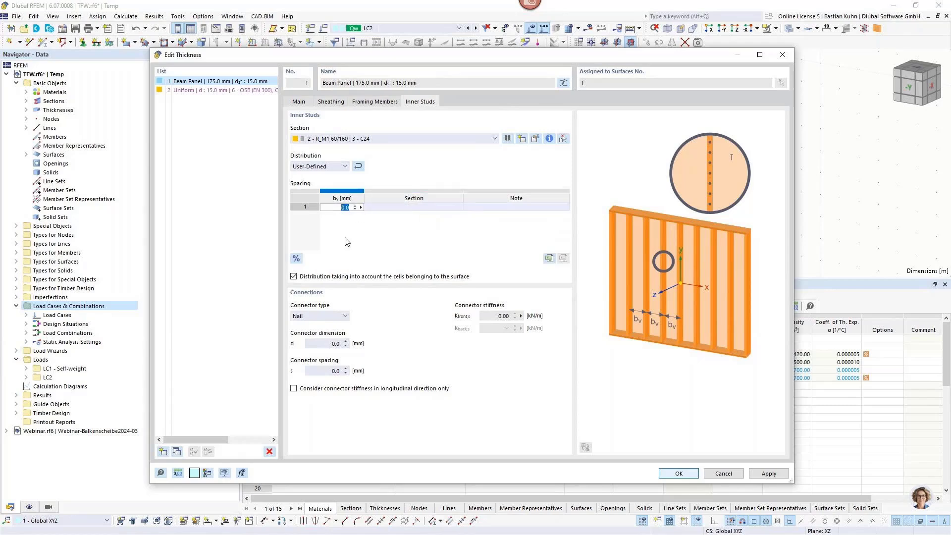
pyautogui.write('10000')
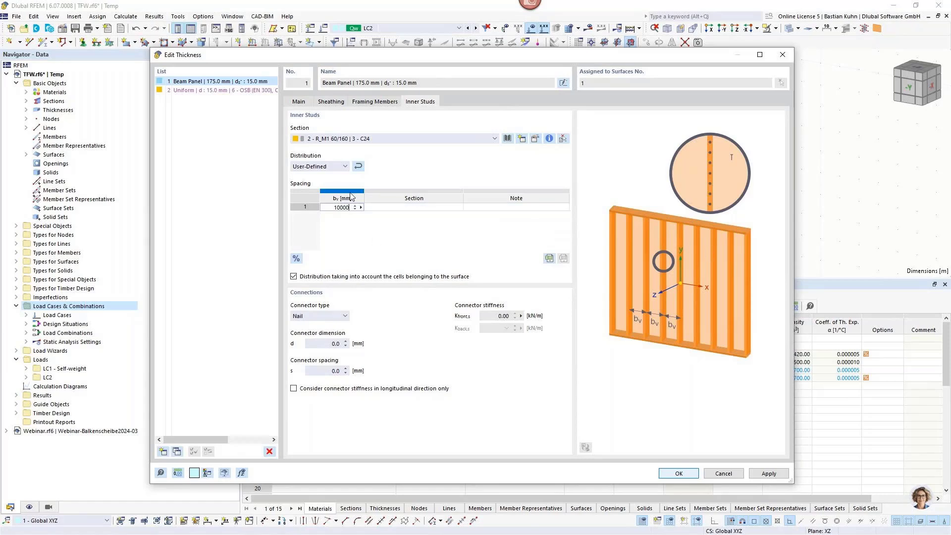
pyautogui.click(338, 167)
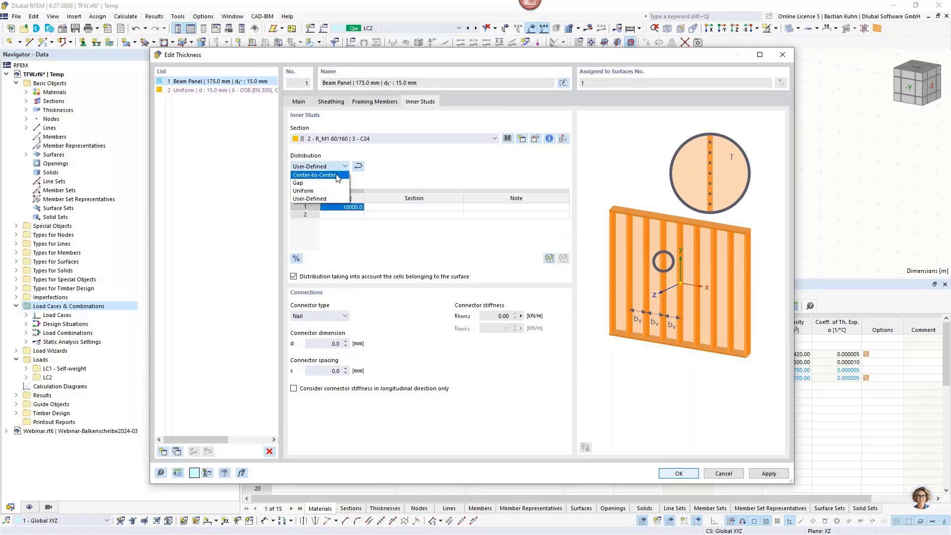
pyautogui.click(338, 176)
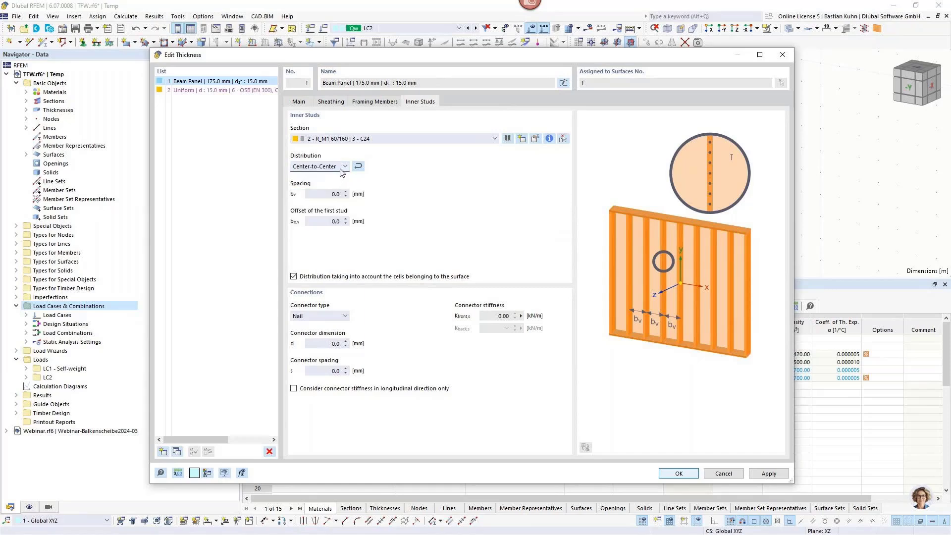
# Set the inner stud spacing to 625 mm and choose Staple as the inner studs' connector type
pyautogui.click(335, 193)
pyautogui.write('625')
pyautogui.click(342, 316)
pyautogui.click(317, 332)
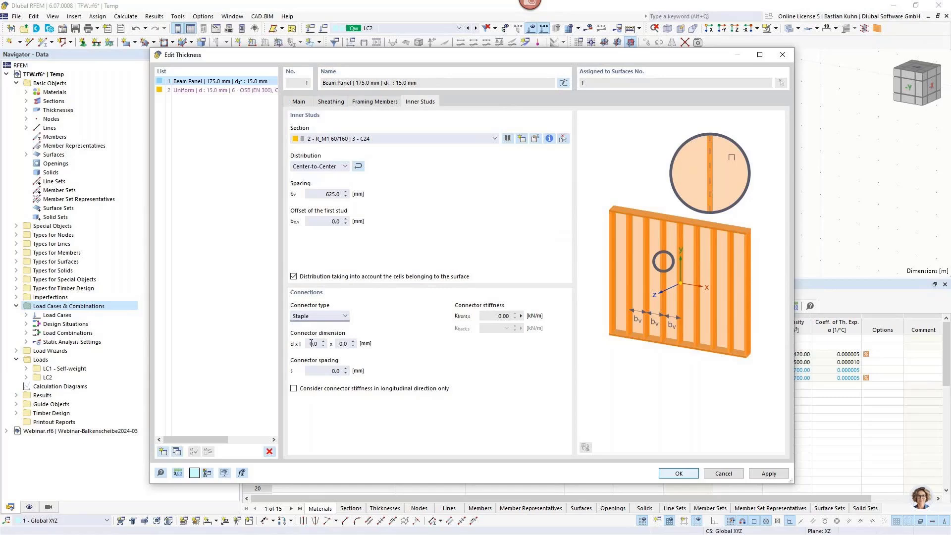
# Set the inner studs' staple dimension to 1.5 x 50 mm and connector spacing to 75 mm, and confirm the thickness and the surface
pyautogui.press('Tab')
pyautogui.write('1.5')
pyautogui.press('Tab')
pyautogui.write('50')
pyautogui.press('Tab')
pyautogui.write('75')
pyautogui.click(675, 474)
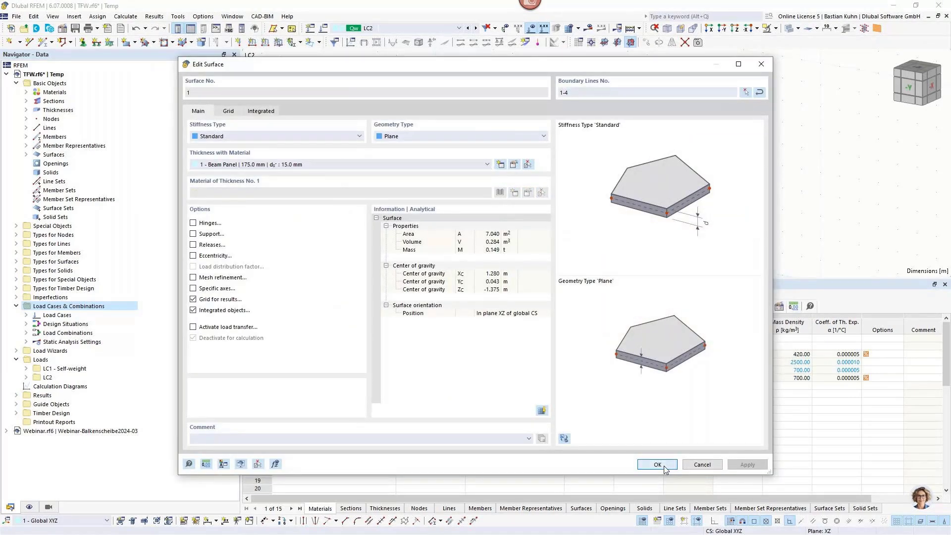
pyautogui.click(658, 464)
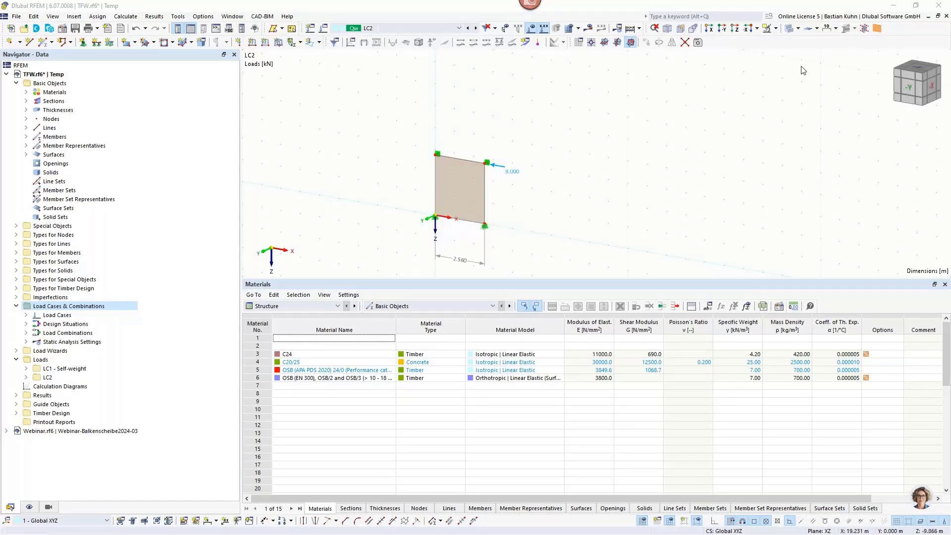
# Display the beam panel's individual framing members, studs and sheathing, and turn on photorealistic colors for the rendered objects
pyautogui.click(875, 29)
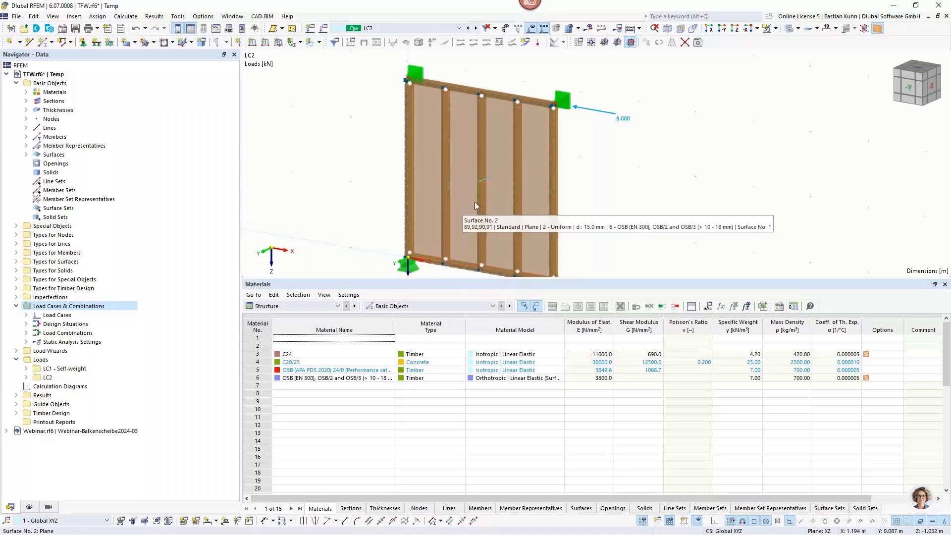
pyautogui.scroll(-3, 483, 197)
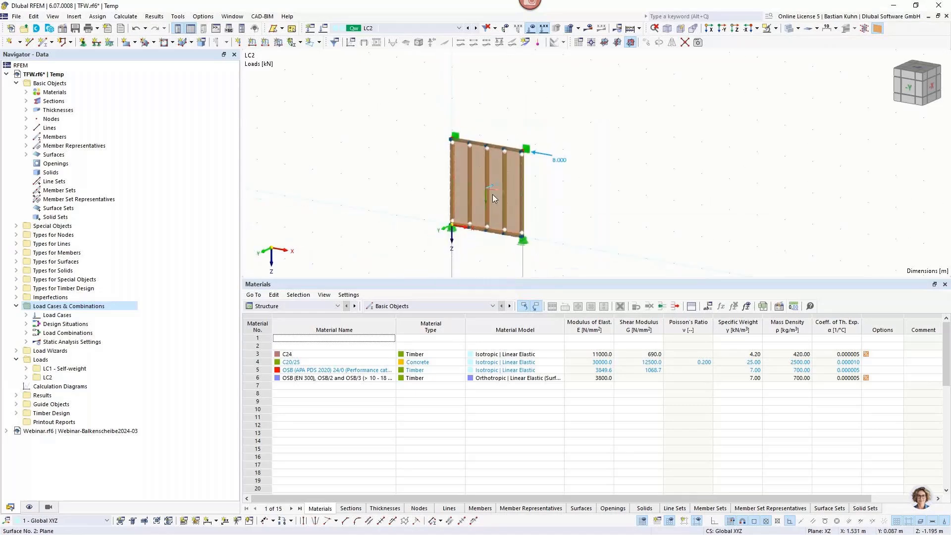
pyautogui.scroll(1, 445, 257)
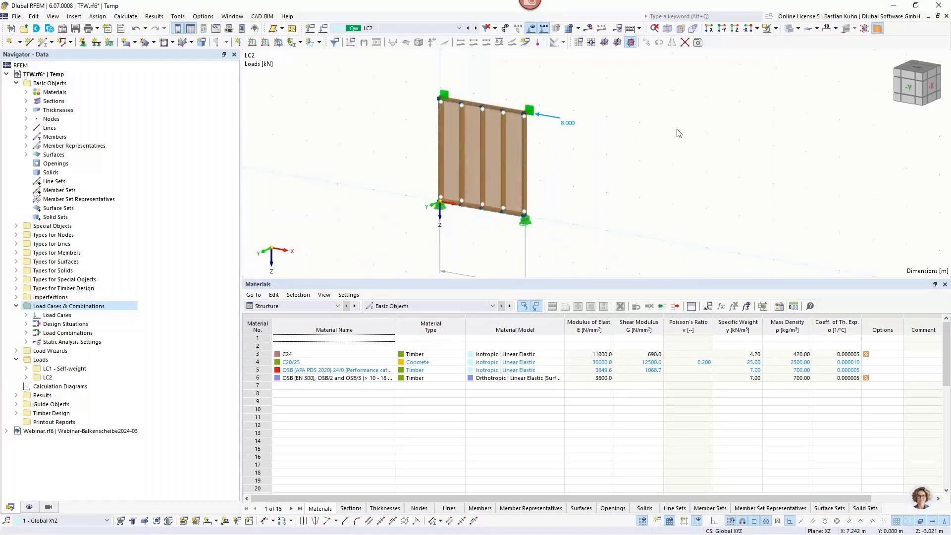
pyautogui.scroll(-3, 366, 347)
pyautogui.click(29, 507)
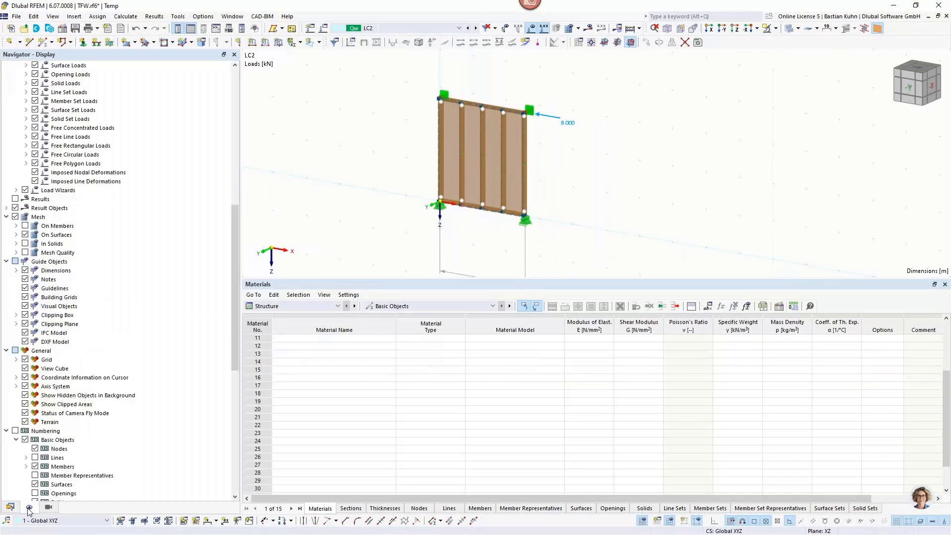
pyautogui.scroll(-10, 94, 303)
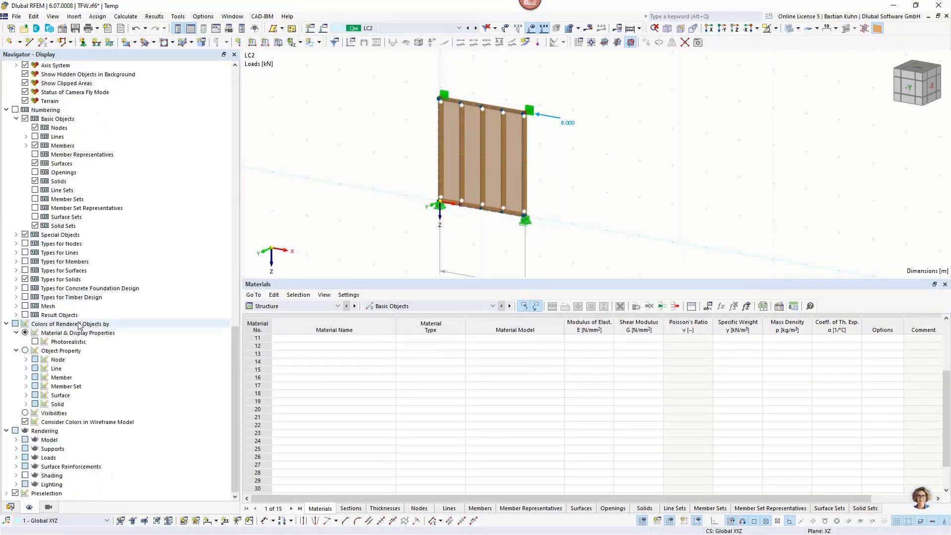
pyautogui.click(35, 342)
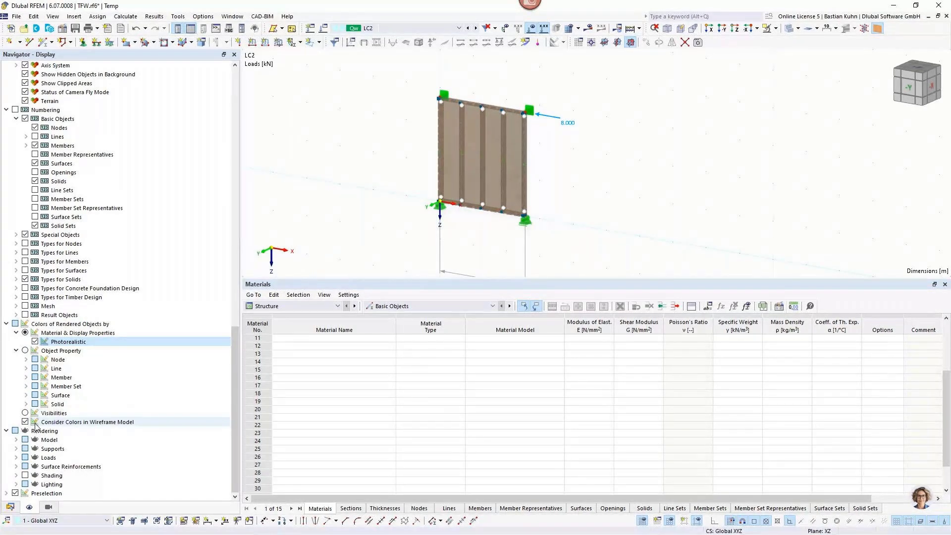
# Set the solid model rendering to Sections with Edges for members and Filled incl. Thickness for surfaces
pyautogui.click(16, 439)
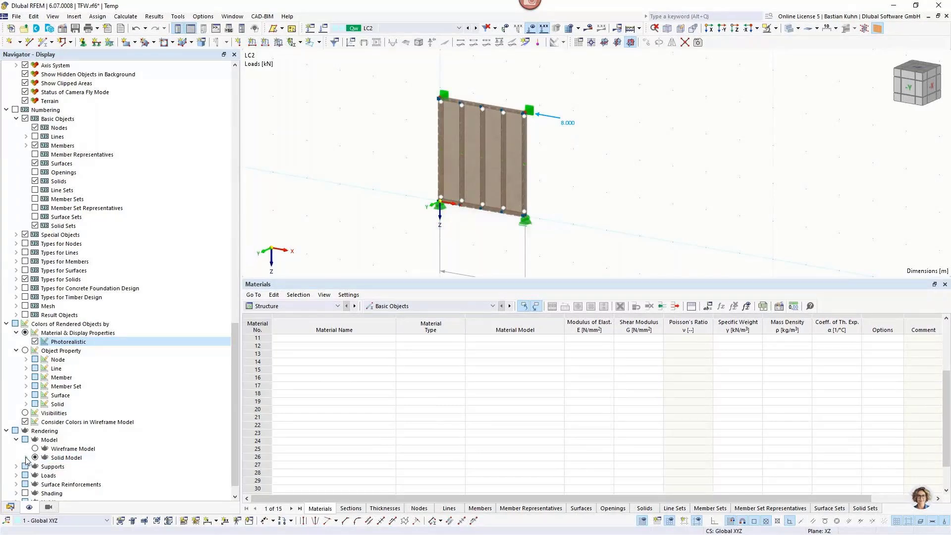
pyautogui.click(26, 457)
pyautogui.click(55, 457)
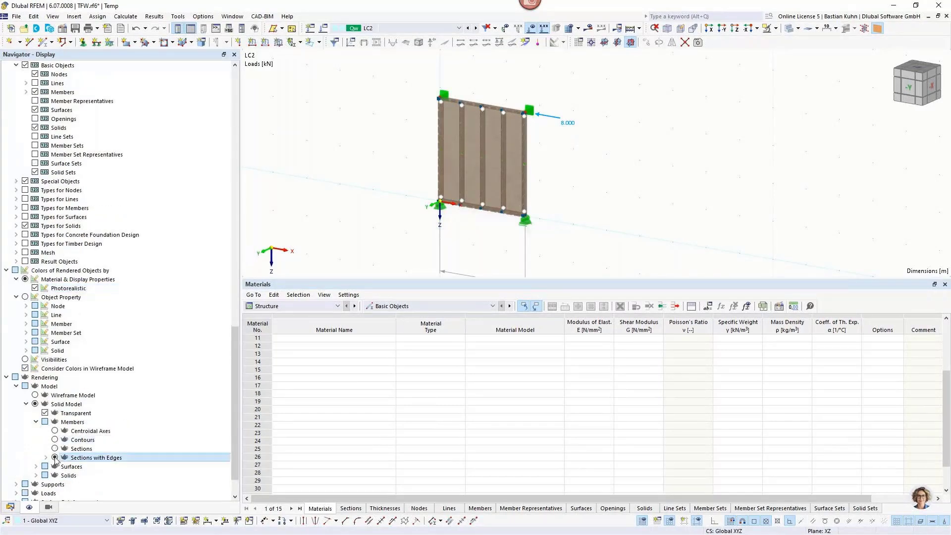
pyautogui.click(36, 466)
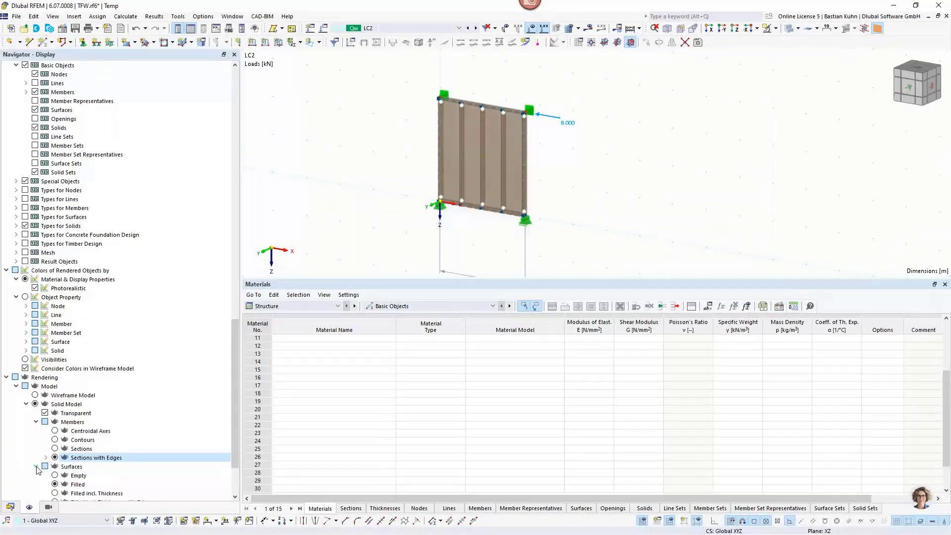
pyautogui.click(55, 421)
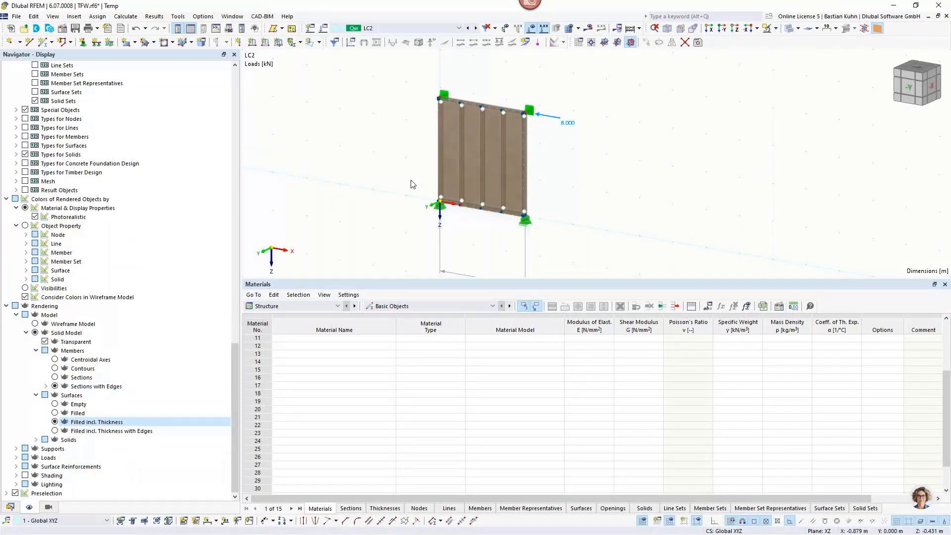
# Show the wall's upper corner near the horizontal load in the wireframe model display
pyautogui.keyDown('ctrl'); pyautogui.moveTo(412, 182); pyautogui.dragTo(365, 180, button='middle'); pyautogui.keyUp('ctrl')
pyautogui.scroll(5, 497, 117)
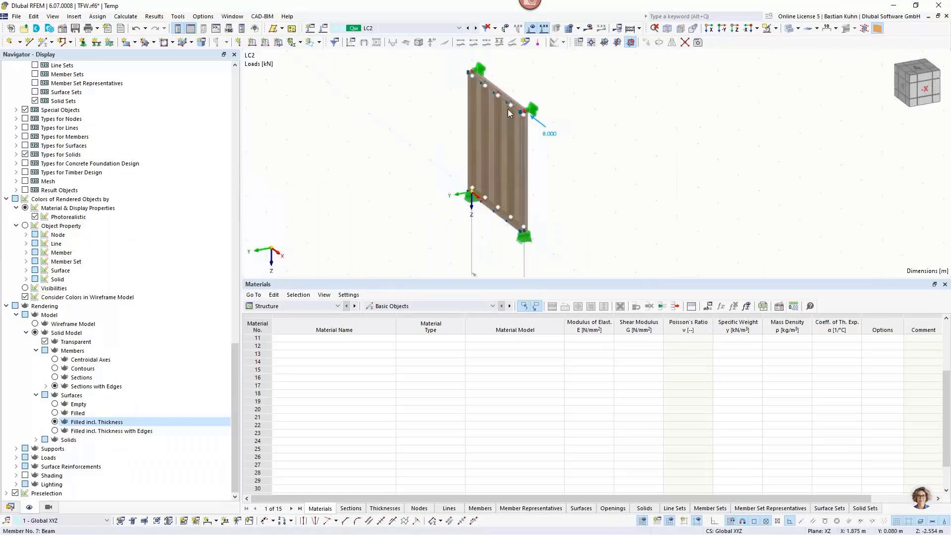
pyautogui.scroll(3, 507, 124)
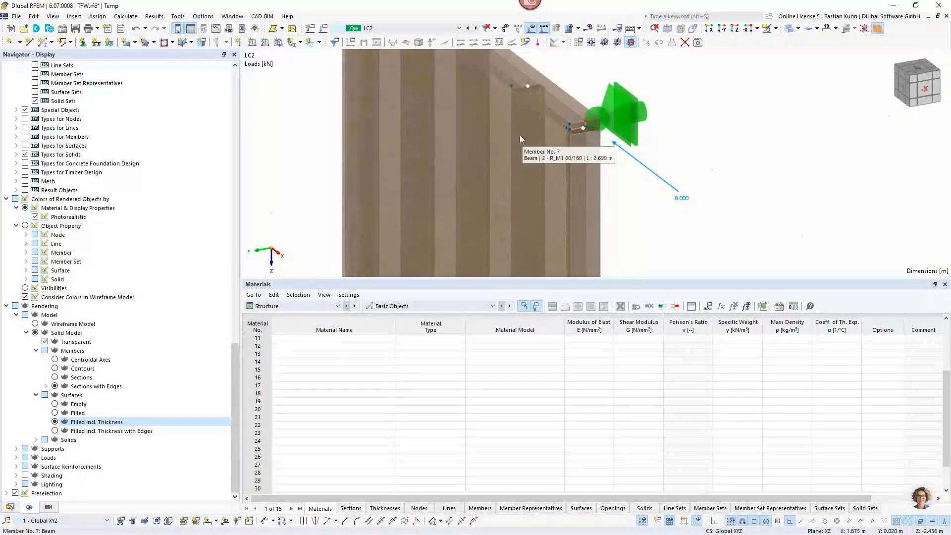
pyautogui.click(788, 29)
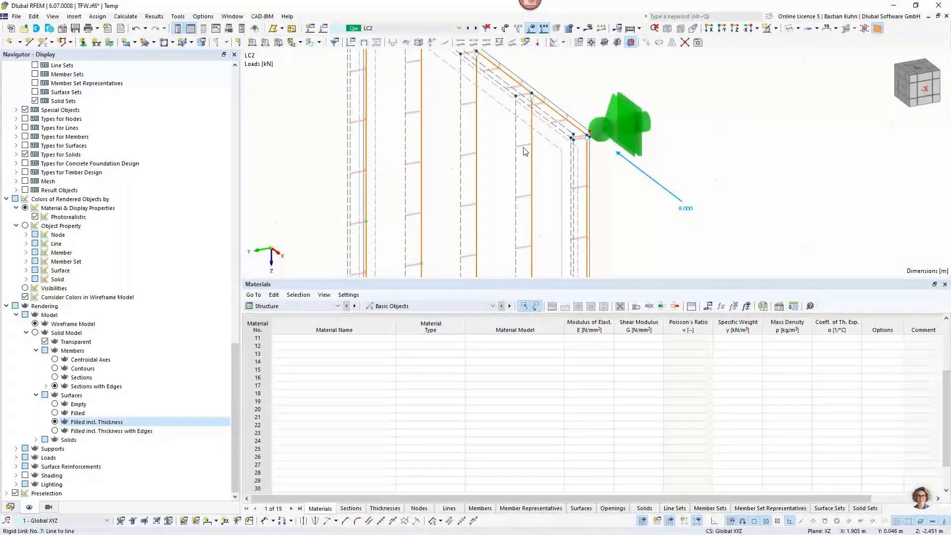
# Open the line-to-line rigid link at the middle stud and examine its line hinge's spring constants
pyautogui.scroll(1, 524, 148)
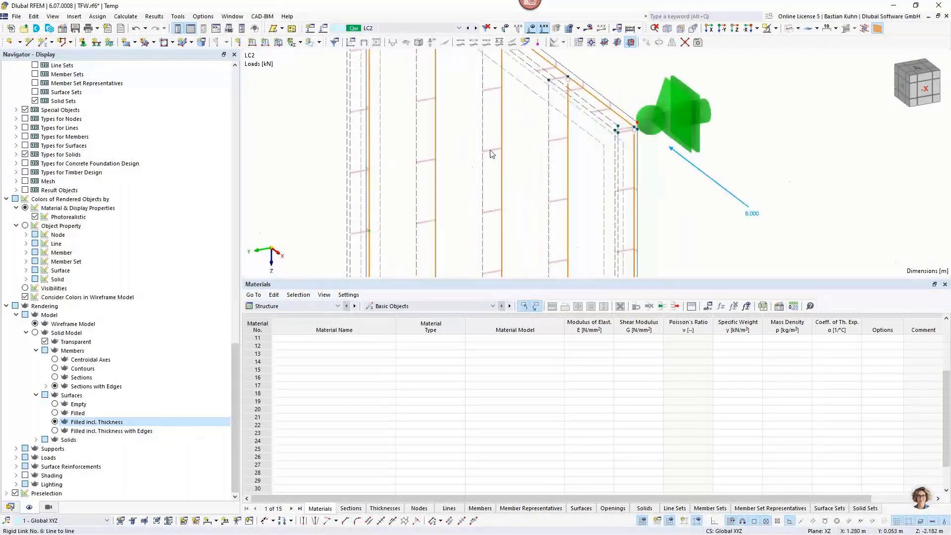
pyautogui.doubleClick(490, 153)
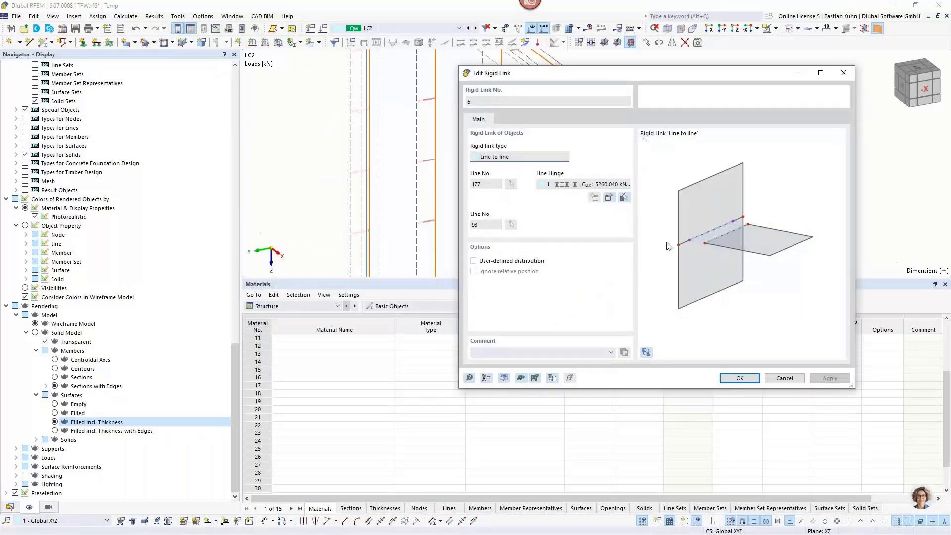
pyautogui.click(609, 197)
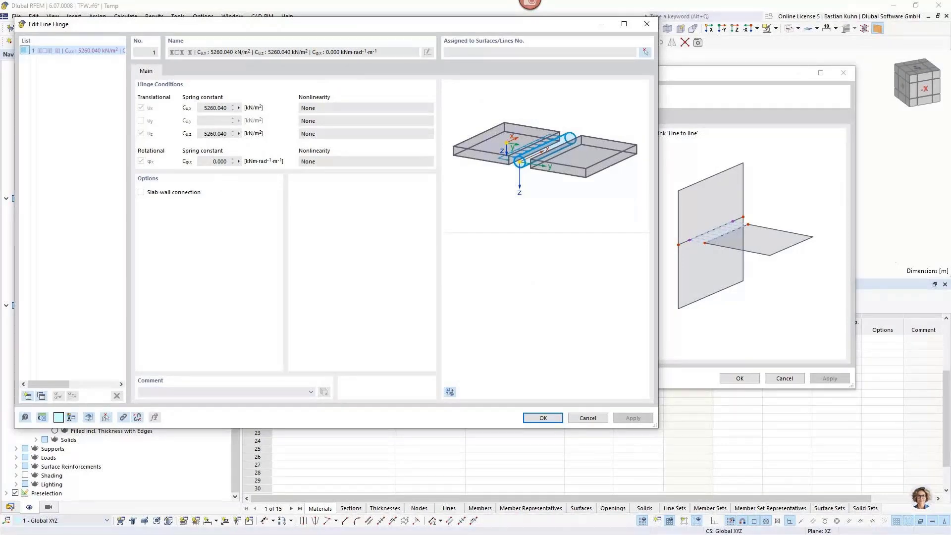
# Switch to the browser, examine the connector stiffness per metre calculation in the knowledge base article, and return to RFEM
pyautogui.hotkey('alt', 'Tab')
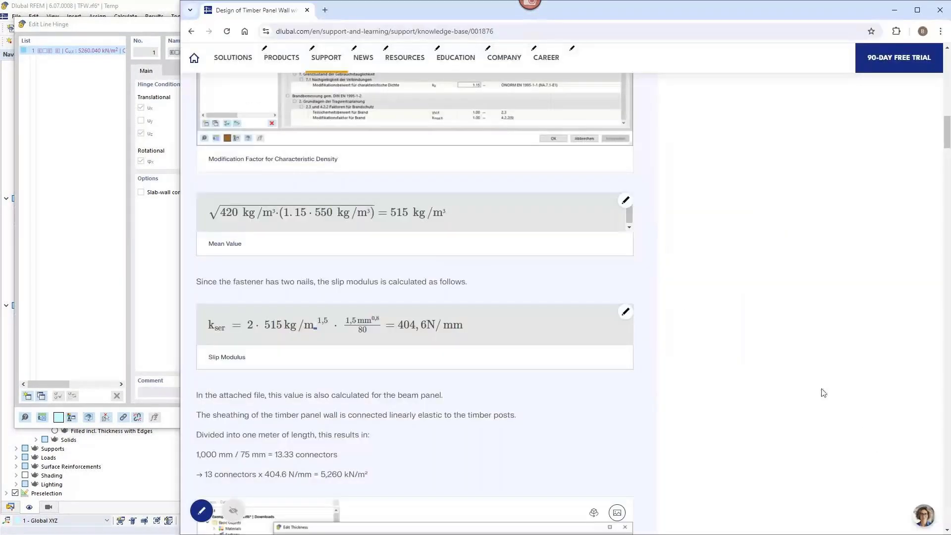
pyautogui.scroll(-3, 718, 384)
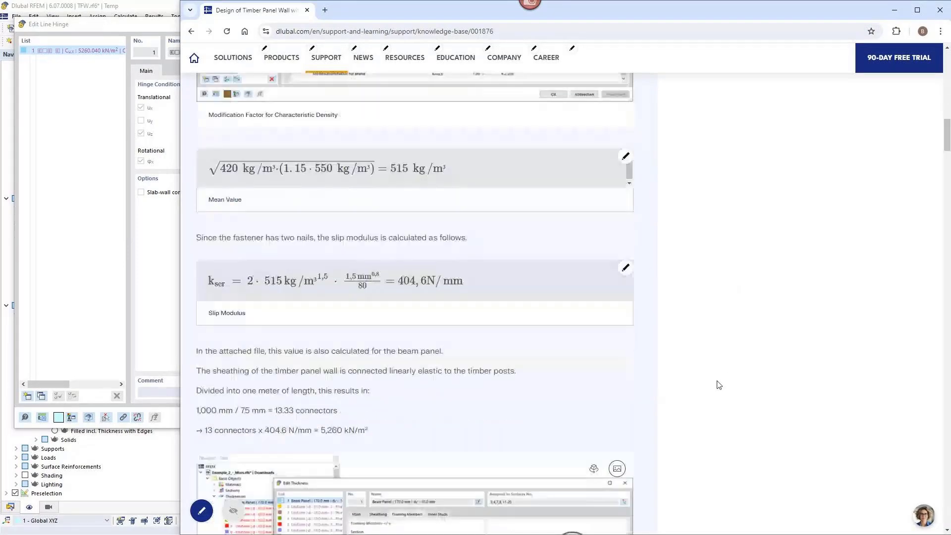
pyautogui.moveTo(212, 289); pyautogui.dragTo(346, 307)
pyautogui.moveTo(348, 307); pyautogui.dragTo(336, 308)
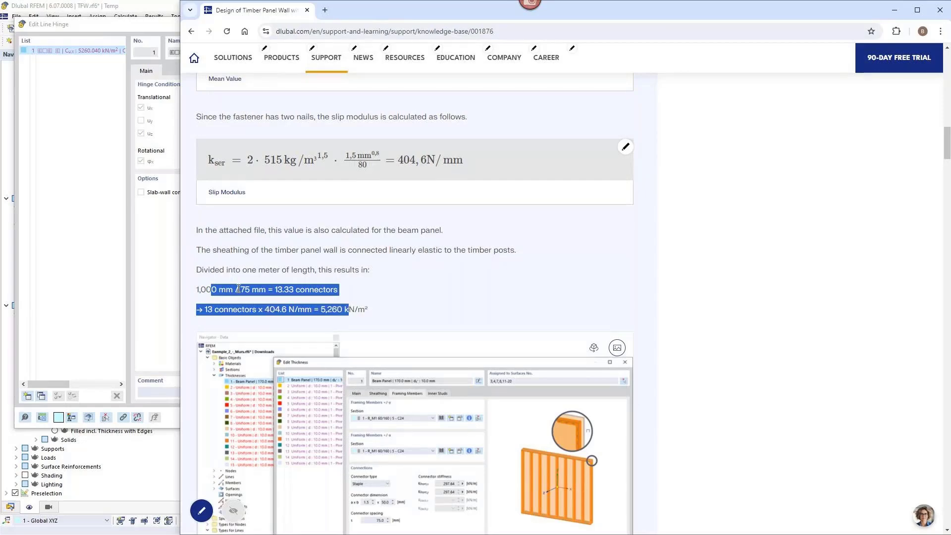
pyautogui.moveTo(240, 290); pyautogui.dragTo(250, 290)
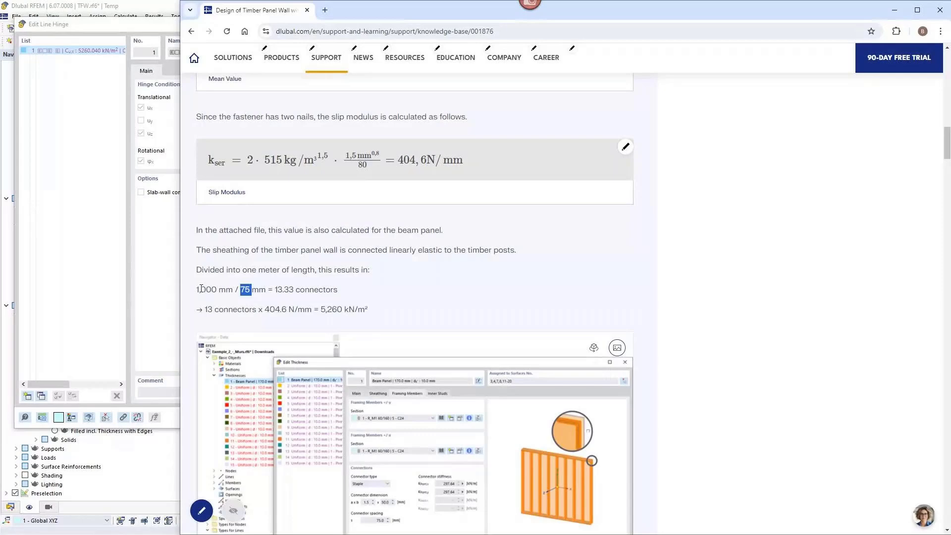
pyautogui.click(402, 160)
pyautogui.hotkey('alt', 'Tab')
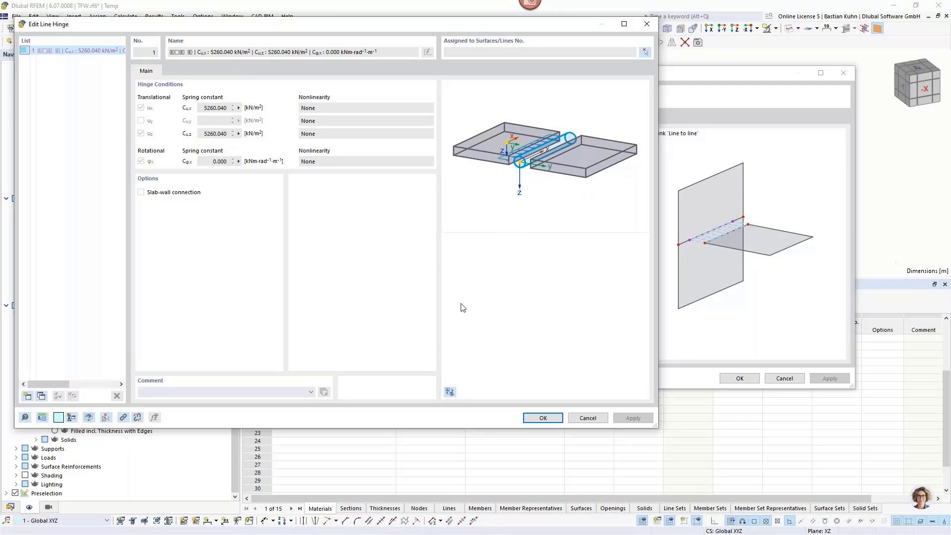
# Cancel out of the line hinge and rigid link settings and return to the wireframe view of the wall's studs
pyautogui.click(587, 418)
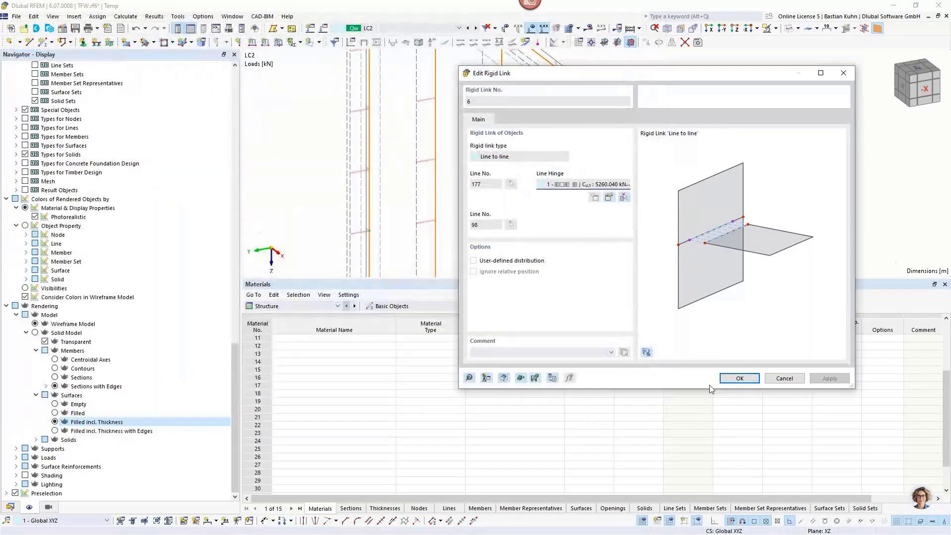
pyautogui.click(783, 379)
pyautogui.scroll(3, 529, 128)
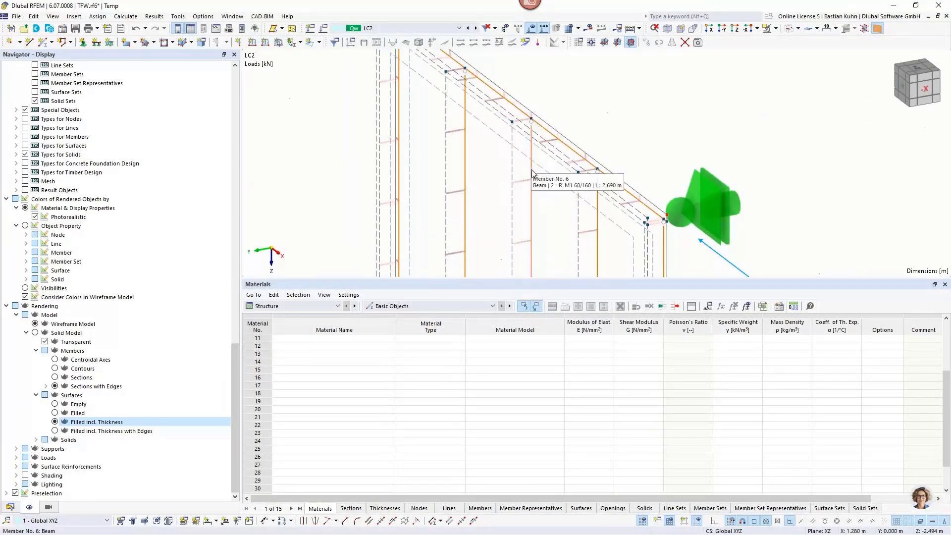
# Switch the wall to the solid model display and view the whole panel with its supports and horizontal load
pyautogui.scroll(-3, 529, 136)
pyautogui.scroll(3, 530, 124)
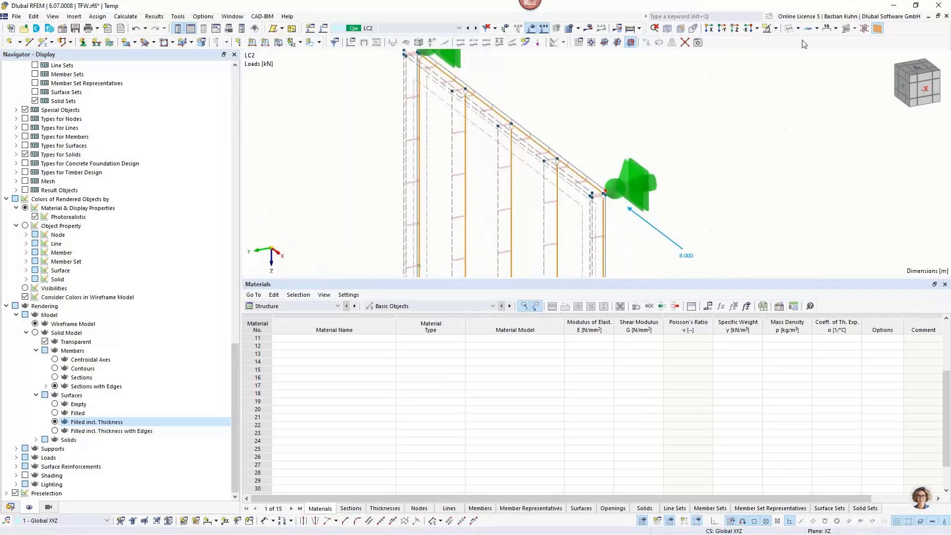
pyautogui.click(789, 28)
pyautogui.keyDown('ctrl'); pyautogui.moveTo(773, 99); pyautogui.dragTo(484, 346, button='middle'); pyautogui.keyUp('ctrl')
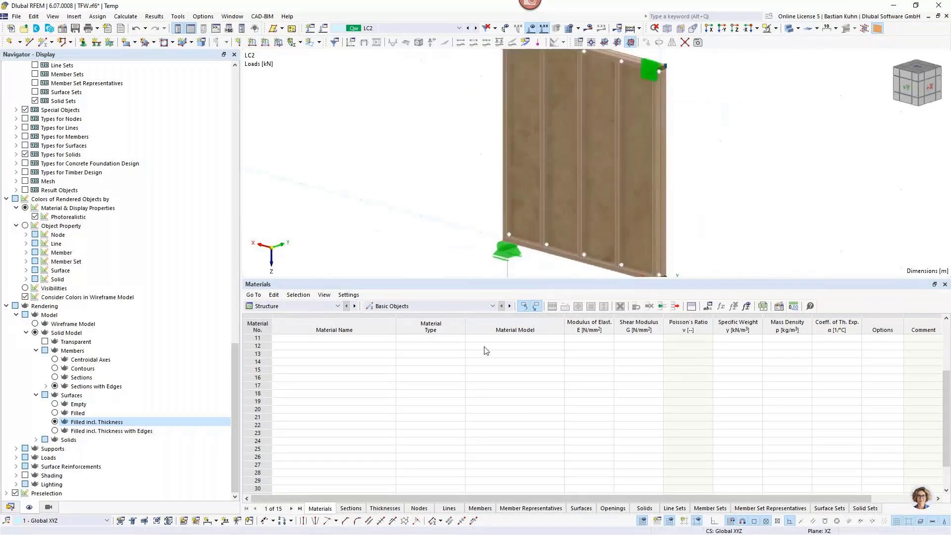
pyautogui.scroll(4, 484, 346)
pyautogui.click(642, 520)
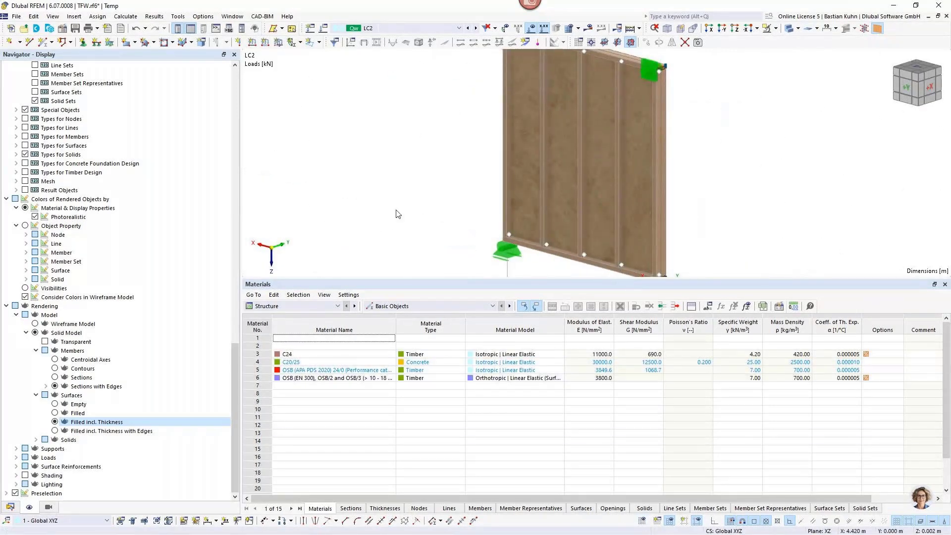
pyautogui.scroll(-3, 458, 178)
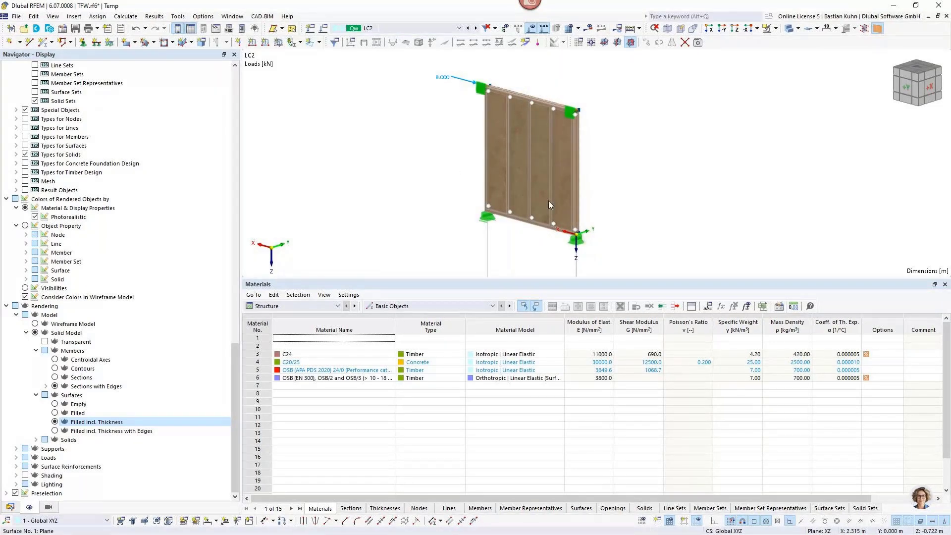
# Calculate load case LC2 and display the wall's global deformations on the transparent solid model
pyautogui.hotkey('ctrl', 'F5')
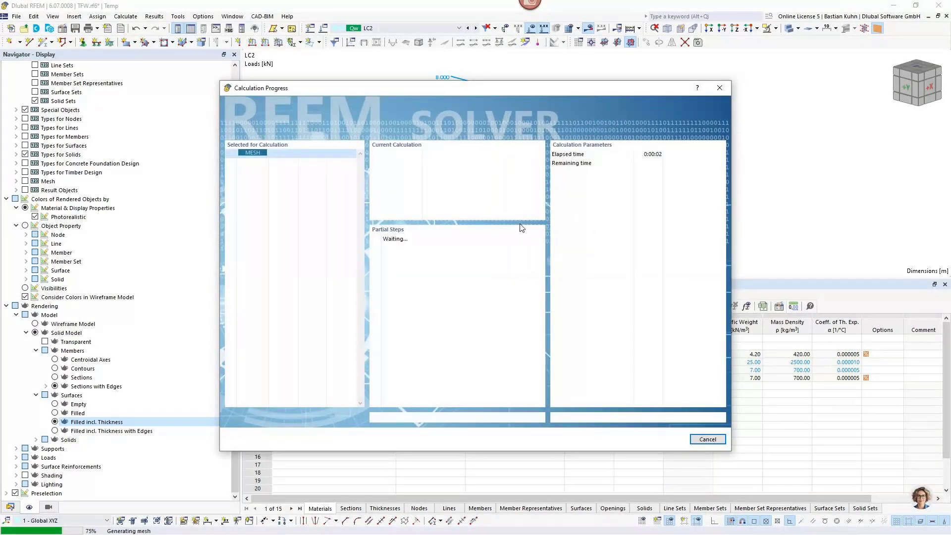
pyautogui.moveTo(479, 197); pyautogui.dragTo(455, 159)
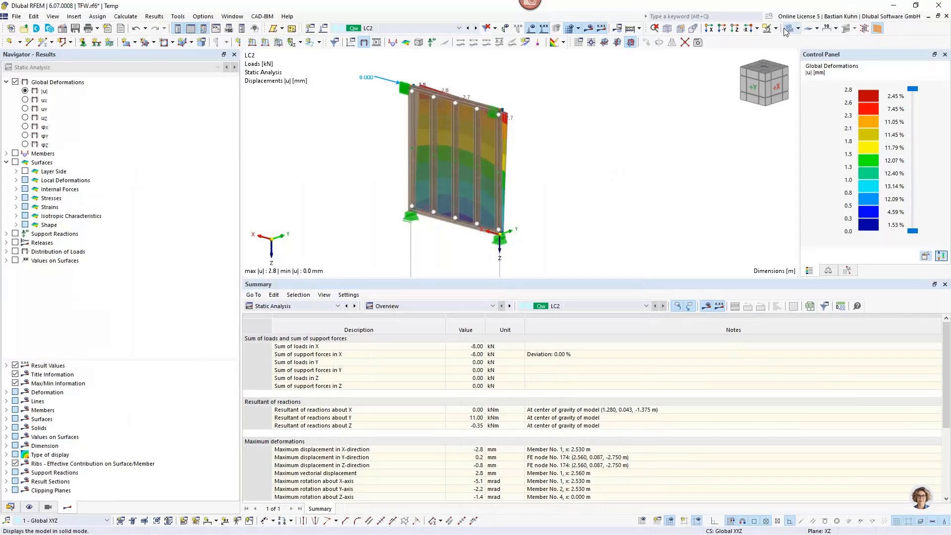
pyautogui.scroll(3, 447, 138)
pyautogui.scroll(-2, 426, 166)
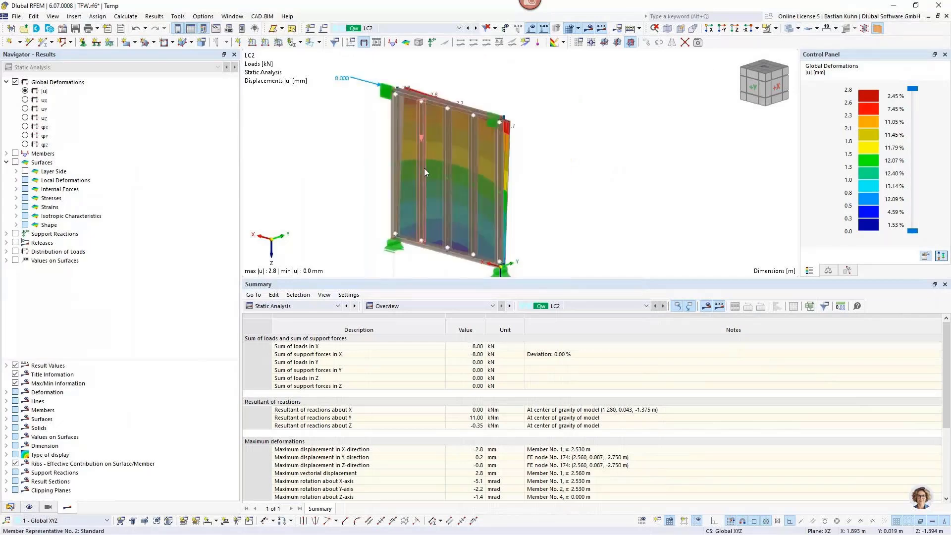
# Set the target length of finite elements to 0.05 m in the mesh settings and recalculate the LC2 results
pyautogui.click(126, 16)
pyautogui.click(149, 154)
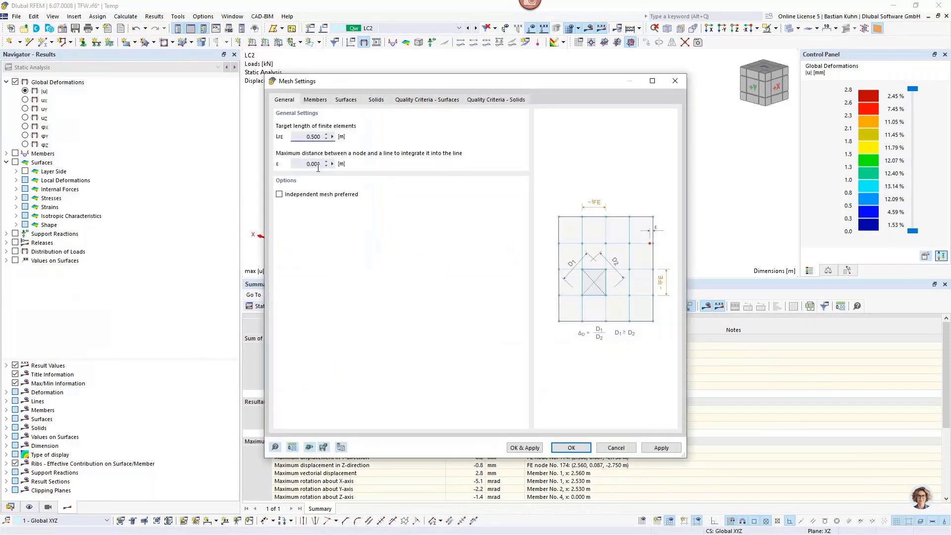
pyautogui.write('0.05')
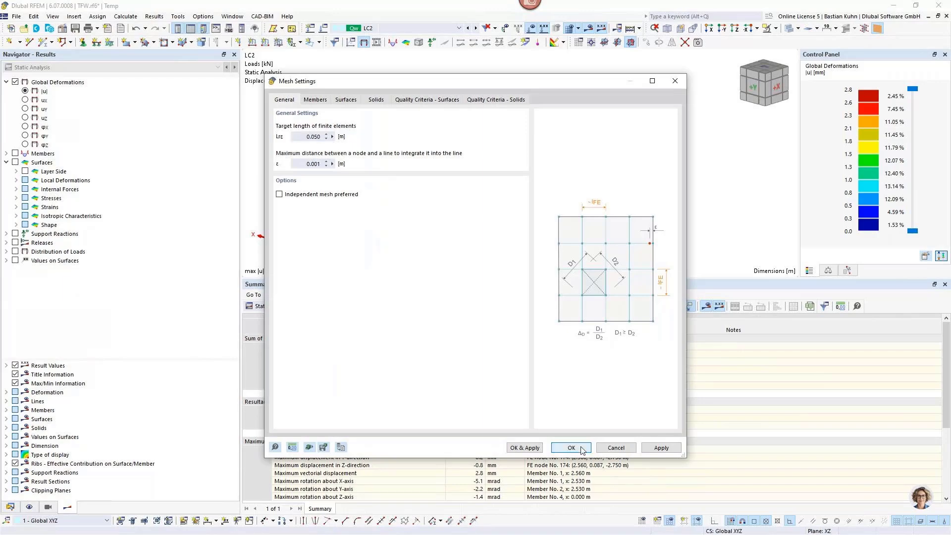
pyautogui.click(571, 448)
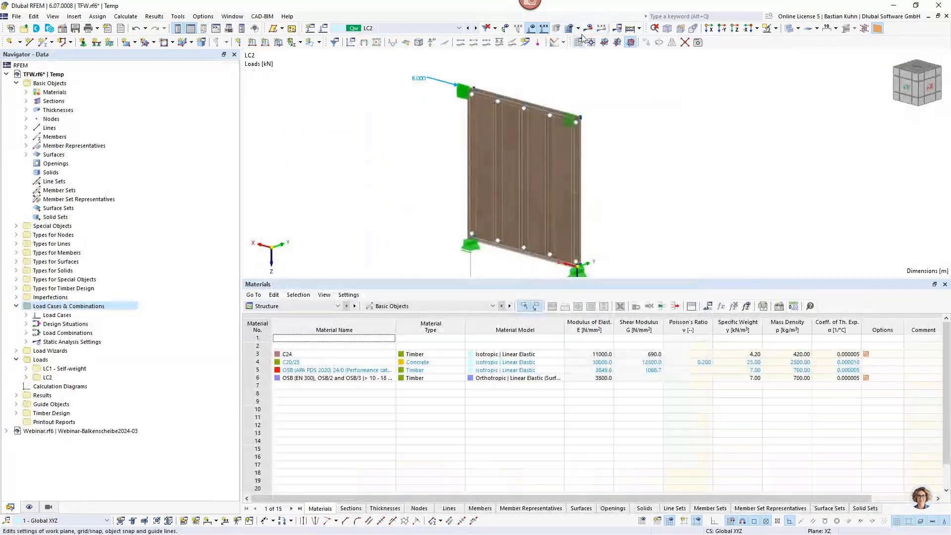
pyautogui.click(587, 28)
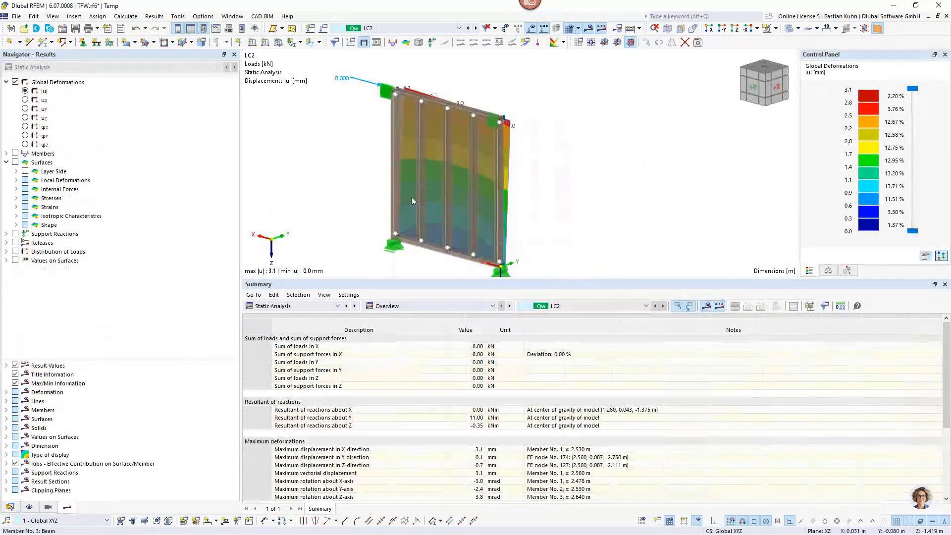
# Hide the finite element mesh so the wall's deformation results are shown without it
pyautogui.click(30, 507)
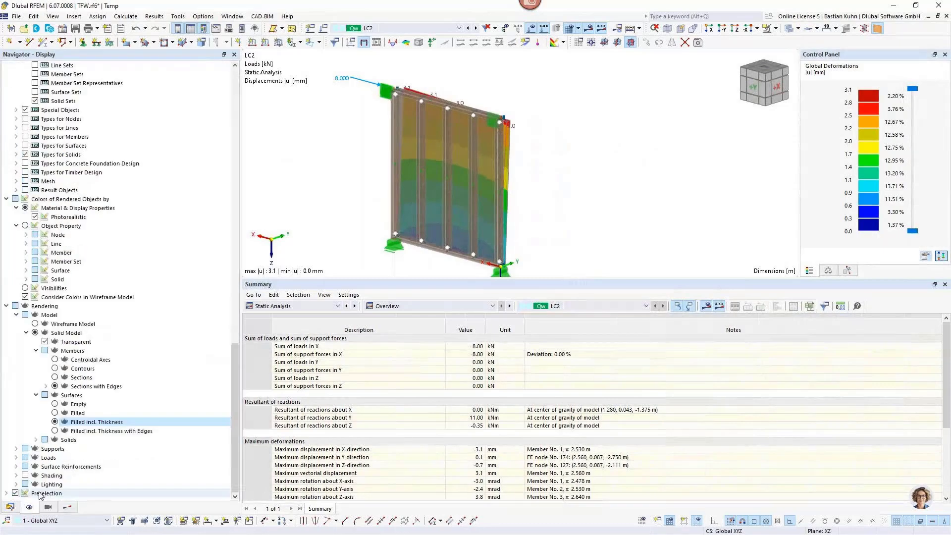
pyautogui.scroll(10, 59, 301)
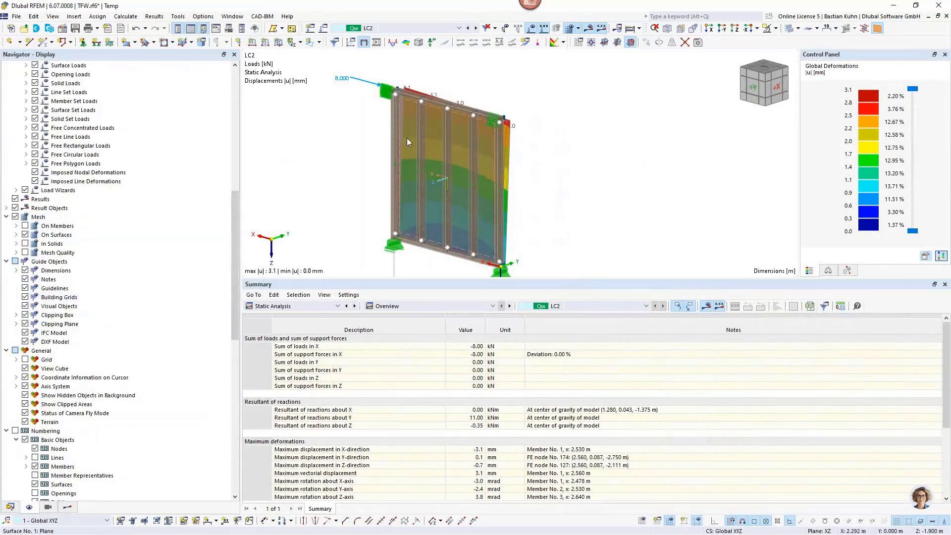
pyautogui.scroll(4, 418, 97)
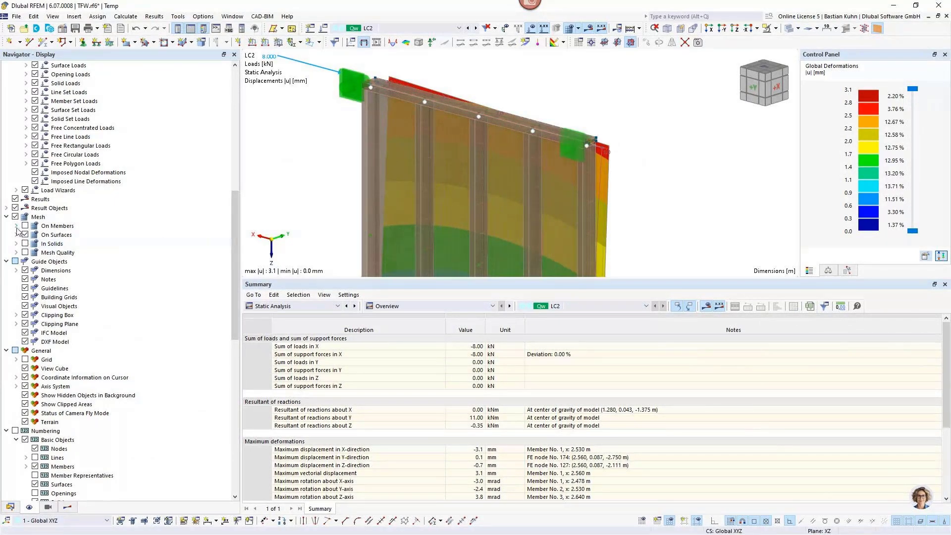
pyautogui.click(16, 217)
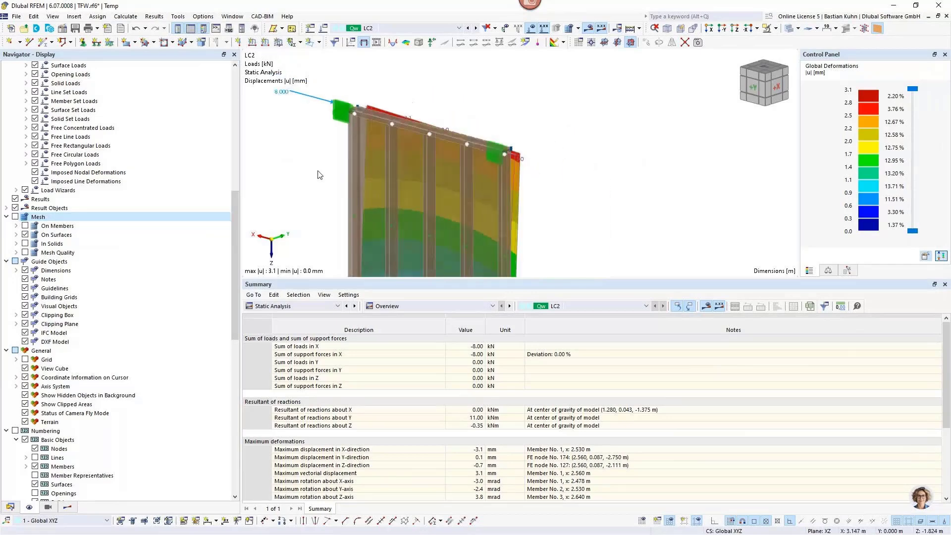
pyautogui.scroll(-5, 368, 106)
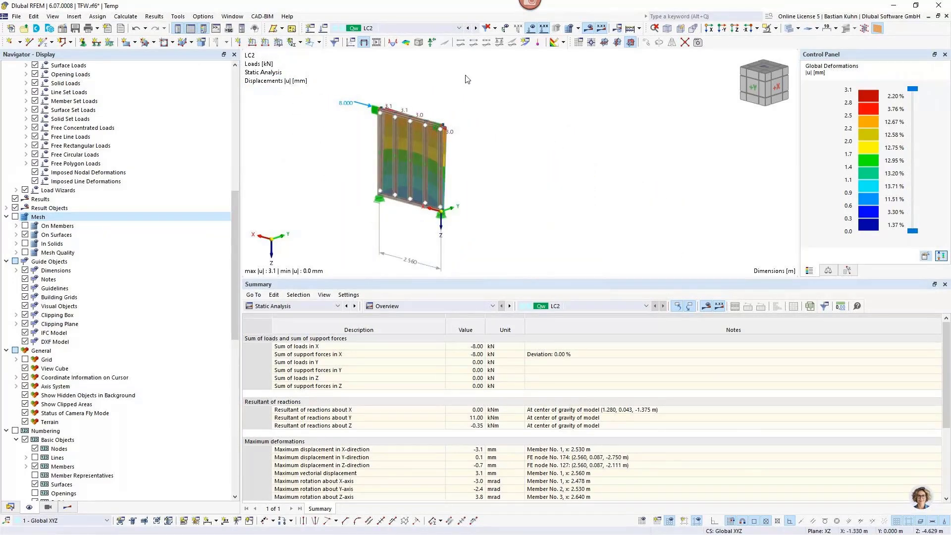
# Display the support reactions of LC2 and examine the reaction forces around the wall
pyautogui.click(432, 42)
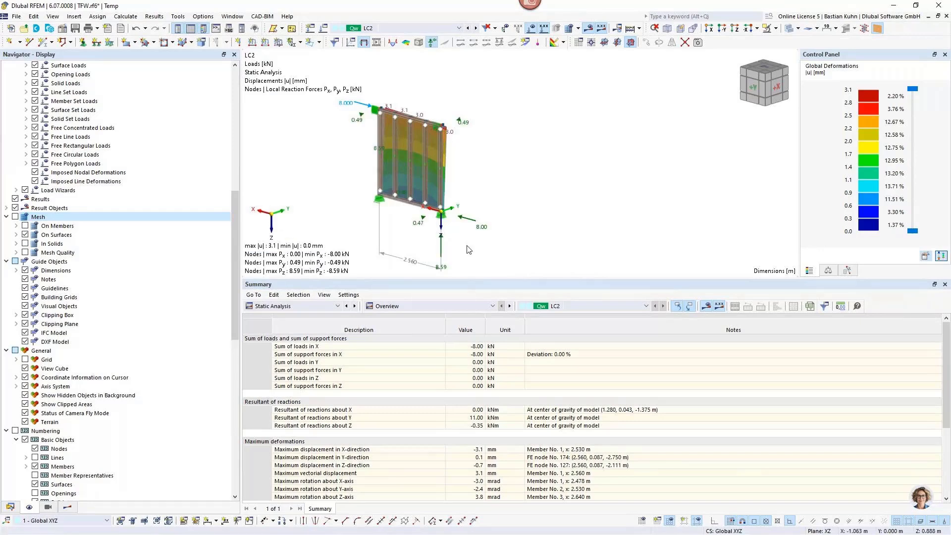
pyautogui.moveTo(466, 237); pyautogui.dragTo(536, 236, button='middle')
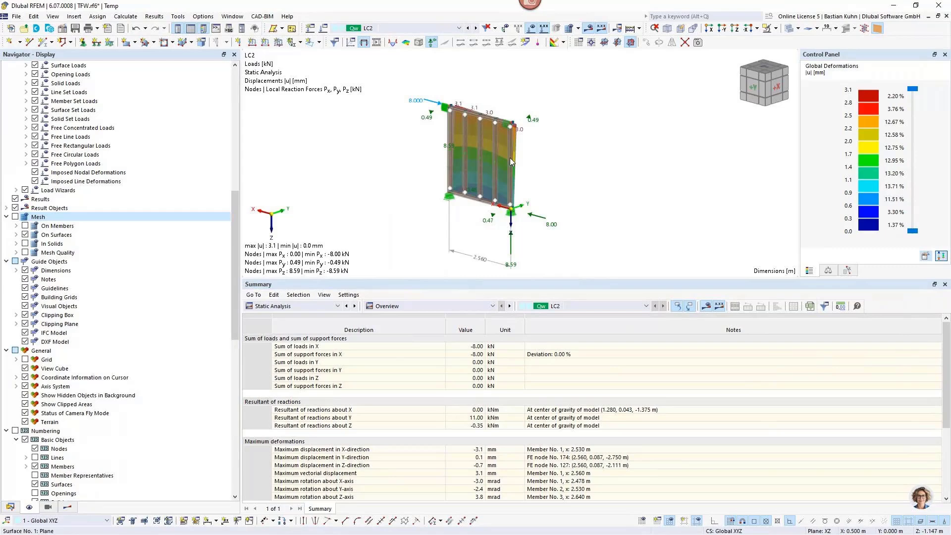
pyautogui.moveTo(534, 143)
pyautogui.keyDown('ctrl'); pyautogui.mouseDown(button='middle')
pyautogui.moveTo(526, 164)
pyautogui.moveTo(525, 138)
pyautogui.mouseUp(button='middle'); pyautogui.keyUp('ctrl')
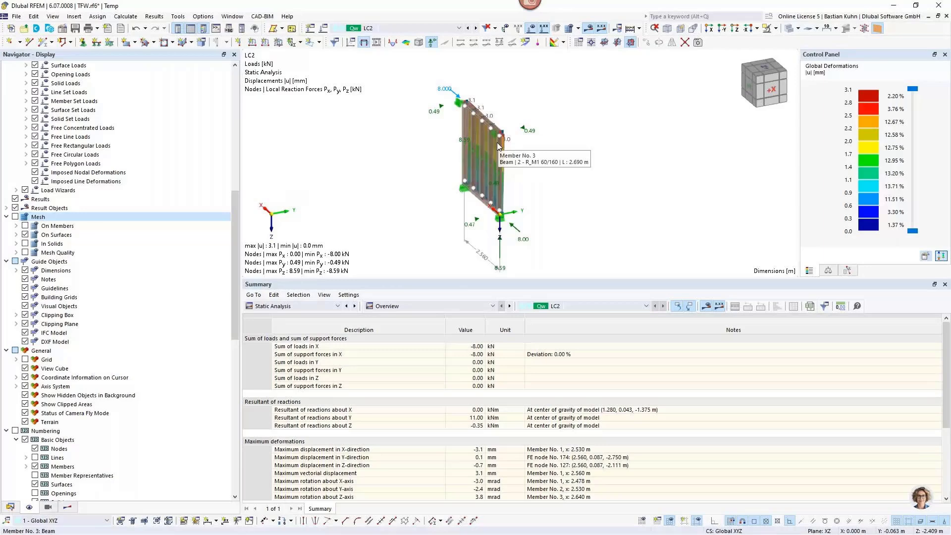
pyautogui.scroll(-2, 558, 196)
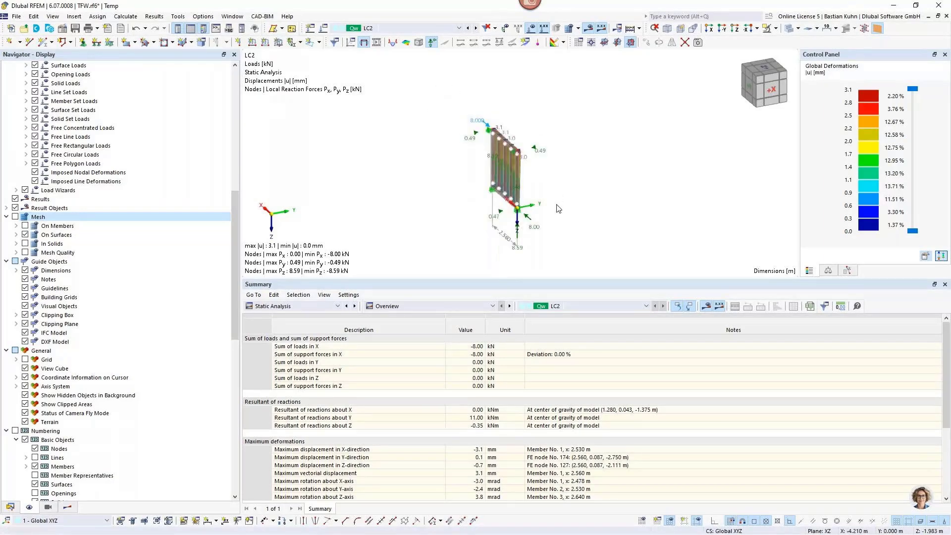
pyautogui.keyDown('ctrl'); pyautogui.moveTo(559, 196); pyautogui.dragTo(627, 190, button='middle'); pyautogui.keyUp('ctrl')
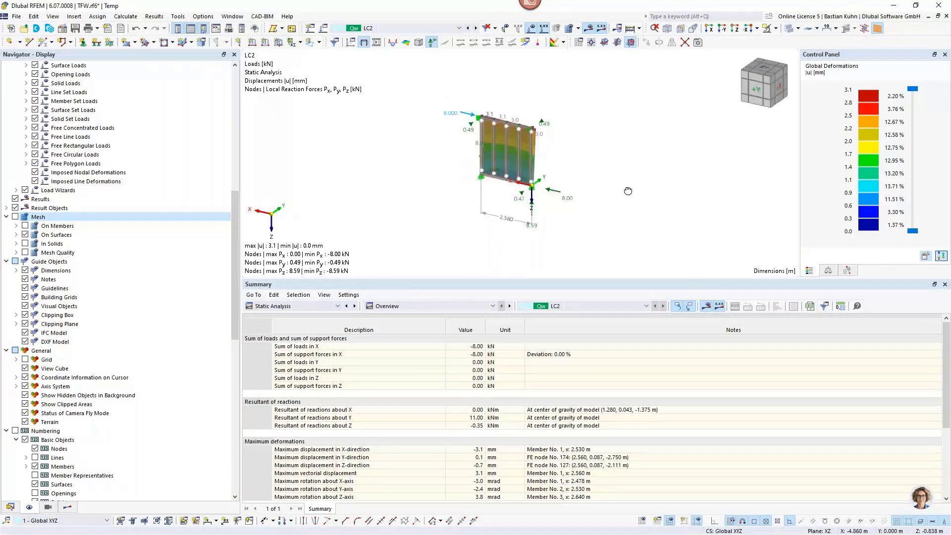
pyautogui.scroll(2, 450, 119)
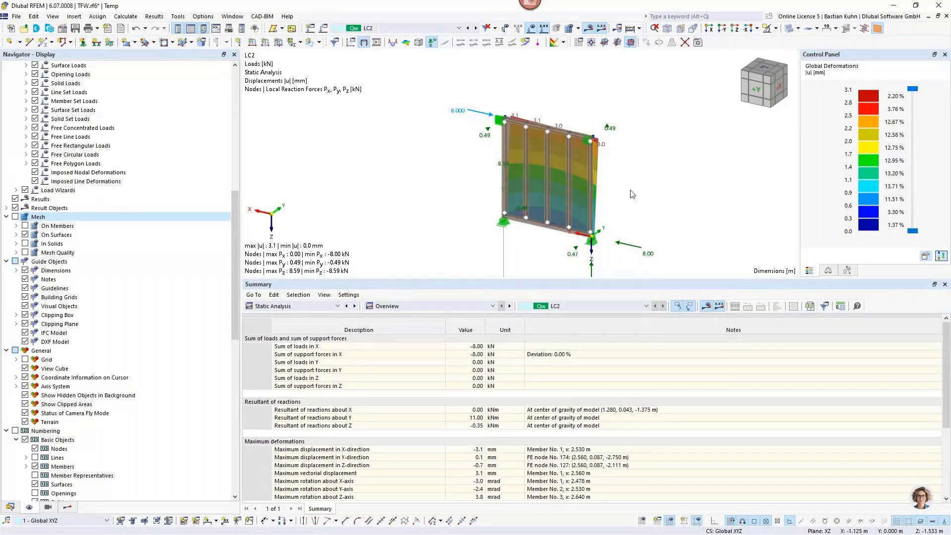
pyautogui.moveTo(625, 188); pyautogui.dragTo(579, 169, button='middle')
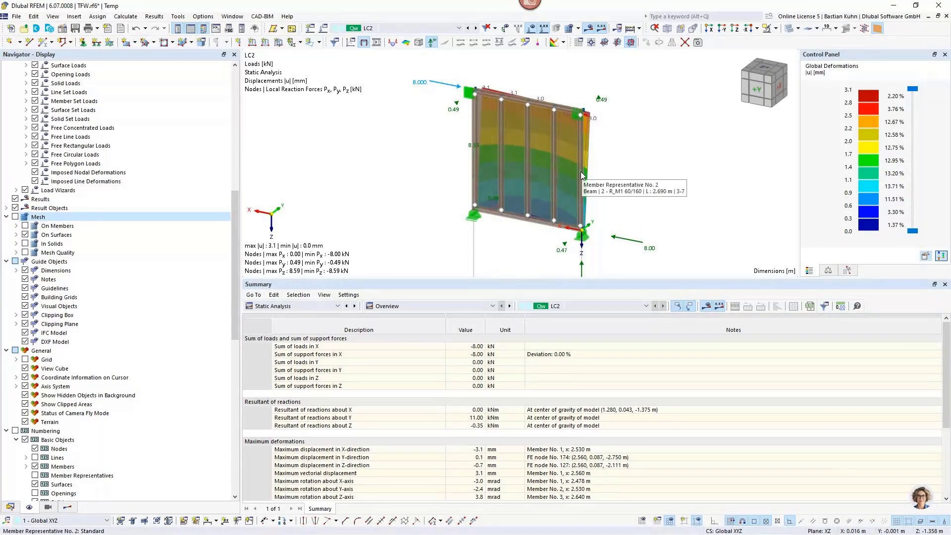
# Open the member representative of the vertical studs for editing and show its timber design types beside the model
pyautogui.click(581, 171)
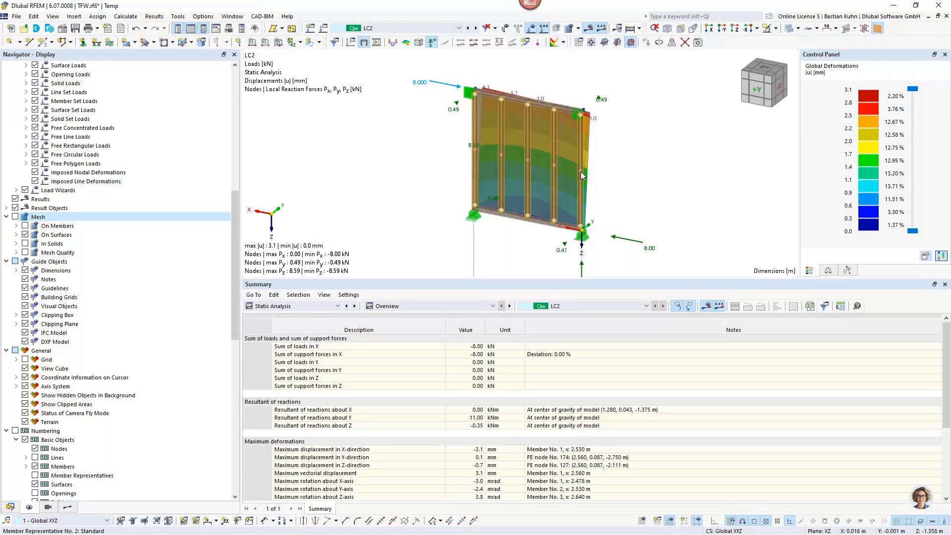
pyautogui.rightClick(580, 171)
pyautogui.moveTo(726, 216)
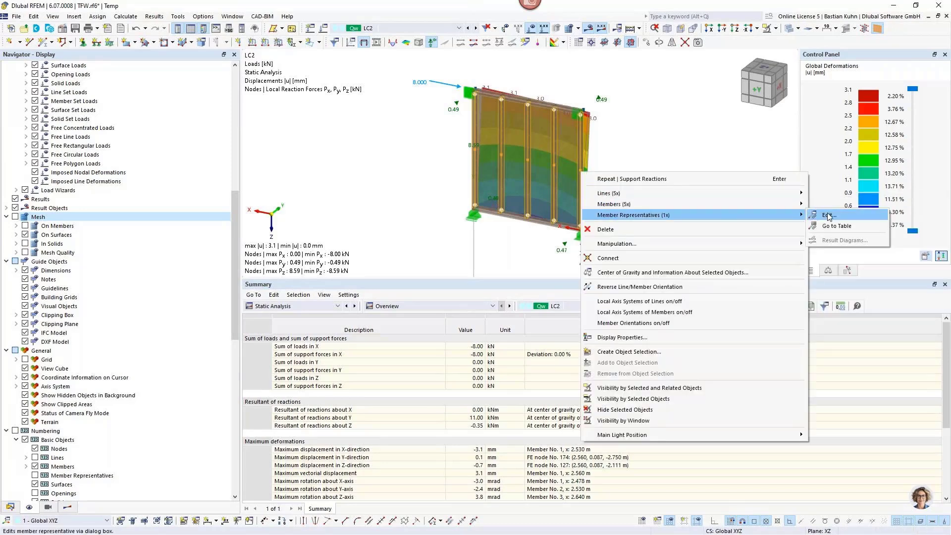
pyautogui.click(828, 215)
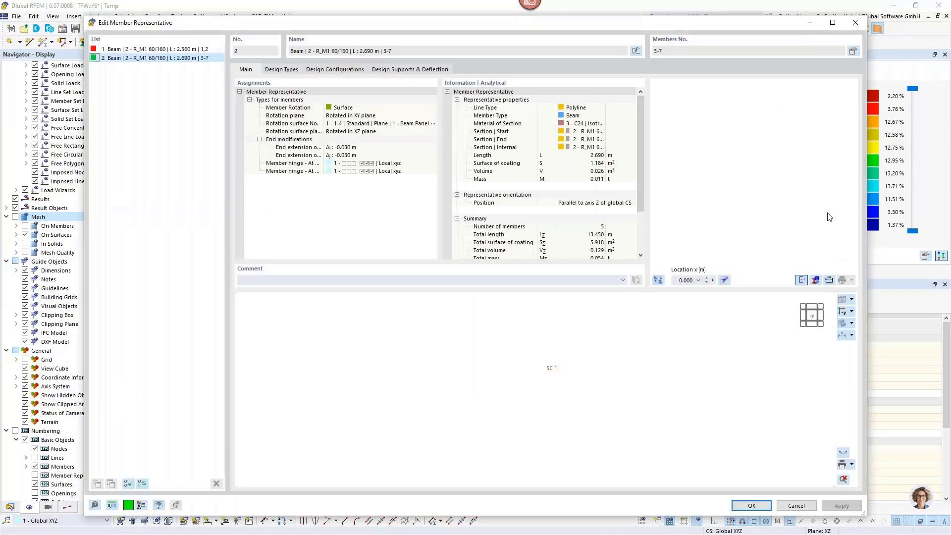
pyautogui.click(281, 69)
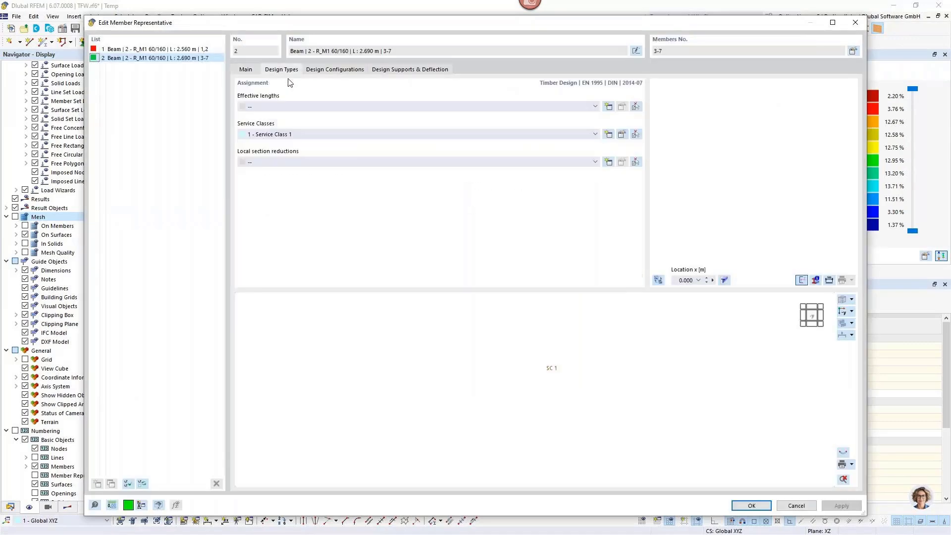
pyautogui.moveTo(377, 22); pyautogui.dragTo(407, 292)
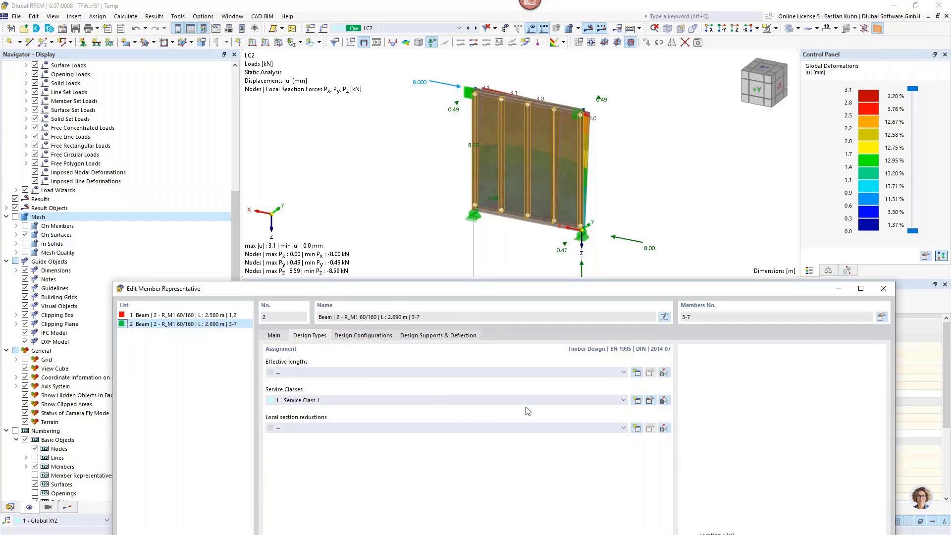
# Create new effective lengths with lateral-torsional buckling deactivated and assign them to the stud member representative
pyautogui.click(623, 372)
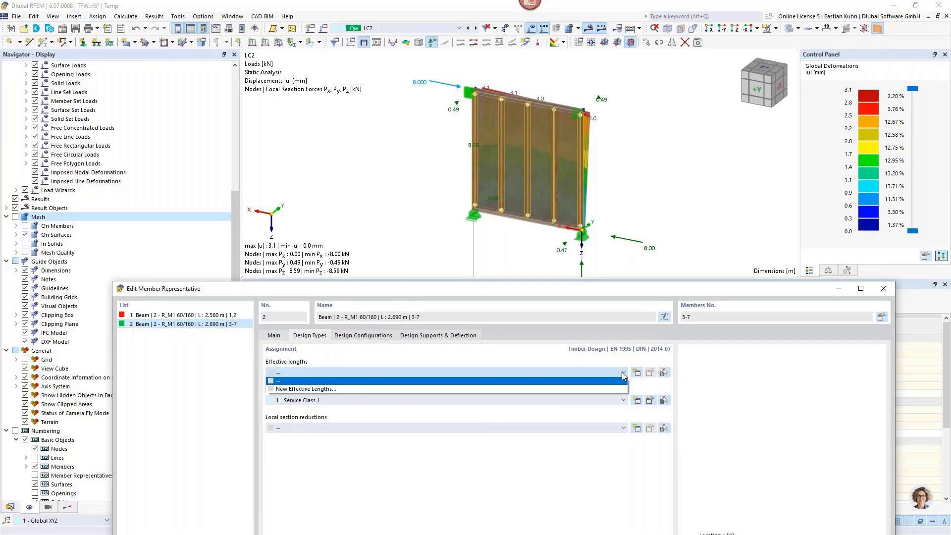
pyautogui.click(619, 389)
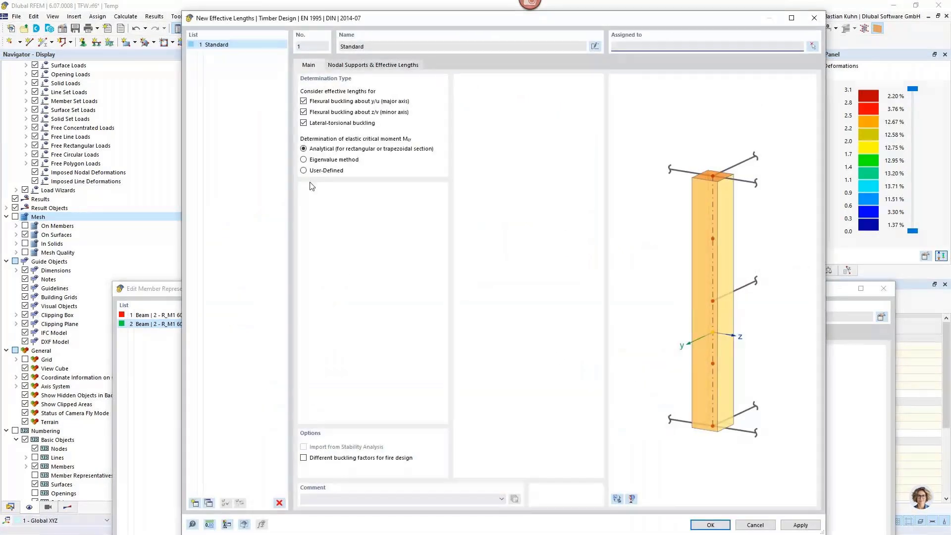
pyautogui.click(303, 123)
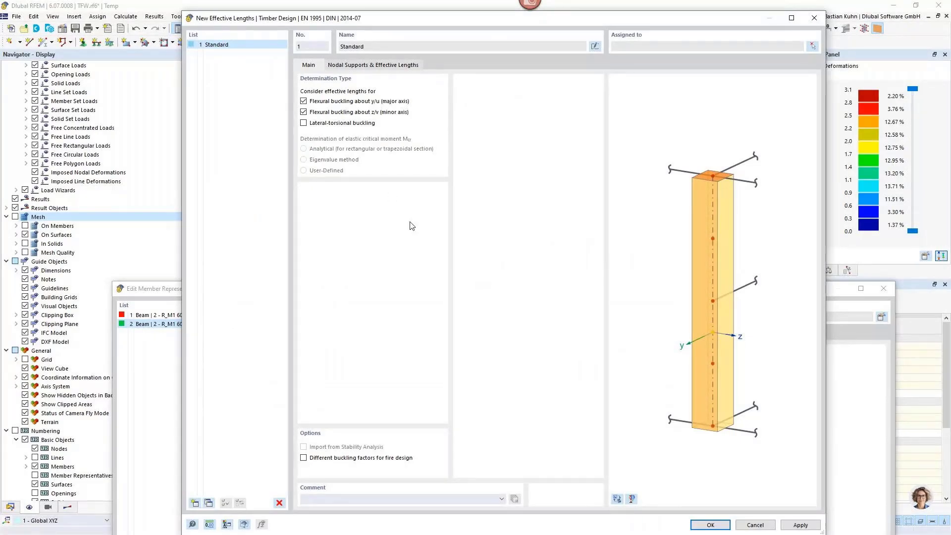
pyautogui.click(709, 525)
pyautogui.moveTo(616, 309); pyautogui.dragTo(623, 36)
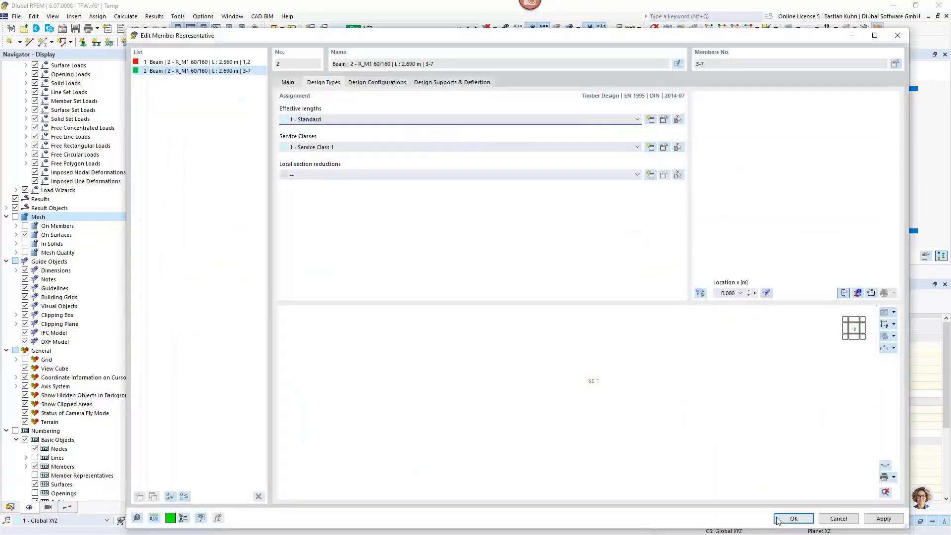
pyautogui.click(793, 519)
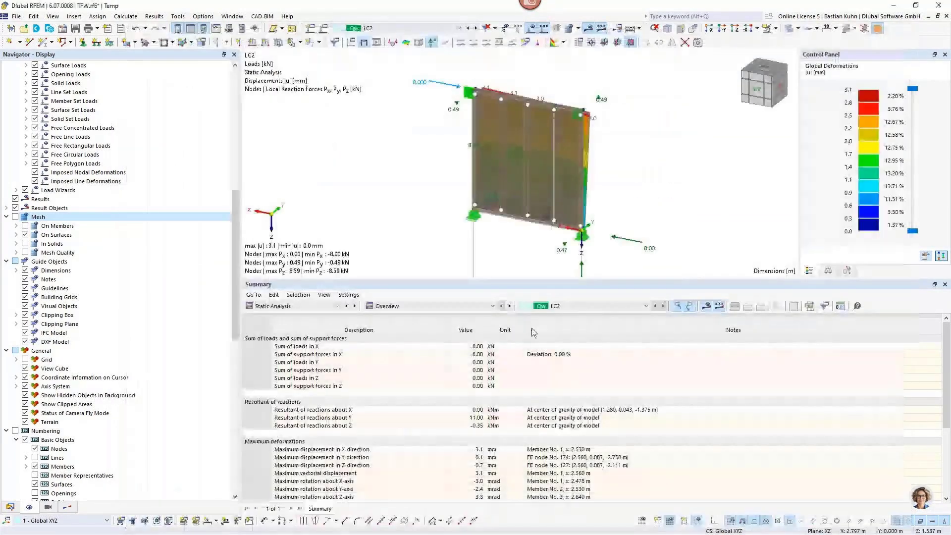
# Show the Timber Design objects to design in the table and reopen the choice of table categories
pyautogui.click(297, 306)
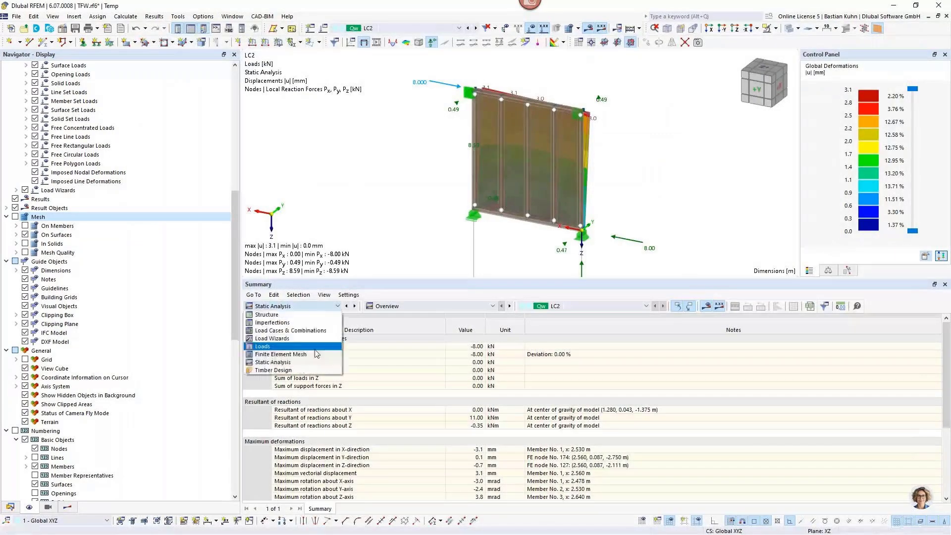
pyautogui.click(313, 372)
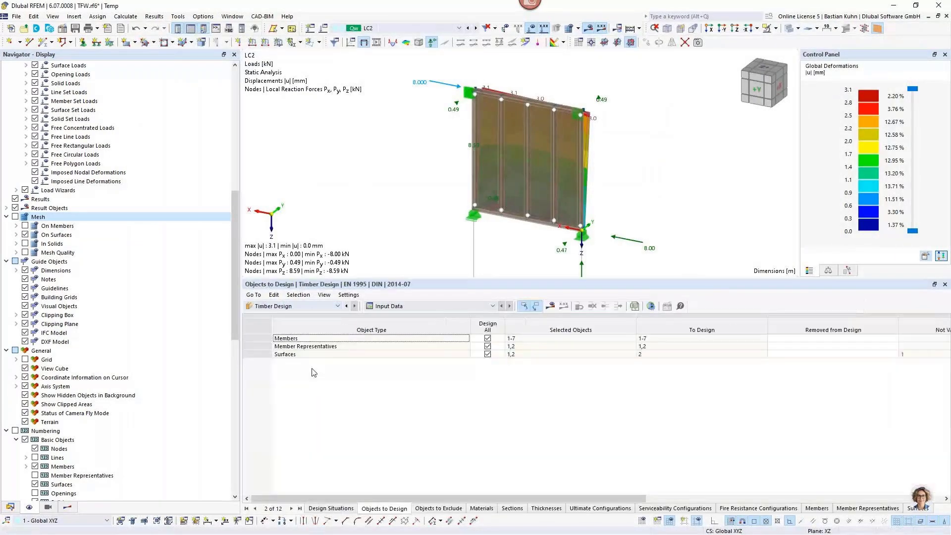
pyautogui.click(275, 307)
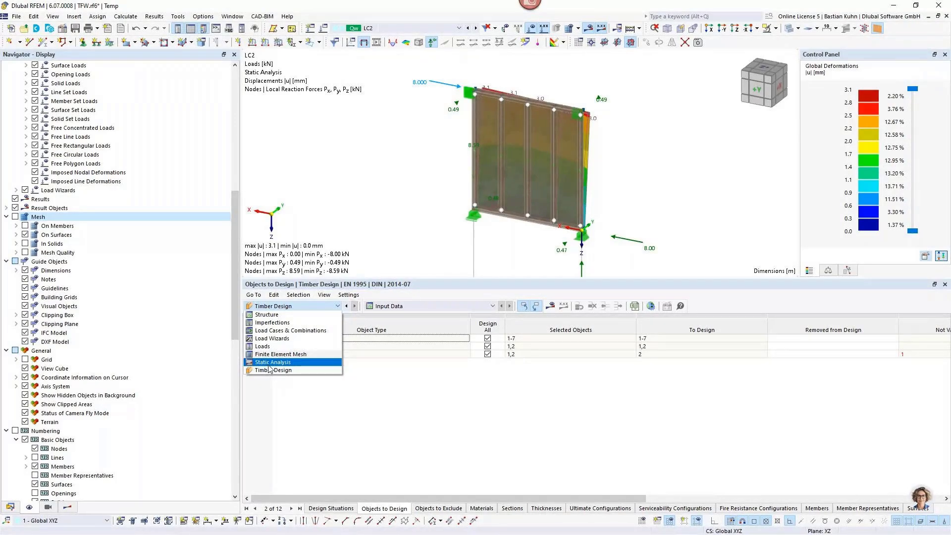
# Turn off Design All for members, member representatives and surfaces in the timber design objects
pyautogui.click(10, 506)
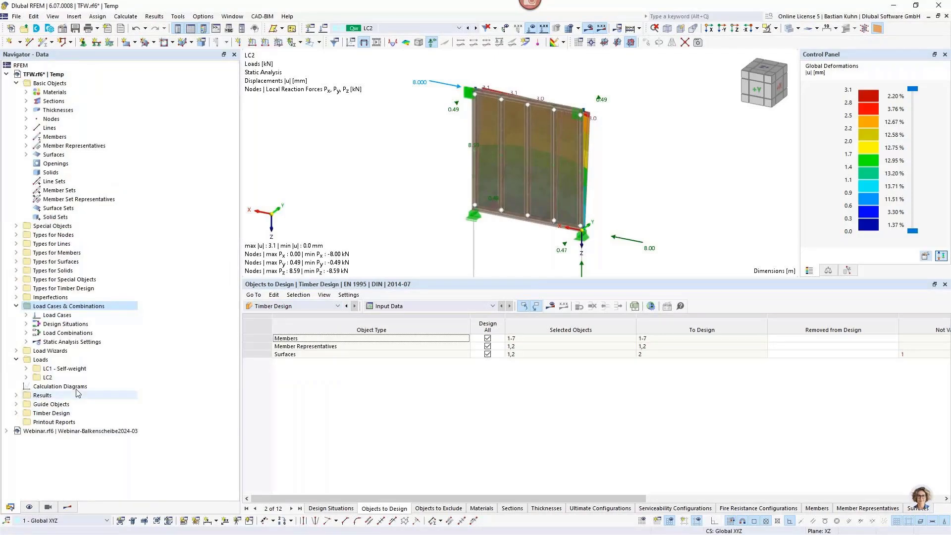
pyautogui.click(16, 413)
pyautogui.scroll(-1, 29, 411)
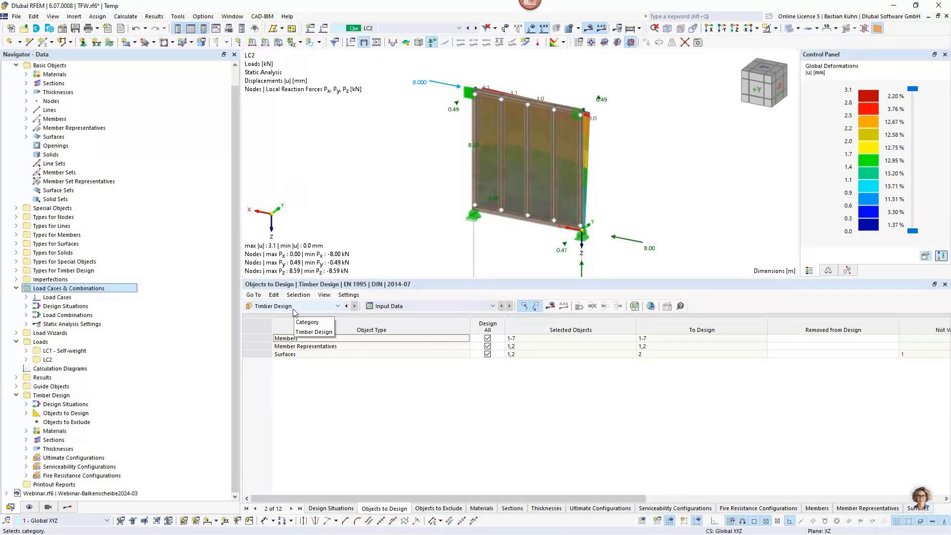
pyautogui.click(487, 354)
pyautogui.click(487, 355)
# Assign the member representative of the vertical studs (no. 2) to the timber design and run the calculation
pyautogui.click(594, 346)
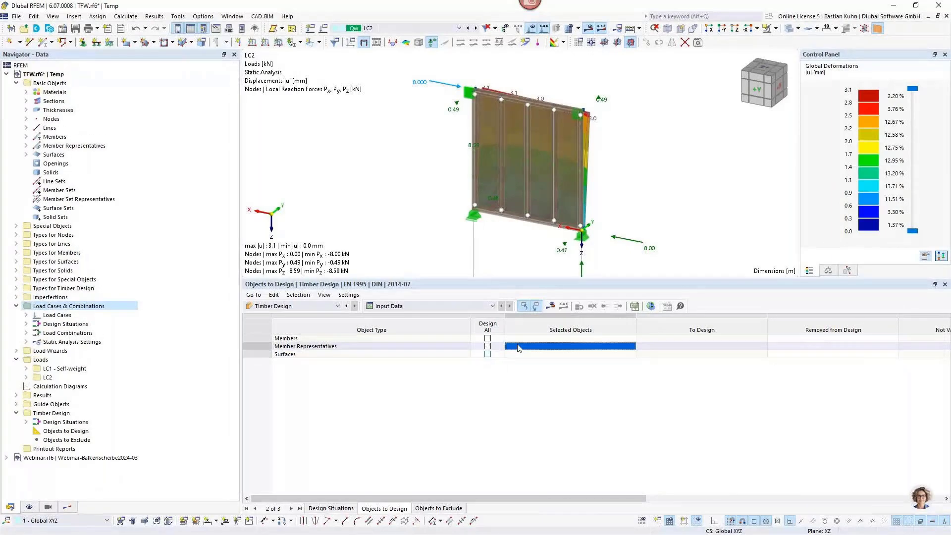
pyautogui.click(631, 347)
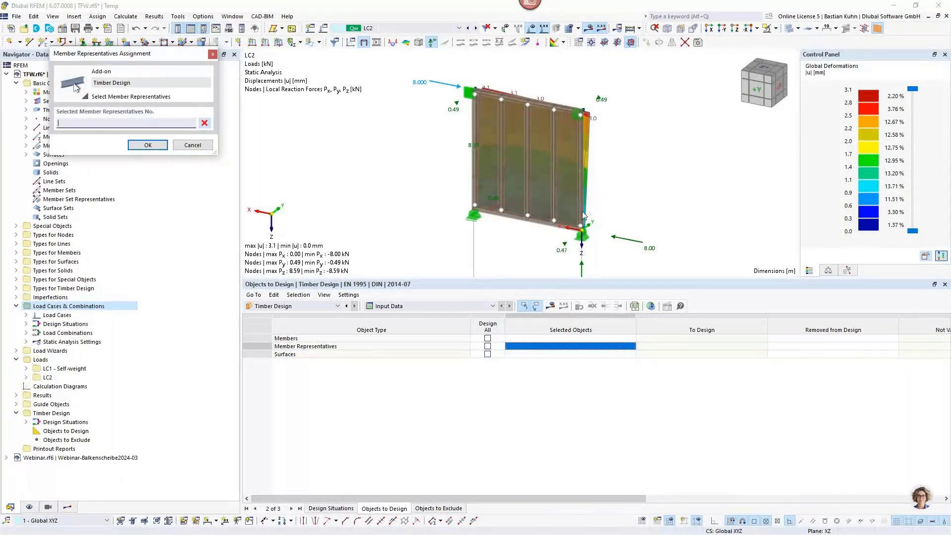
pyautogui.click(580, 172)
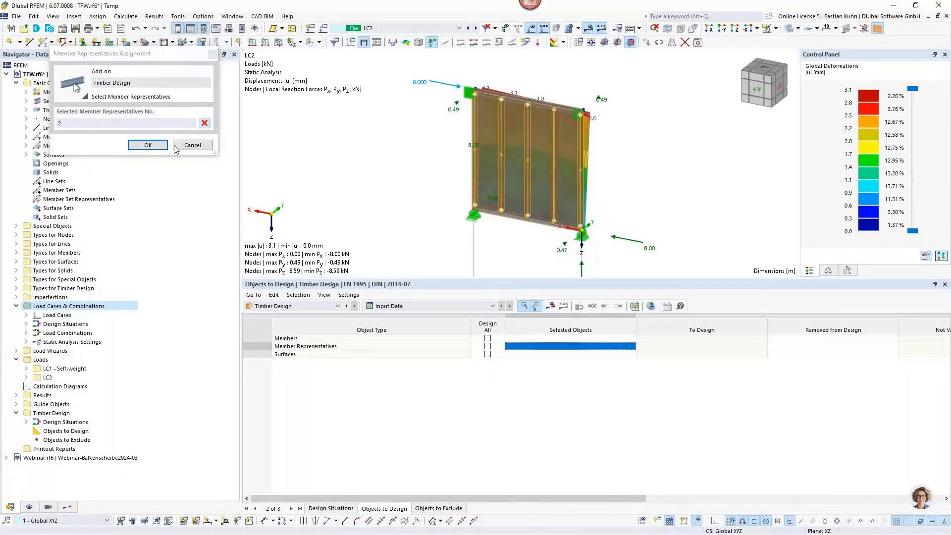
pyautogui.click(148, 145)
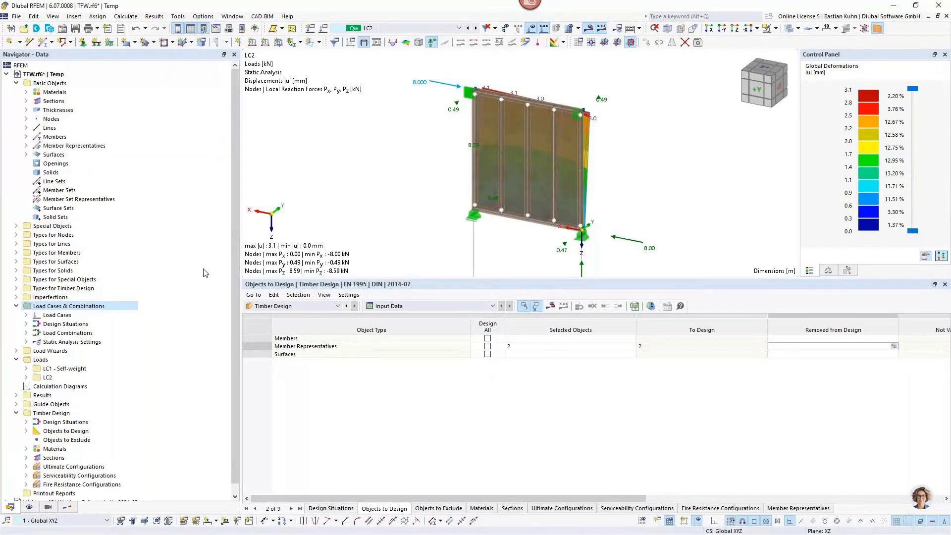
pyautogui.hotkey('ctrl', 'F5')
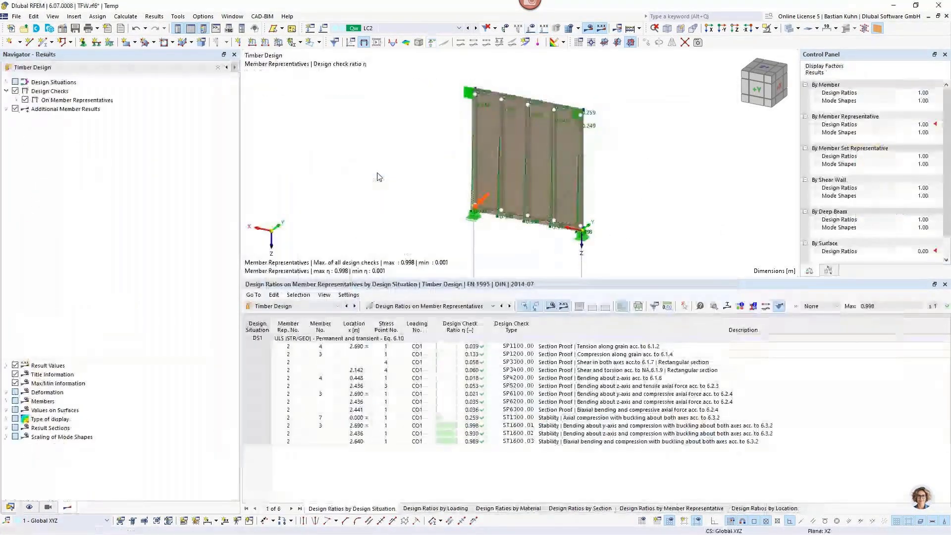
# Examine the details and formulas of stability check ST1600.03 for biaxial bending and compression, including its print options, and close them
pyautogui.click(566, 442)
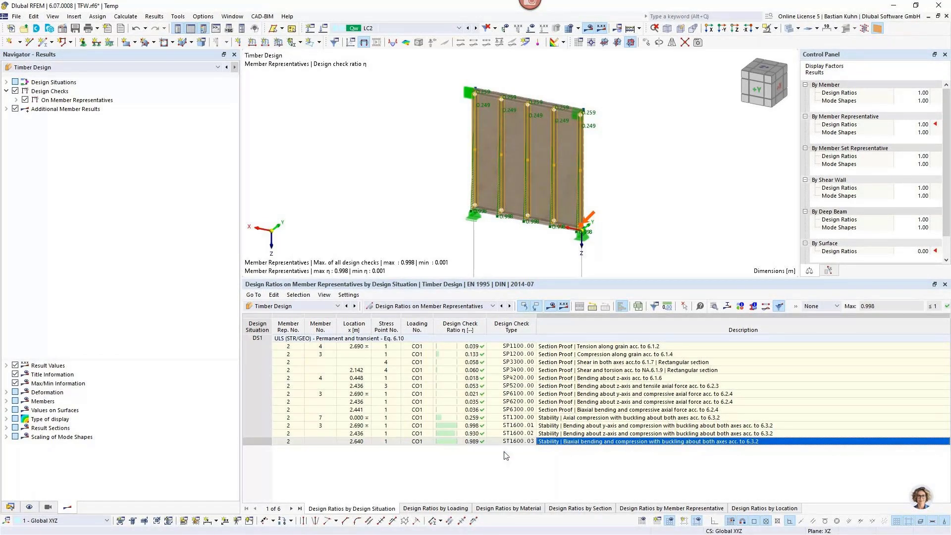
pyautogui.doubleClick(575, 442)
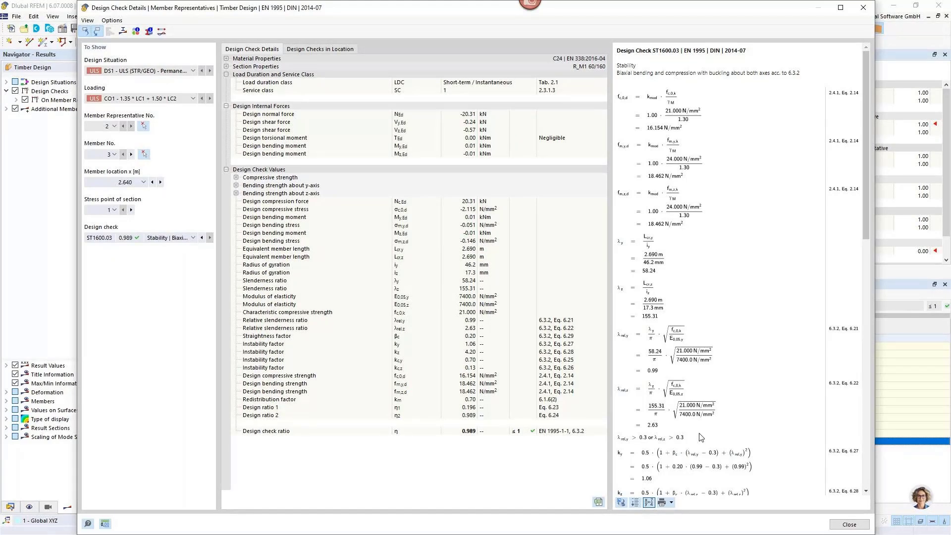
pyautogui.click(665, 430)
pyautogui.scroll(-4, 638, 413)
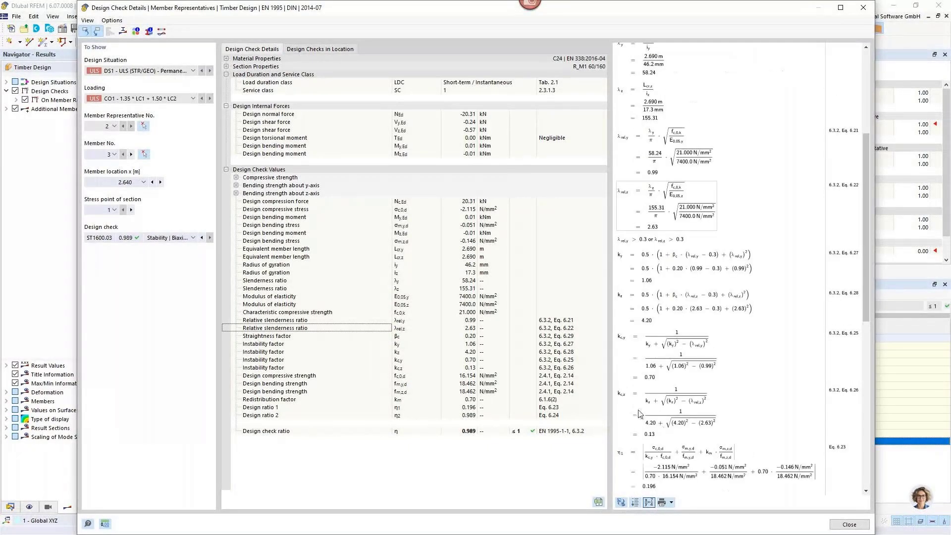
pyautogui.scroll(-2, 638, 413)
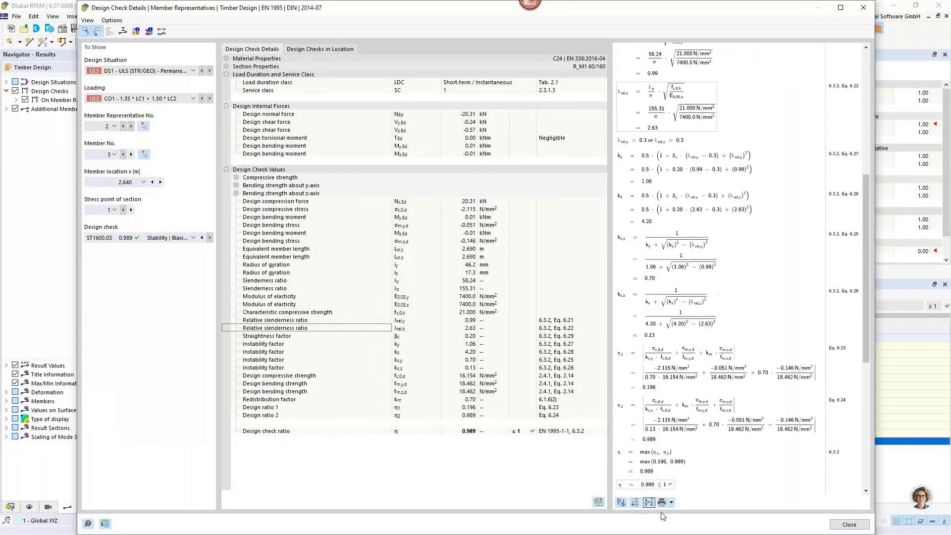
pyautogui.click(672, 504)
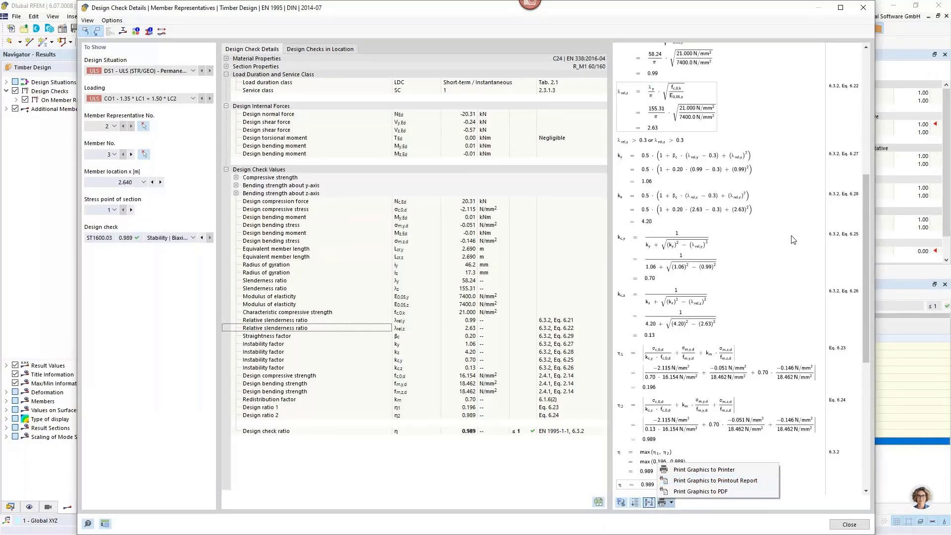
pyautogui.click(862, 10)
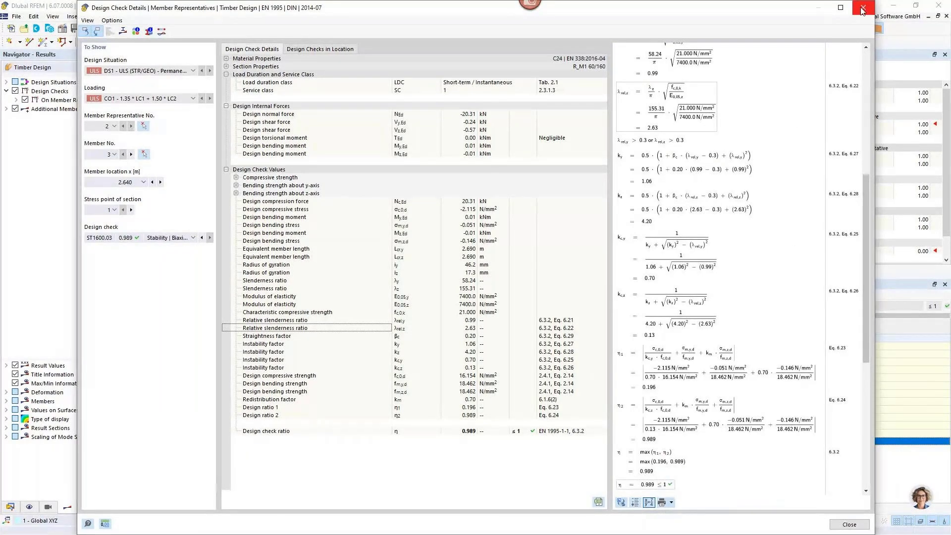
pyautogui.click(862, 10)
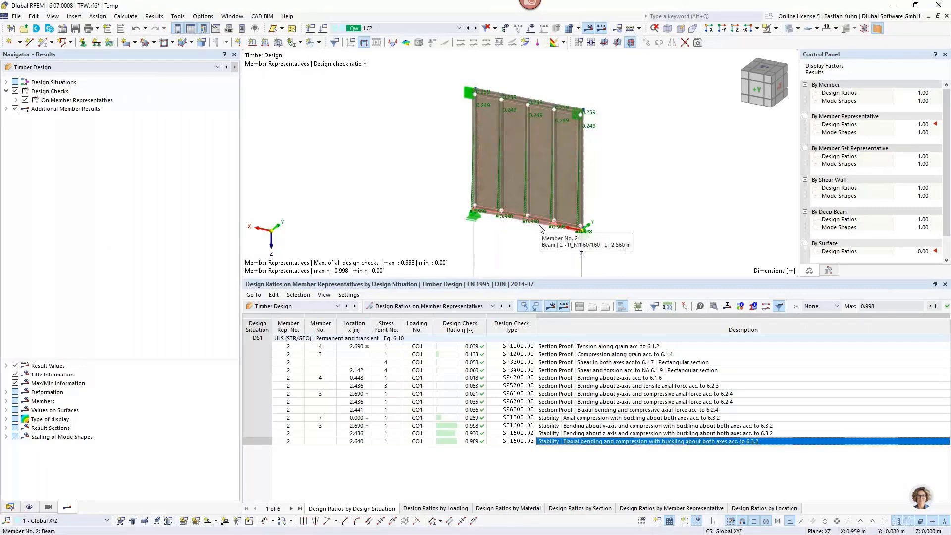
# Switch the results to Static Analysis and display the releases with the line hinge forces n
pyautogui.scroll(3, 533, 134)
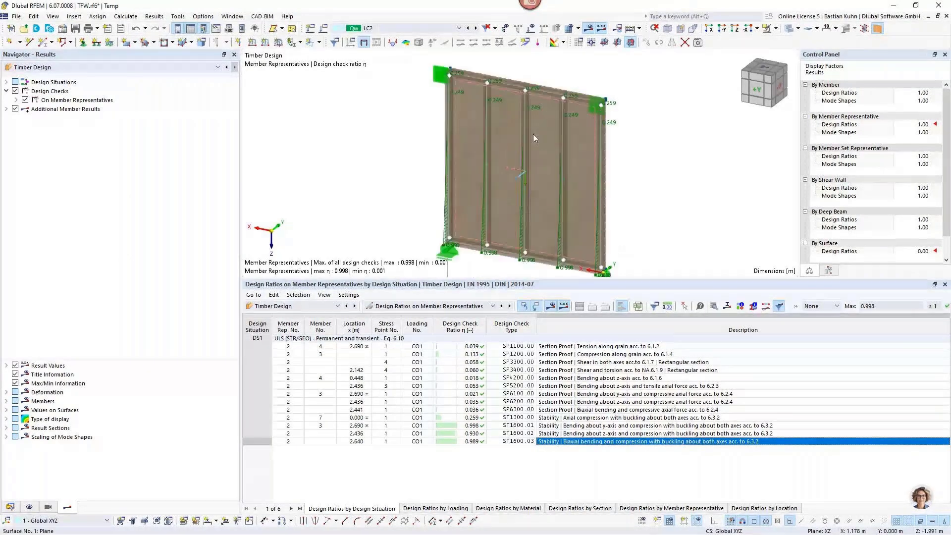
pyautogui.scroll(-3, 528, 147)
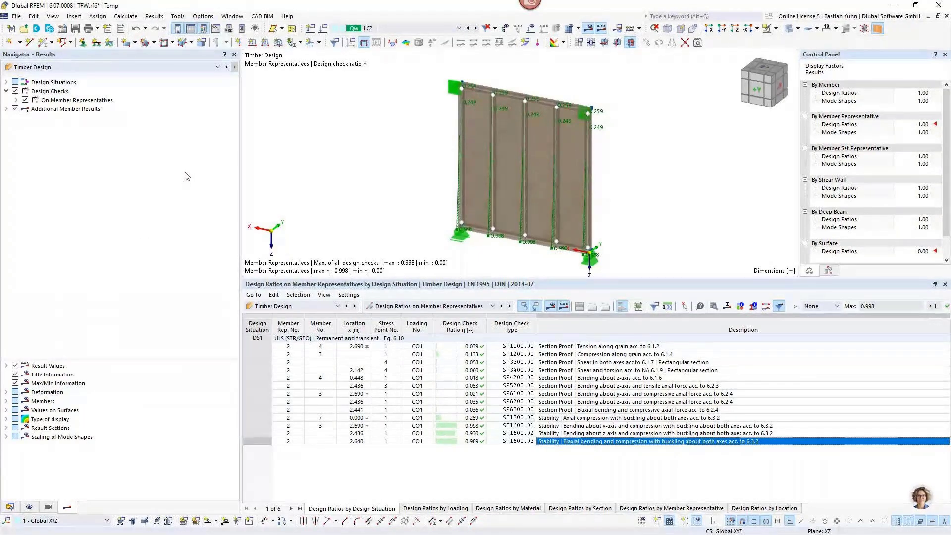
pyautogui.click(197, 68)
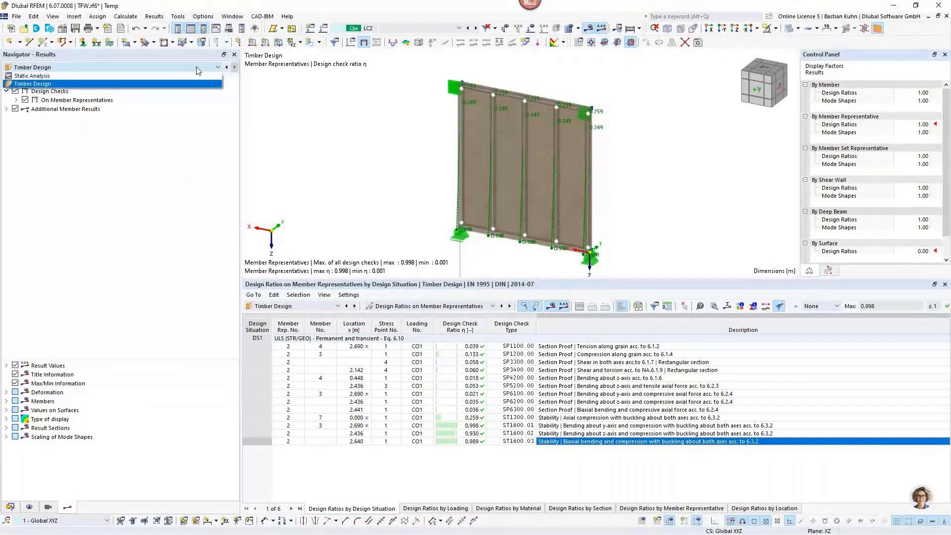
pyautogui.click(193, 81)
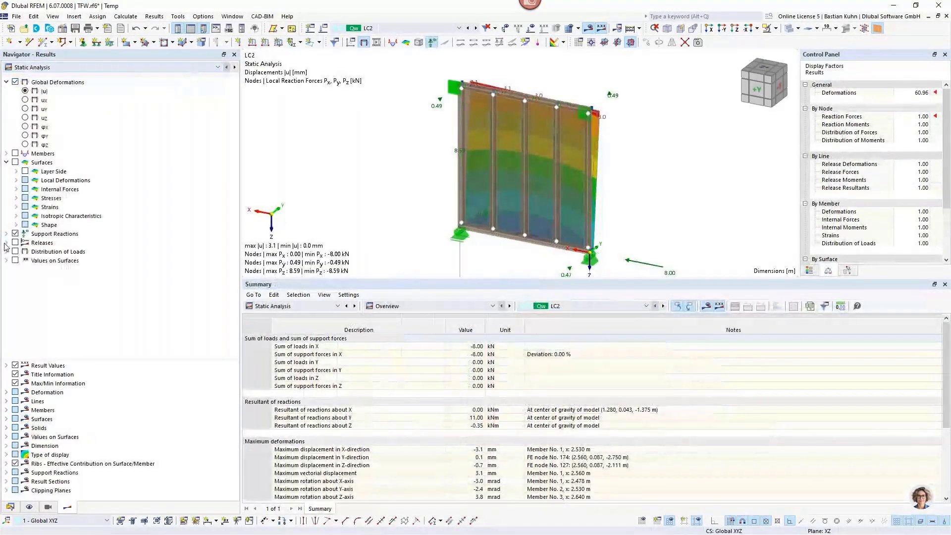
pyautogui.click(6, 243)
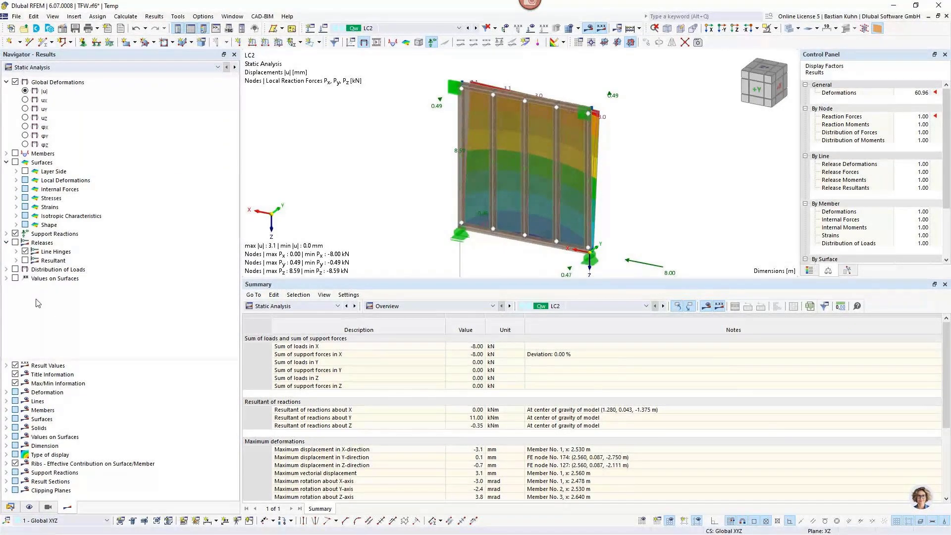
pyautogui.click(15, 243)
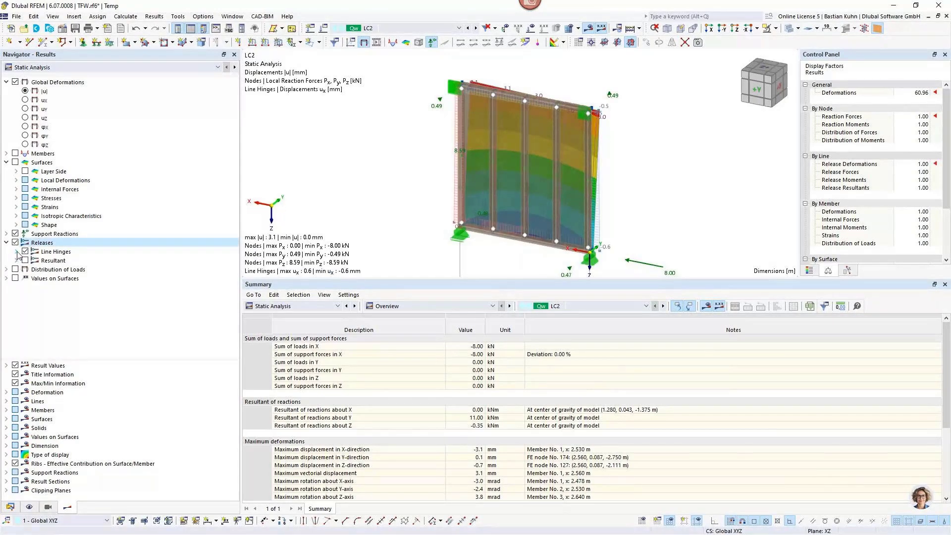
pyautogui.click(16, 251)
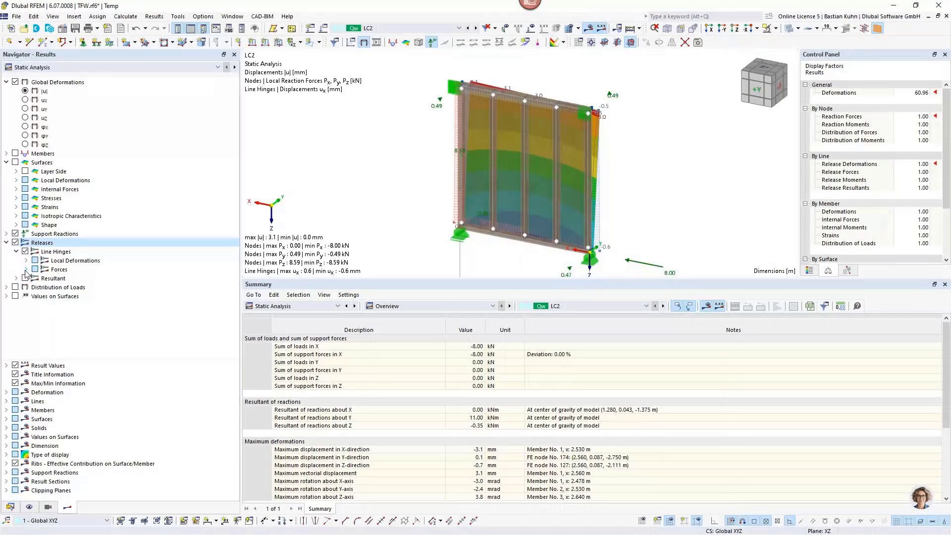
pyautogui.click(25, 269)
pyautogui.click(44, 278)
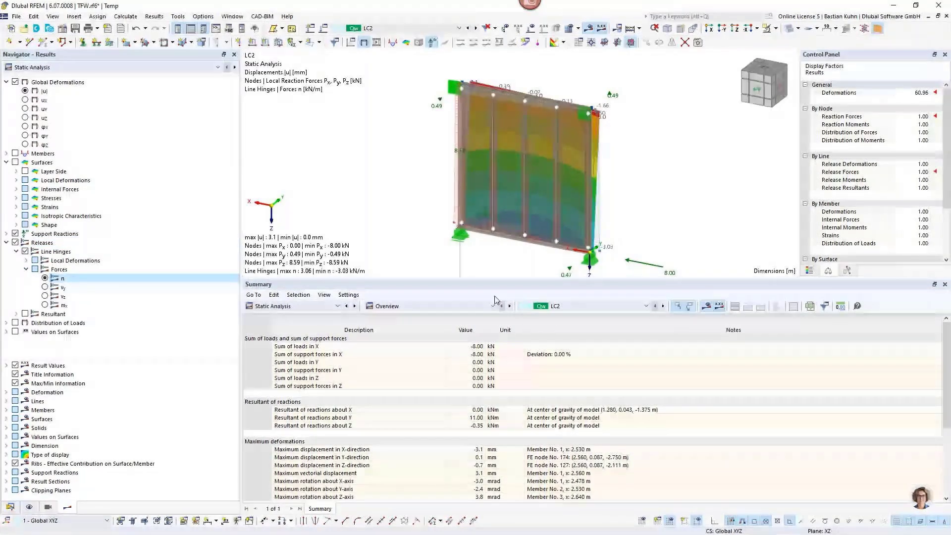
# Hide the global deformations and show the wall model as a wireframe without filled surfaces
pyautogui.click(15, 82)
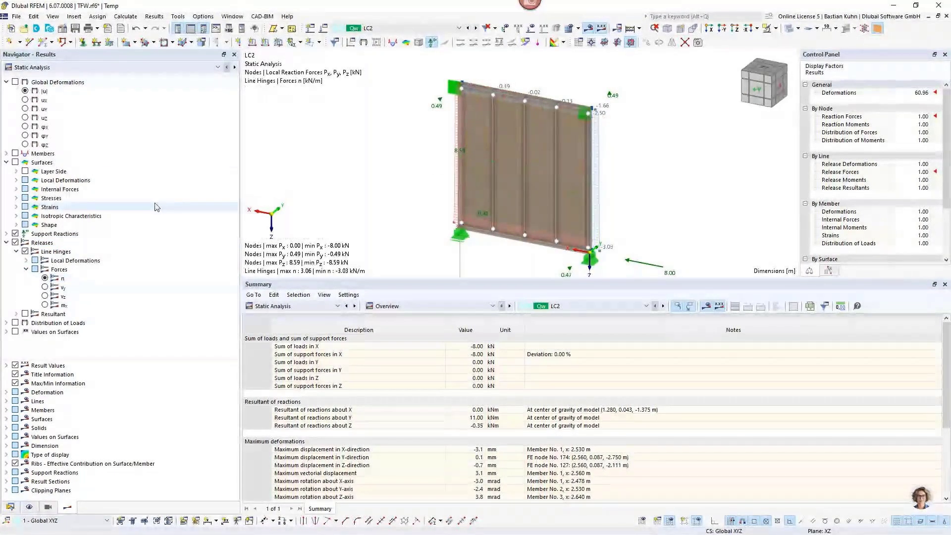
pyautogui.click(770, 30)
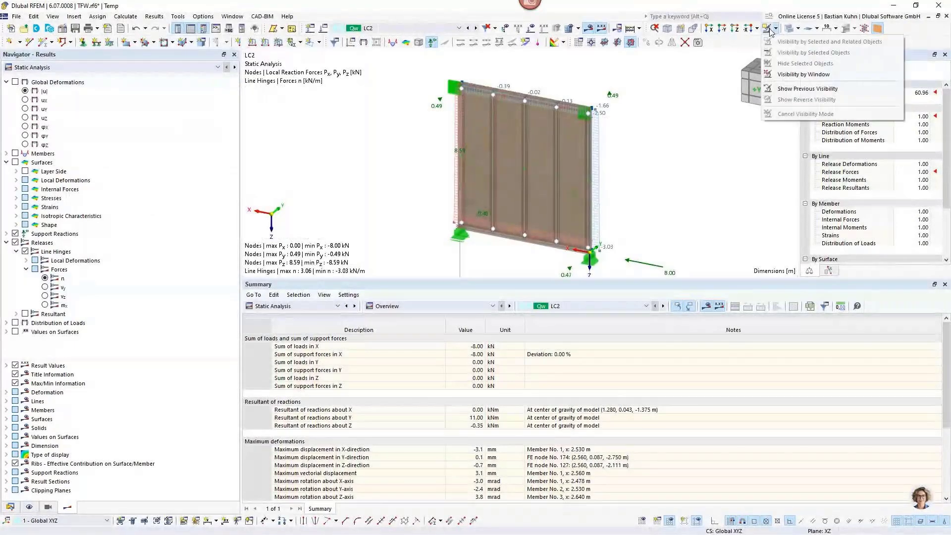
pyautogui.click(789, 29)
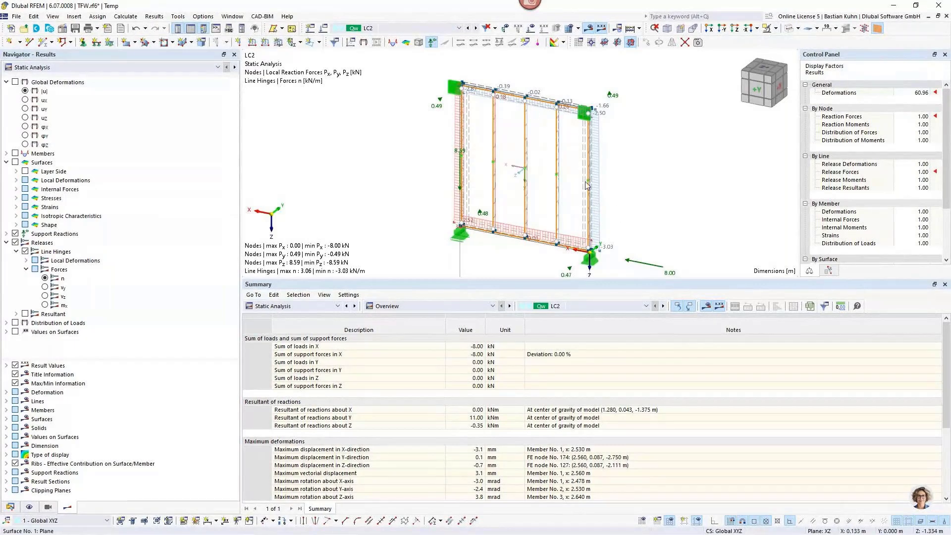
# Examine the line hinge forces n along the wall's vertical edges and its upper and lower edges
pyautogui.scroll(5, 596, 142)
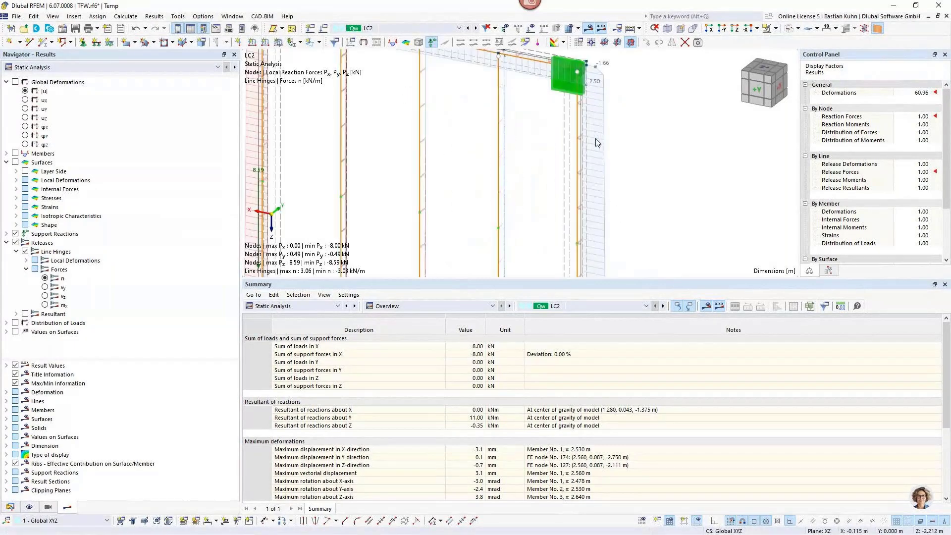
pyautogui.scroll(-3, 596, 143)
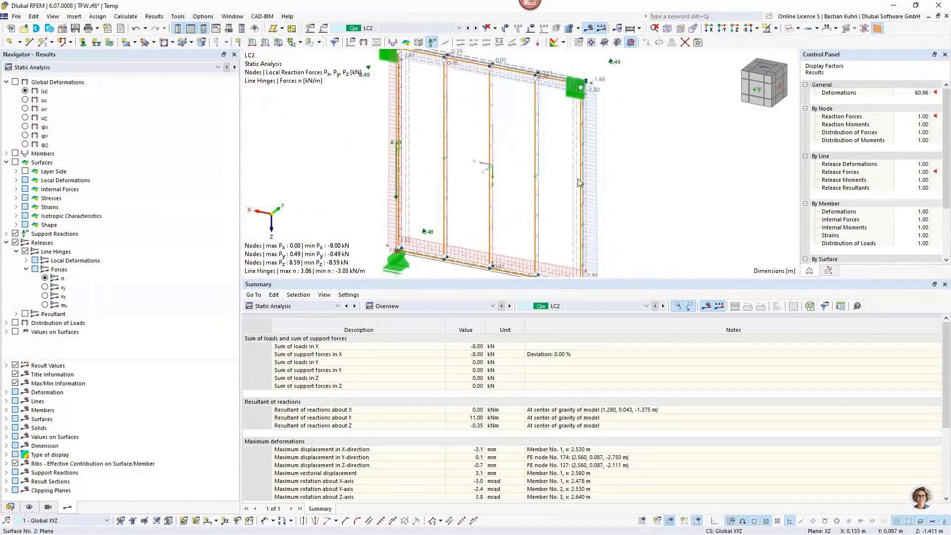
pyautogui.moveTo(518, 179); pyautogui.dragTo(523, 148, button='middle')
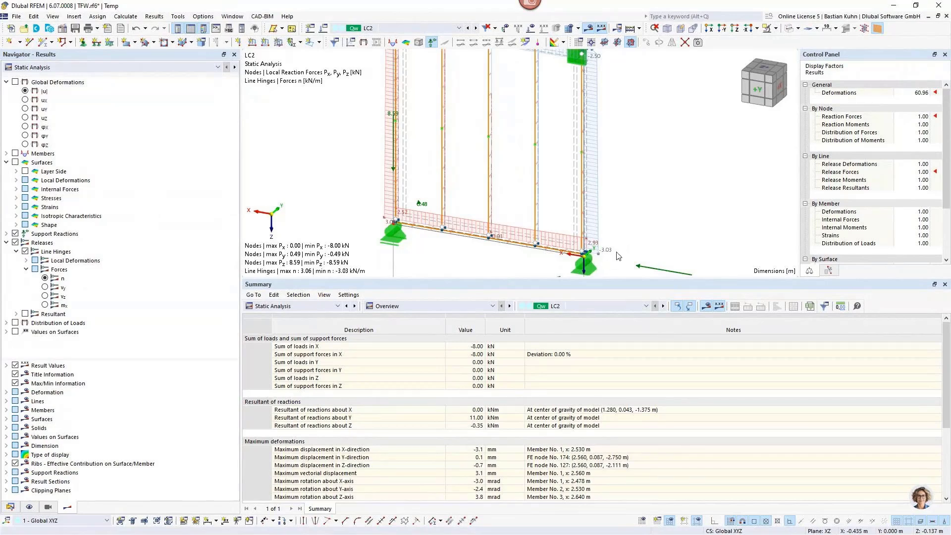
pyautogui.scroll(-1, 618, 256)
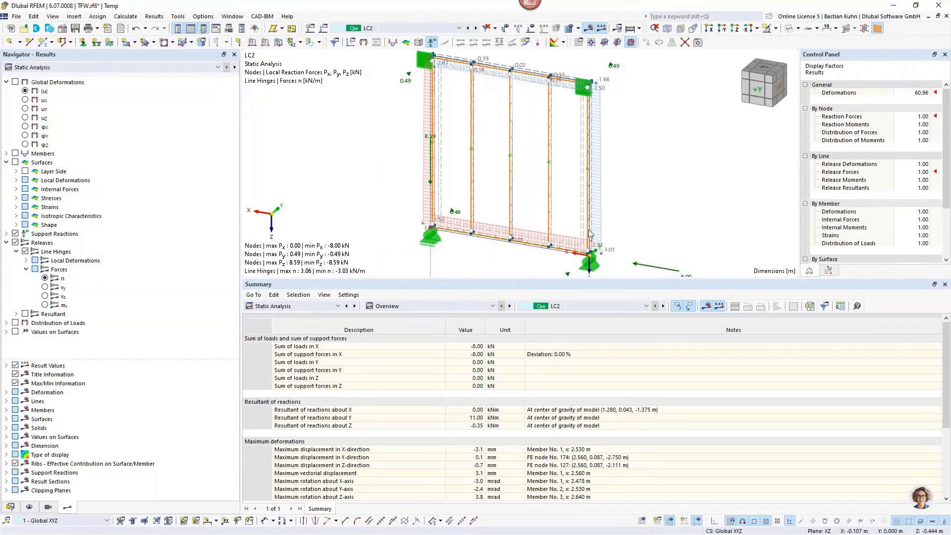
pyautogui.scroll(-1, 640, 248)
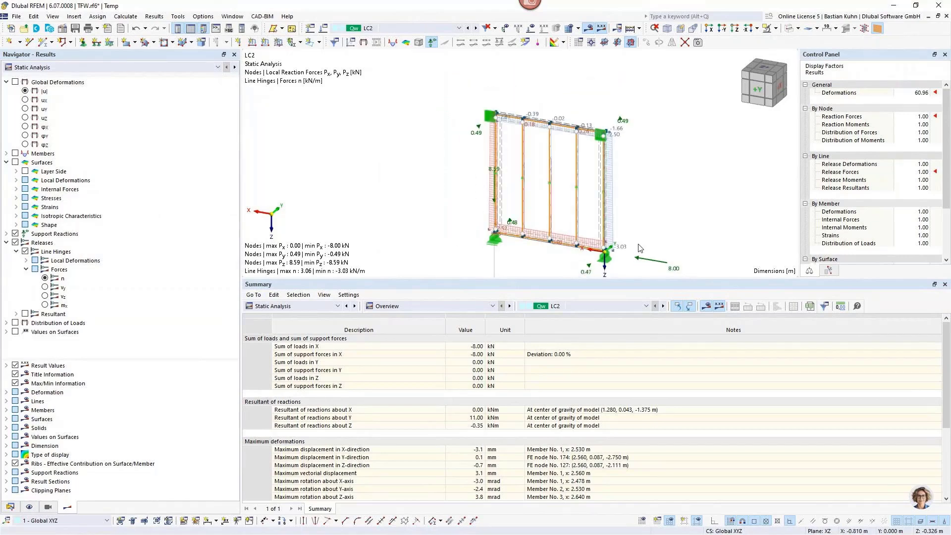
pyautogui.scroll(-1, 658, 234)
pyautogui.moveTo(659, 233); pyautogui.dragTo(644, 209, button='middle')
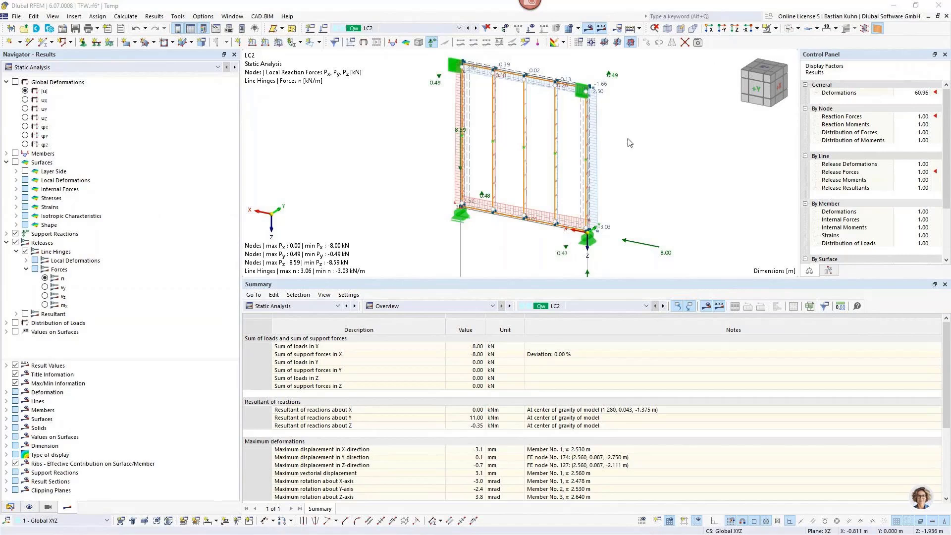
# Switch to the Webinar.rf6 model and view the timber building from its other side at close range
pyautogui.click(232, 18)
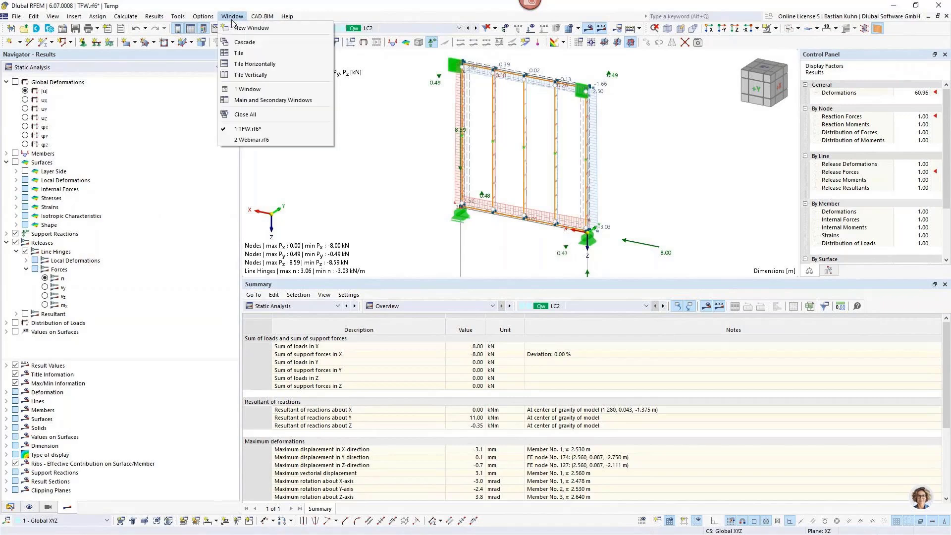
pyautogui.click(239, 143)
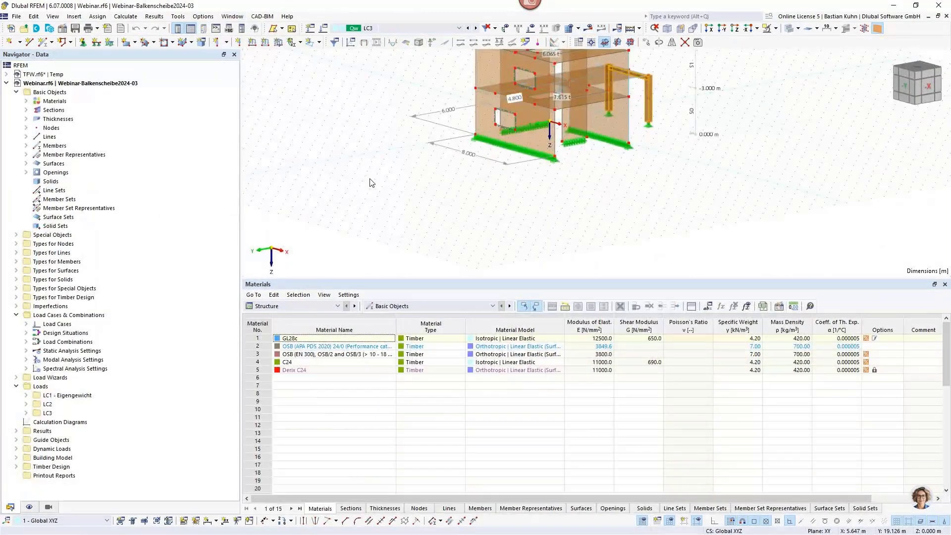
pyautogui.scroll(-5, 602, 184)
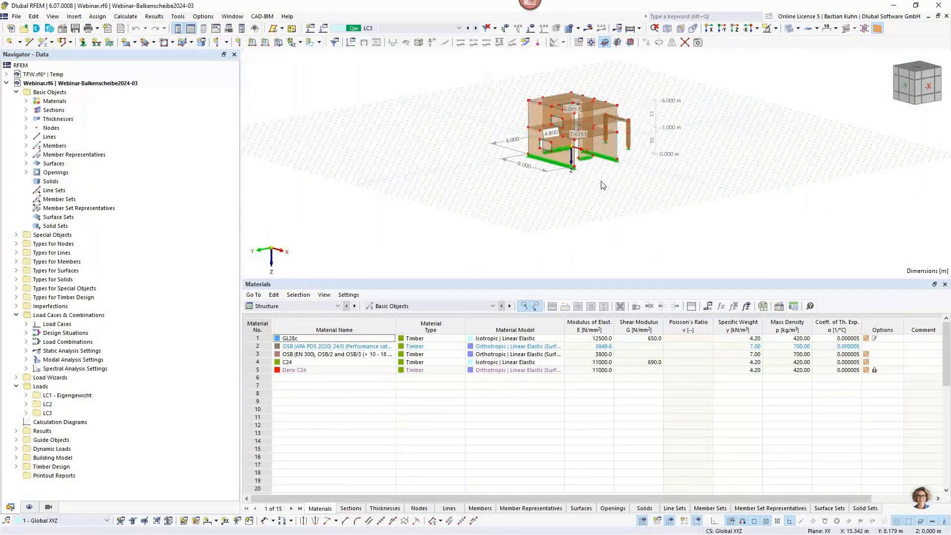
pyautogui.moveTo(603, 184); pyautogui.dragTo(545, 225, button='middle')
pyautogui.scroll(5, 556, 177)
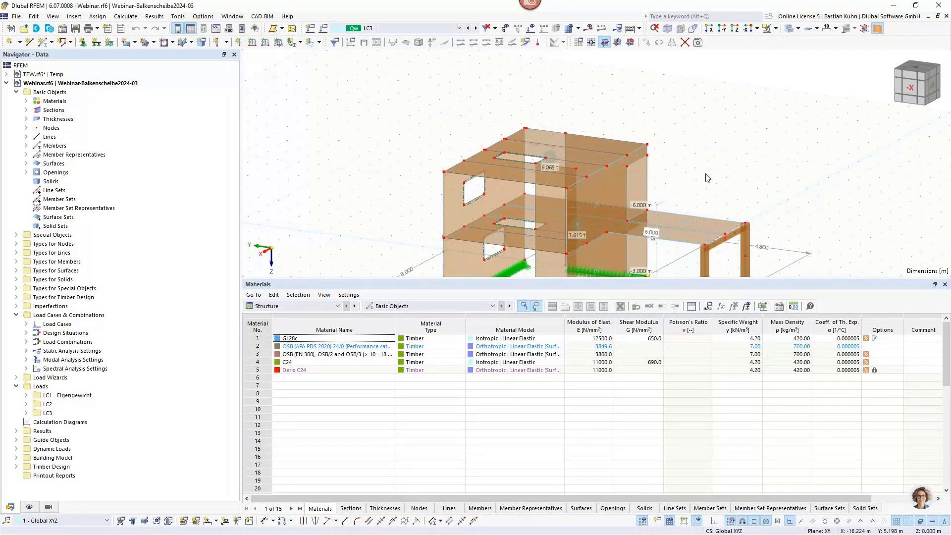
# Reduce the height of the Materials table to enlarge the model view and inspect the timber building from all sides
pyautogui.moveTo(679, 280); pyautogui.dragTo(690, 391)
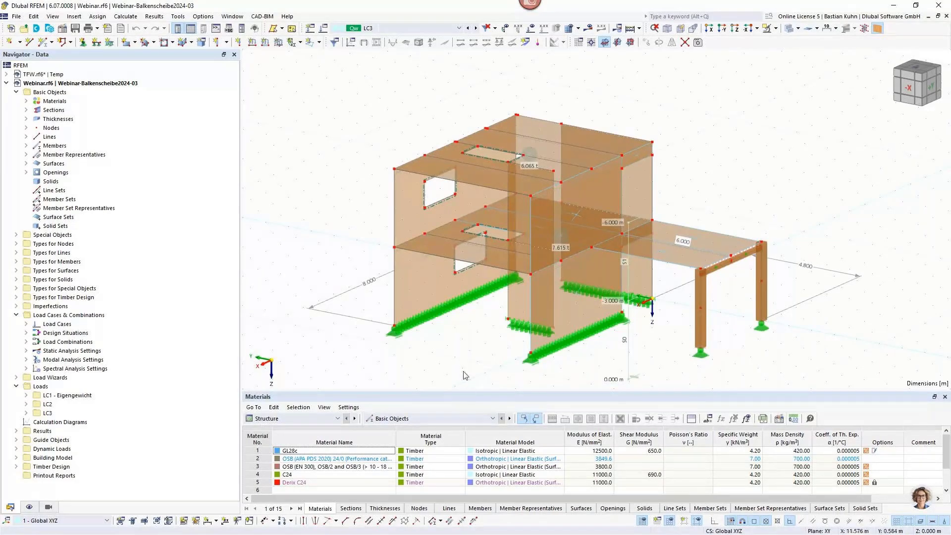
pyautogui.moveTo(467, 355); pyautogui.dragTo(537, 344, button='middle')
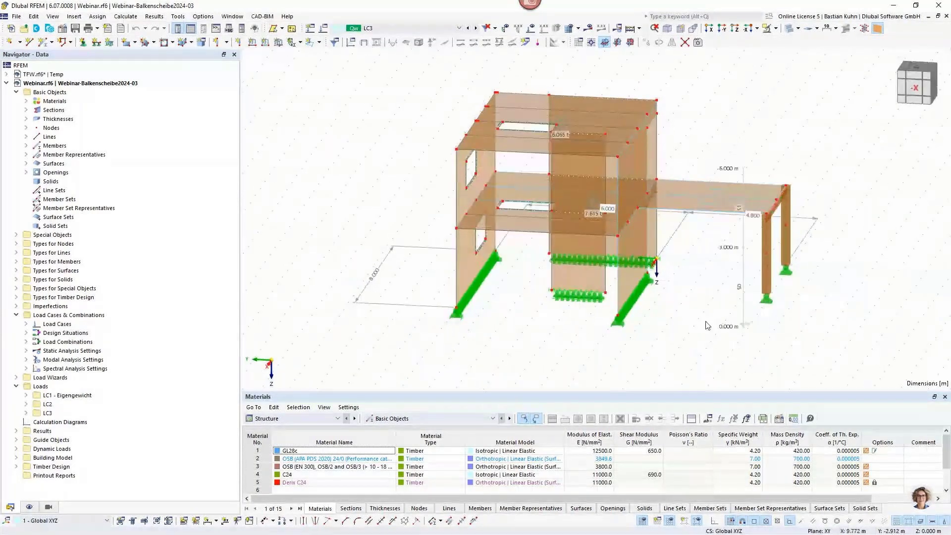
pyautogui.scroll(-1, 561, 221)
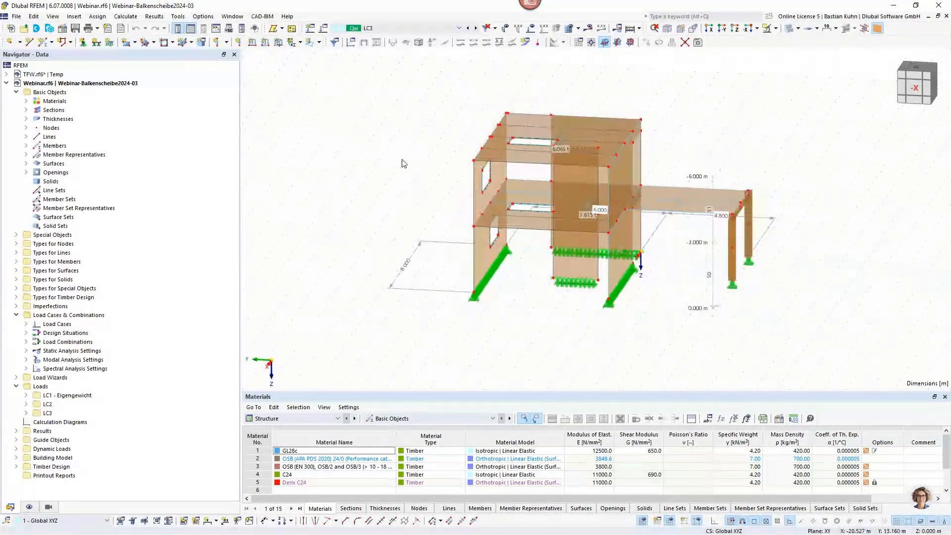
pyautogui.moveTo(379, 212); pyautogui.dragTo(540, 216, button='middle')
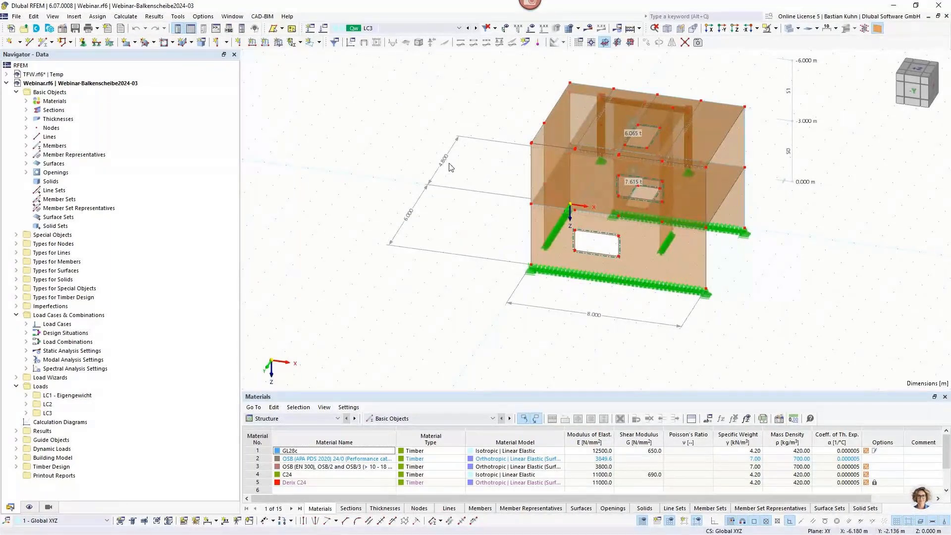
pyautogui.moveTo(438, 166); pyautogui.dragTo(595, 236, button='middle')
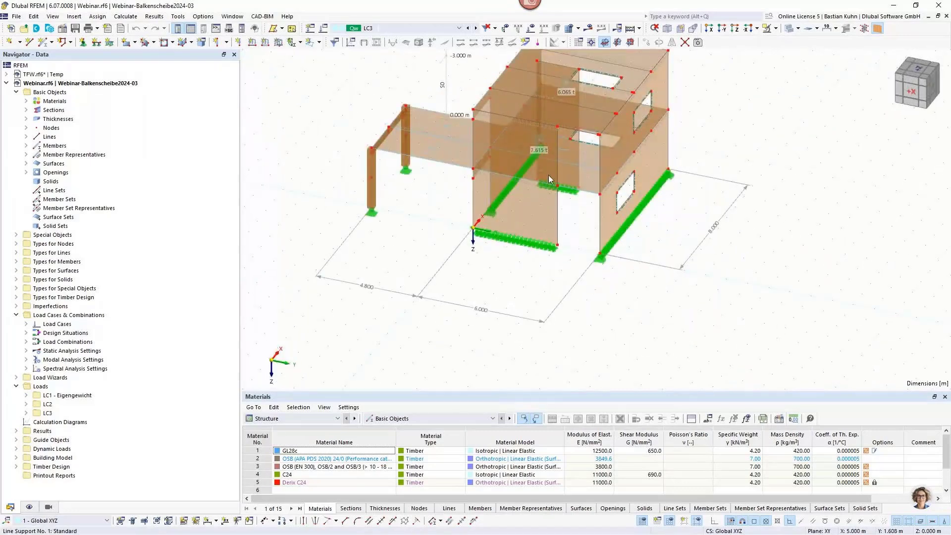
# Inspect the line hinges on the upper floor and review the hinge assignments of wall surface No. 24
pyautogui.scroll(5, 446, 136)
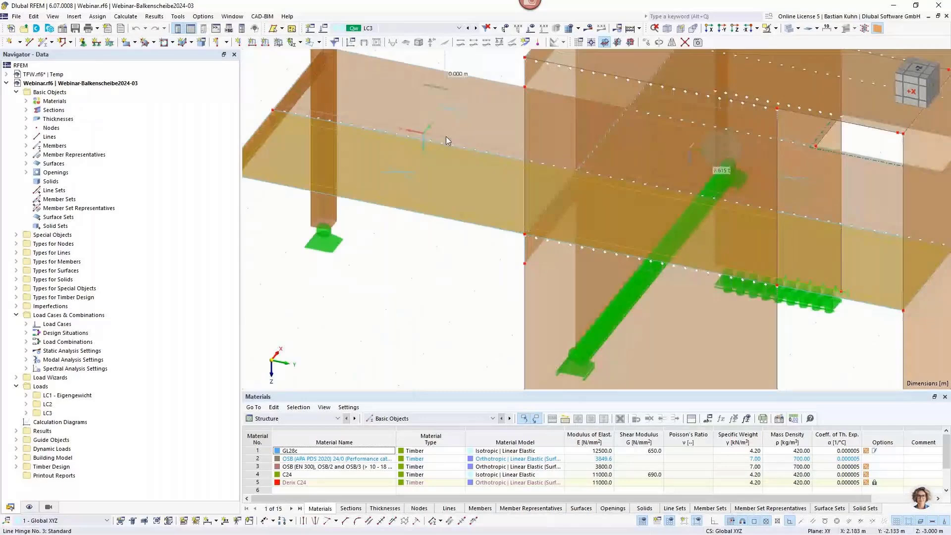
pyautogui.moveTo(444, 138)
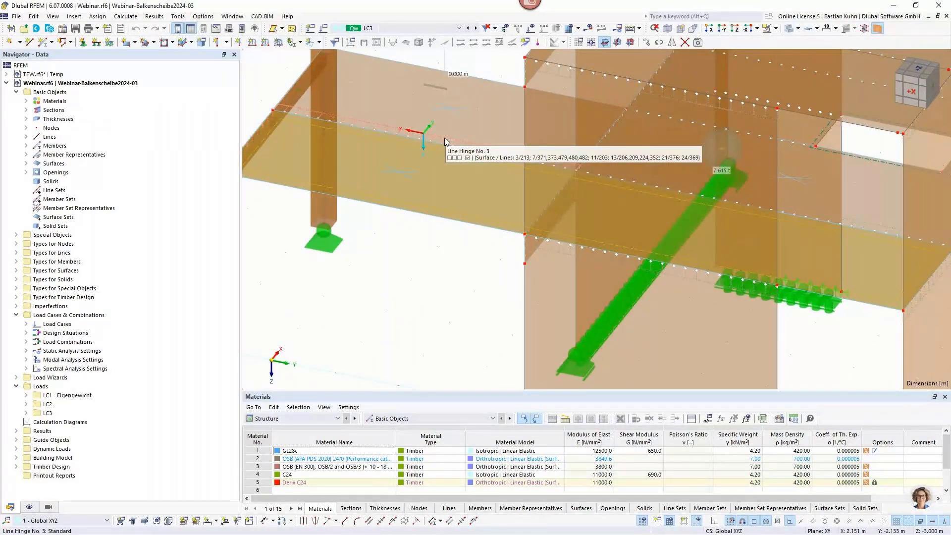
pyautogui.moveTo(445, 137); pyautogui.dragTo(715, 142, button='middle')
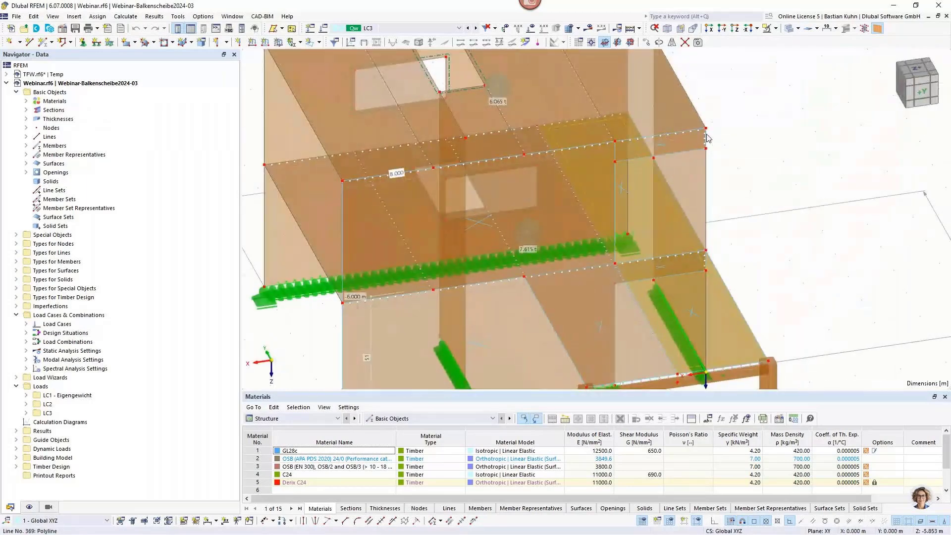
pyautogui.scroll(4, 707, 138)
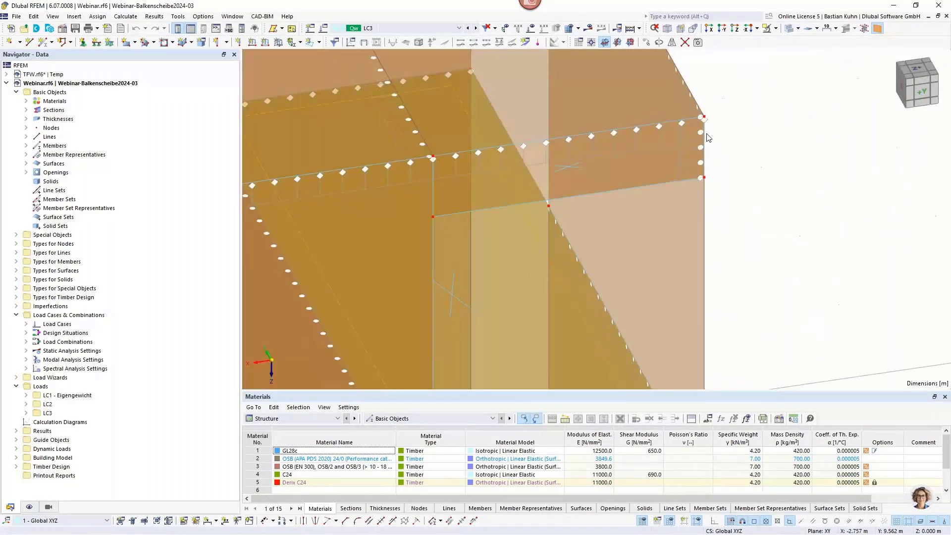
pyautogui.doubleClick(679, 160)
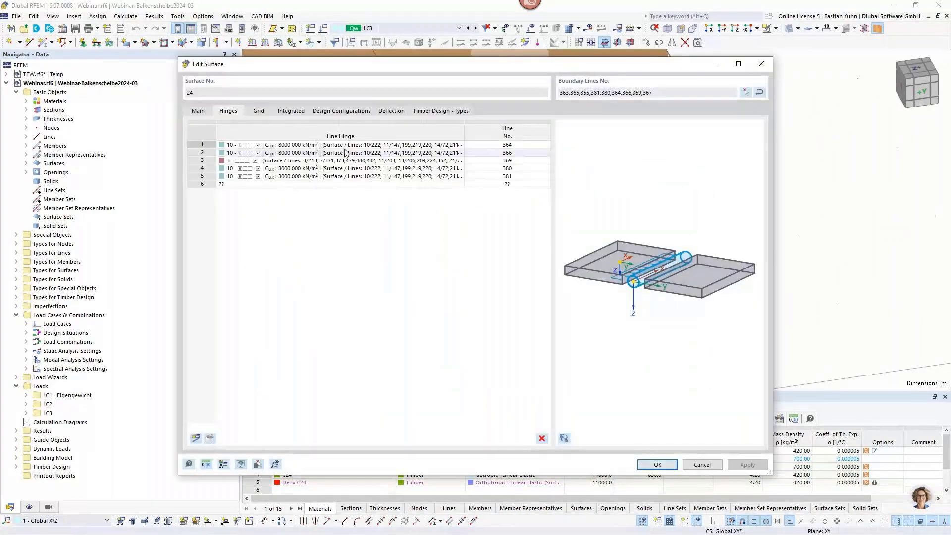
pyautogui.click(761, 63)
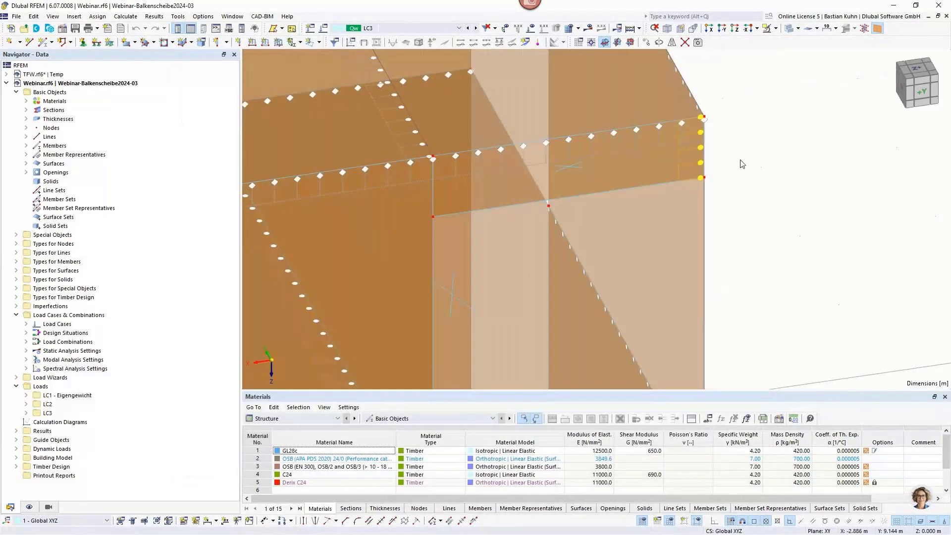
# Open the definition of line hinge No. 3 and compare its hinge conditions with those of line hinge No. 10
pyautogui.rightClick(689, 150)
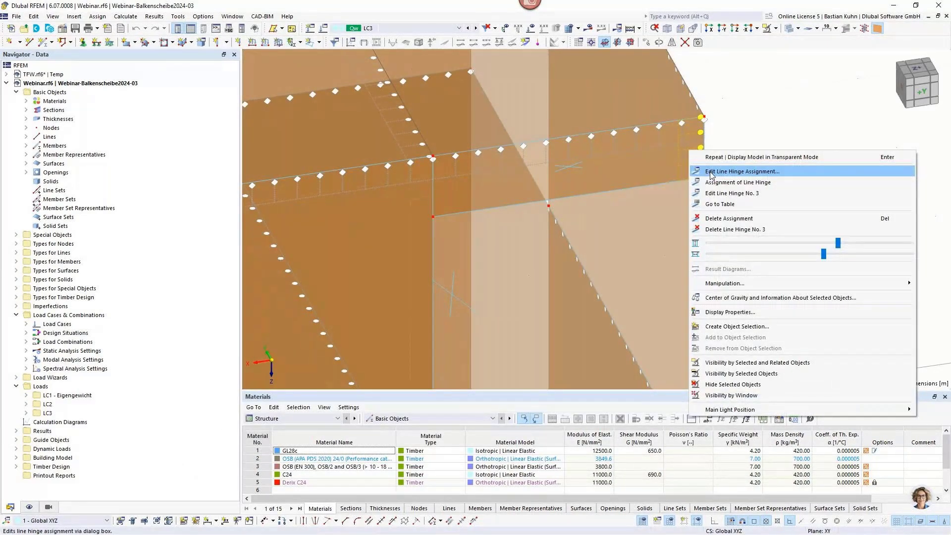
pyautogui.click(688, 186)
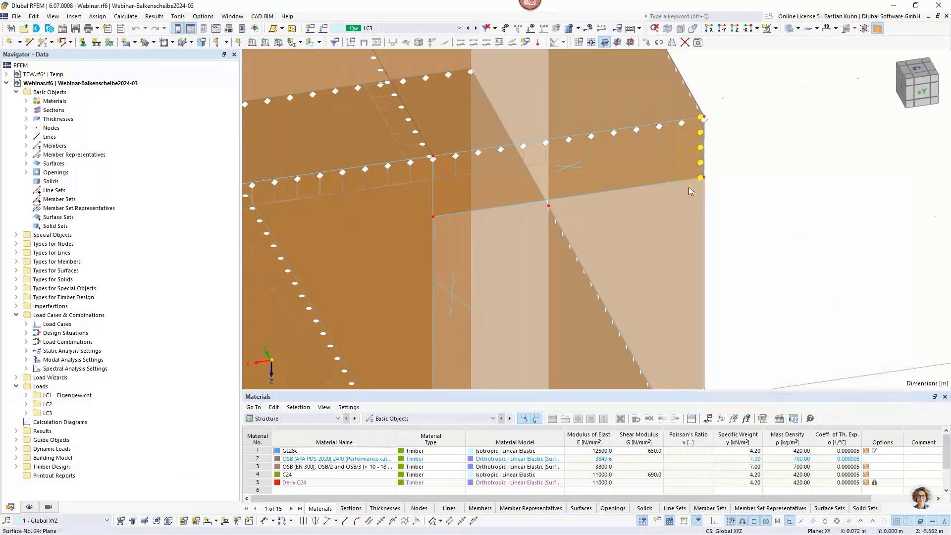
pyautogui.rightClick(690, 191)
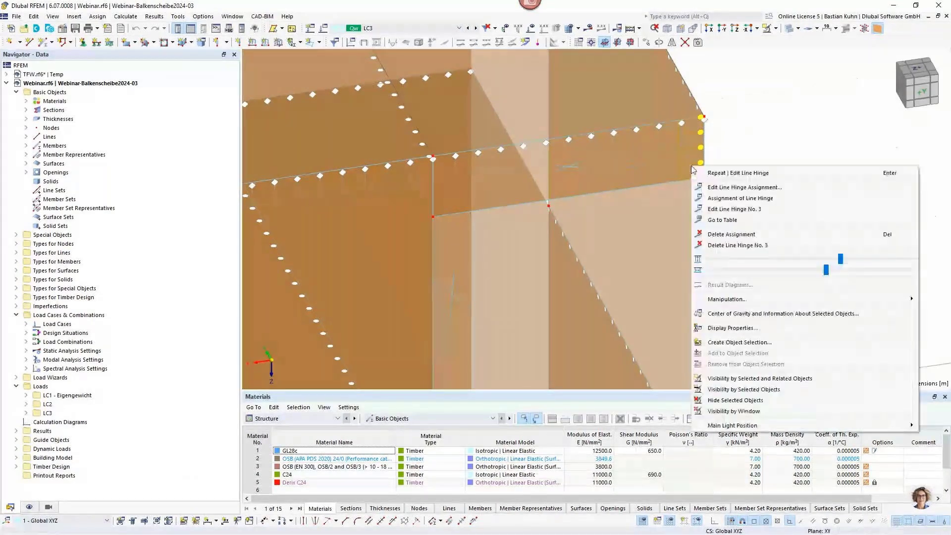
pyautogui.click(711, 208)
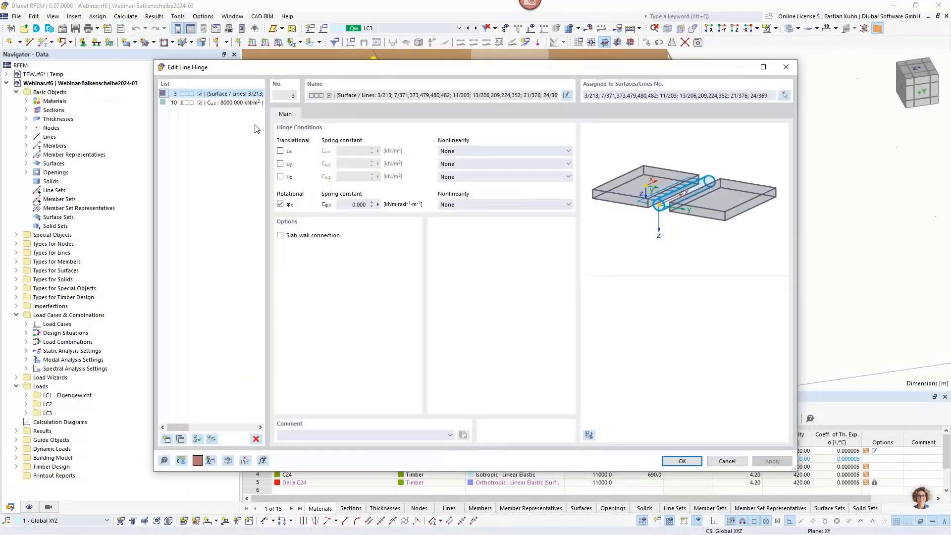
pyautogui.click(223, 103)
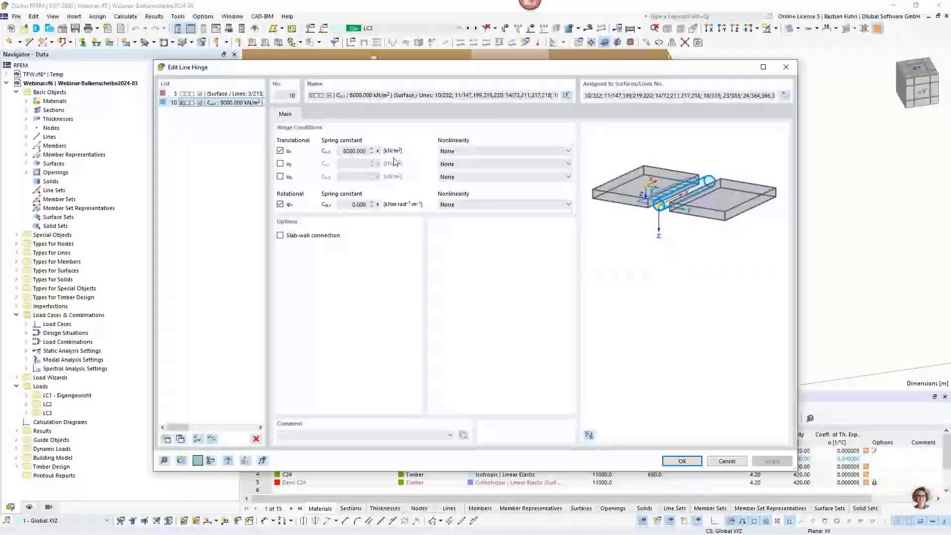
pyautogui.click(783, 69)
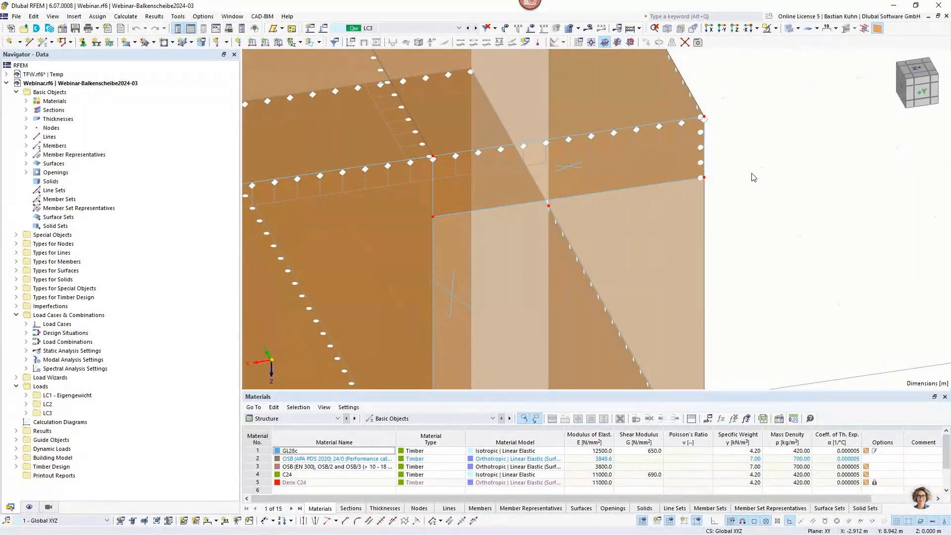
# Extend the vertical edges of both window openings (lines 483, 485, 487, 489) on both sides to the next member/line by creating new lines
pyautogui.scroll(-3, 401, 154)
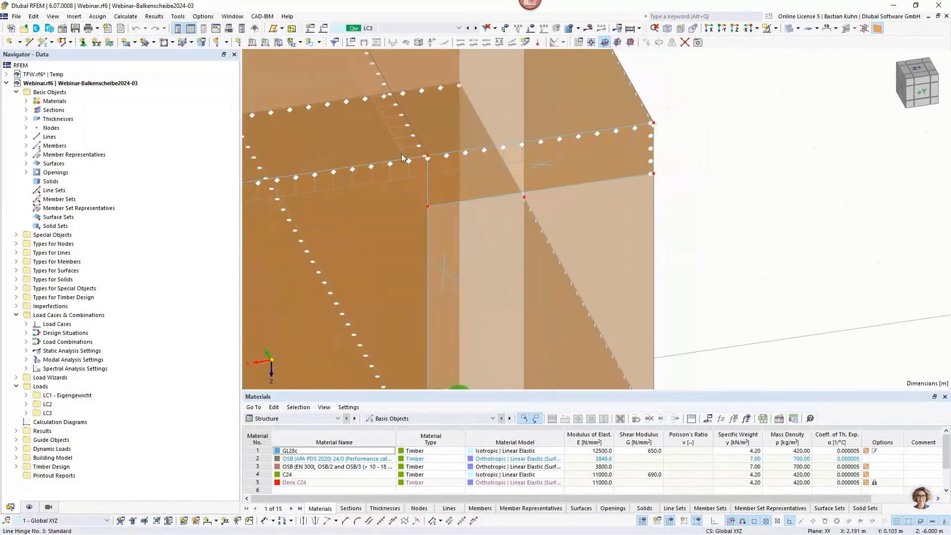
pyautogui.scroll(-5, 401, 154)
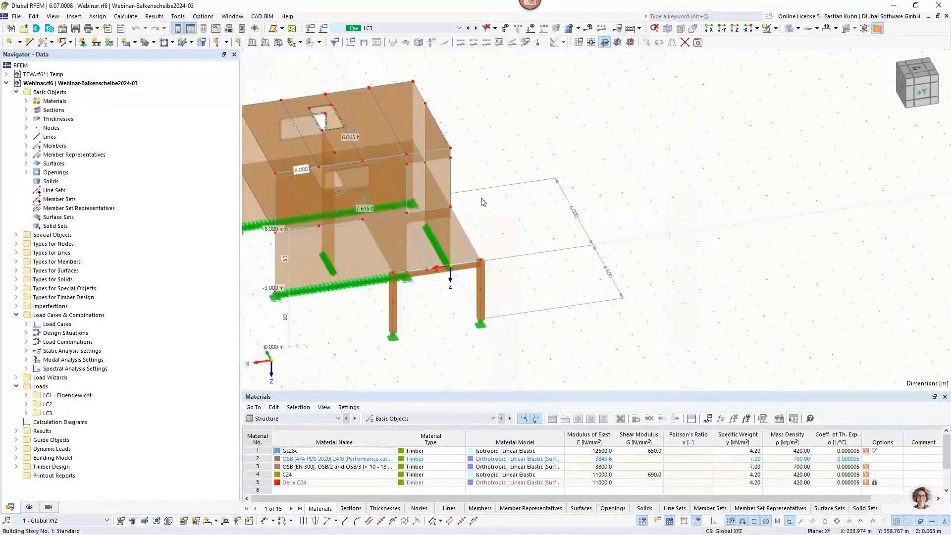
pyautogui.scroll(-1, 386, 211)
pyautogui.keyDown('ctrl'); pyautogui.moveTo(386, 211); pyautogui.dragTo(618, 181, button='middle'); pyautogui.keyUp('ctrl')
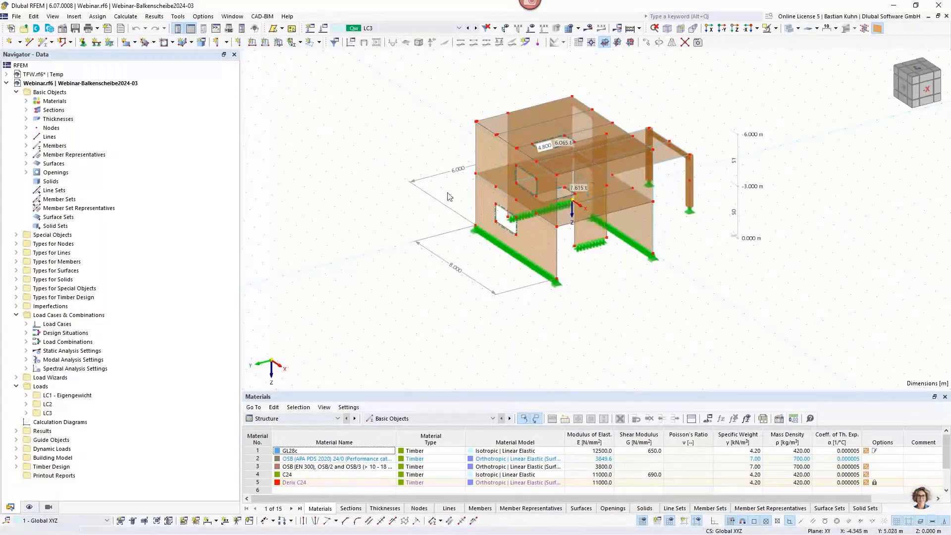
pyautogui.moveTo(449, 198); pyautogui.dragTo(626, 230, button='middle')
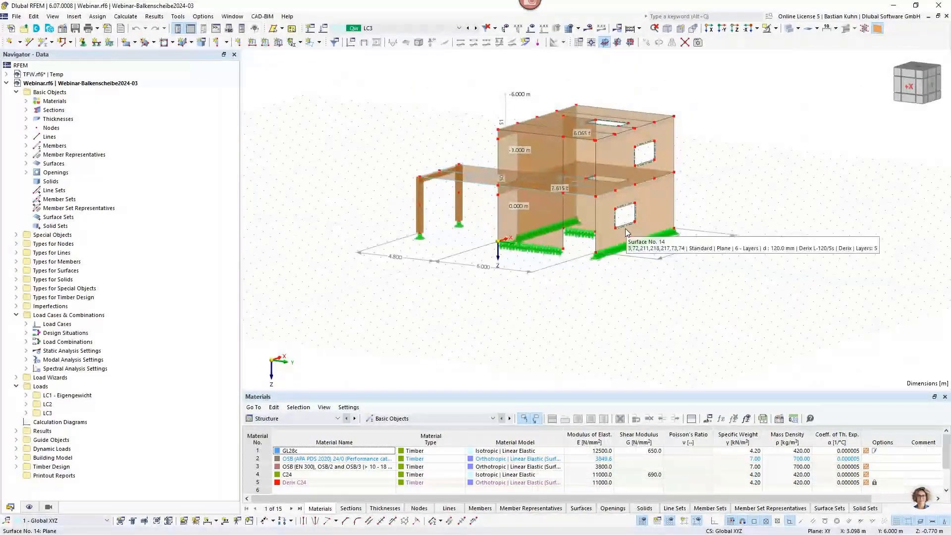
pyautogui.scroll(3, 625, 228)
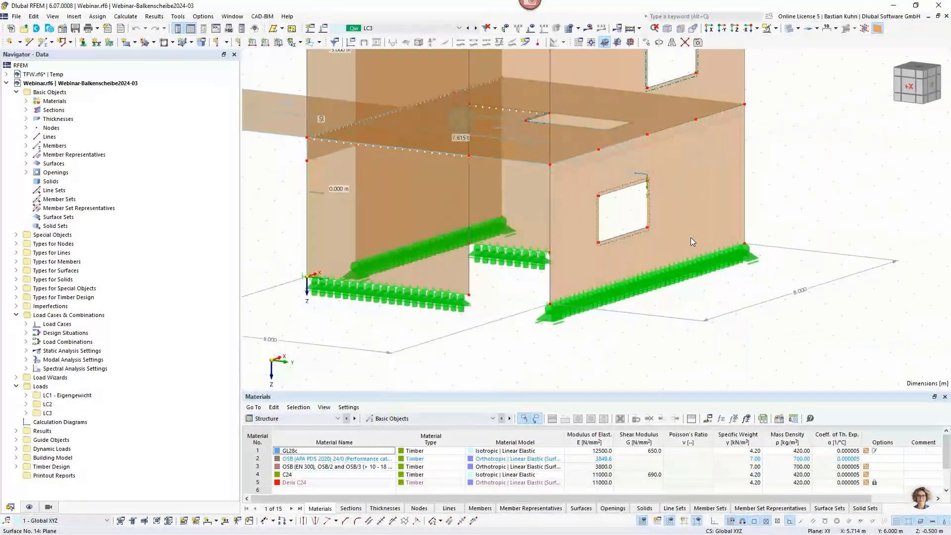
pyautogui.moveTo(690, 234); pyautogui.dragTo(677, 293, button='middle')
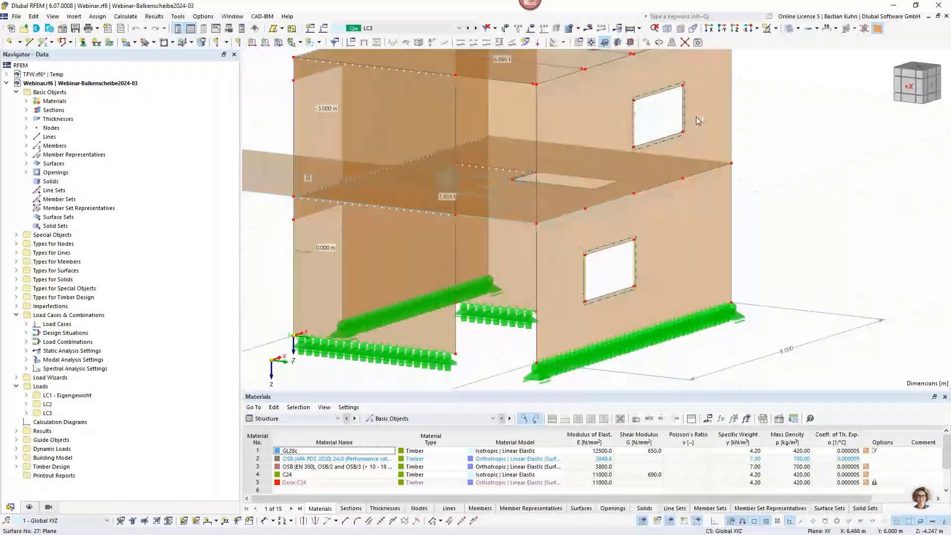
pyautogui.rightClick(682, 108)
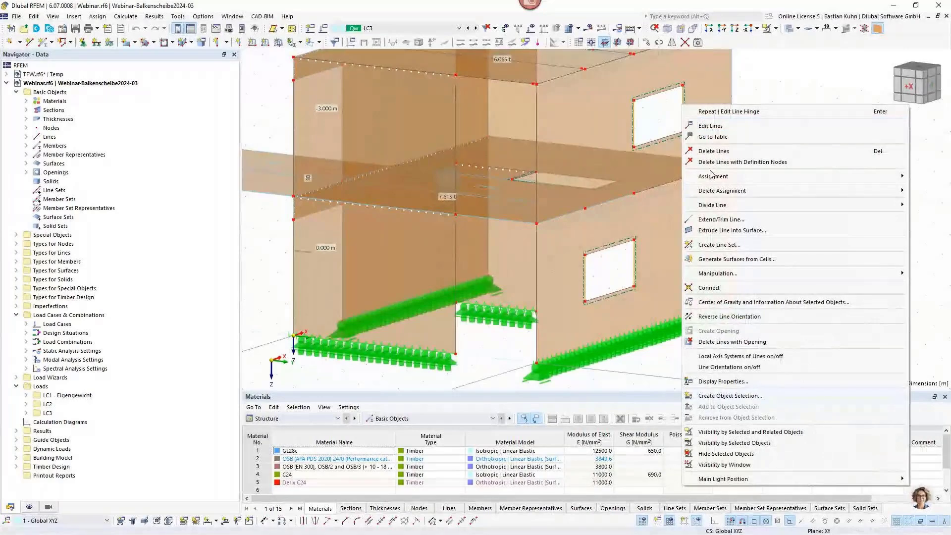
pyautogui.click(710, 218)
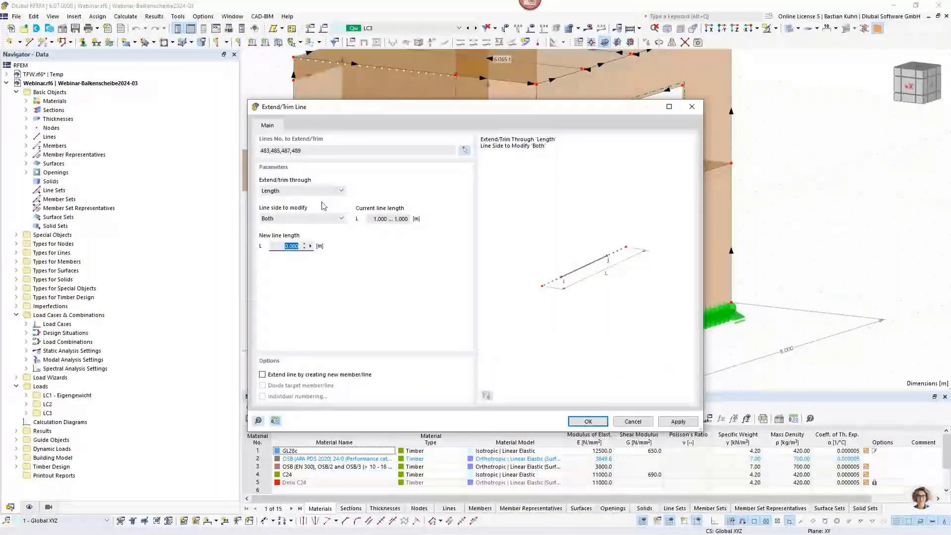
pyautogui.click(322, 191)
pyautogui.click(319, 215)
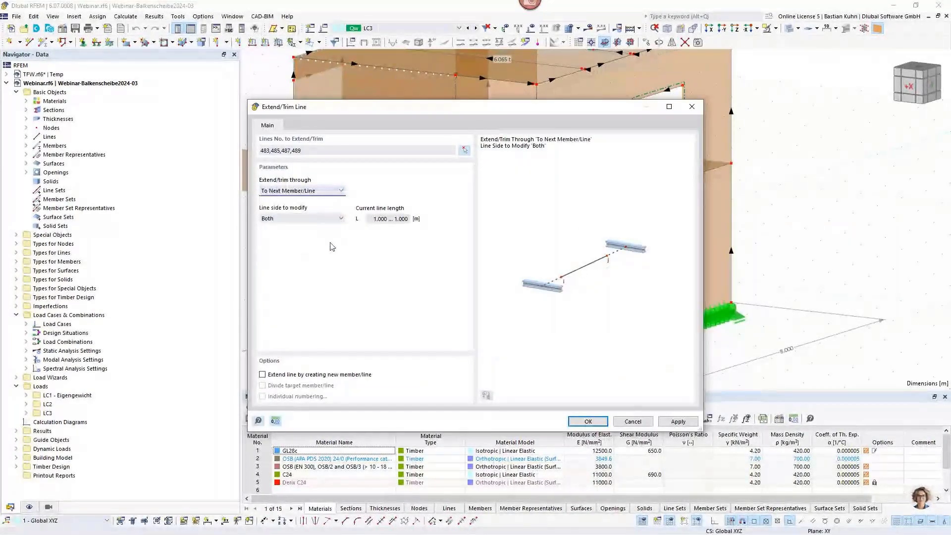
pyautogui.click(263, 374)
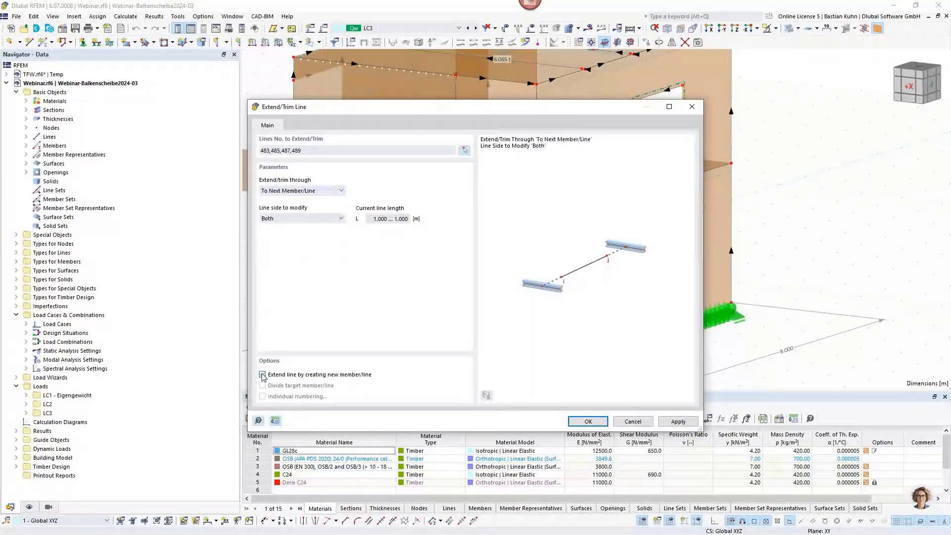
pyautogui.click(587, 420)
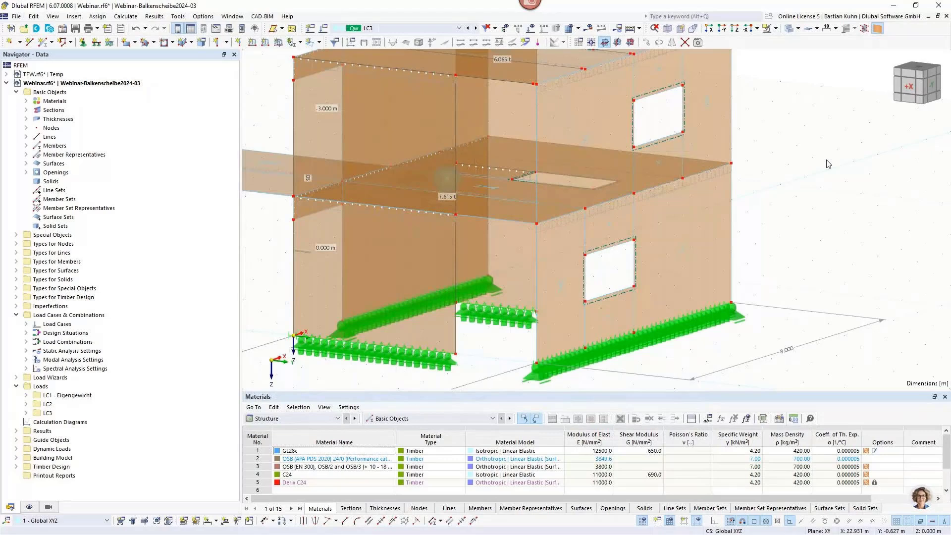
# Examine how the extended window edges divide the exterior wall, using oblique and straight-on views of the building
pyautogui.scroll(-3, 828, 164)
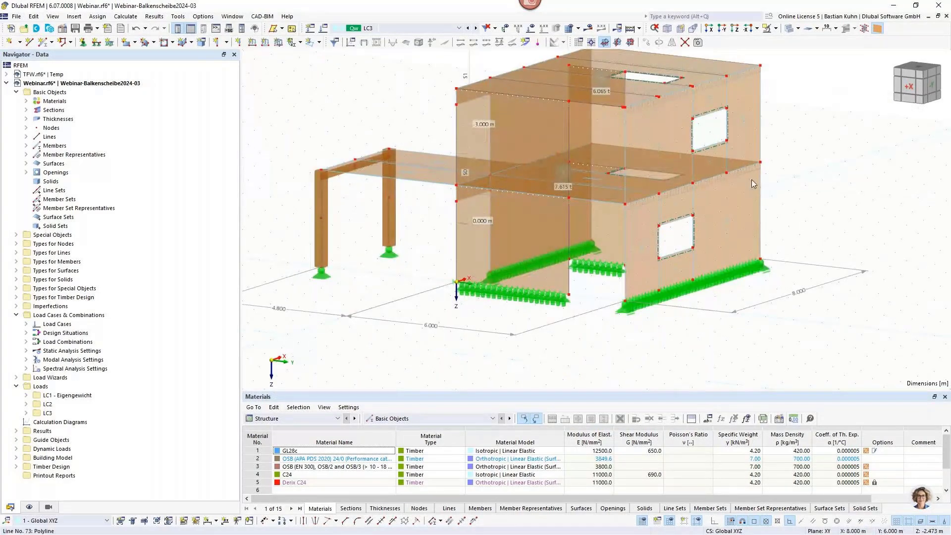
pyautogui.moveTo(751, 180); pyautogui.dragTo(728, 151, button='middle')
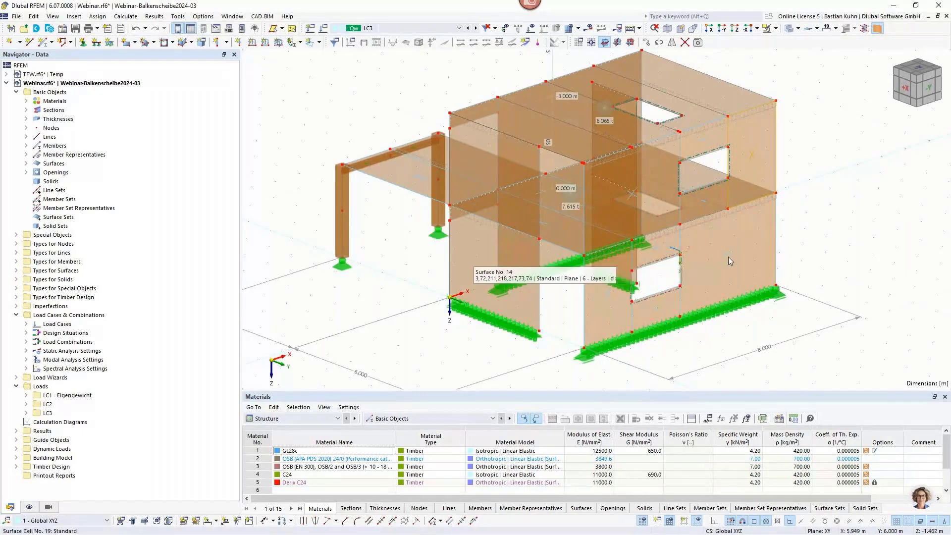
pyautogui.moveTo(728, 258)
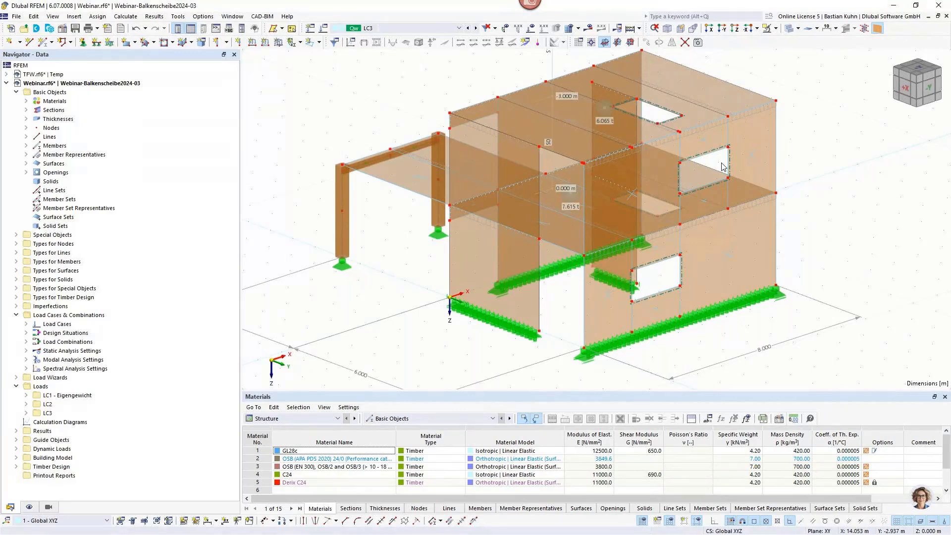
pyautogui.moveTo(824, 176); pyautogui.dragTo(781, 221, button='middle')
pyautogui.hotkey('ctrl', '2')
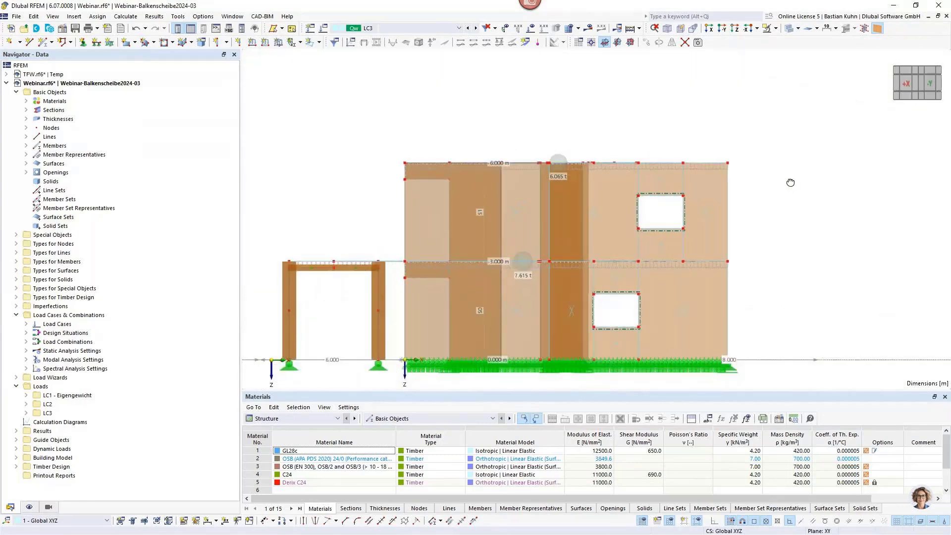
pyautogui.hotkey('ctrl', '1')
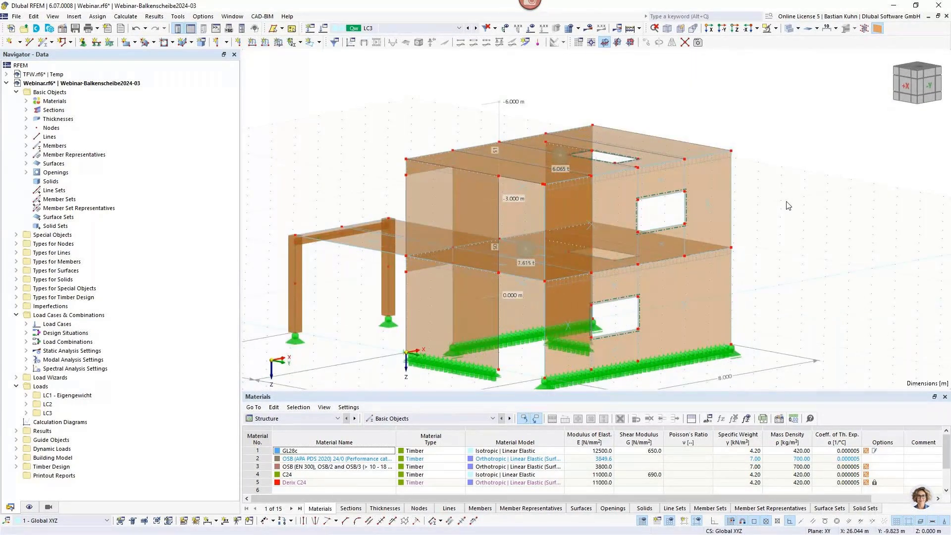
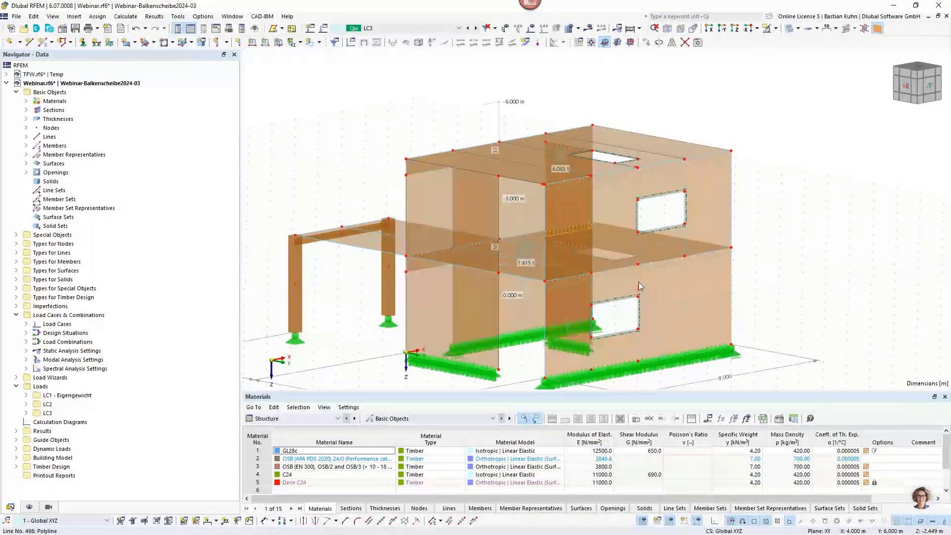
pyautogui.scroll(2, 781, 230)
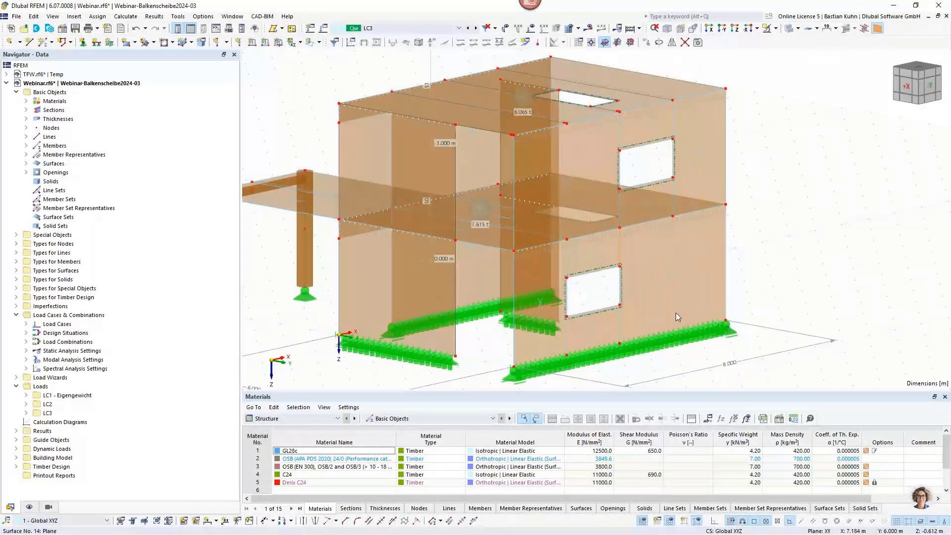
# Divide the ground-floor exterior wall, surface No. 14, with its intersecting lines
pyautogui.keyDown('ctrl'); pyautogui.moveTo(619, 319); pyautogui.dragTo(680, 307, button='middle'); pyautogui.keyUp('ctrl')
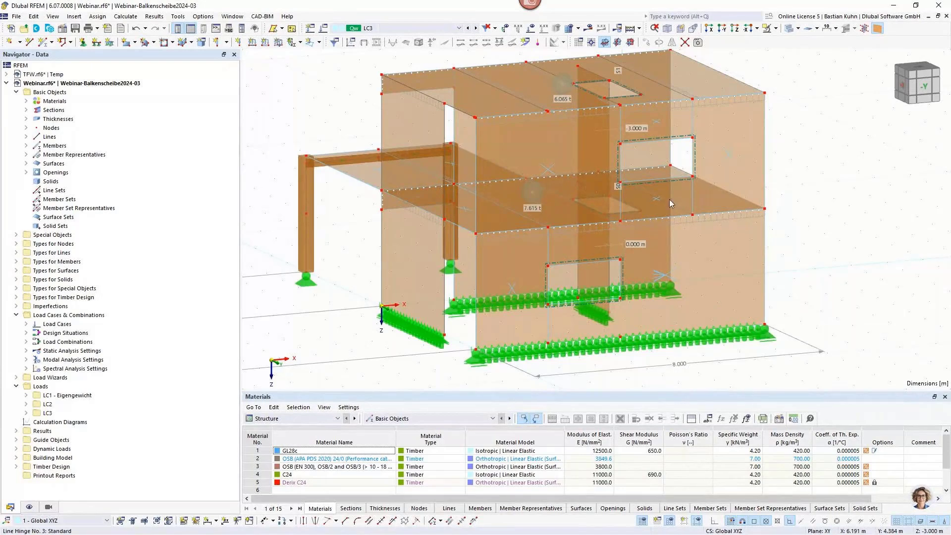
pyautogui.click(646, 194)
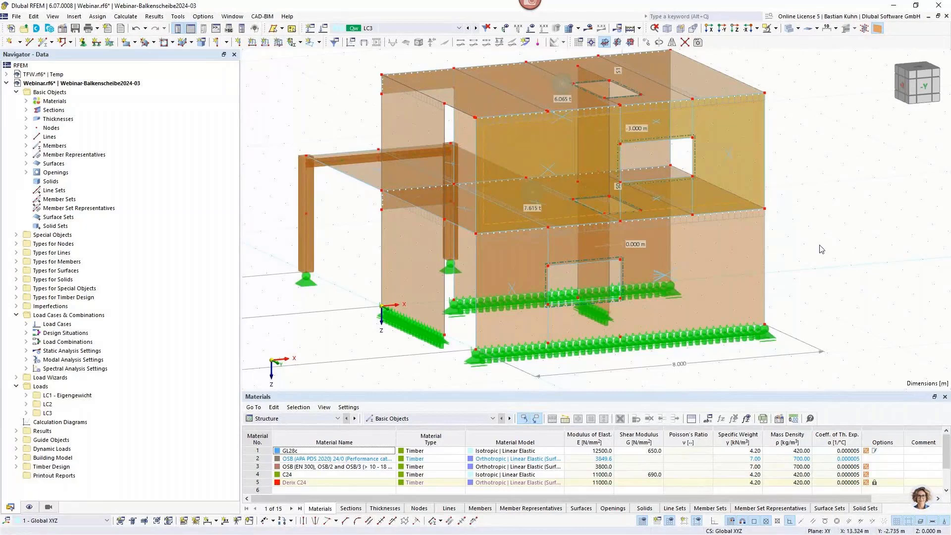
pyautogui.scroll(-2, 821, 248)
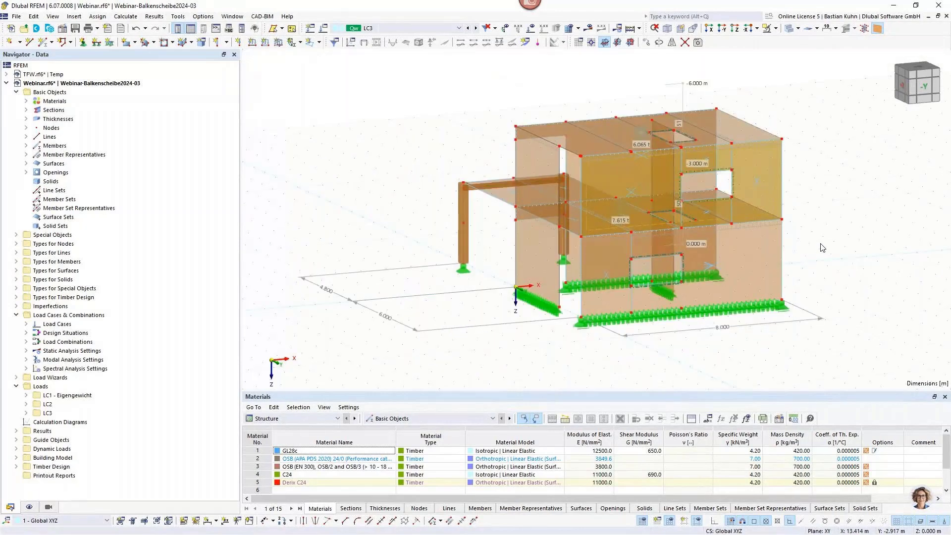
pyautogui.keyDown('ctrl'); pyautogui.moveTo(822, 247); pyautogui.dragTo(744, 261, button='middle'); pyautogui.keyUp('ctrl')
pyautogui.scroll(2, 745, 261)
pyautogui.rightClick(744, 260)
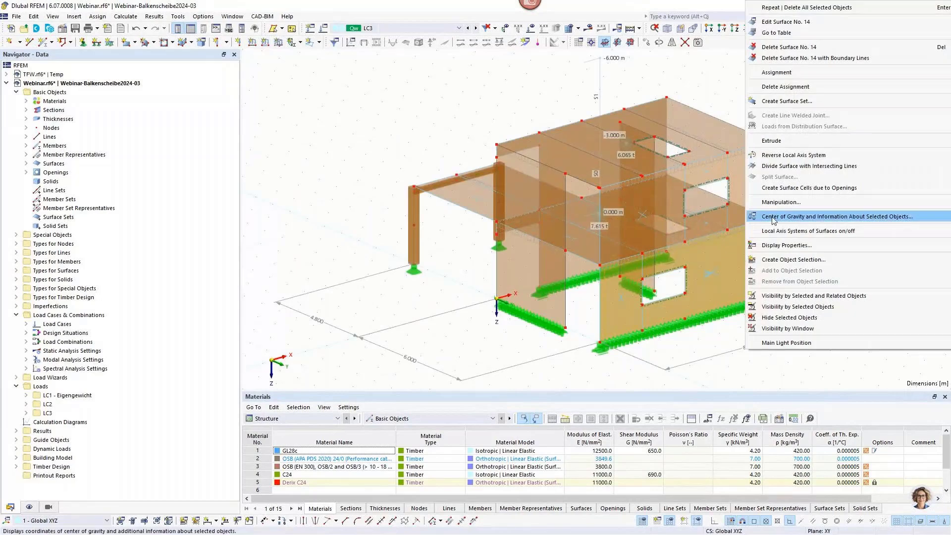
pyautogui.click(788, 47)
pyautogui.click(514, 314)
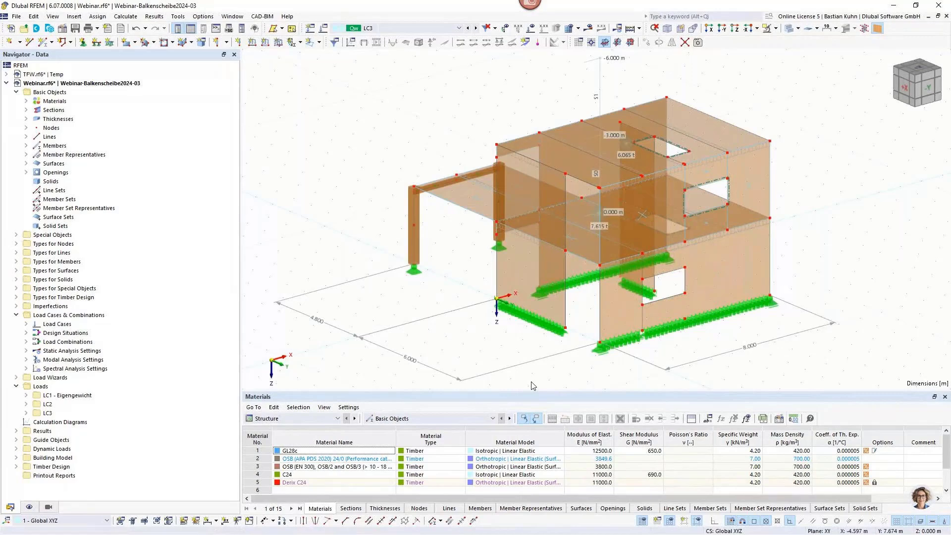
# Extend line No. 489 of the ground-floor window on both sides to the next member/line by creating new lines
pyautogui.rightClick(685, 283)
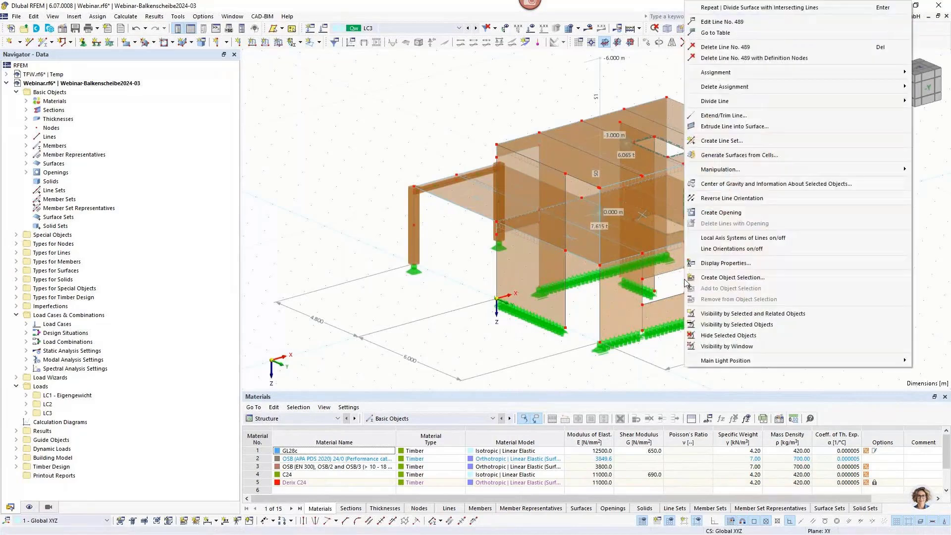
pyautogui.click(730, 117)
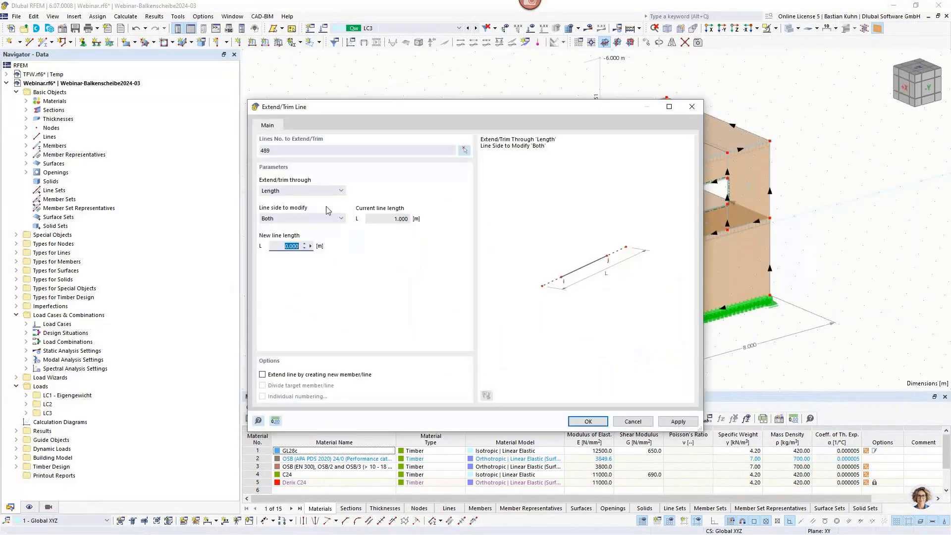
pyautogui.click(302, 190)
pyautogui.click(287, 215)
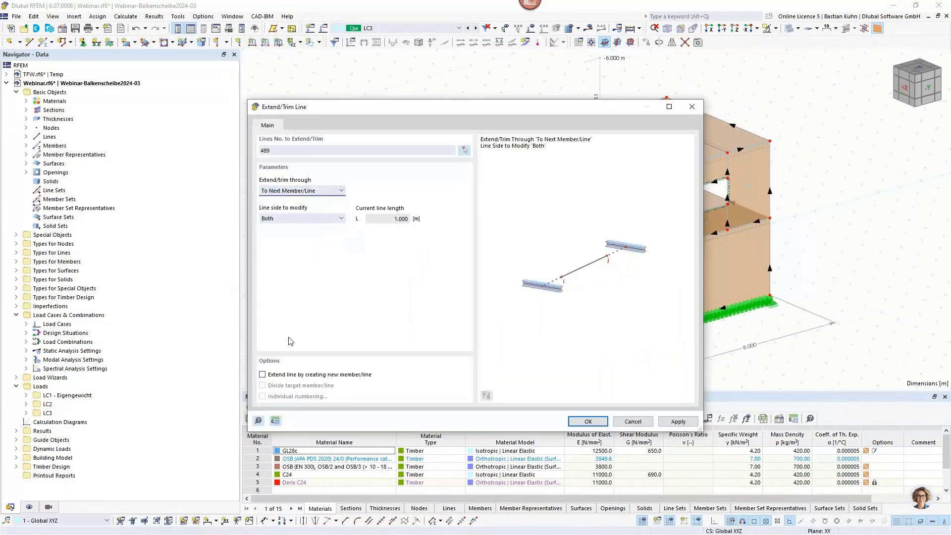
pyautogui.click(263, 375)
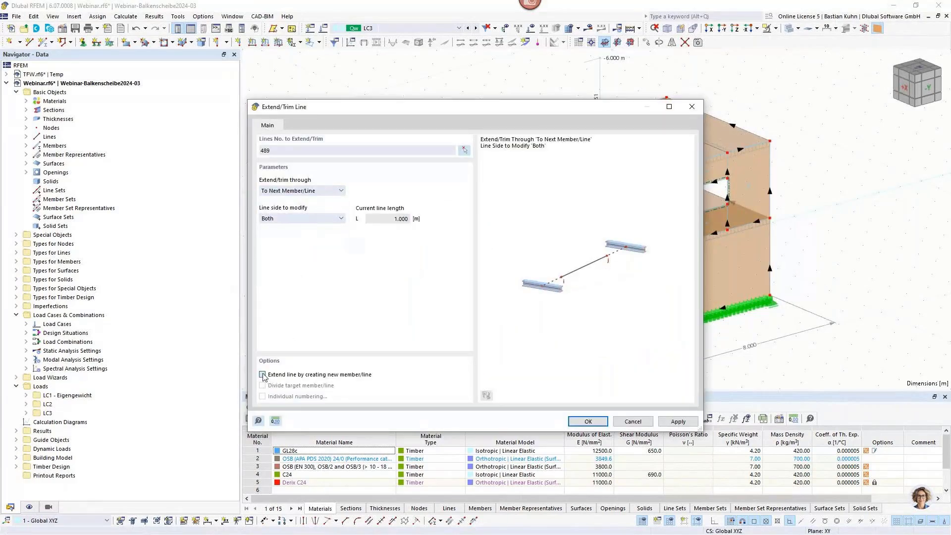
pyautogui.click(588, 422)
# Define a new line hinge with displacement in x released and a spring constant of 8000 kN/m², keeping the rotational release about x
pyautogui.scroll(5, 670, 283)
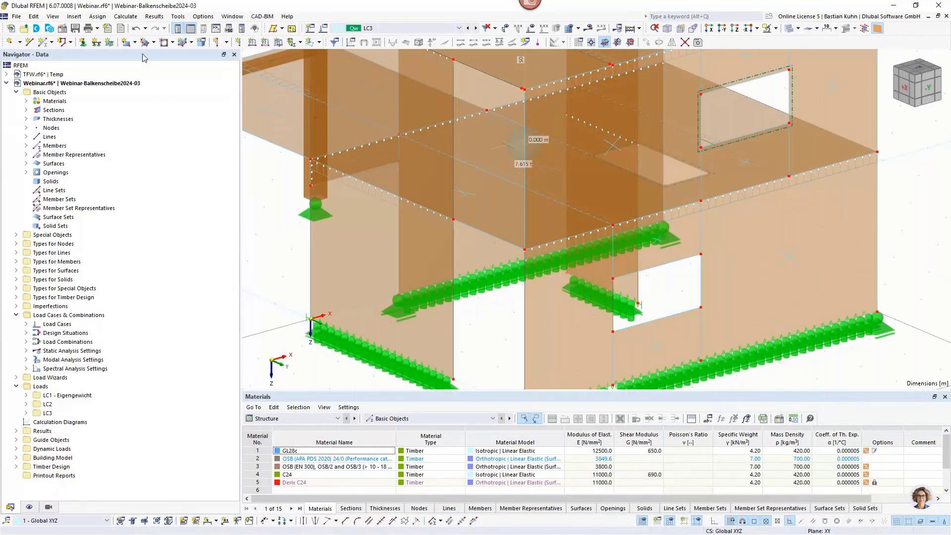
pyautogui.click(74, 17)
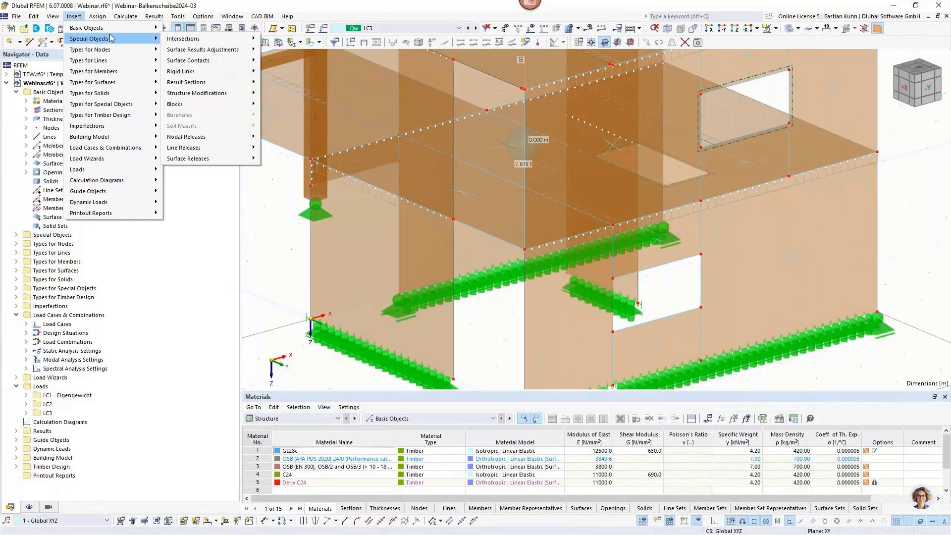
pyautogui.moveTo(114, 59)
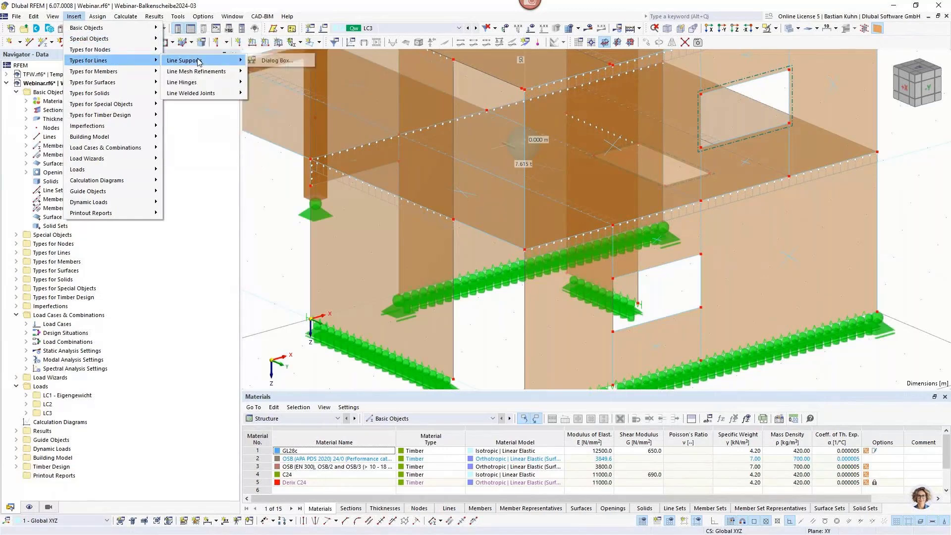
pyautogui.moveTo(198, 82)
pyautogui.click(274, 82)
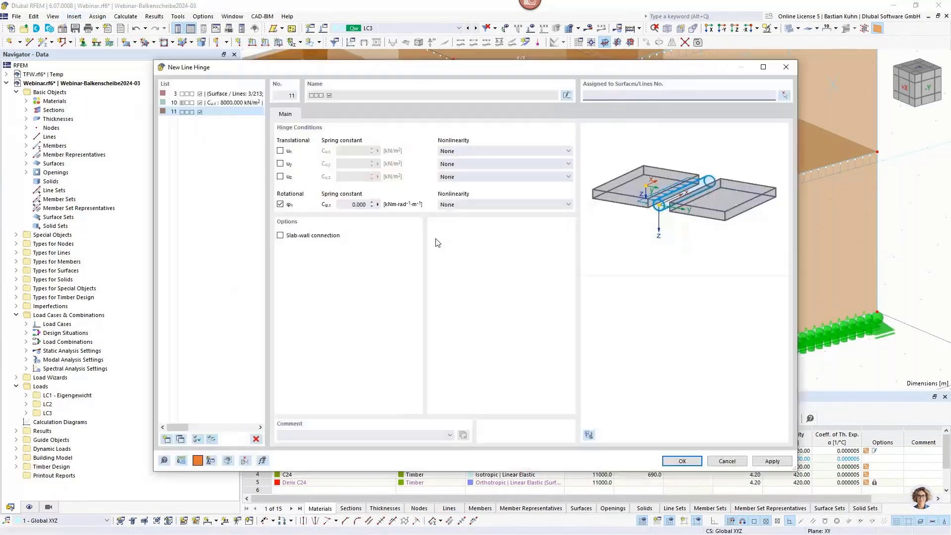
pyautogui.click(279, 151)
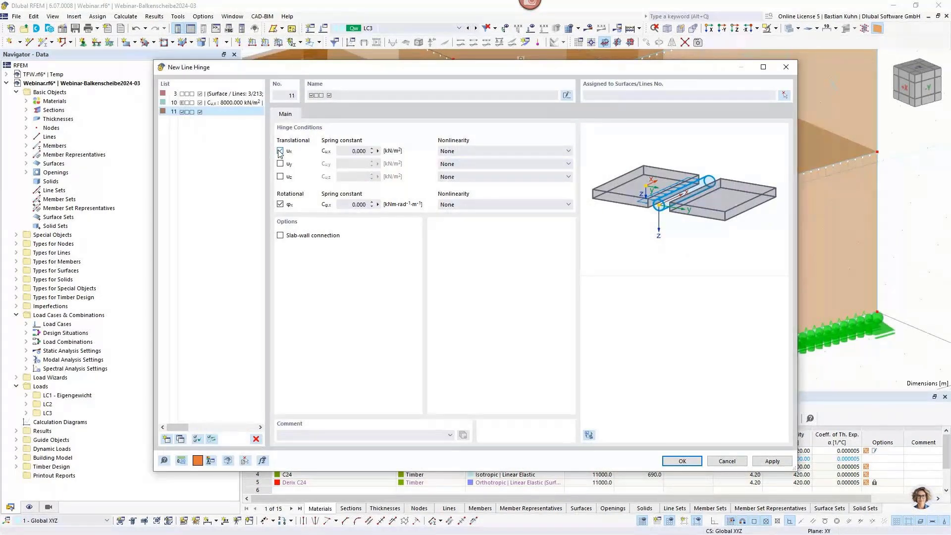
pyautogui.click(352, 151)
# Assign the new line hinge to lines 495 and 496 of surface No. 2 beside the ground-floor window
pyautogui.click(785, 96)
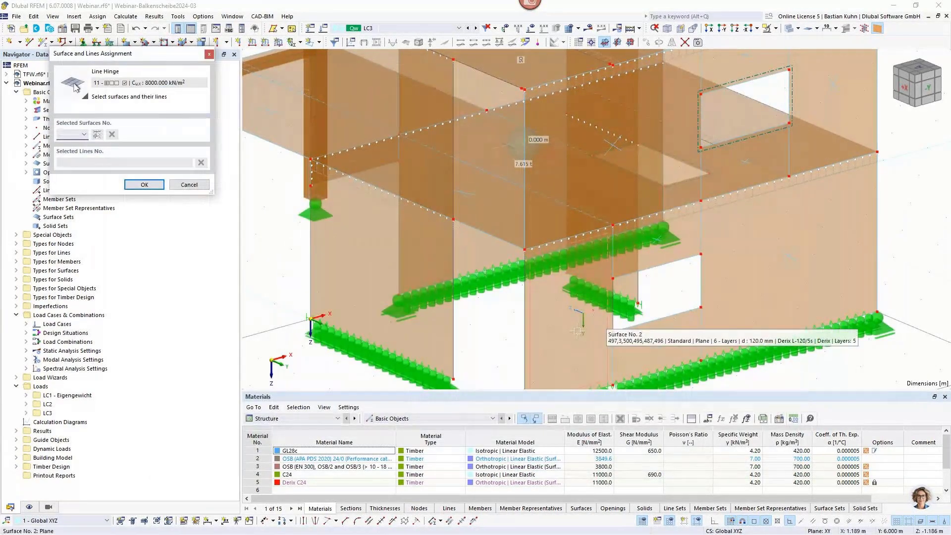
pyautogui.click(613, 345)
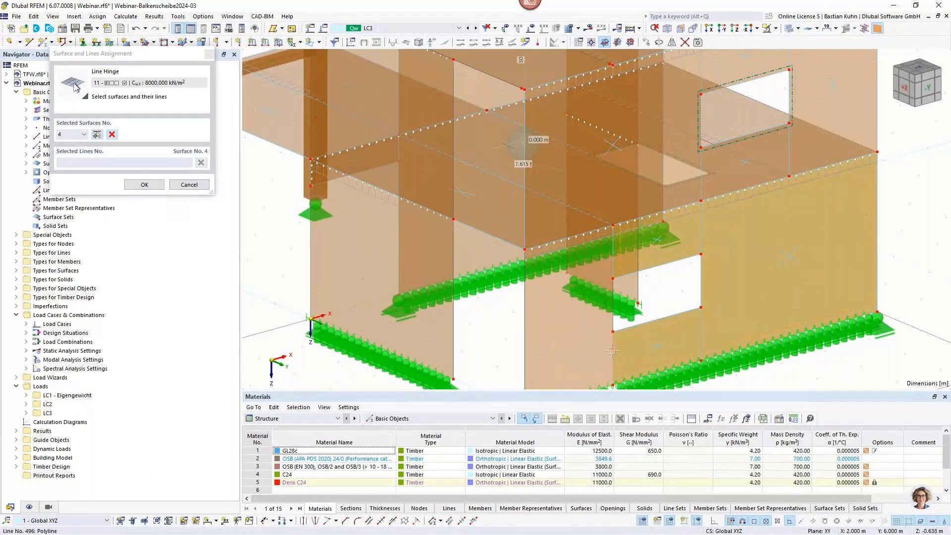
pyautogui.click(607, 351)
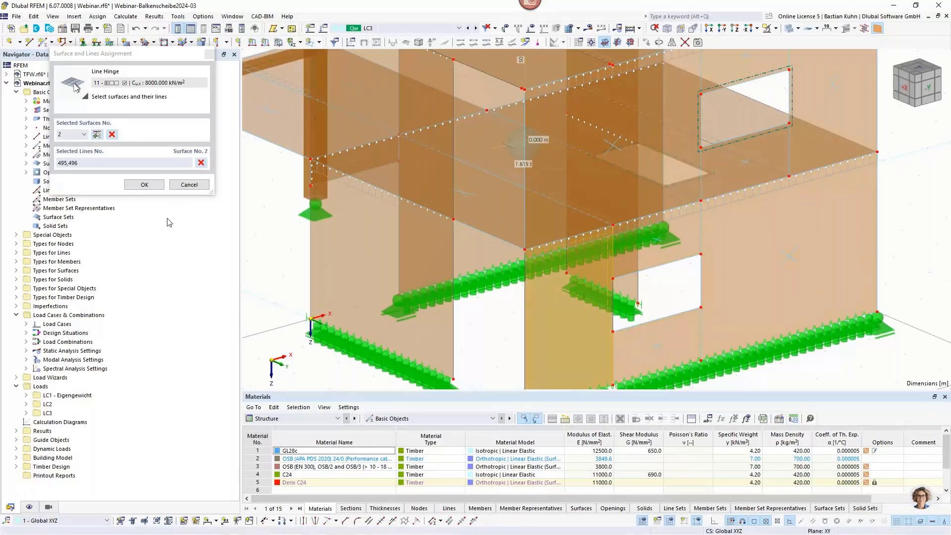
pyautogui.click(144, 184)
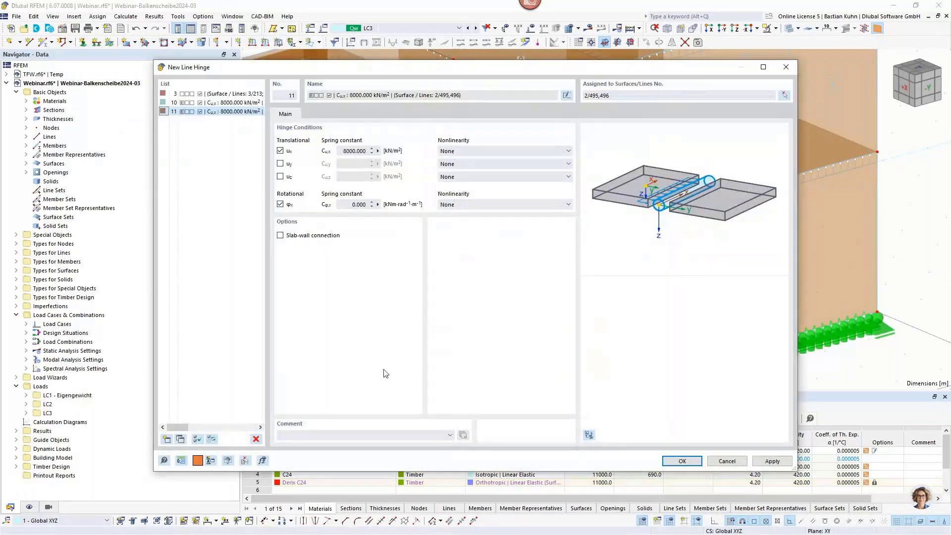
pyautogui.press('Return')
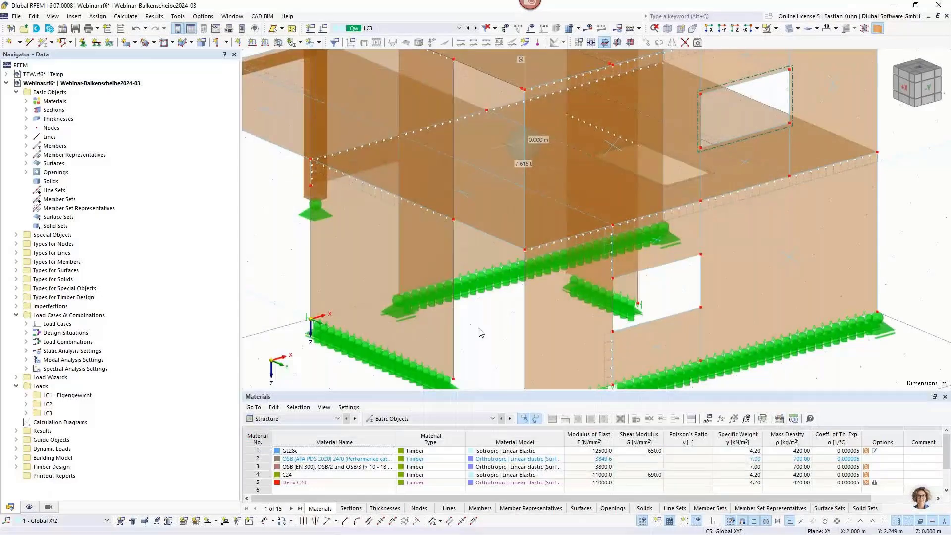
# Switch to load case LC1 and display its loads on the building for inspection
pyautogui.scroll(-2, 449, 258)
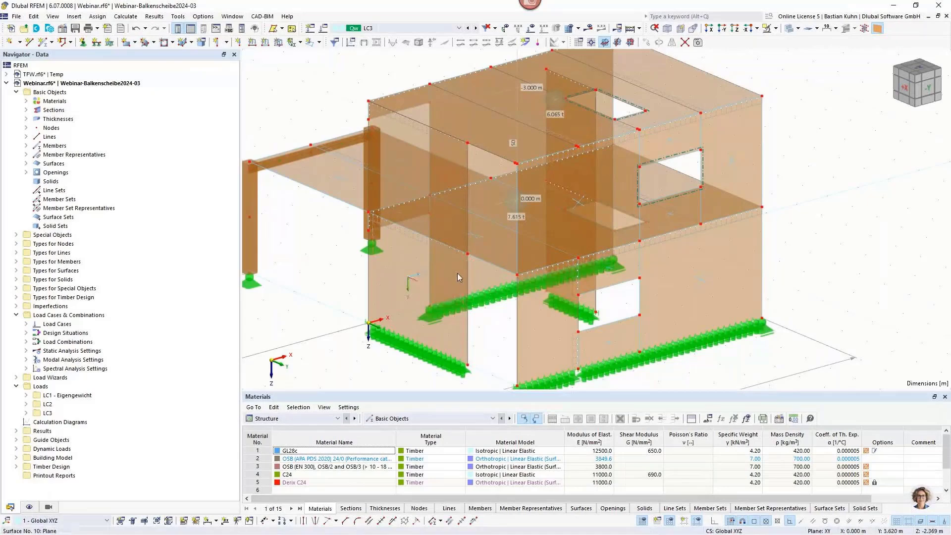
pyautogui.scroll(-2, 456, 272)
pyautogui.scroll(-1, 457, 272)
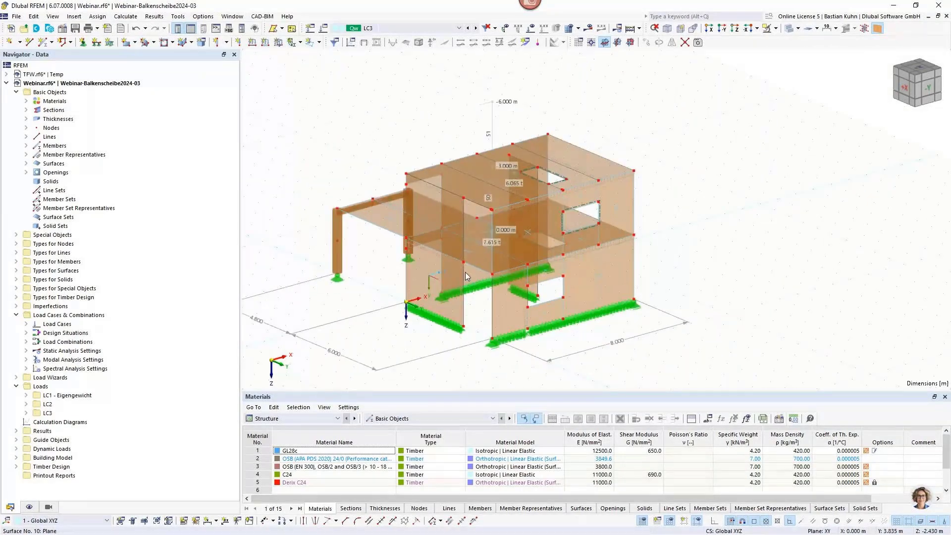
pyautogui.click(416, 28)
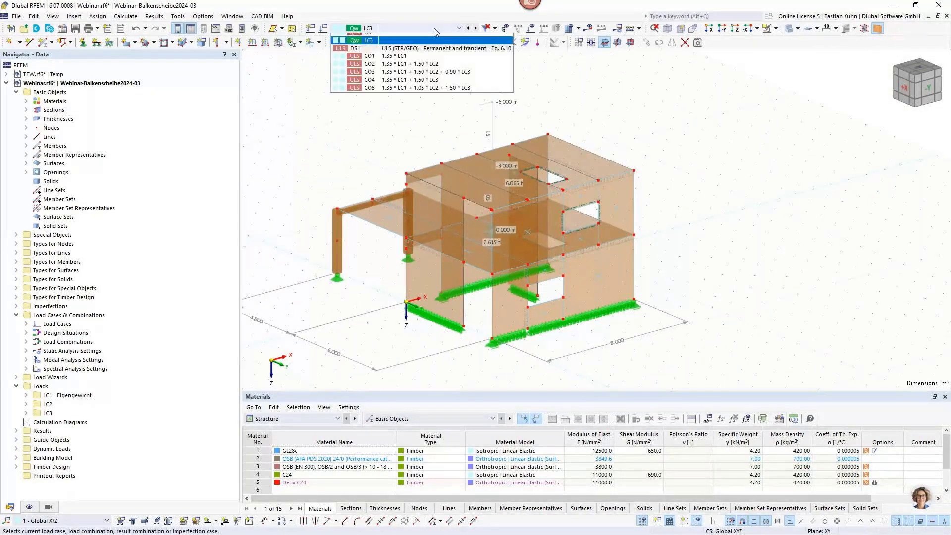
pyautogui.click(428, 40)
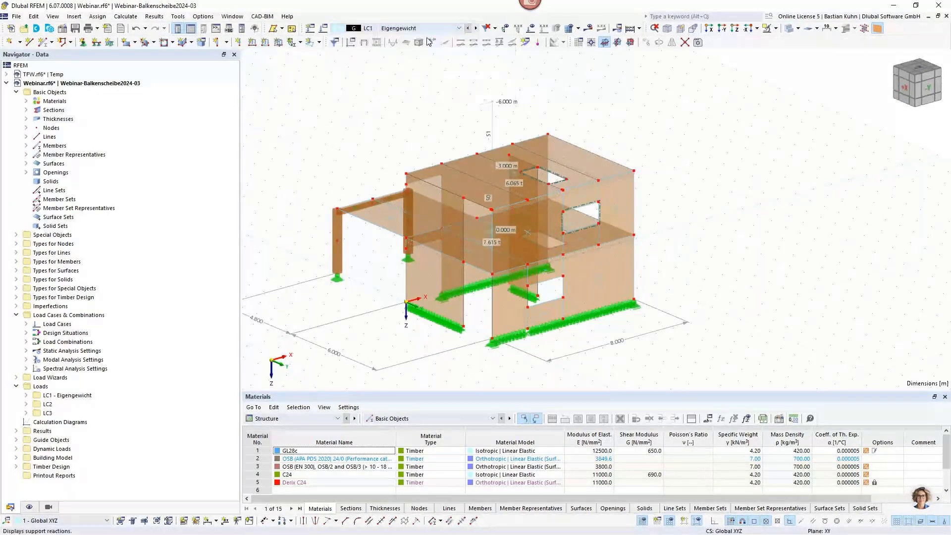
pyautogui.keyDown('ctrl'); pyautogui.moveTo(424, 106); pyautogui.dragTo(525, 34, button='middle'); pyautogui.keyUp('ctrl')
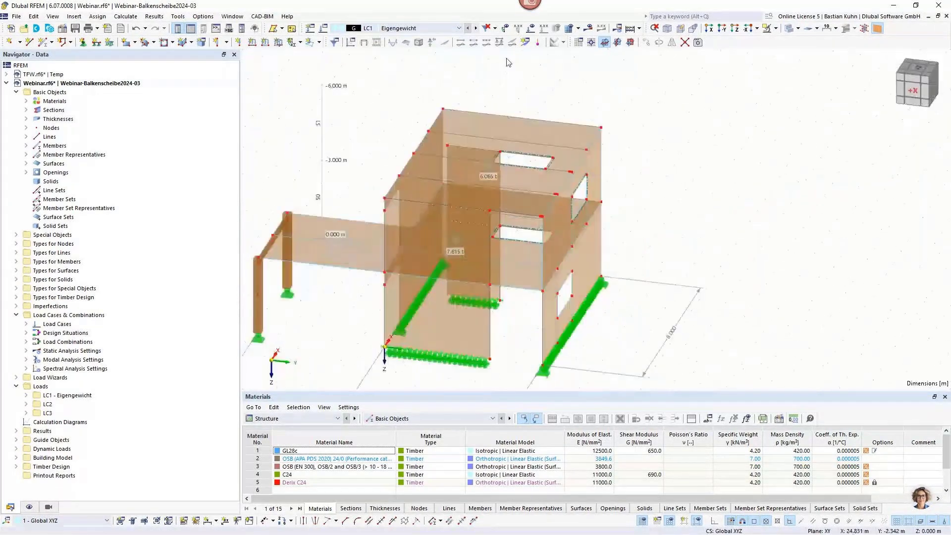
pyautogui.click(531, 29)
pyautogui.keyDown('ctrl'); pyautogui.moveTo(421, 137); pyautogui.dragTo(602, 252, button='middle'); pyautogui.keyUp('ctrl')
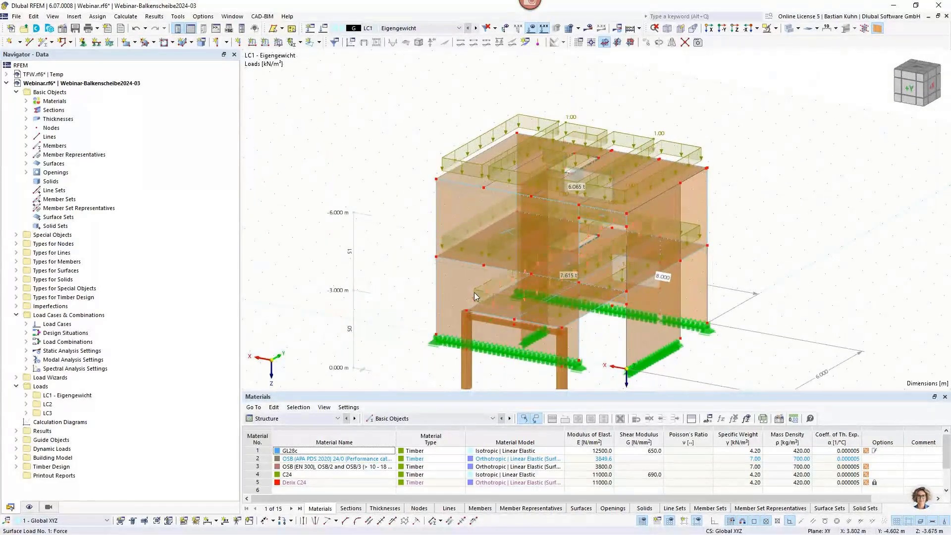
# Inspect the loads of load cases LC2 and LC3 on the building, finishing with the load display hidden
pyautogui.click(476, 28)
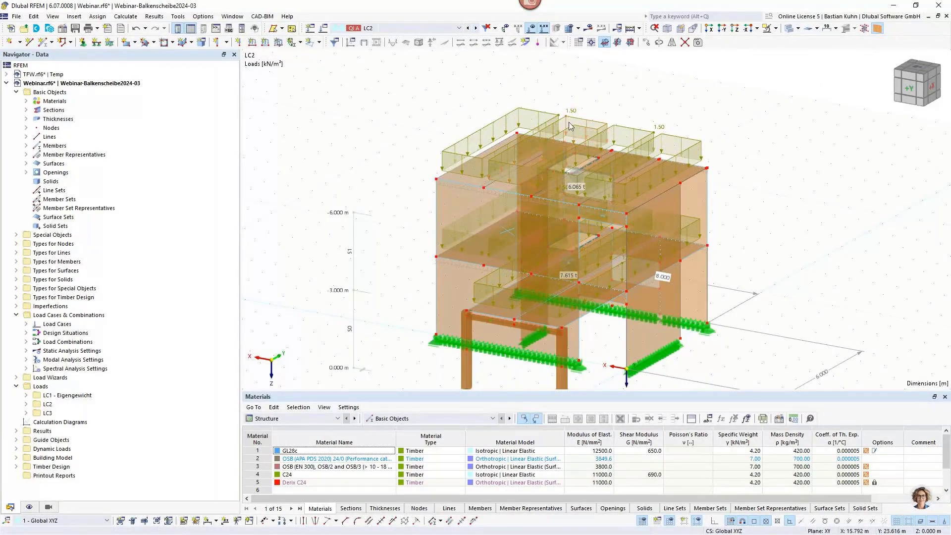
pyautogui.moveTo(613, 103); pyautogui.dragTo(535, 99, button='middle')
pyautogui.click(446, 28)
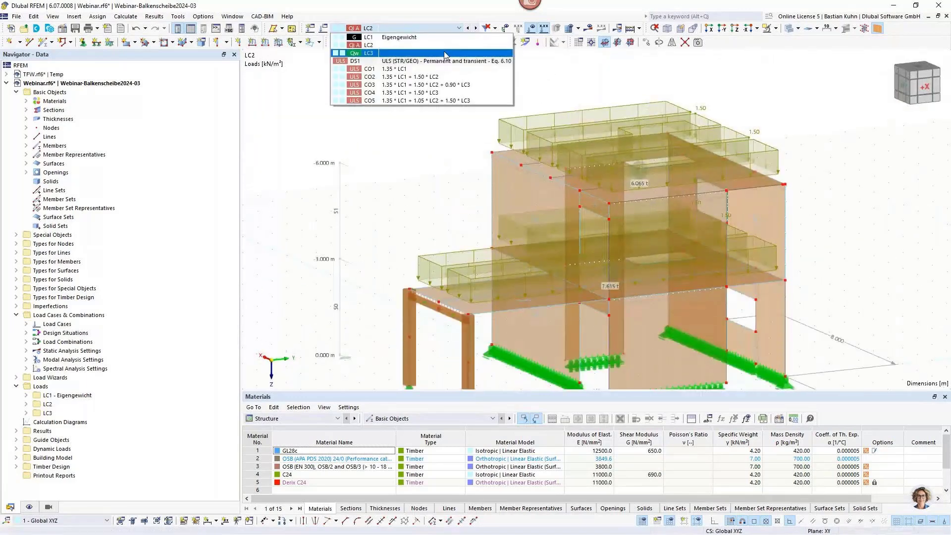
pyautogui.click(446, 53)
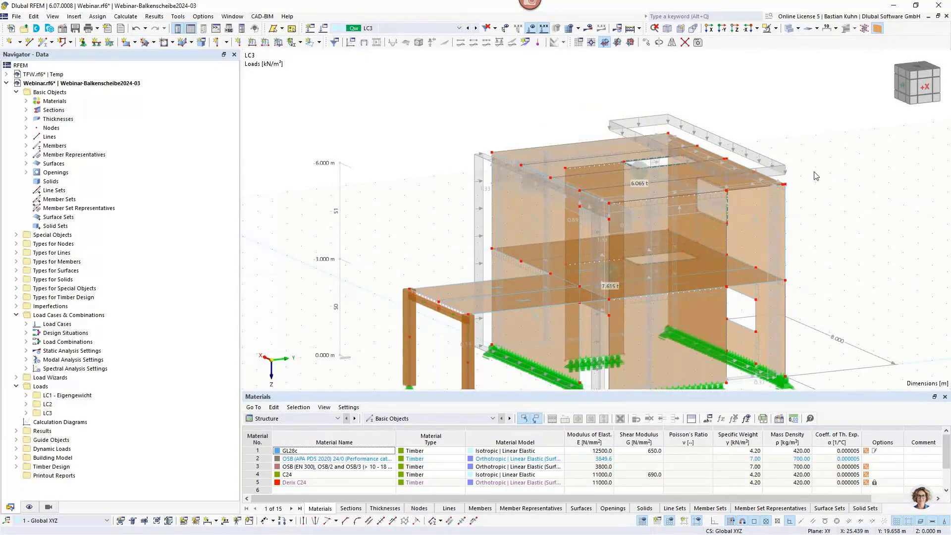
pyautogui.keyDown('ctrl'); pyautogui.moveTo(814, 176); pyautogui.dragTo(534, 258, button='middle'); pyautogui.keyUp('ctrl')
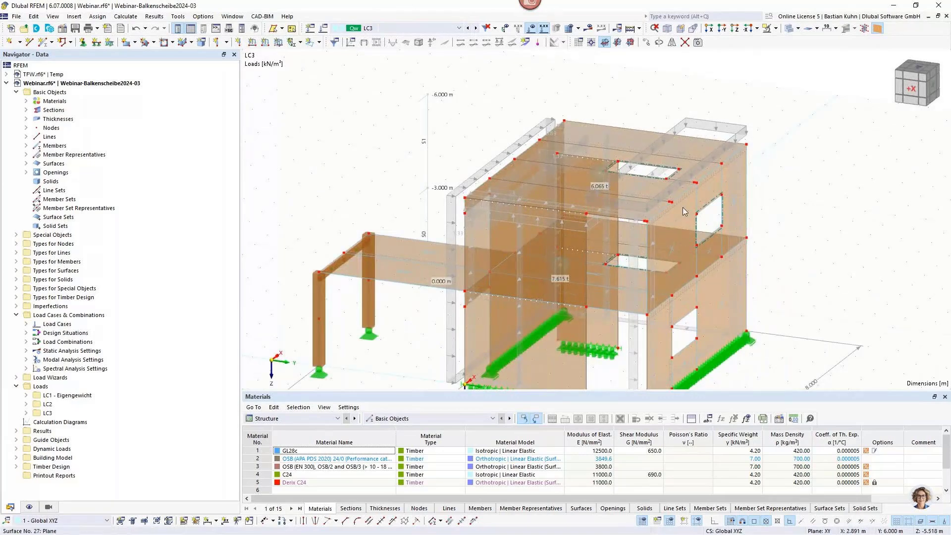
pyautogui.moveTo(529, 221); pyautogui.dragTo(545, 184, button='middle')
pyautogui.click(531, 27)
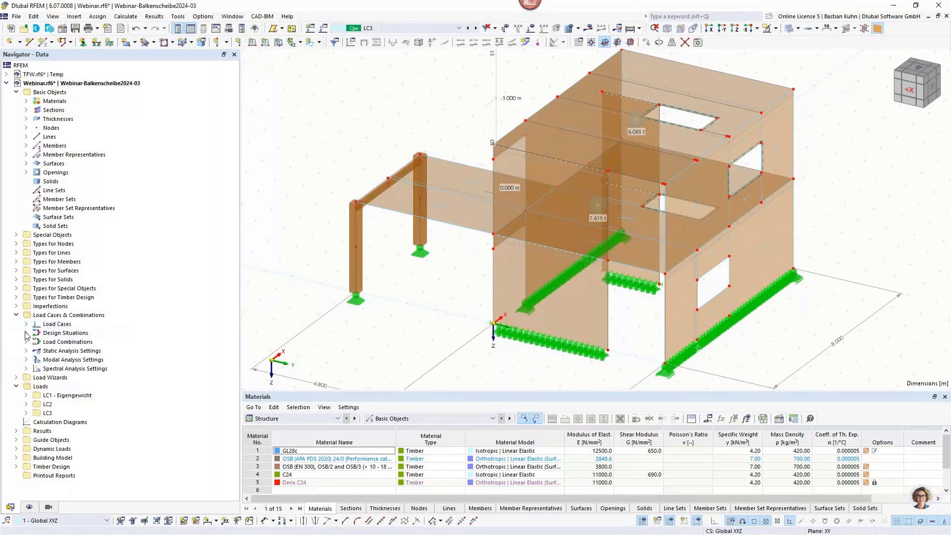
# Review the load combinations and the settings of CO1, including its structure modification, without changing anything
pyautogui.rightClick(37, 317)
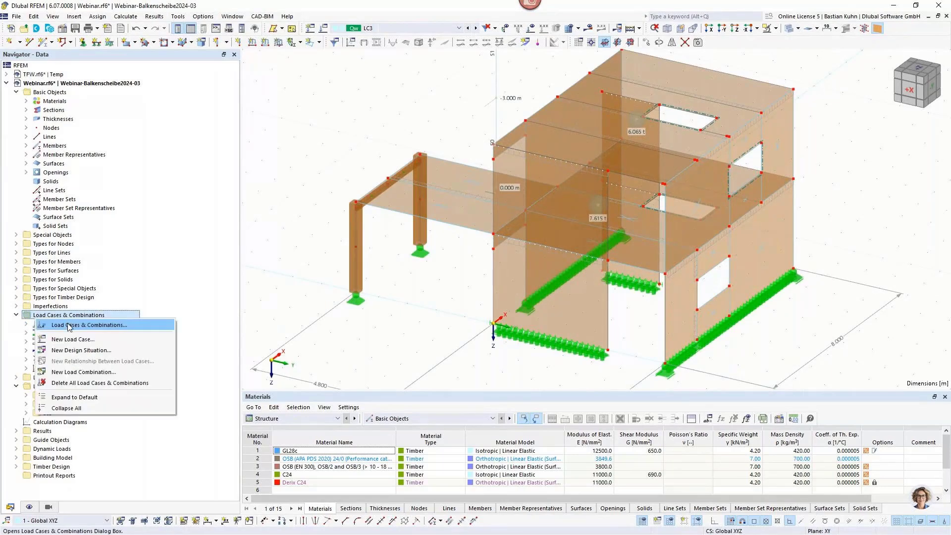
pyautogui.click(70, 324)
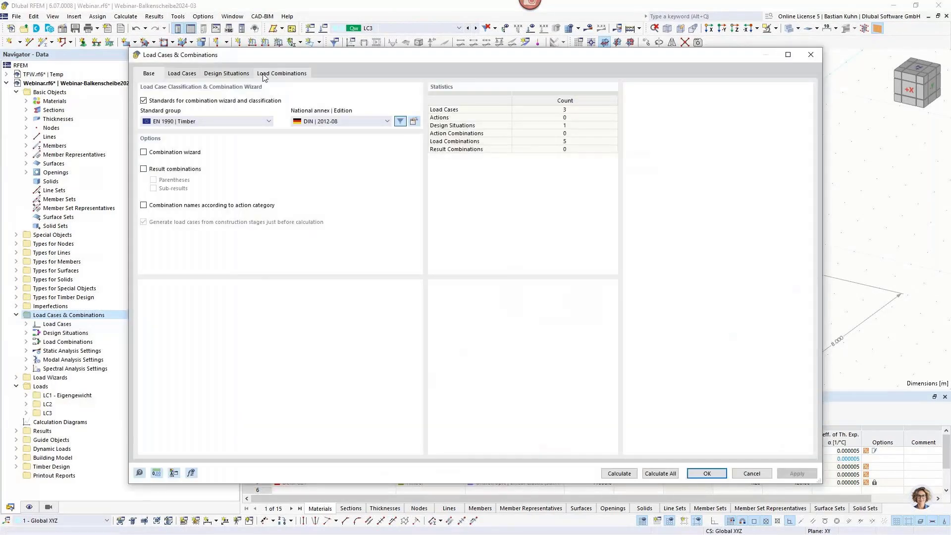
pyautogui.click(281, 73)
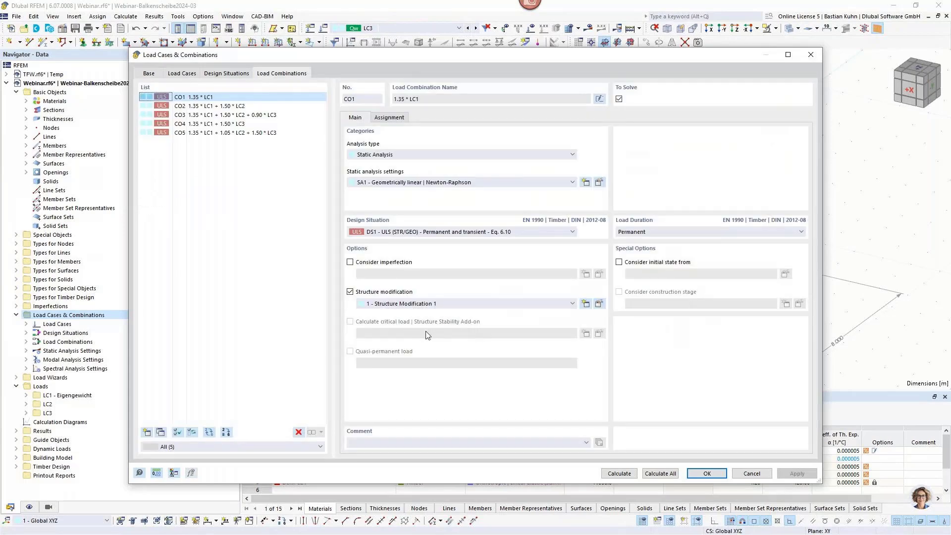
pyautogui.click(750, 475)
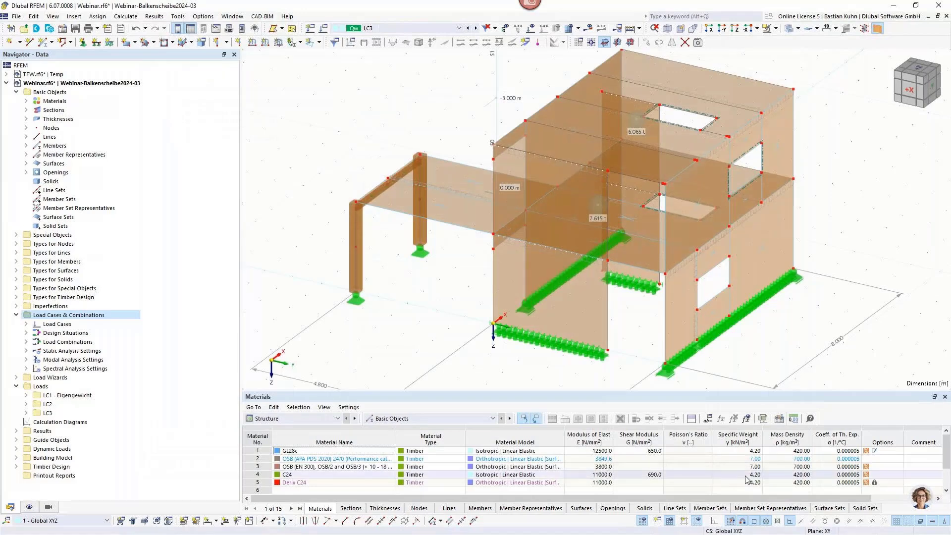
# Isolate the two-storey window wall and the parallel inner wall by showing only these selected surfaces and their related objects
pyautogui.scroll(-3, 446, 238)
pyautogui.keyDown('ctrl'); pyautogui.moveTo(446, 237); pyautogui.dragTo(457, 216, button='middle'); pyautogui.keyUp('ctrl')
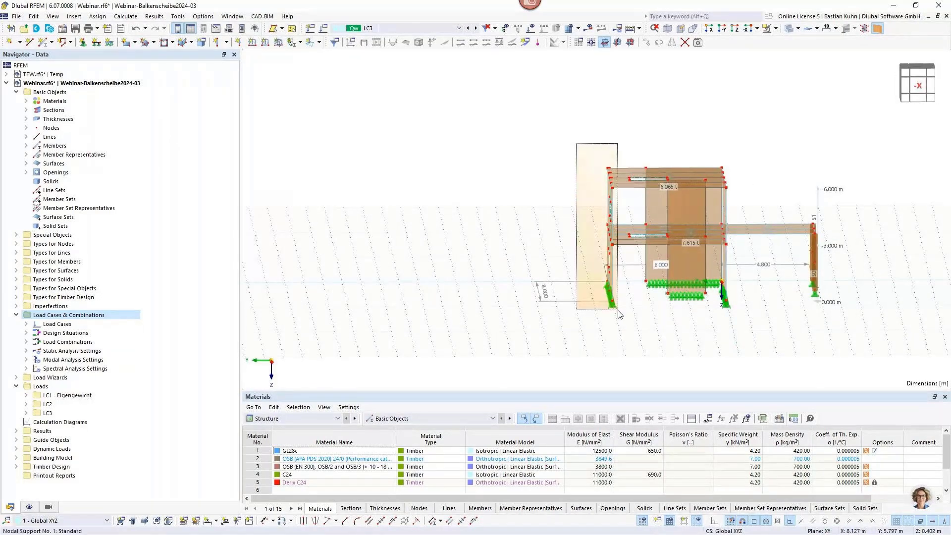
pyautogui.click(610, 258)
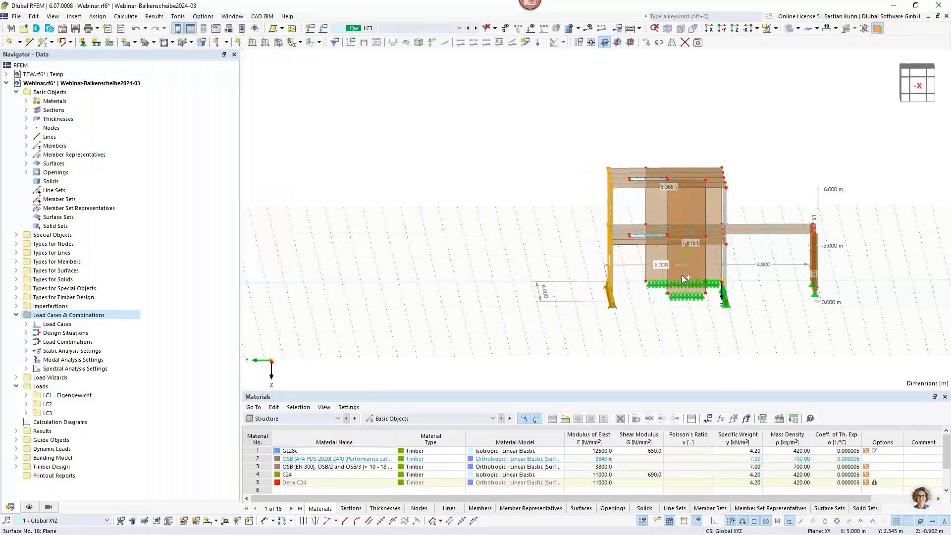
pyautogui.click(680, 212)
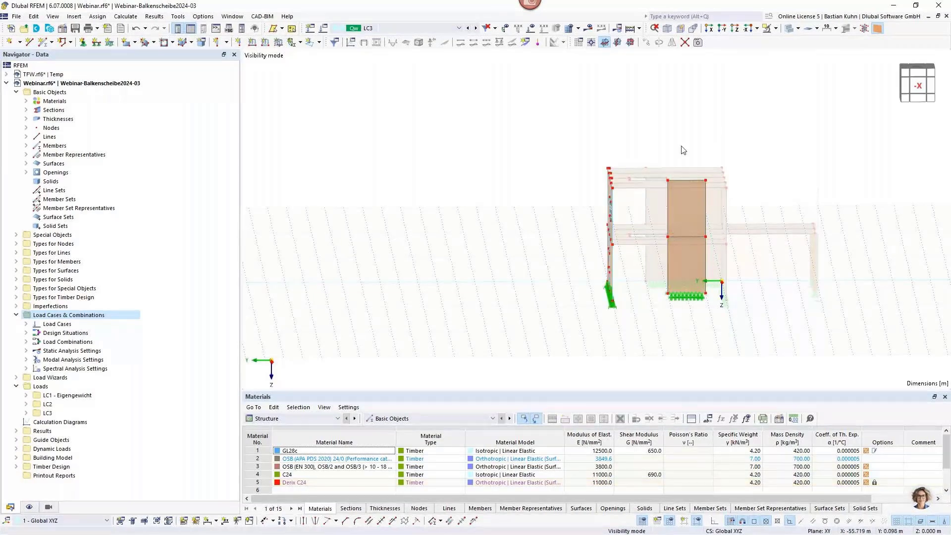
pyautogui.moveTo(683, 150); pyautogui.dragTo(619, 158, button='middle')
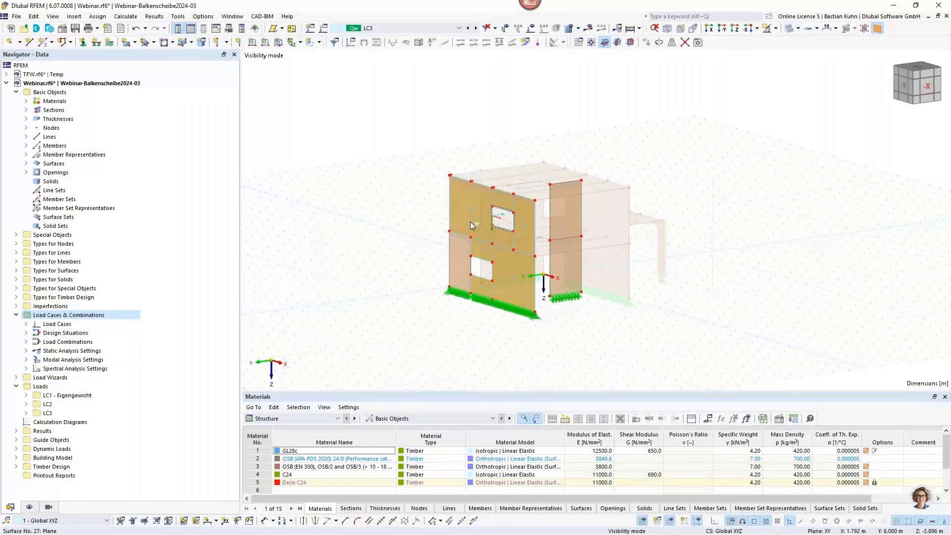
# Edit surfaces 2, 4, 18, 27 and 30 together and assign them thickness No. 1, the 175 mm Beam Panel
pyautogui.rightClick(461, 274)
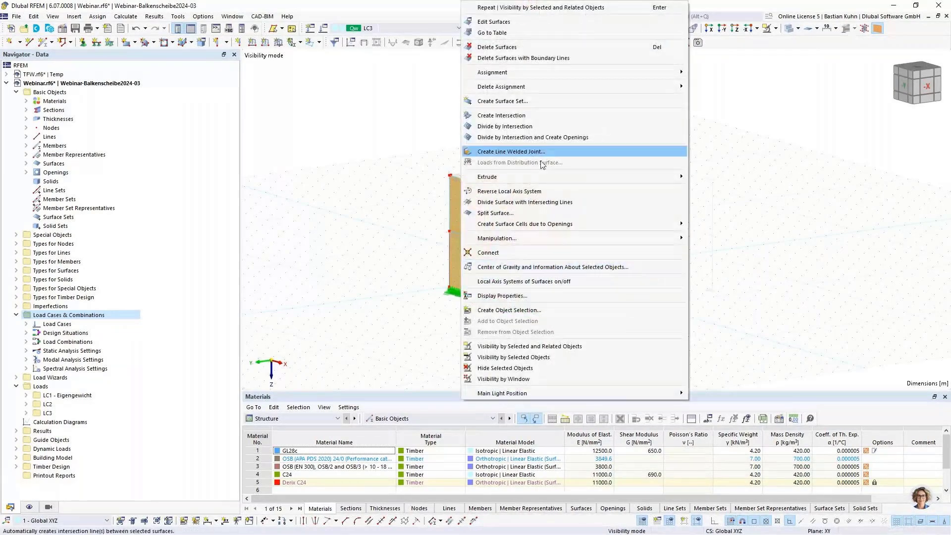
pyautogui.click(524, 21)
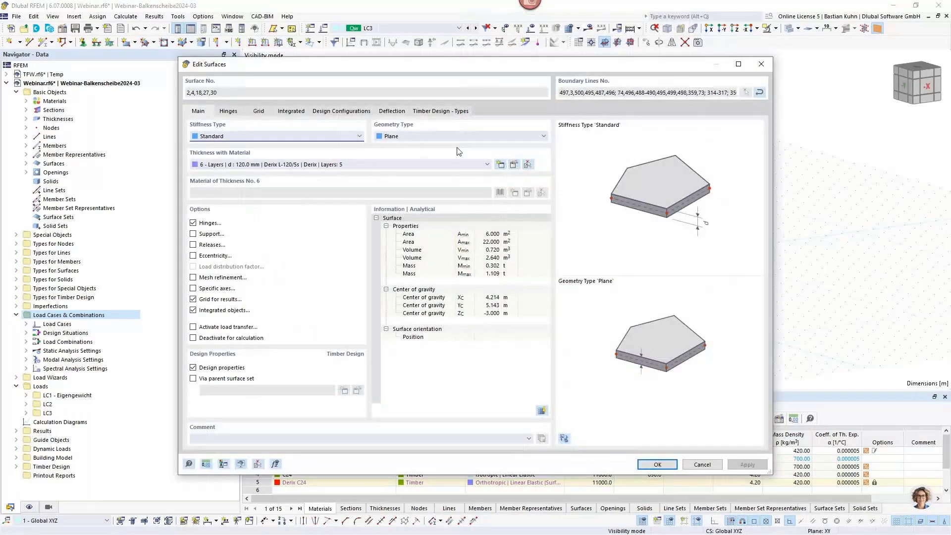
pyautogui.click(456, 165)
pyautogui.click(456, 174)
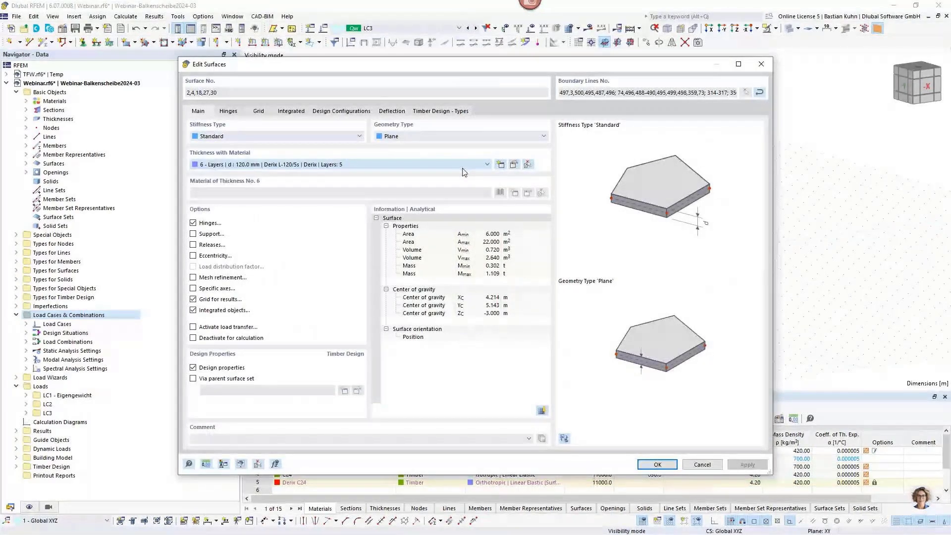
pyautogui.scroll(5, 464, 169)
pyautogui.click(513, 166)
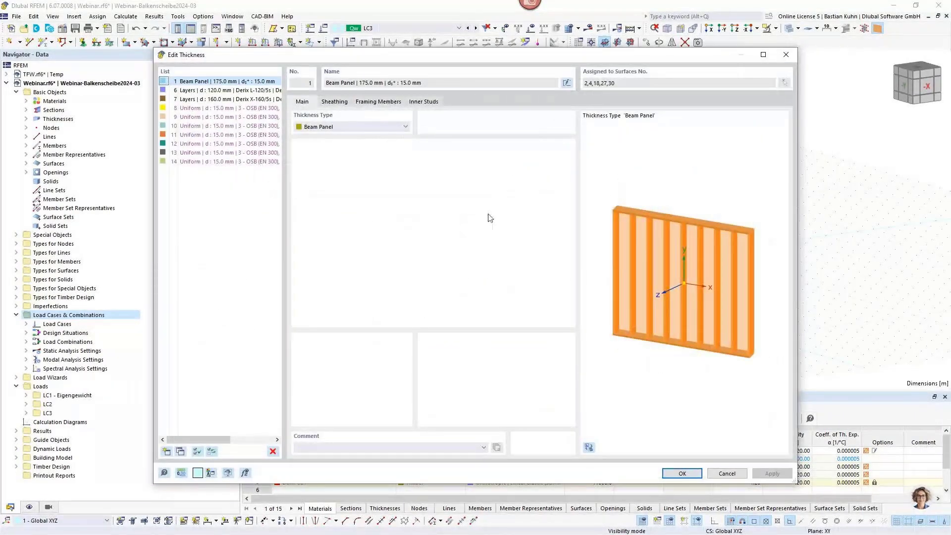
# Set the beam panel's +y framing section to 4 - R_M1 60/160, check its sheathing and inner studs, and apply the surface changes
pyautogui.click(334, 102)
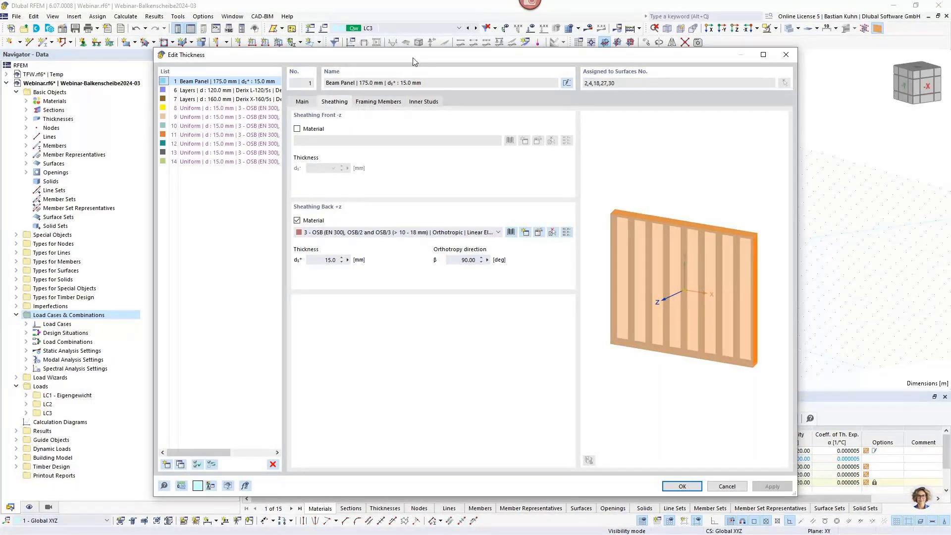
pyautogui.moveTo(415, 61); pyautogui.dragTo(410, 88)
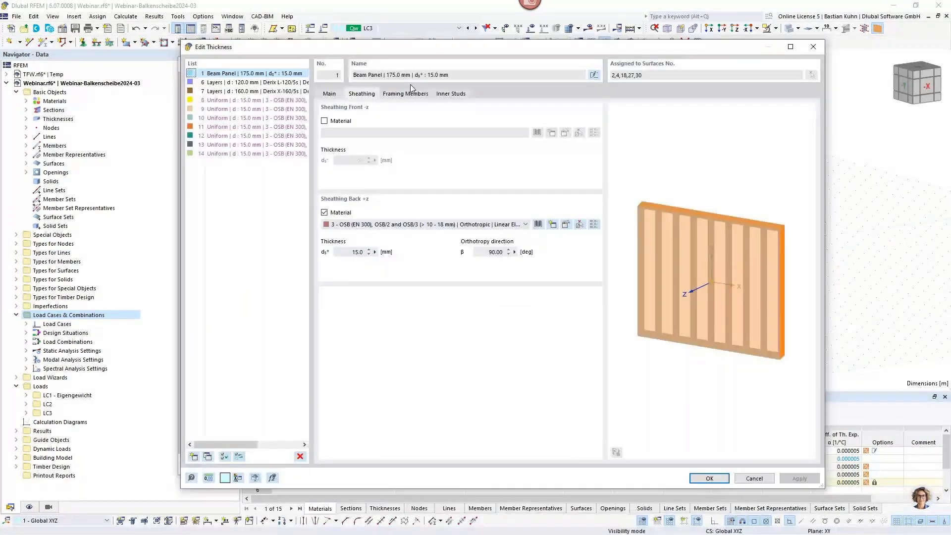
pyautogui.click(406, 94)
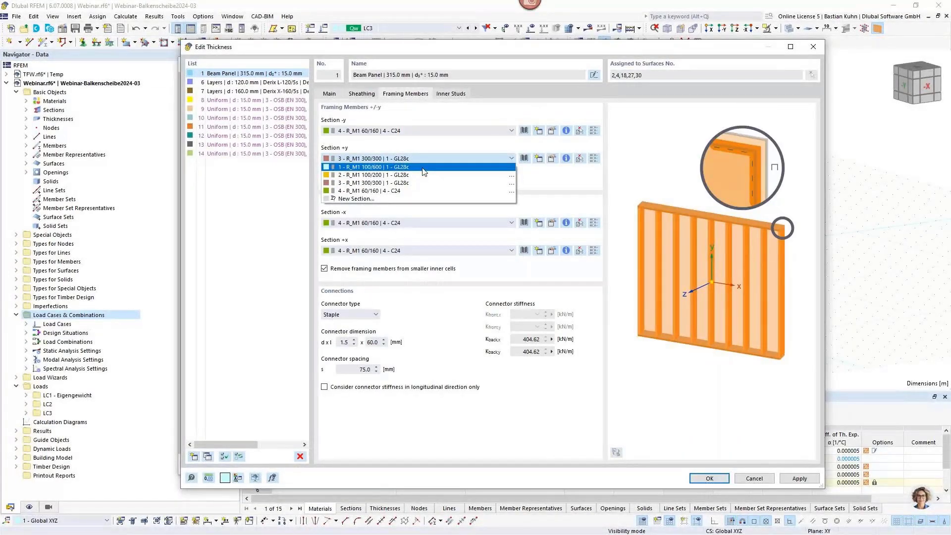
pyautogui.click(418, 191)
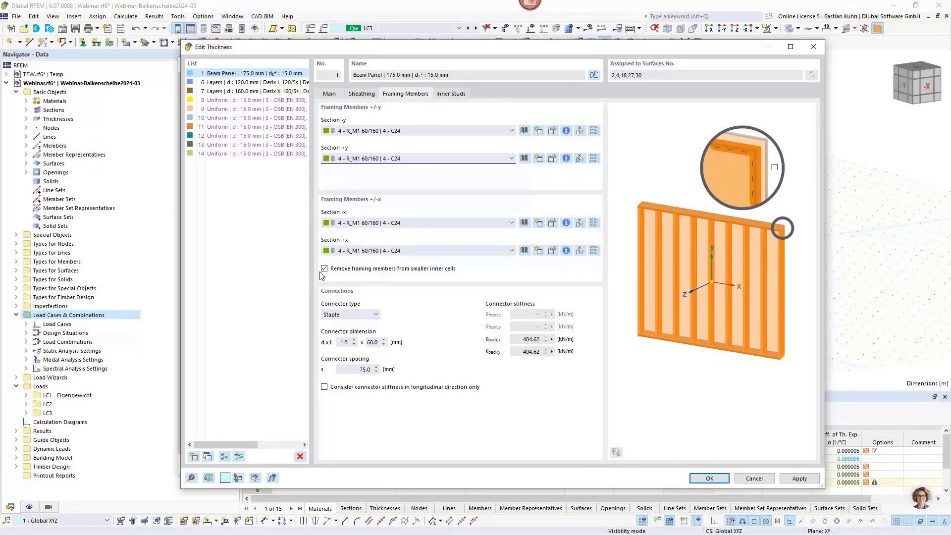
pyautogui.click(449, 95)
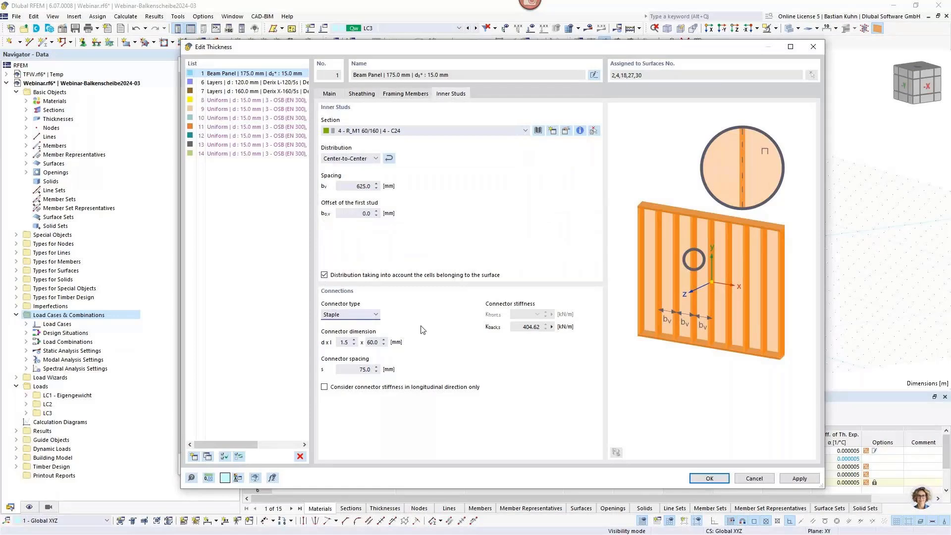
pyautogui.click(364, 213)
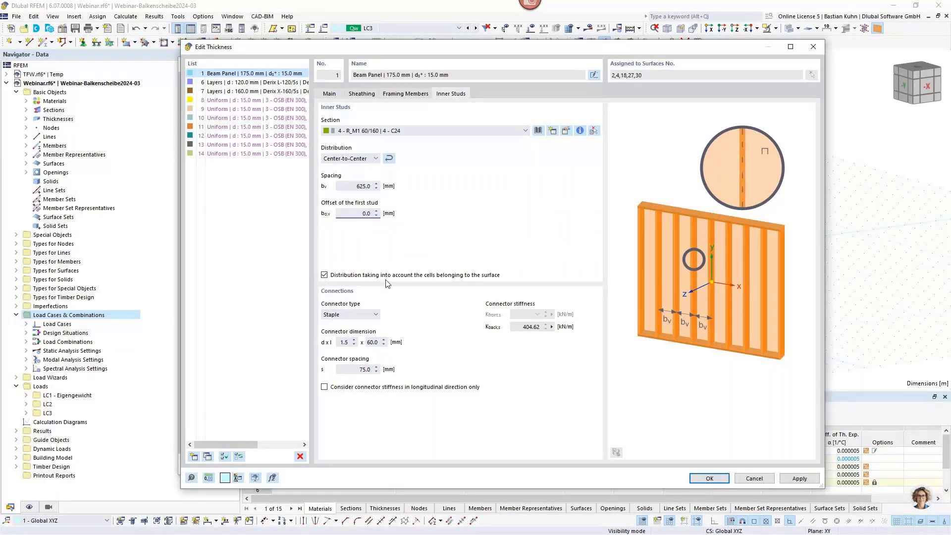
pyautogui.click(705, 477)
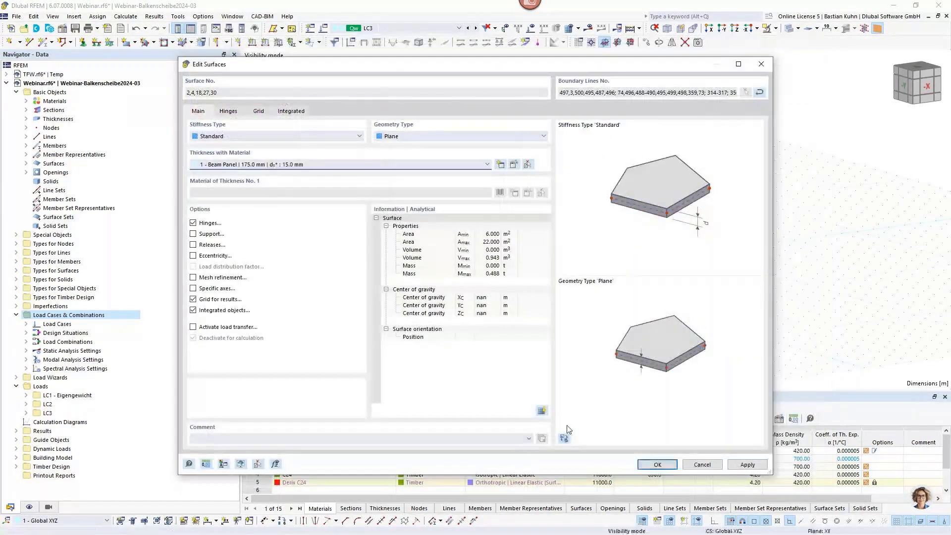
pyautogui.click(647, 465)
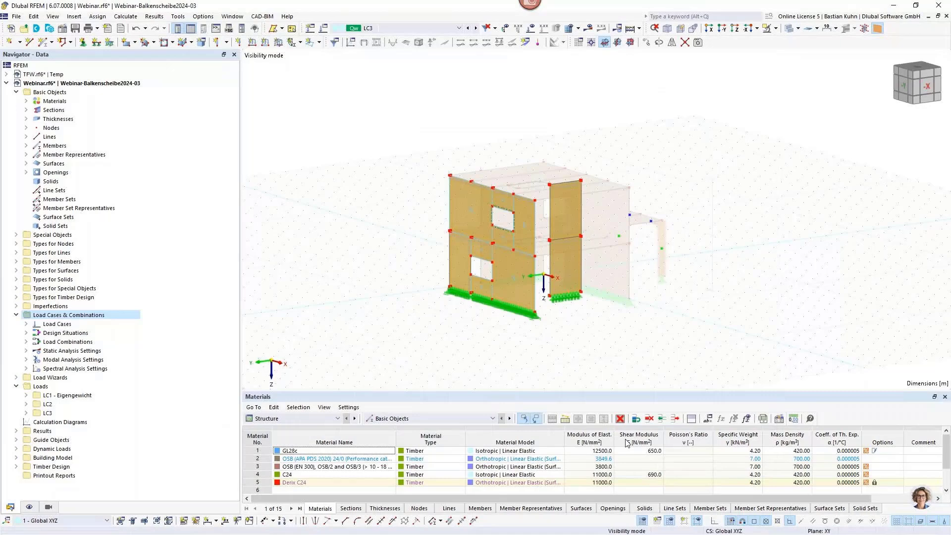
# Check the beam panel assignment of ground-floor surface No. 4 by trying to confirm its settings, and close the edit without changes
pyautogui.scroll(2, 382, 259)
pyautogui.moveTo(382, 259); pyautogui.dragTo(395, 219, button='middle')
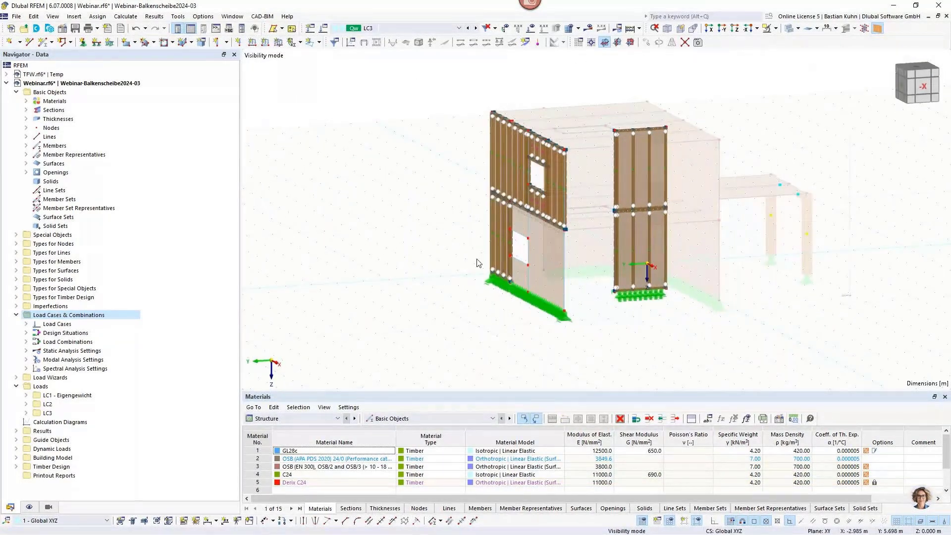
pyautogui.doubleClick(539, 289)
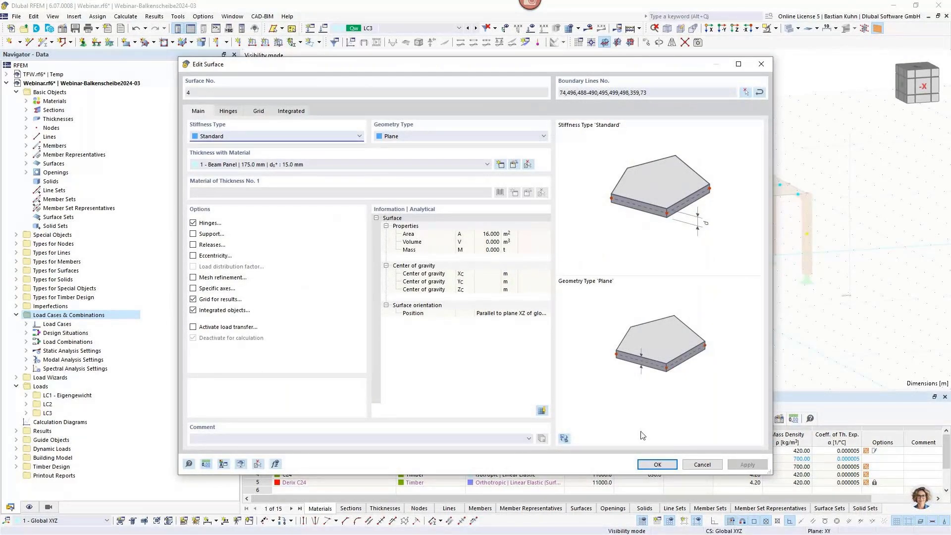
pyautogui.click(658, 465)
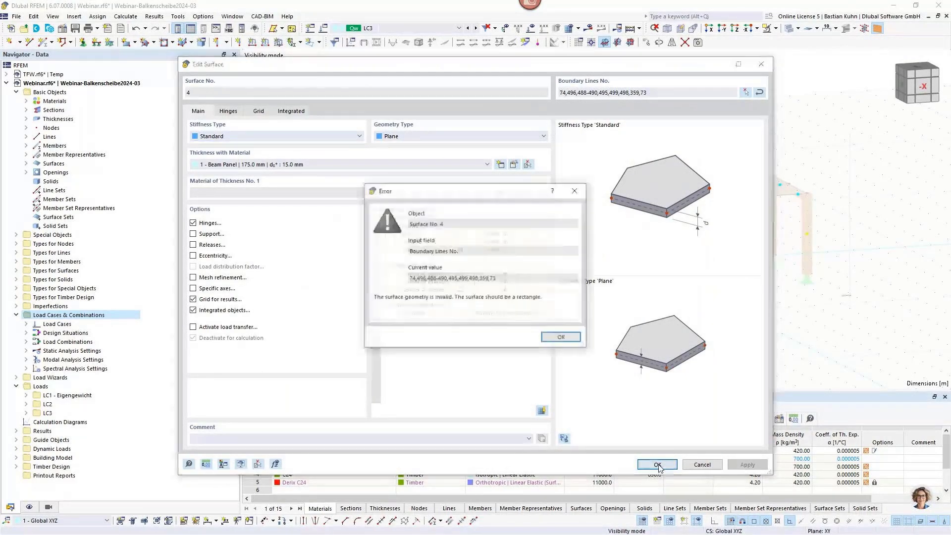
pyautogui.click(561, 339)
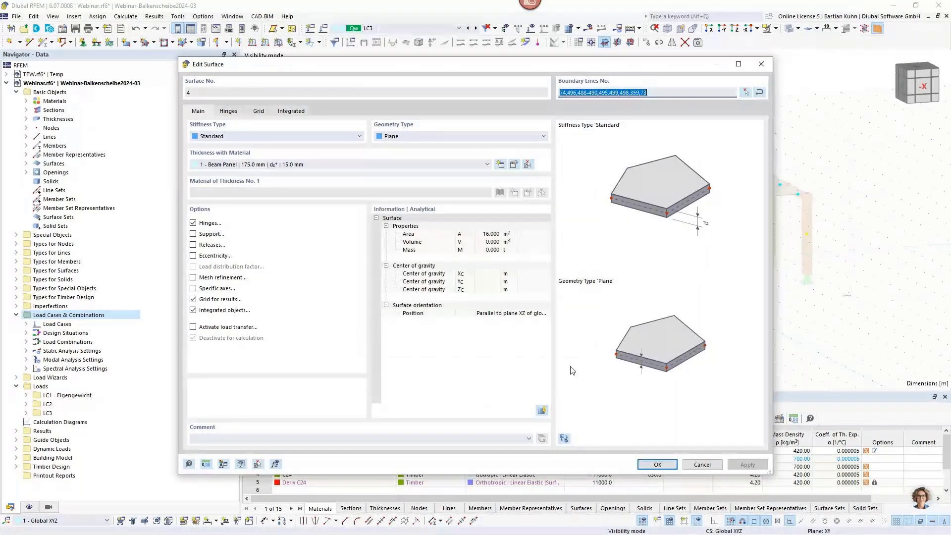
pyautogui.press('Escape')
# Divide ground-floor surface No. 4 into rectangular surface cells around the window opening
pyautogui.moveTo(460, 322); pyautogui.dragTo(627, 307, button='middle')
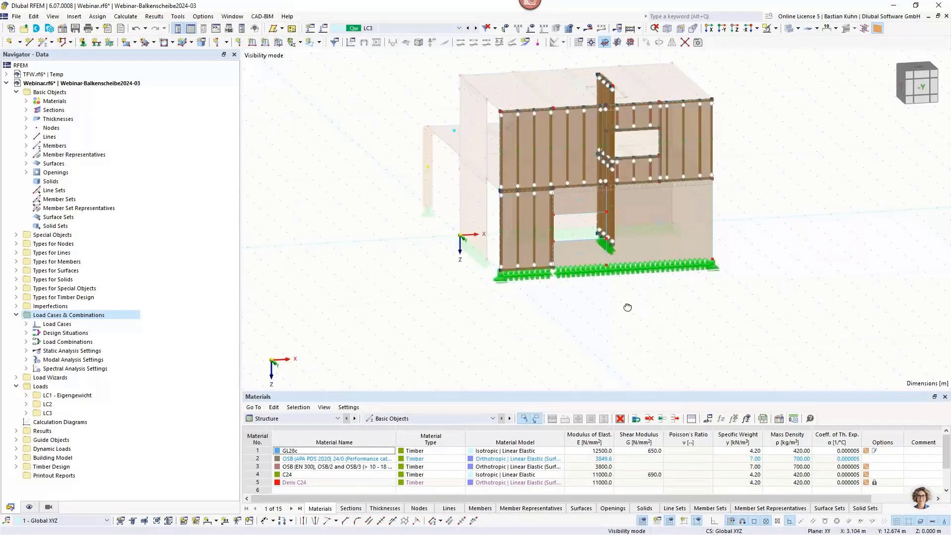
pyautogui.rightClick(670, 249)
pyautogui.press('Escape')
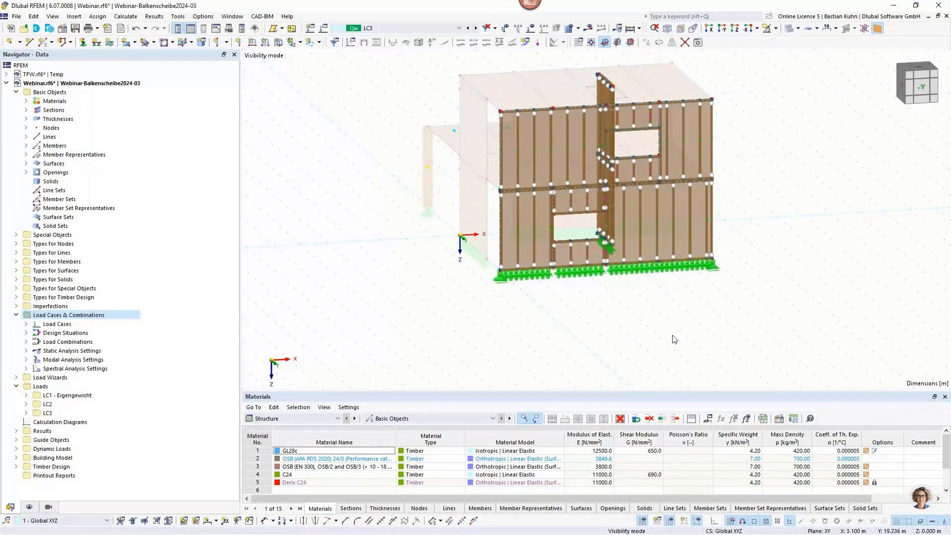
# Examine the studs and framing members generated in the window wall, especially around the upper-floor window opening
pyautogui.keyDown('ctrl'); pyautogui.moveTo(672, 358); pyautogui.dragTo(653, 351, button='middle'); pyautogui.keyUp('ctrl')
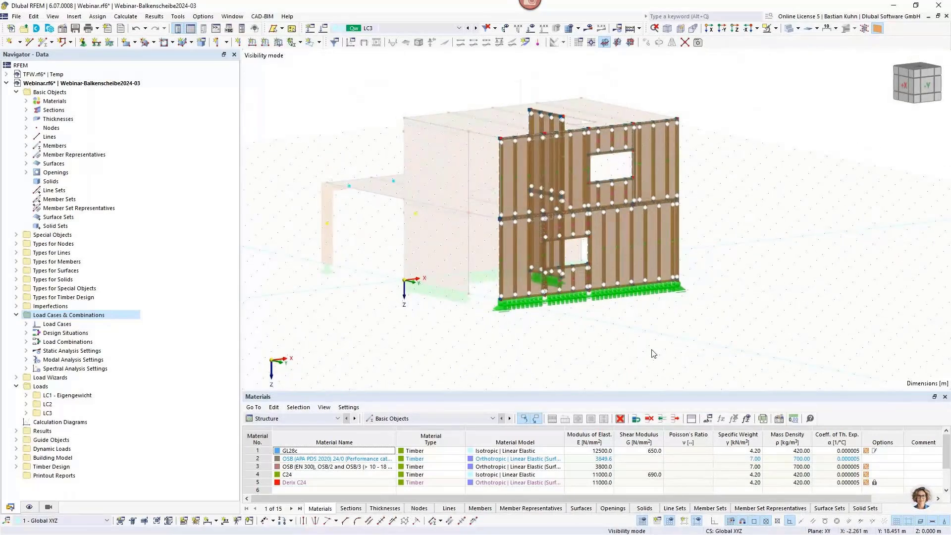
pyautogui.scroll(1, 594, 174)
pyautogui.scroll(2, 594, 173)
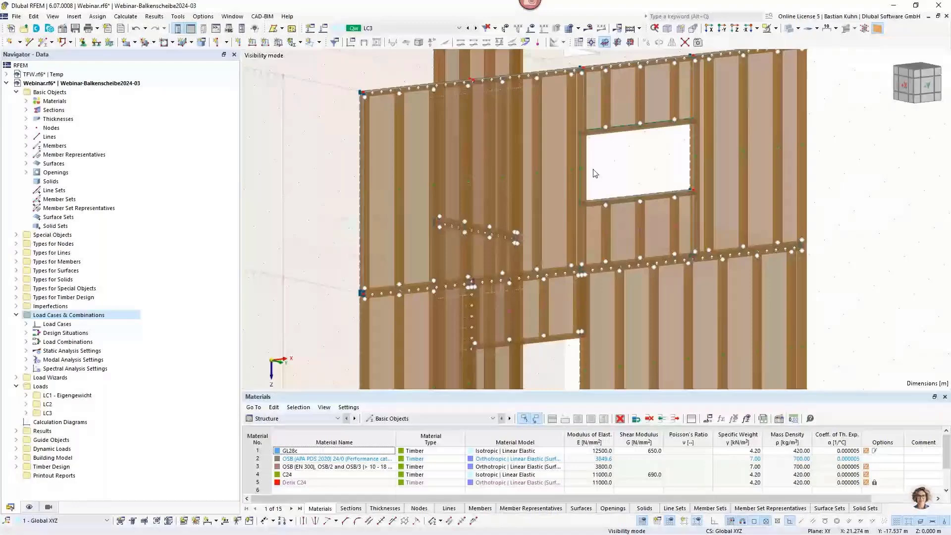
pyautogui.scroll(-4, 594, 173)
pyautogui.scroll(3, 515, 217)
pyautogui.moveTo(514, 216); pyautogui.dragTo(500, 214, button='middle')
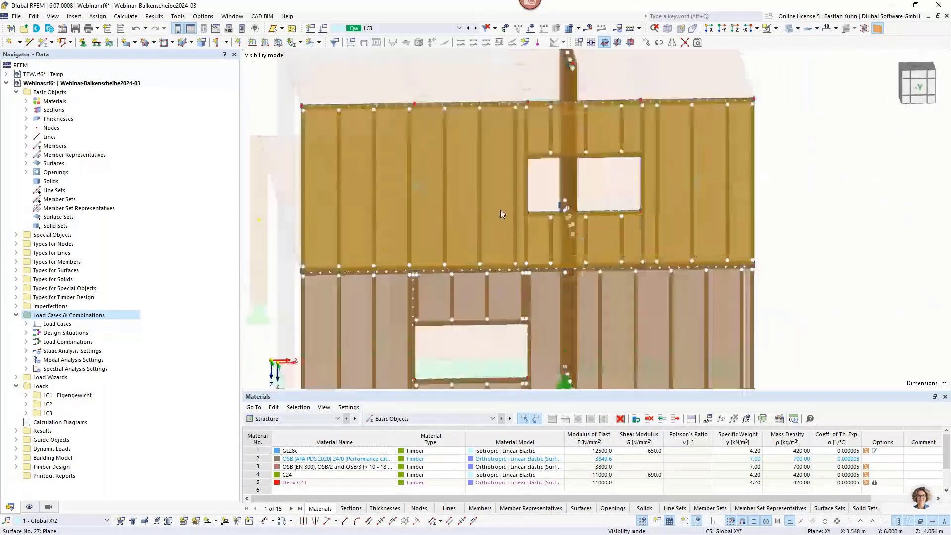
pyautogui.scroll(1, 513, 146)
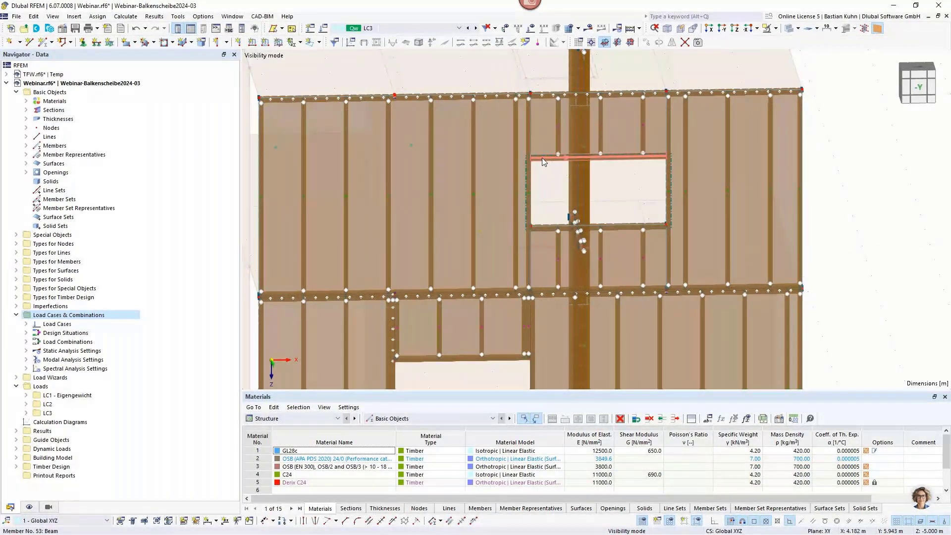
pyautogui.moveTo(543, 162)
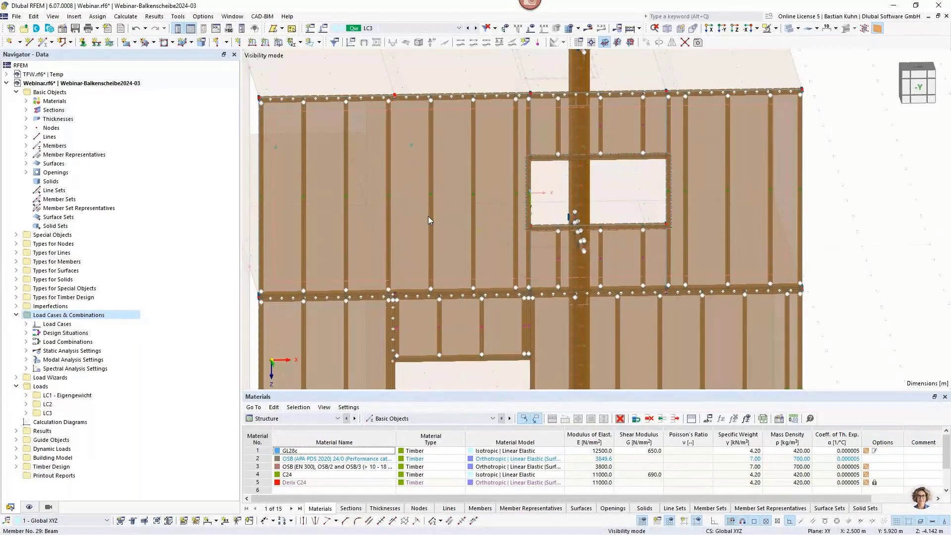
pyautogui.moveTo(430, 214)
# Disable removing framing members from smaller inner cells in surface No. 27's beam panel thickness, apply it and check the framing around the window
pyautogui.doubleClick(417, 233)
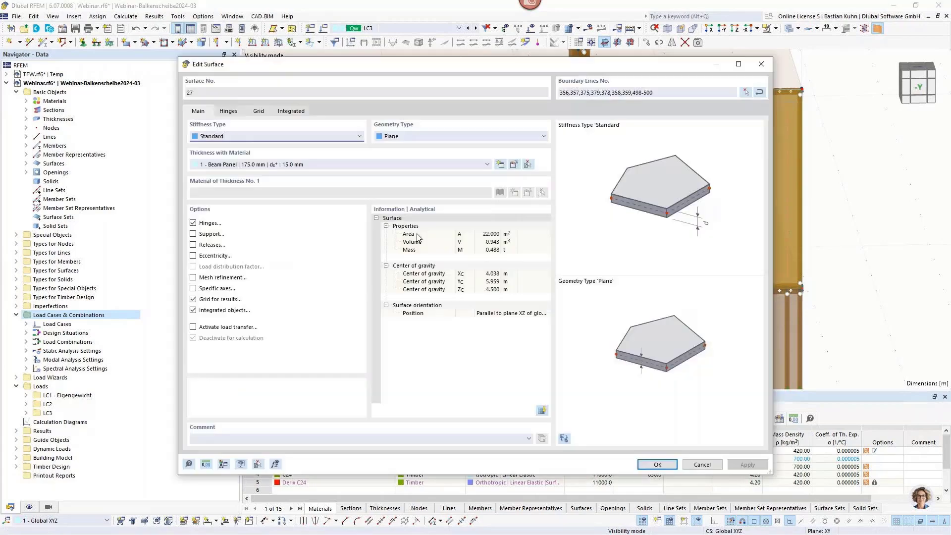
pyautogui.moveTo(680, 70); pyautogui.dragTo(686, 321)
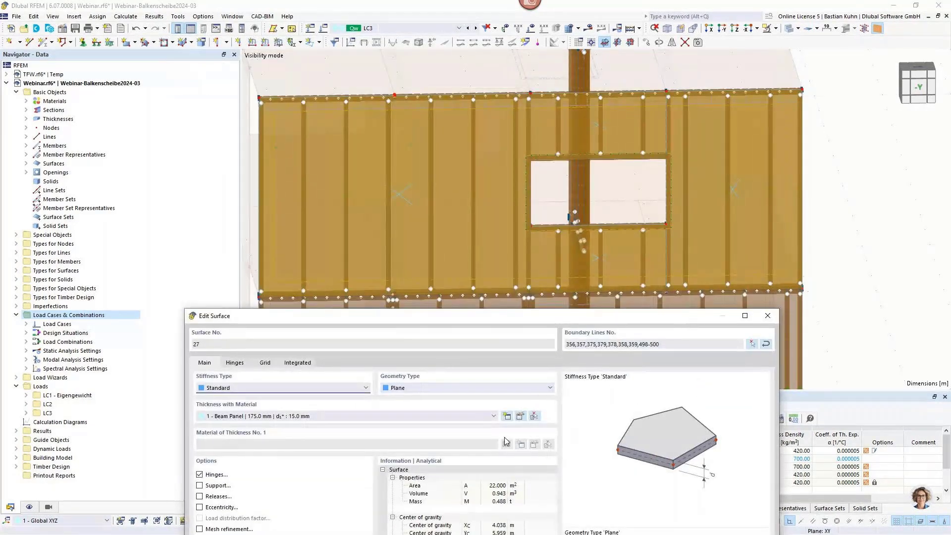
pyautogui.click(520, 416)
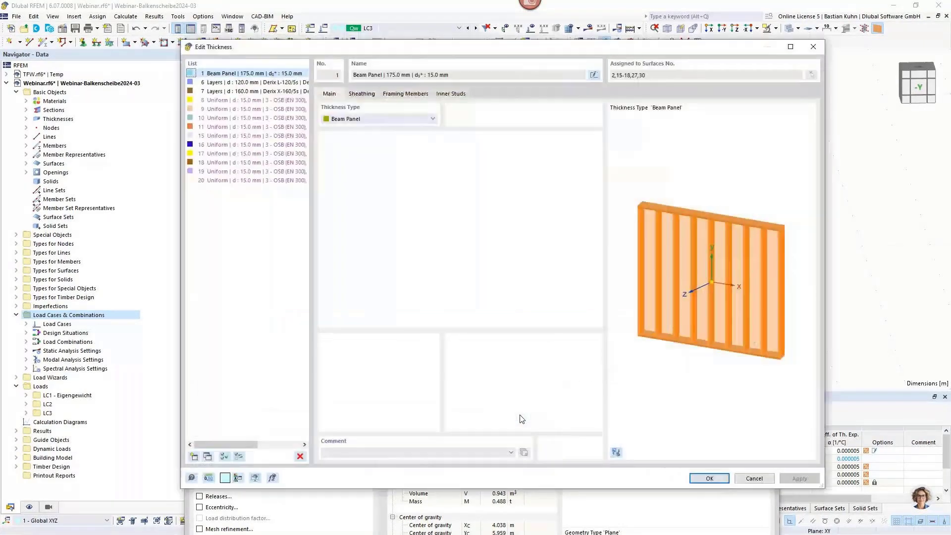
pyautogui.moveTo(554, 48); pyautogui.dragTo(502, 275)
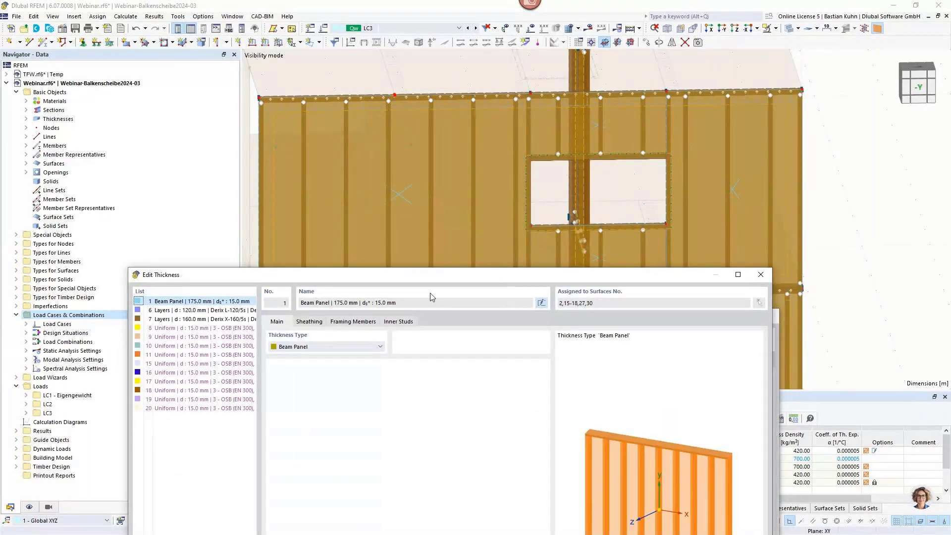
pyautogui.click(353, 322)
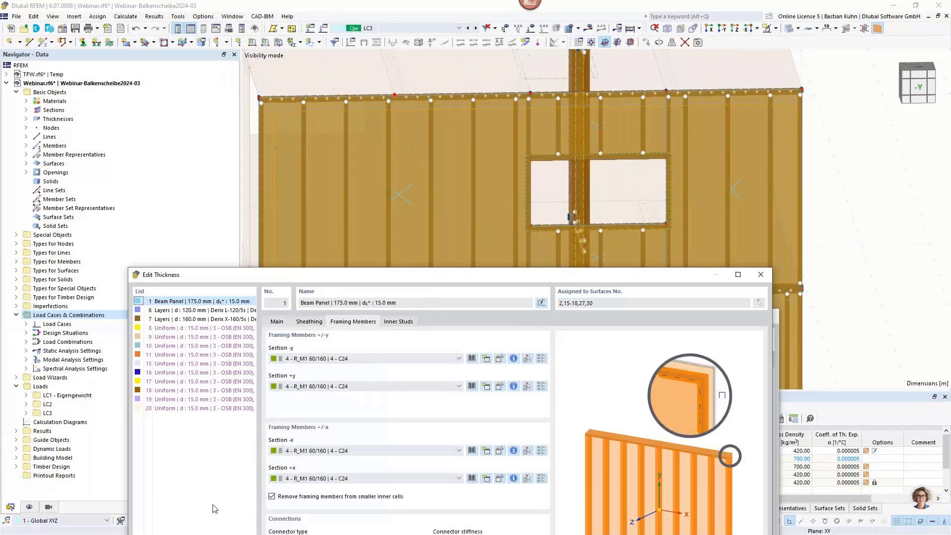
pyautogui.click(272, 496)
pyautogui.click(271, 497)
pyautogui.moveTo(441, 279); pyautogui.dragTo(400, 86)
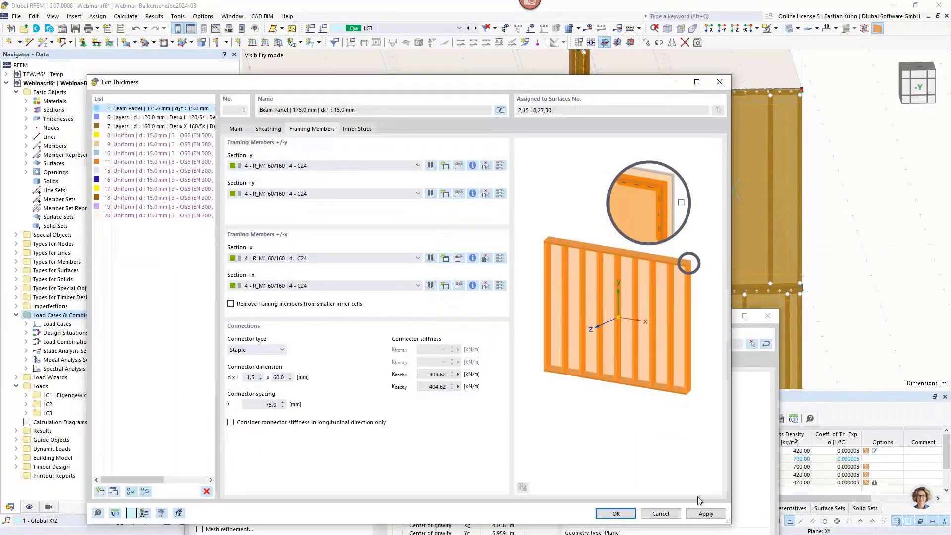
pyautogui.click(705, 513)
pyautogui.moveTo(604, 90); pyautogui.dragTo(665, 345)
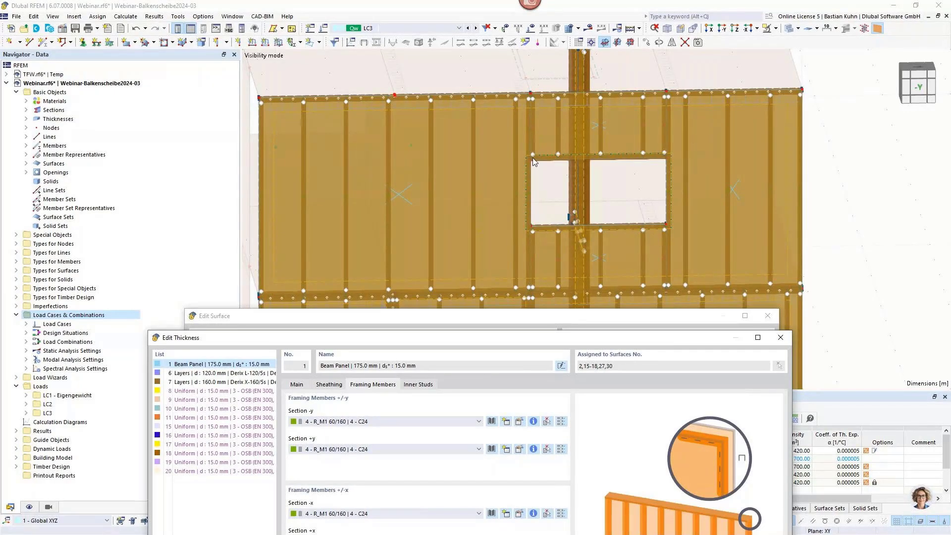
pyautogui.moveTo(527, 339); pyautogui.dragTo(554, 78)
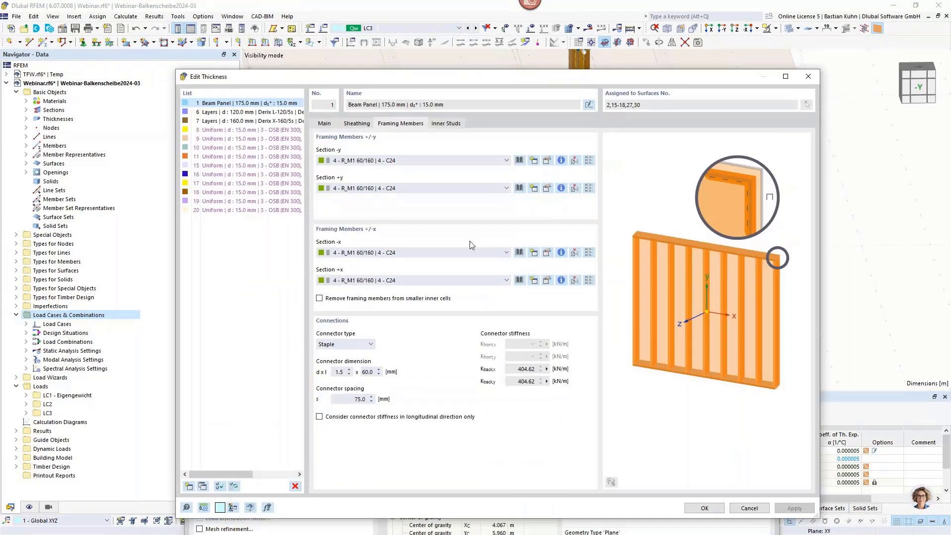
# Enable removing framing members from smaller inner cells in surface No. 27's beam panel thickness, apply it and uncover the wall
pyautogui.click(319, 298)
pyautogui.click(792, 509)
pyautogui.moveTo(653, 80); pyautogui.dragTo(686, 324)
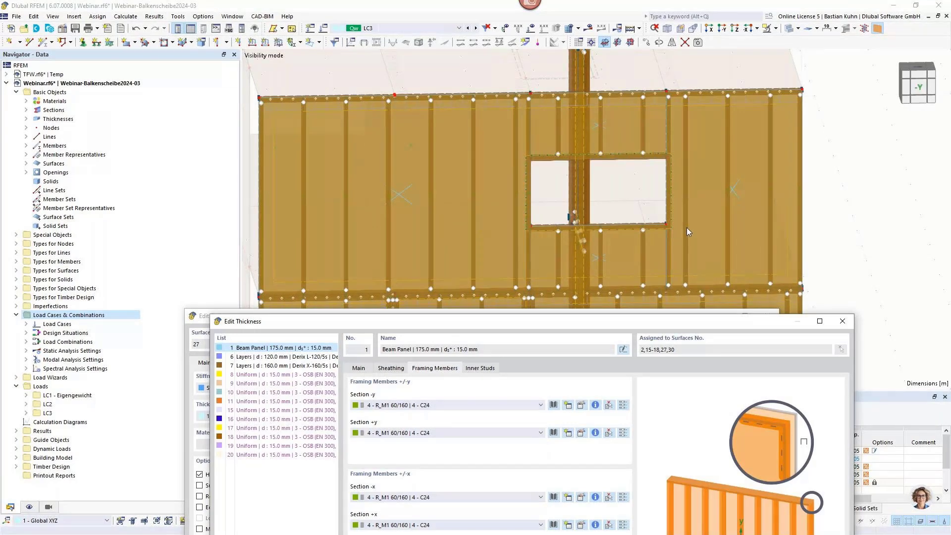
# Set the inner studs' first stud offset to 60 mm in the beam panel thickness, apply it and uncover the window area
pyautogui.click(479, 368)
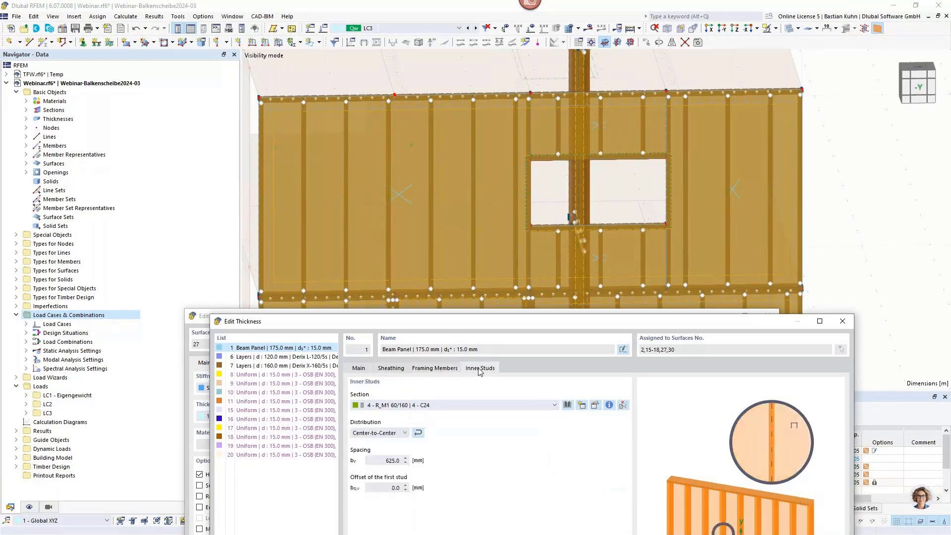
pyautogui.click(393, 487)
pyautogui.write('60')
pyautogui.click(385, 460)
pyautogui.moveTo(474, 327); pyautogui.dragTo(482, 79)
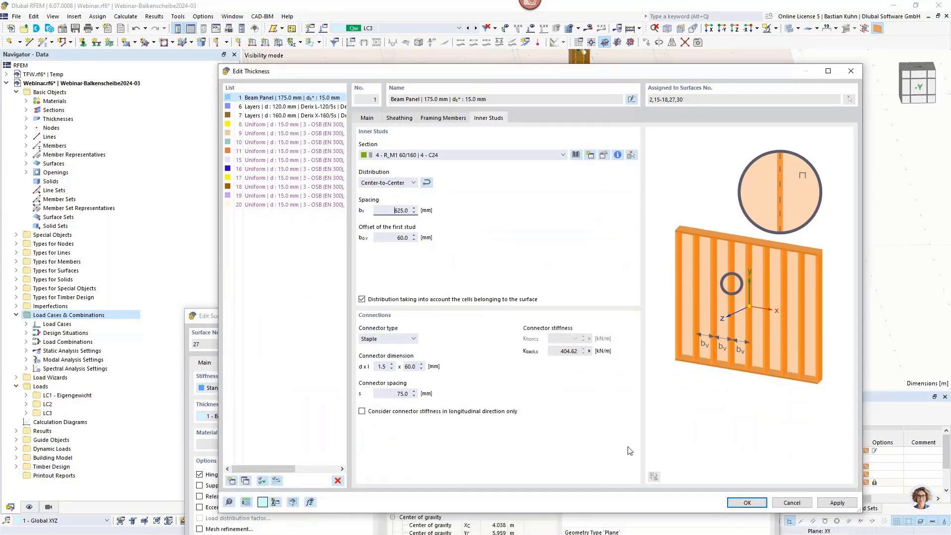
pyautogui.click(828, 502)
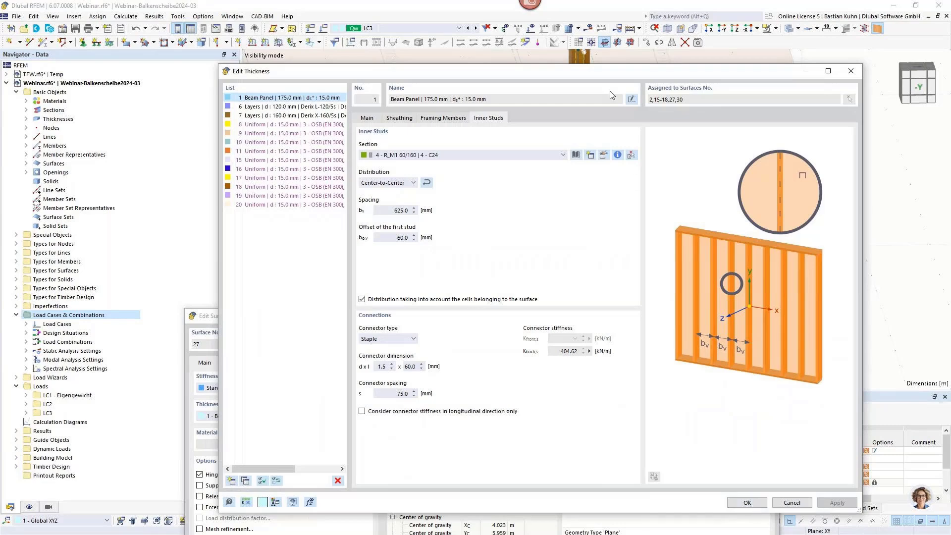
pyautogui.moveTo(618, 74); pyautogui.dragTo(209, 73)
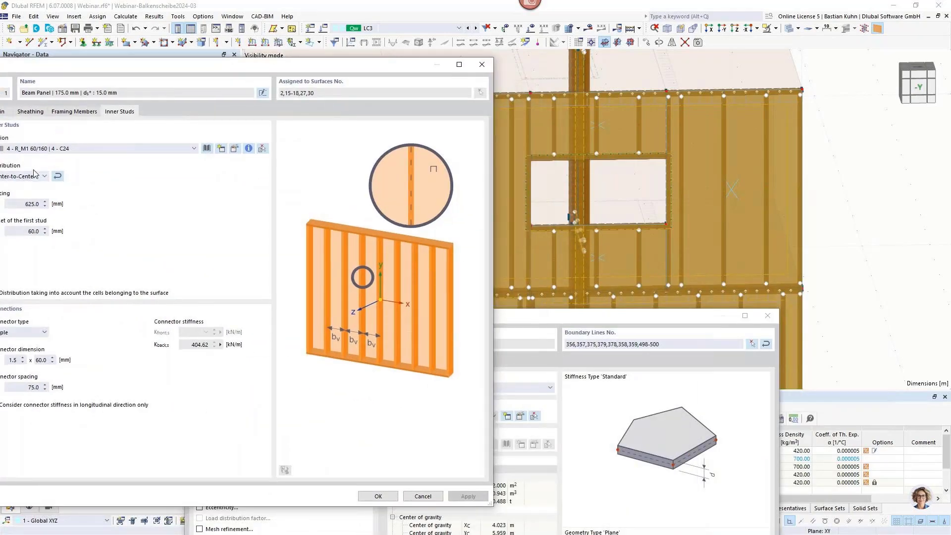
# Reset the first stud offset to 0 mm, apply it, and close the thickness and surface No. 27 editing
pyautogui.doubleClick(34, 231)
pyautogui.write('0')
pyautogui.doubleClick(16, 203)
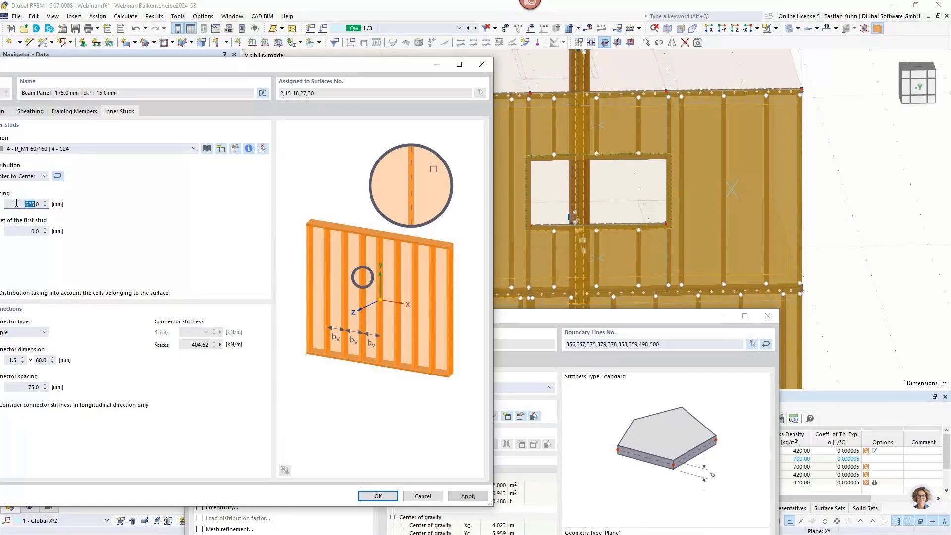
pyautogui.click(460, 497)
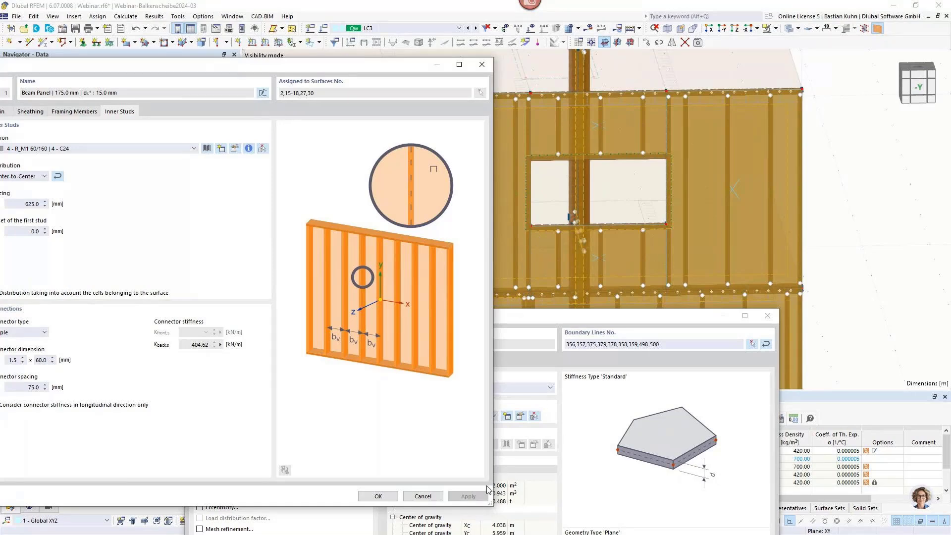
pyautogui.click(423, 496)
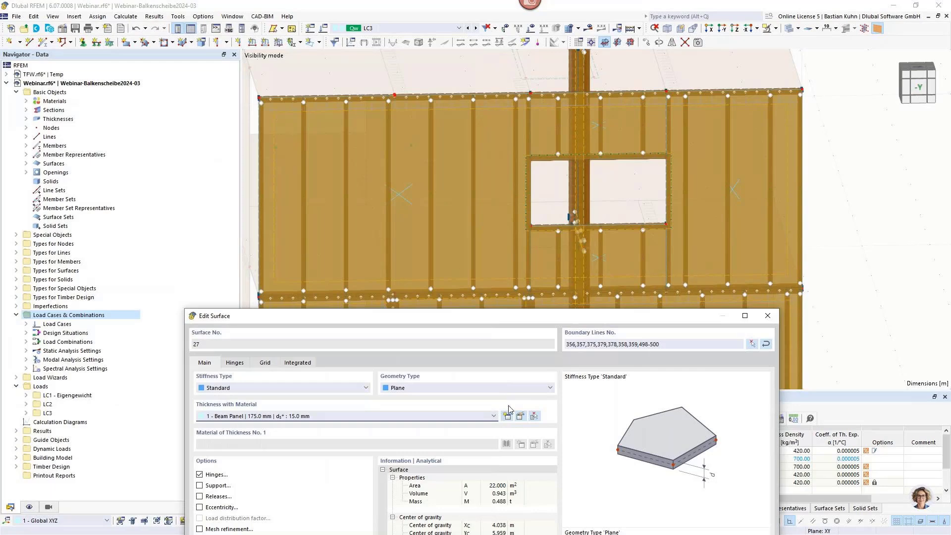
pyautogui.moveTo(526, 318); pyautogui.dragTo(546, 78)
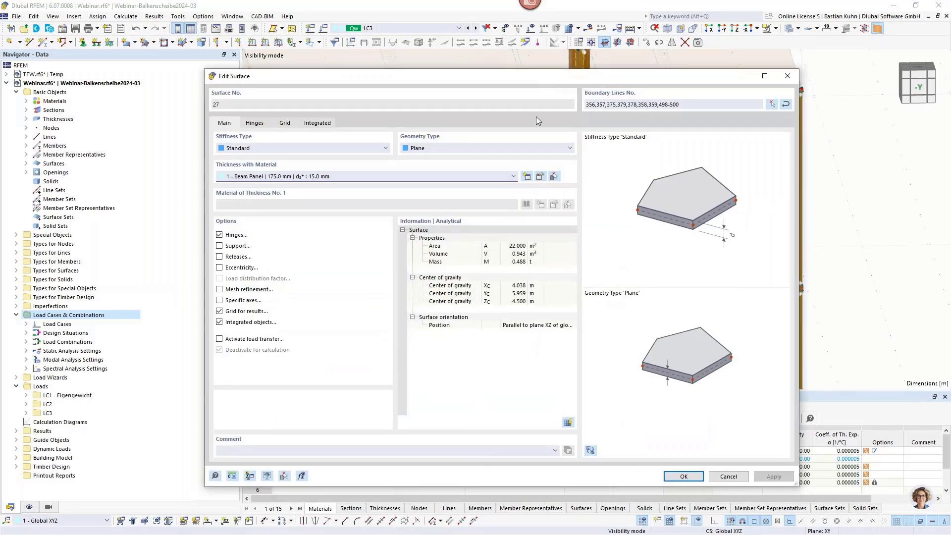
pyautogui.click(679, 476)
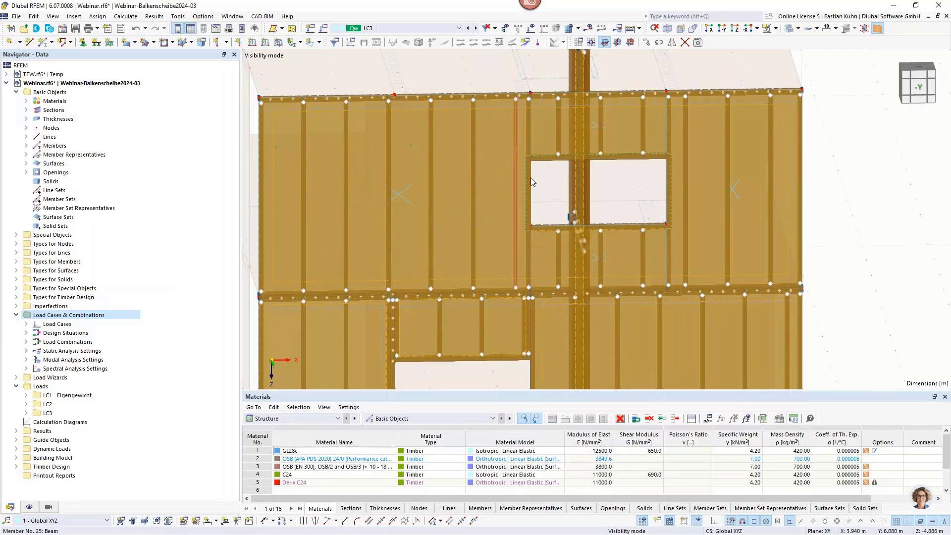
# Examine the studs and framing members around the upper-floor window from several angles, especially at the upper corner of the opening
pyautogui.moveTo(543, 187)
pyautogui.mouseDown(button='middle')
pyautogui.moveTo(629, 195)
pyautogui.moveTo(562, 212)
pyautogui.moveTo(554, 198)
pyautogui.mouseUp(button='middle')
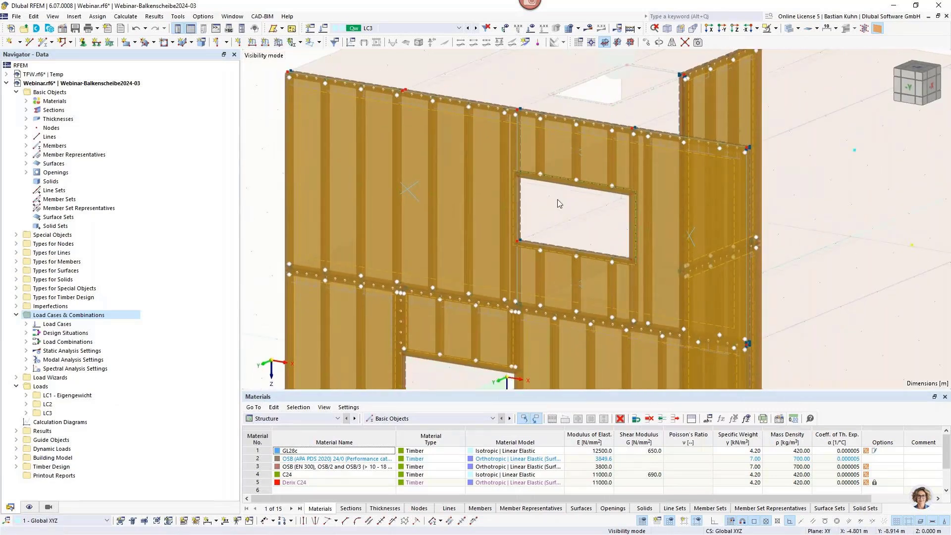
pyautogui.scroll(3, 556, 201)
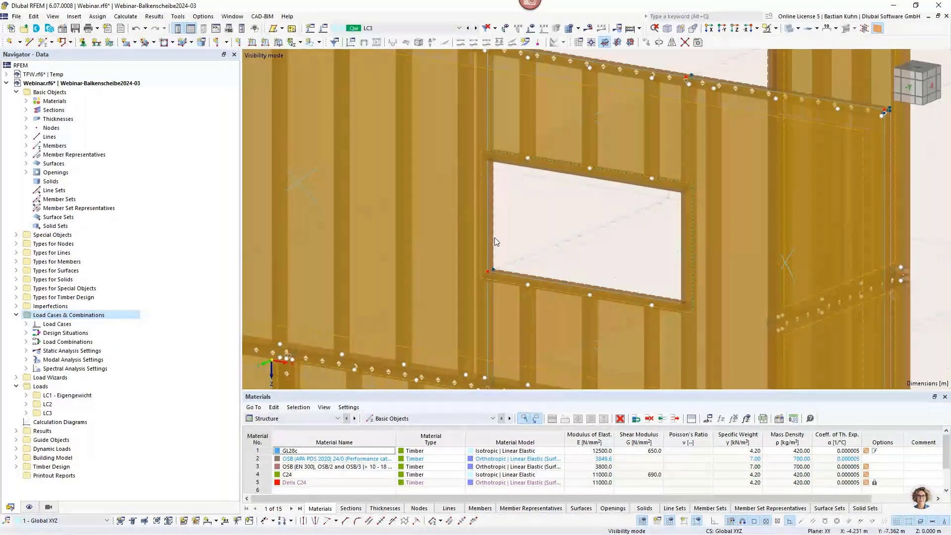
pyautogui.scroll(-1, 559, 248)
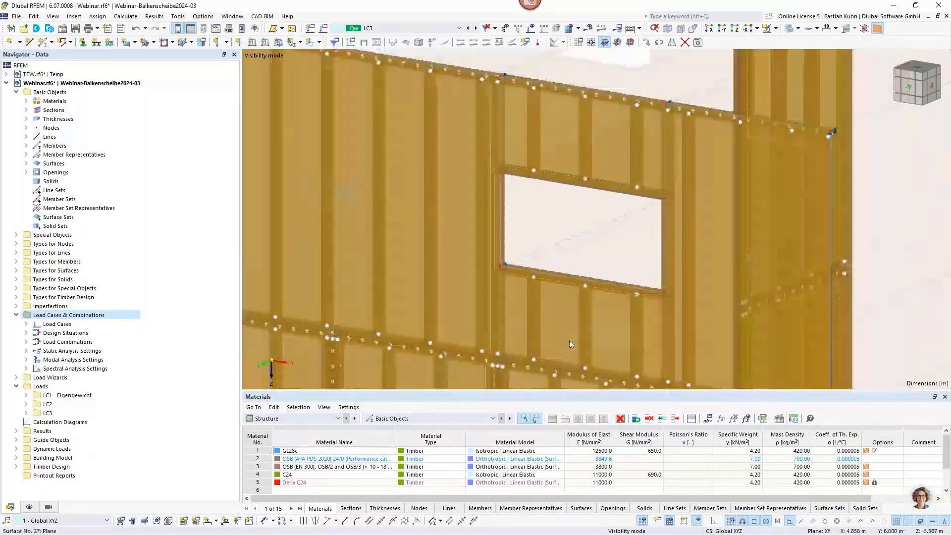
pyautogui.scroll(-5, 471, 356)
pyautogui.keyDown('ctrl'); pyautogui.moveTo(470, 356); pyautogui.dragTo(592, 251, button='middle'); pyautogui.keyUp('ctrl')
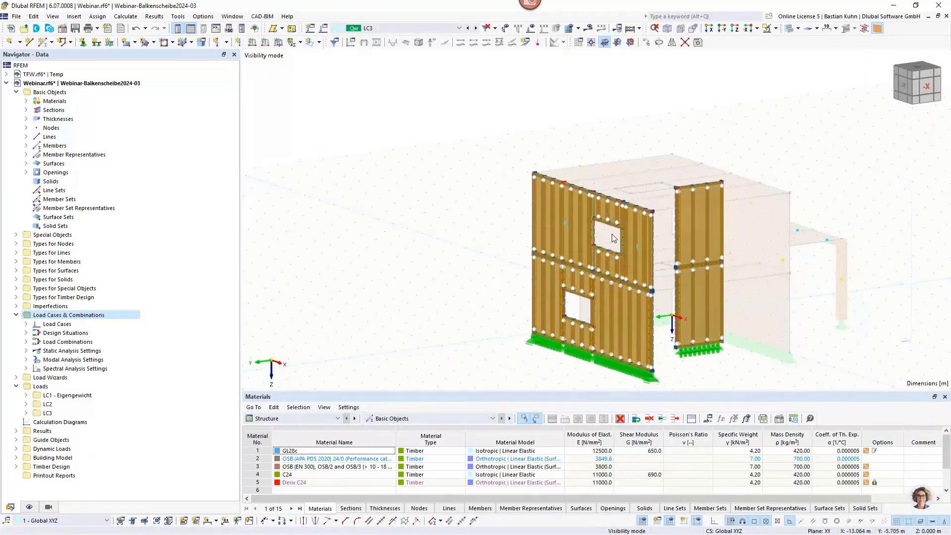
pyautogui.scroll(3, 609, 229)
pyautogui.scroll(2, 590, 280)
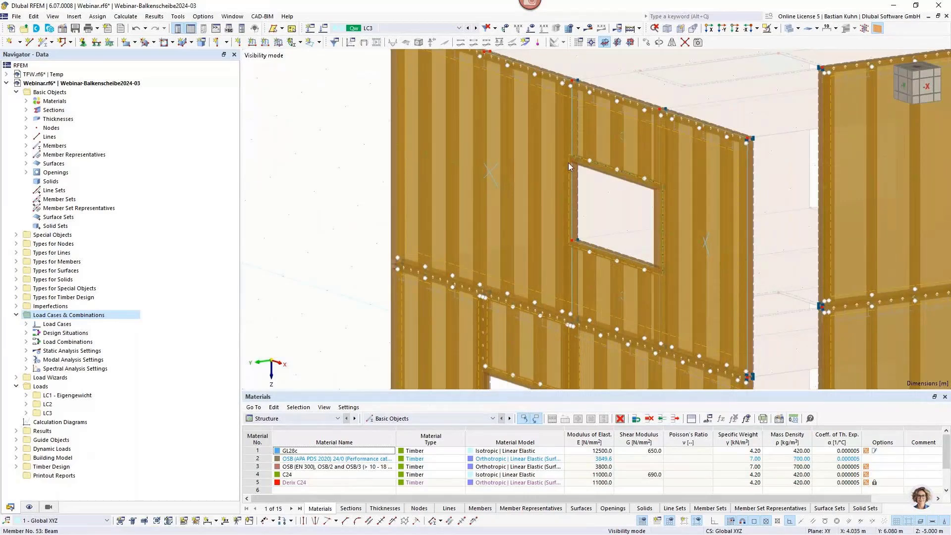
pyautogui.scroll(2, 570, 162)
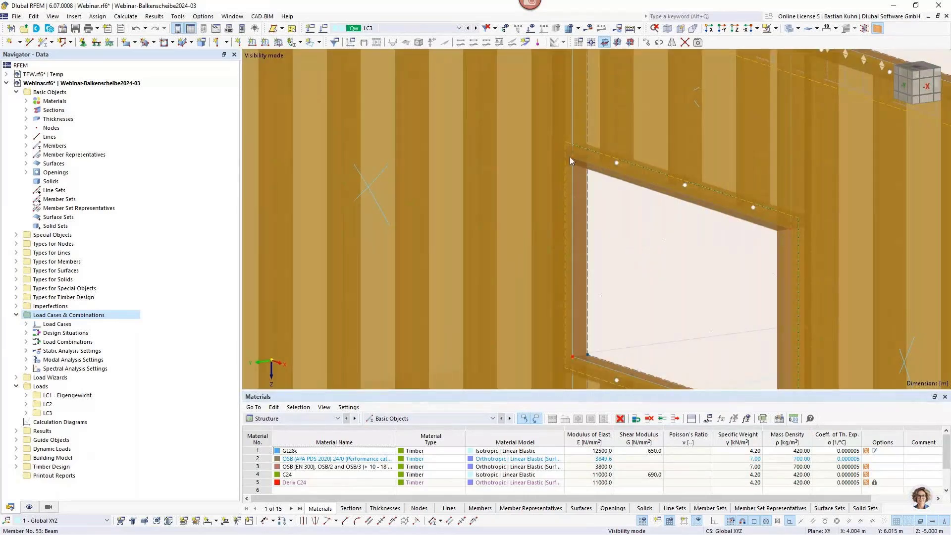
pyautogui.keyDown('ctrl'); pyautogui.moveTo(572, 157); pyautogui.dragTo(617, 174, button='middle'); pyautogui.keyUp('ctrl')
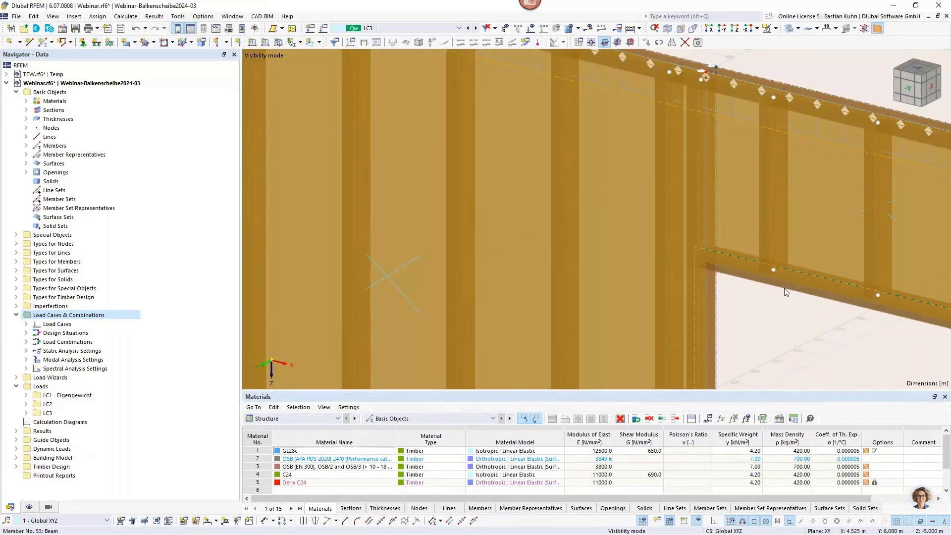
pyautogui.scroll(-2, 785, 295)
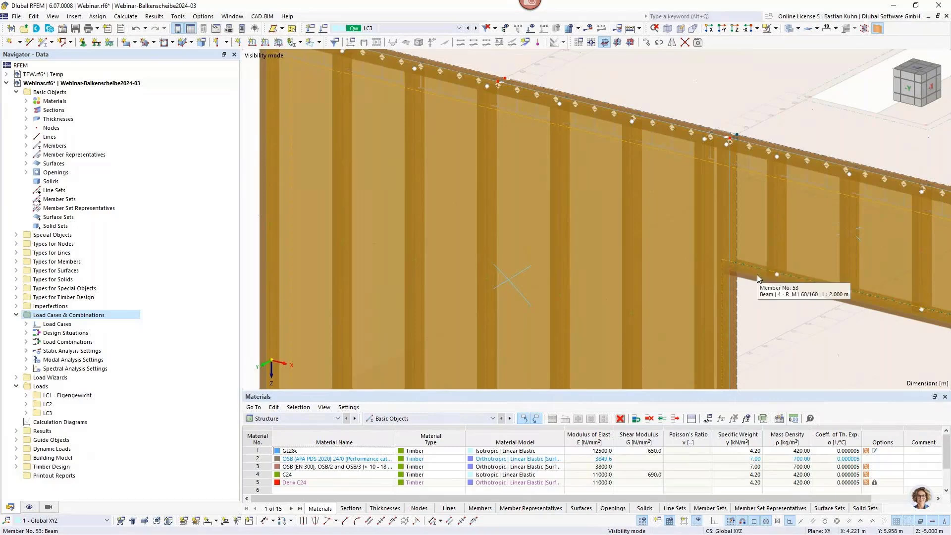
pyautogui.scroll(-2, 757, 274)
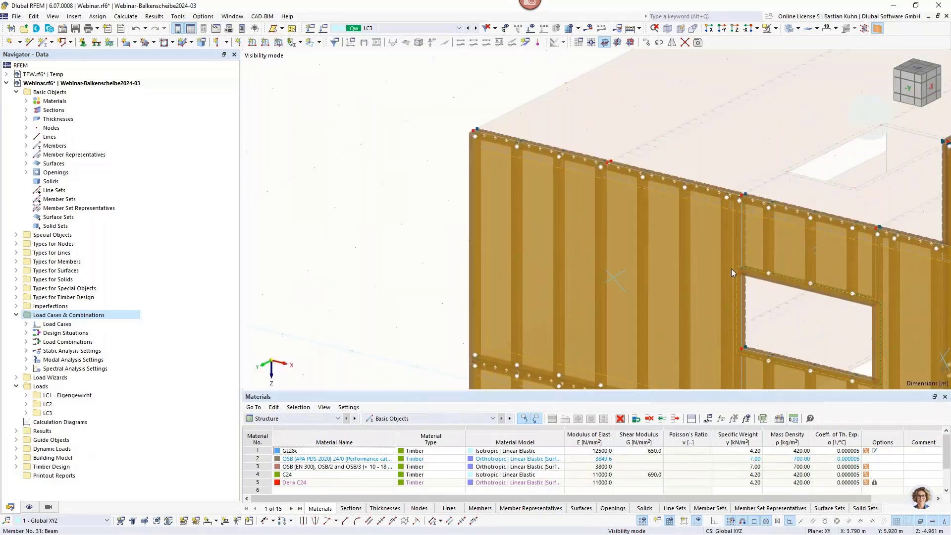
pyautogui.moveTo(733, 268)
pyautogui.scroll(-2, 769, 313)
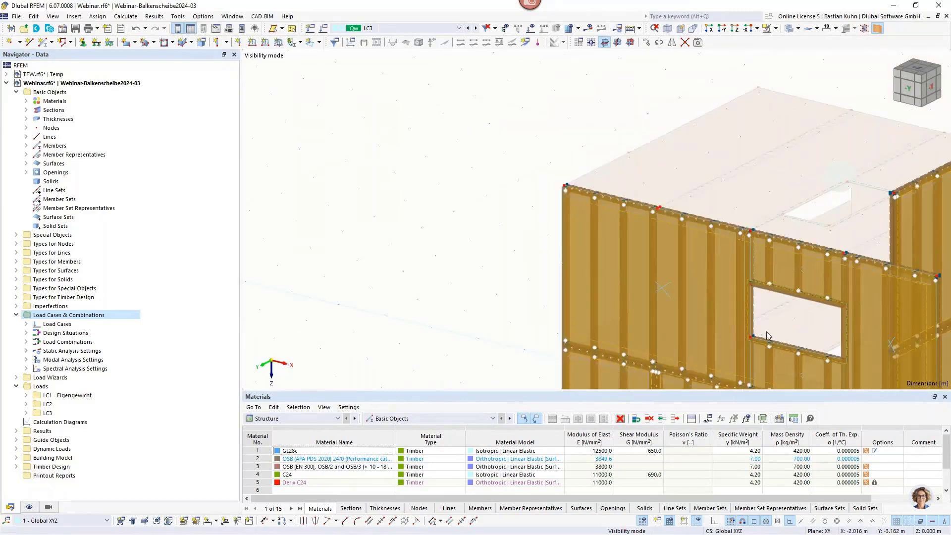
# Show the model as wireframe and examine the line hinge and framing members at the vertical joint beside the ground-floor window
pyautogui.scroll(5, 766, 336)
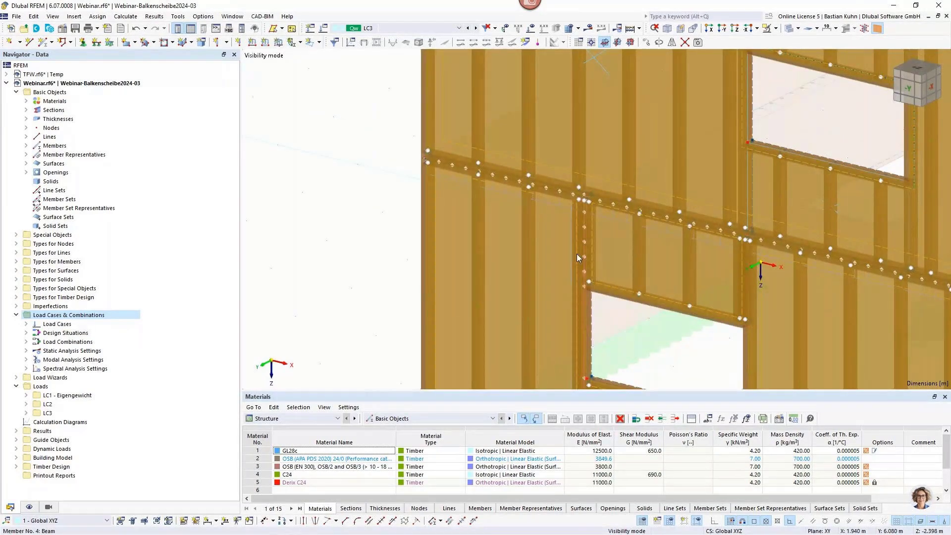
pyautogui.scroll(2, 578, 254)
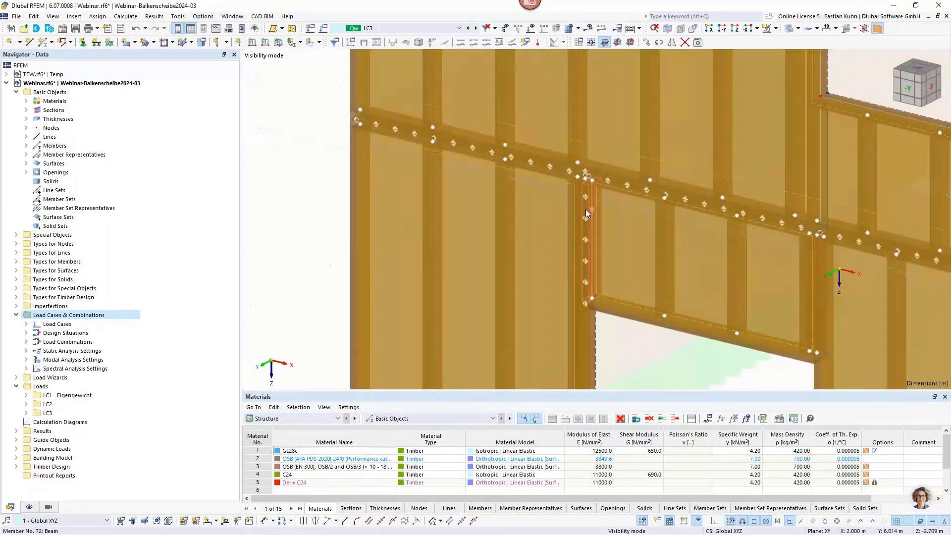
pyautogui.click(789, 28)
pyautogui.scroll(2, 602, 246)
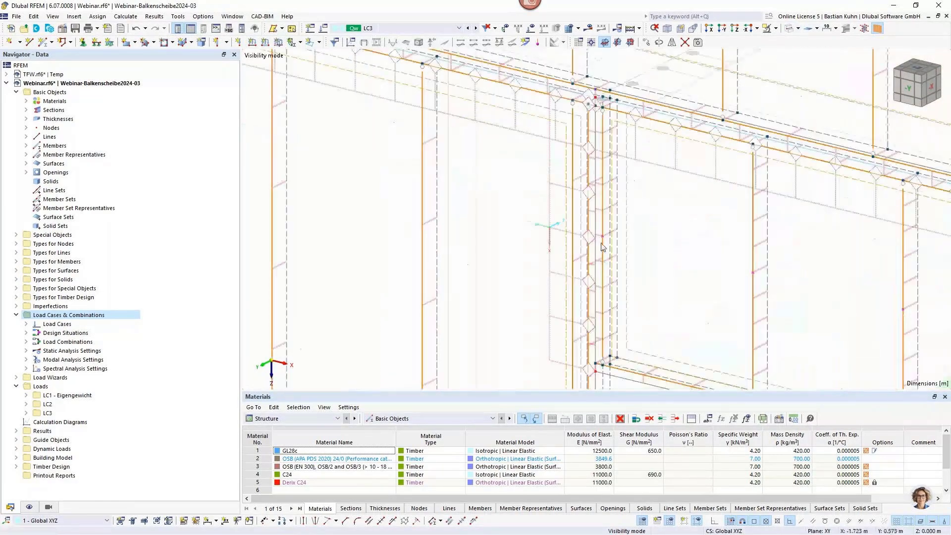
pyautogui.scroll(-2, 594, 207)
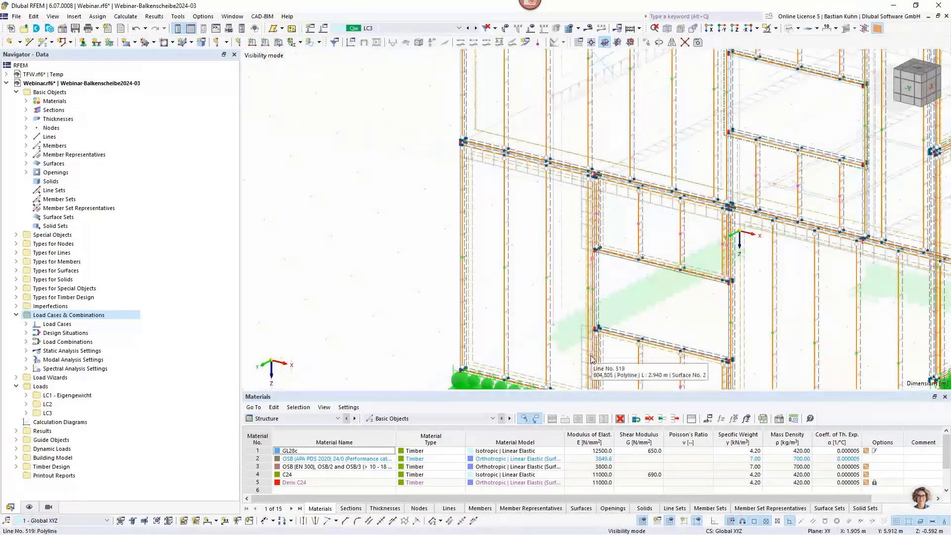
pyautogui.scroll(3, 589, 218)
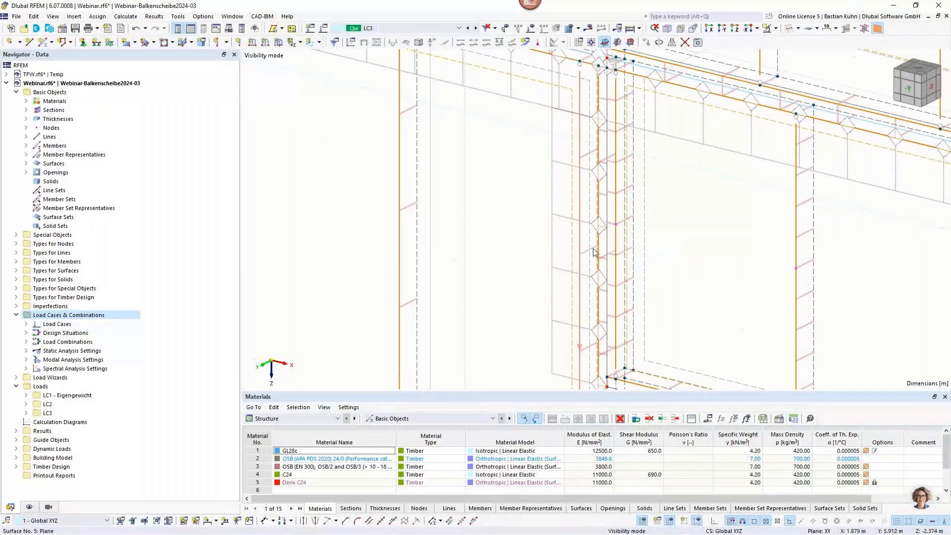
pyautogui.moveTo(604, 237)
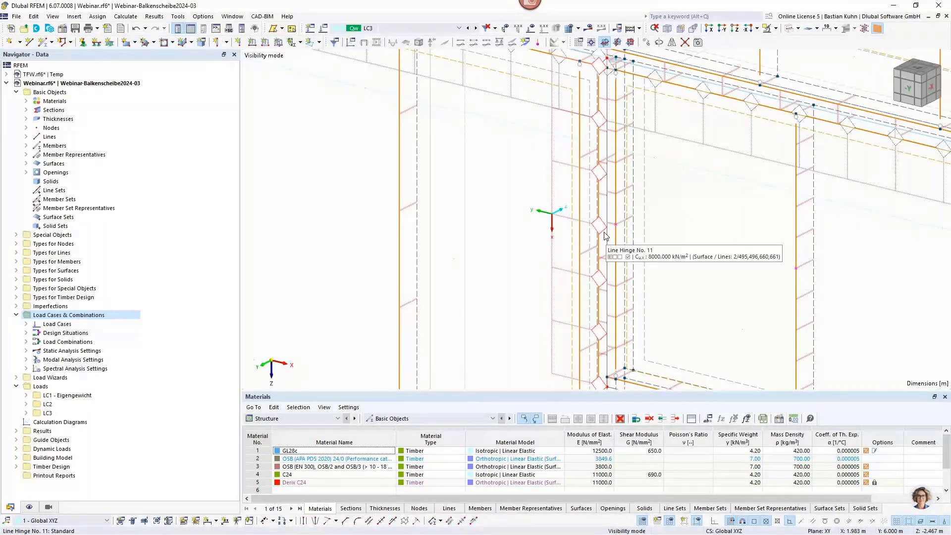
pyautogui.scroll(-5, 617, 260)
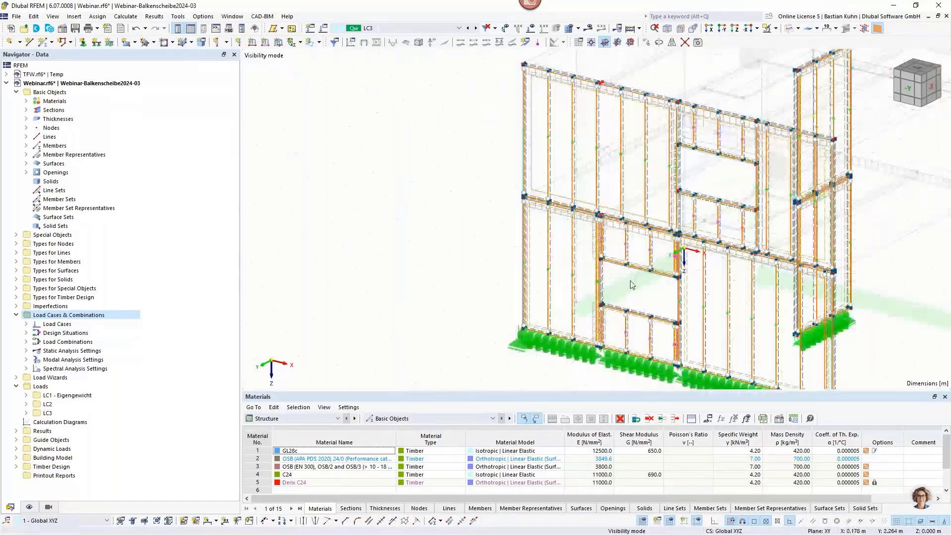
pyautogui.moveTo(632, 284); pyautogui.dragTo(587, 245, button='middle')
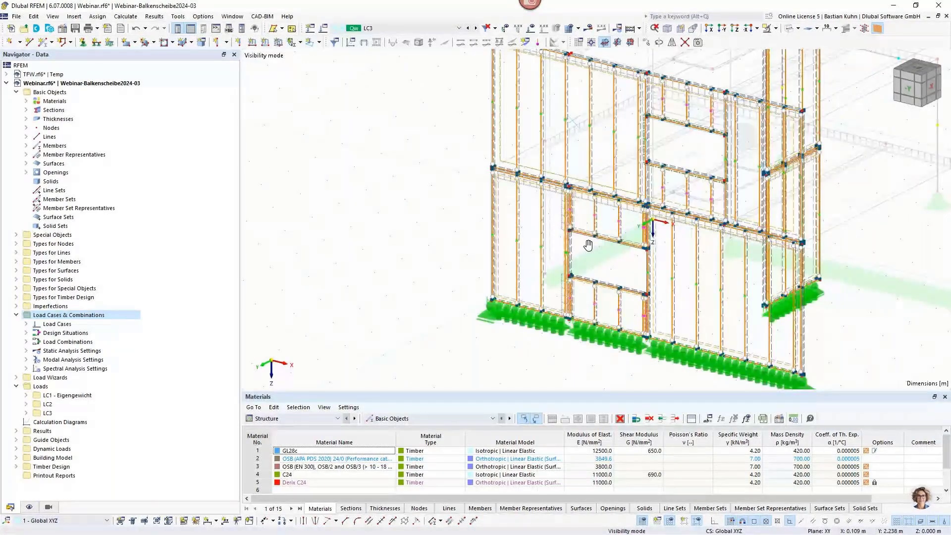
pyautogui.moveTo(588, 245); pyautogui.dragTo(558, 226, button='middle')
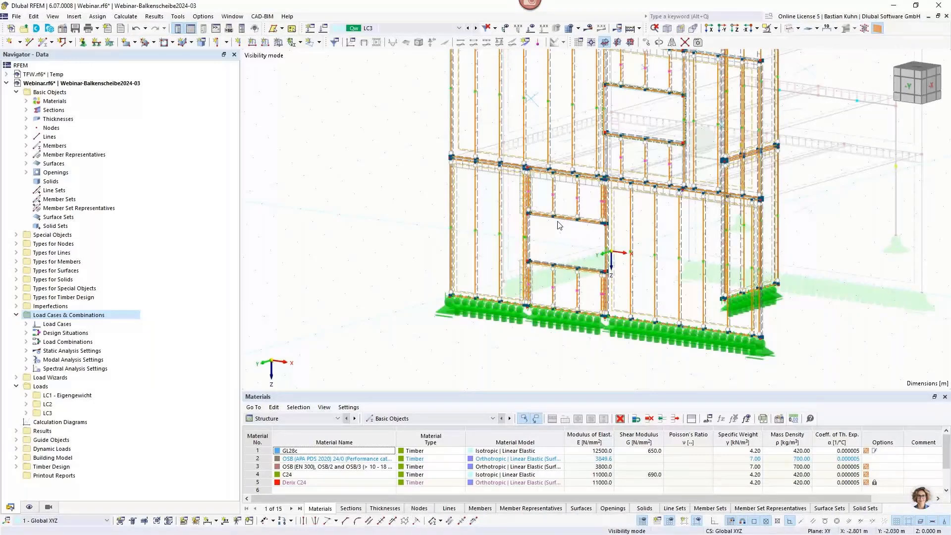
# Try to run the structural calculation twice, dismissing the plausibility check each time, and look over the ground-floor window framing
pyautogui.click(588, 28)
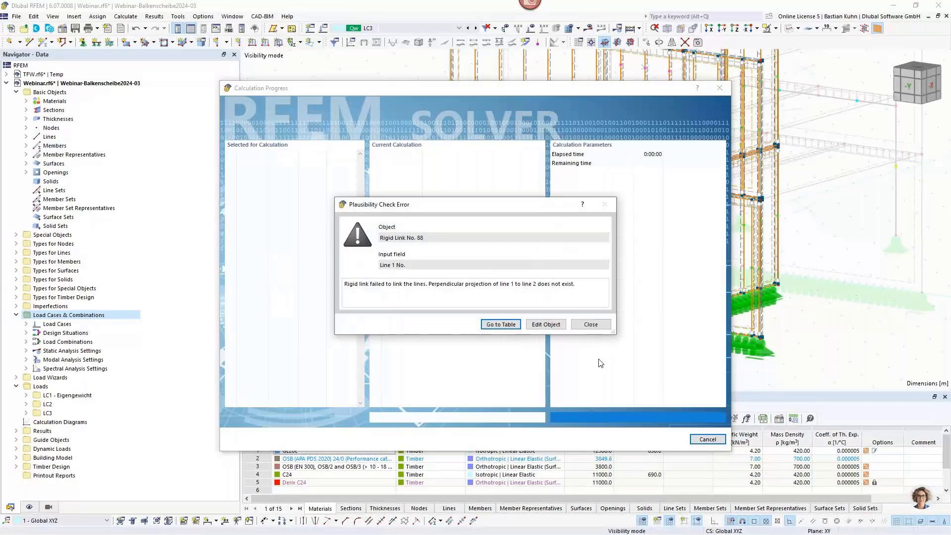
pyautogui.click(592, 325)
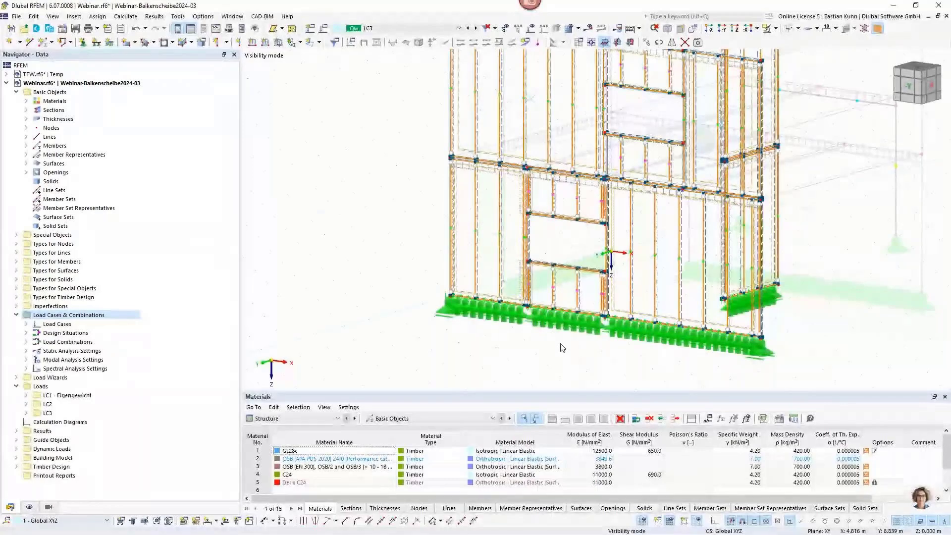
pyautogui.click(588, 28)
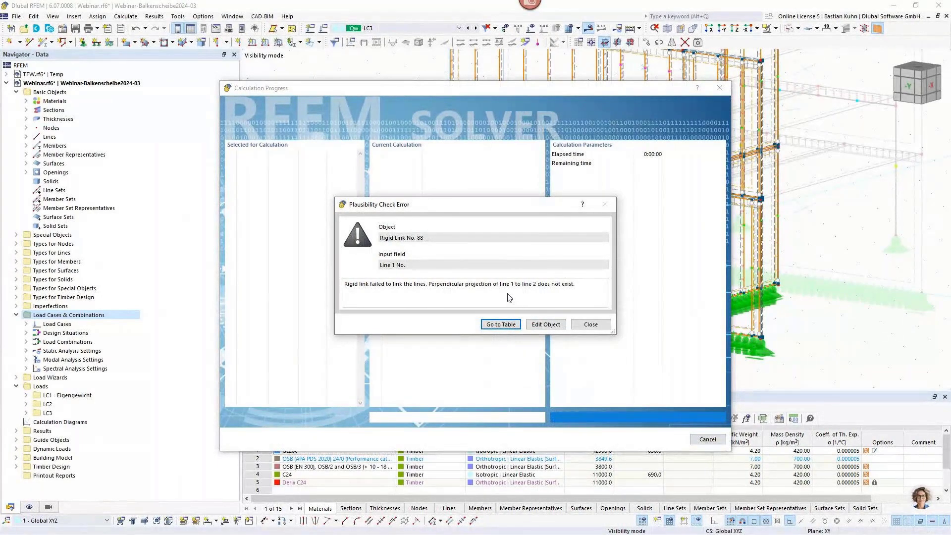
pyautogui.click(583, 326)
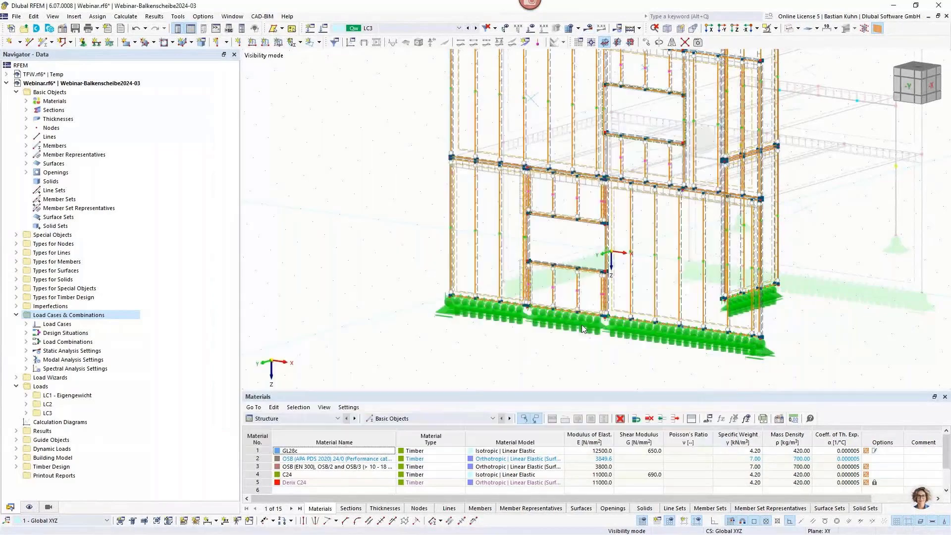
pyautogui.scroll(2, 614, 246)
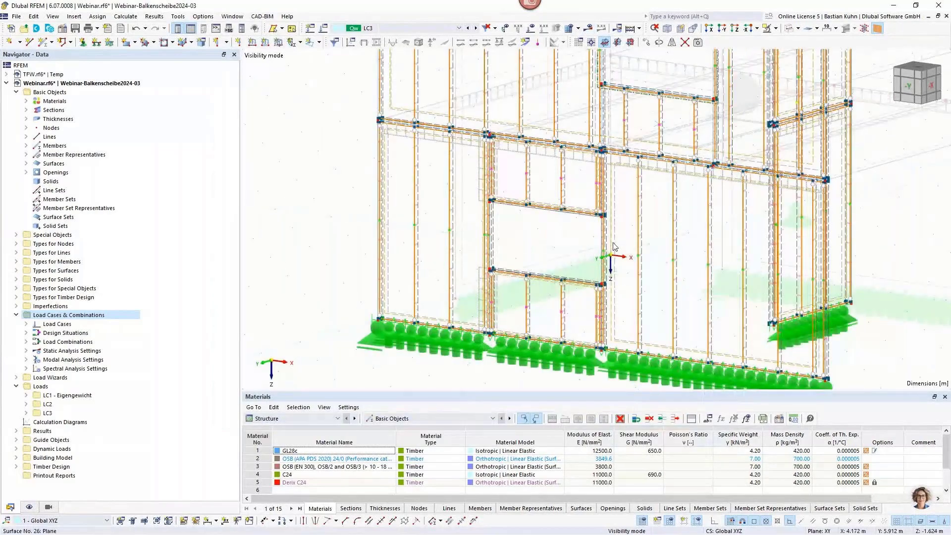
pyautogui.scroll(-1, 613, 246)
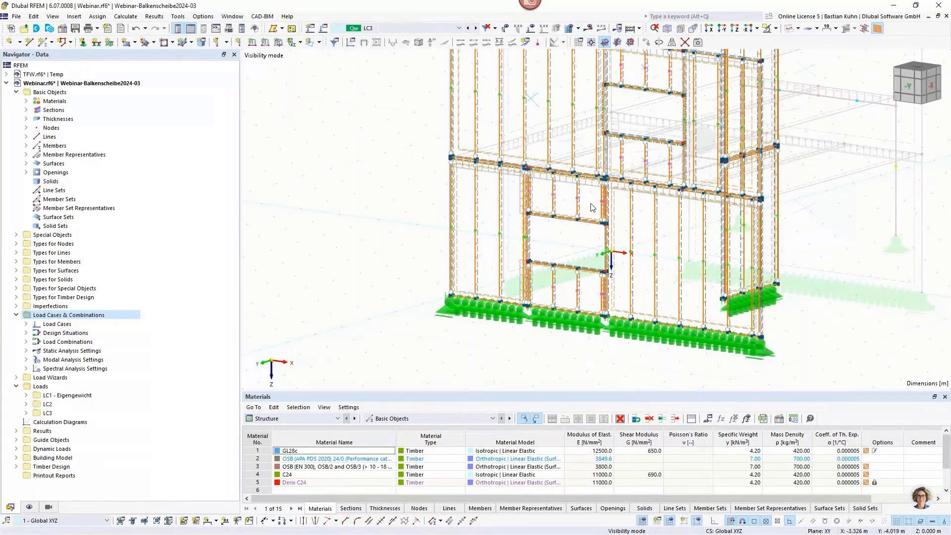
# Hide the beam panel topology objects and examine the surfaces and line hinges around the ground-floor window
pyautogui.scroll(3, 591, 207)
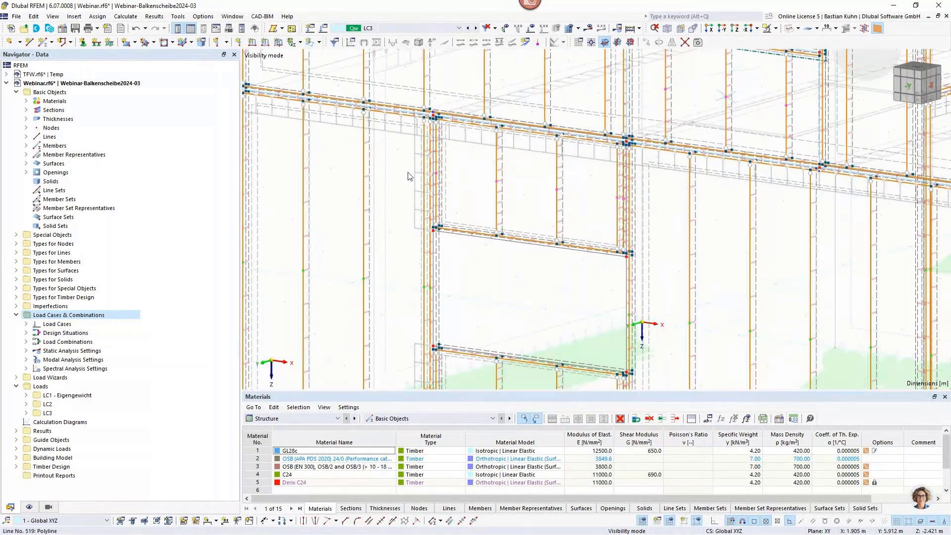
pyautogui.click(159, 43)
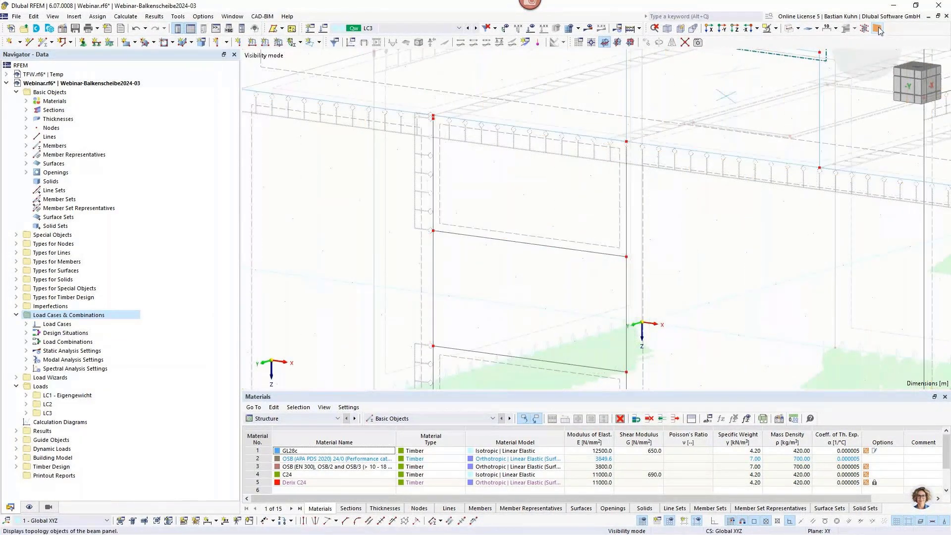
pyautogui.scroll(-3, 637, 197)
pyautogui.scroll(-2, 638, 197)
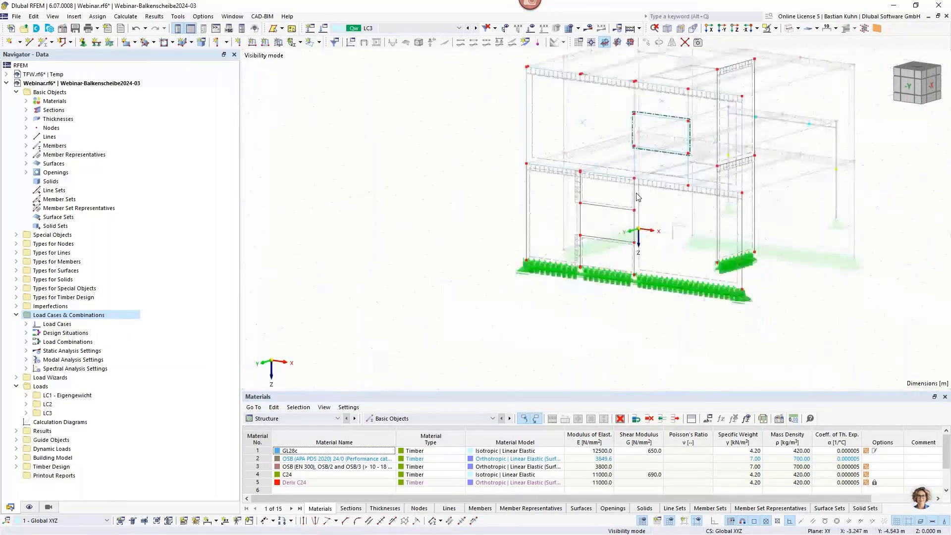
pyautogui.scroll(2, 637, 198)
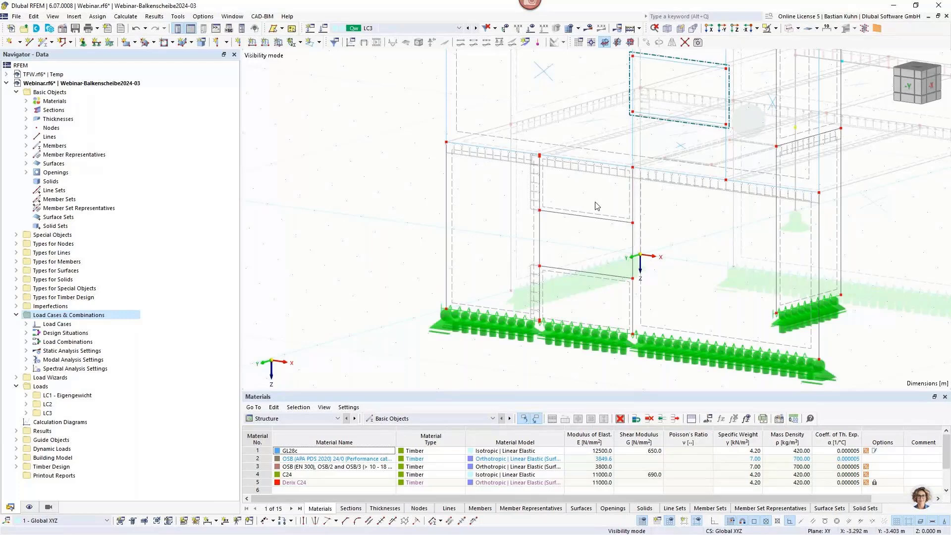
# Undo the thickness, surface and line hinge edits back through the division of surface No. 14
pyautogui.click(145, 28)
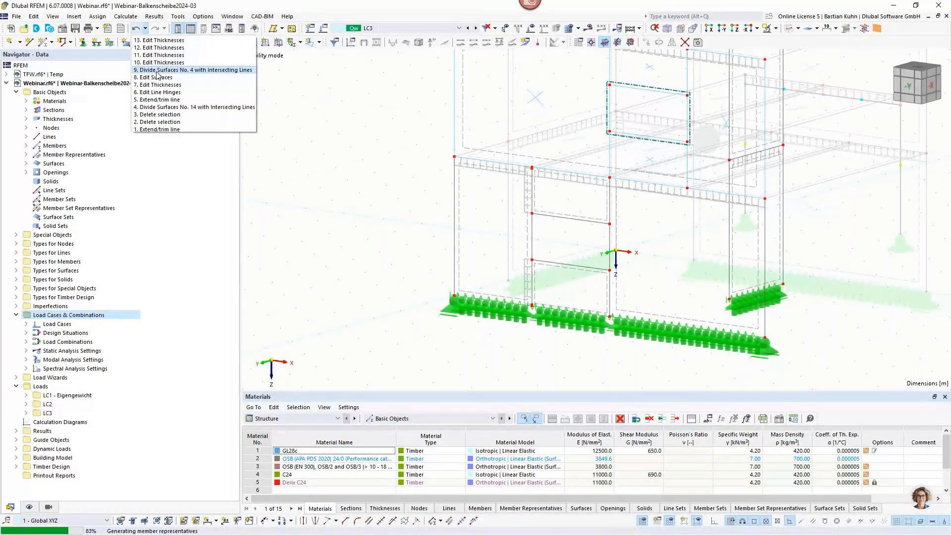
pyautogui.click(157, 71)
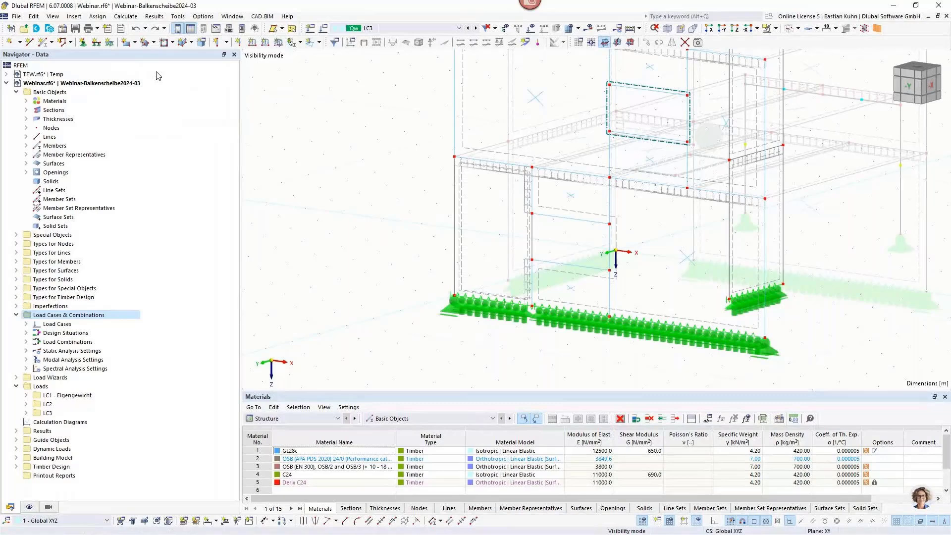
pyautogui.click(136, 29)
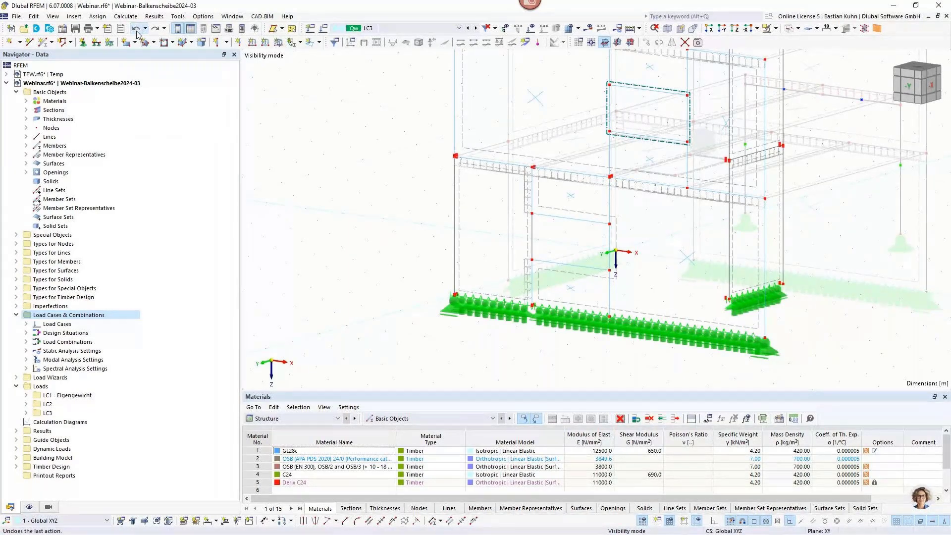
pyautogui.click(137, 32)
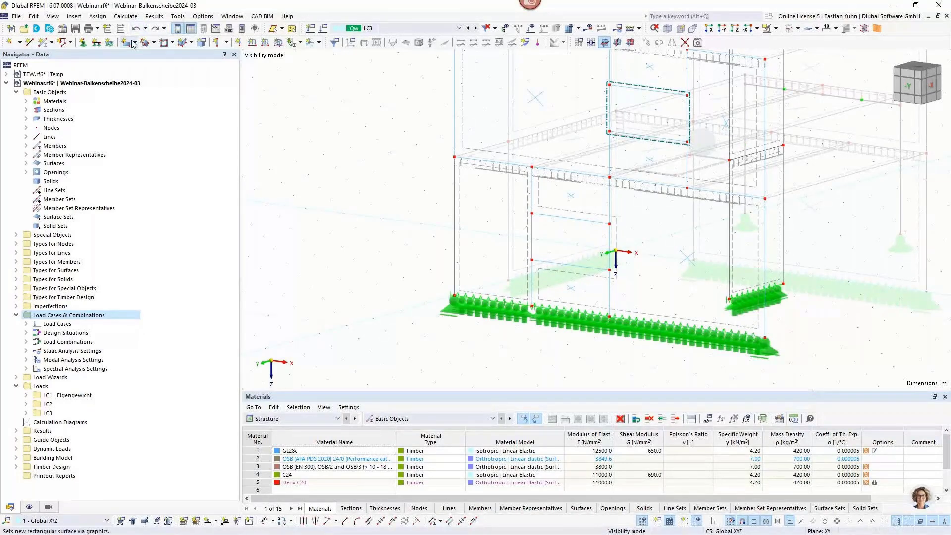
pyautogui.click(135, 29)
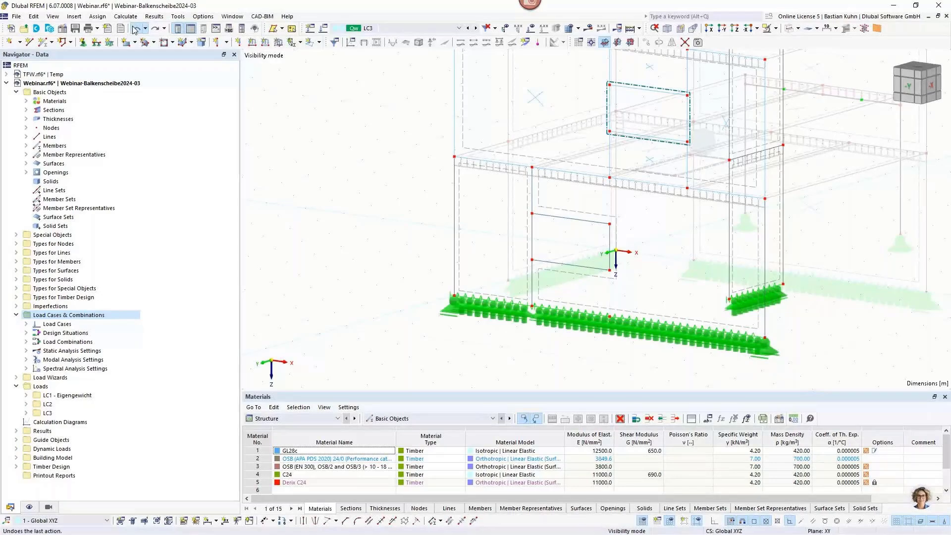
pyautogui.click(135, 30)
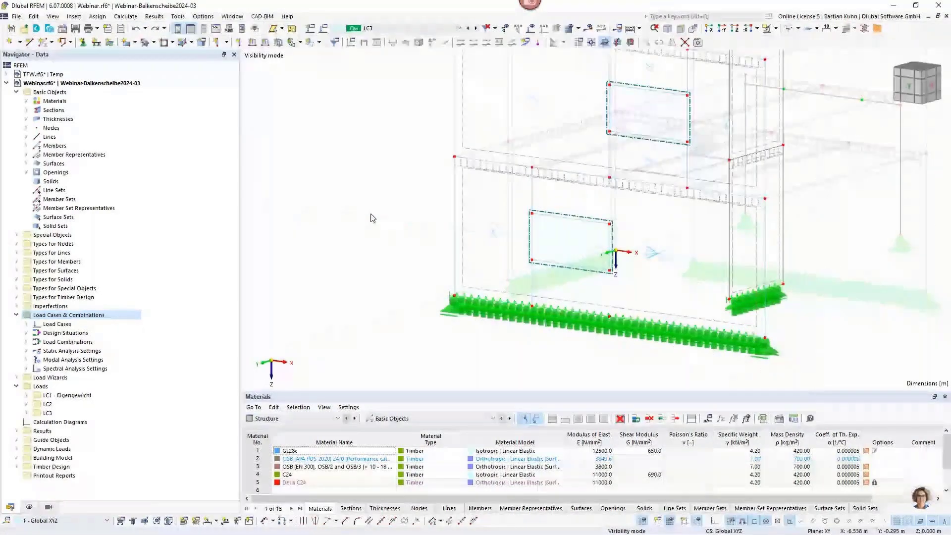
# Try assigning thickness 1 - Beam Panel to surfaces No. 14, 18, 27 and 30, inspect the beam panel topology, and undo the surface edit
pyautogui.scroll(-3, 413, 239)
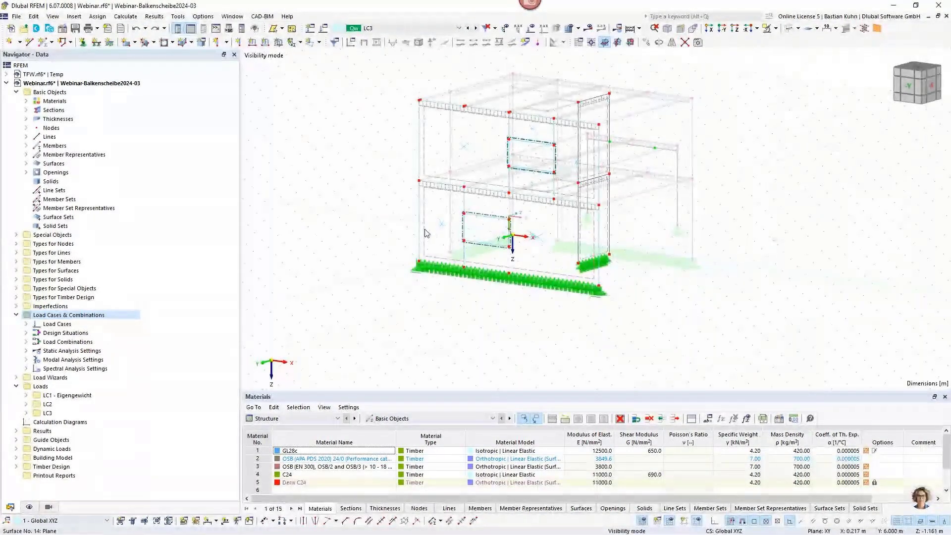
pyautogui.doubleClick(425, 169)
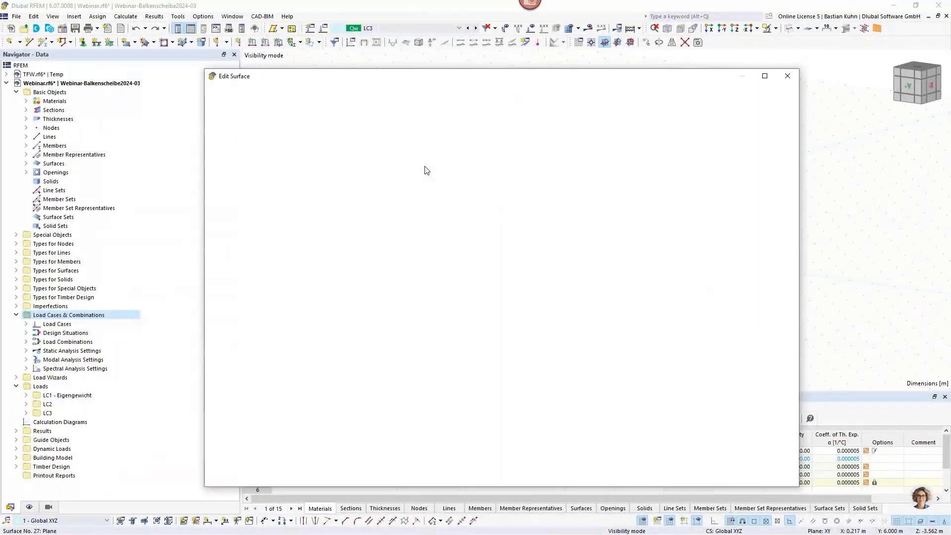
pyautogui.click(787, 76)
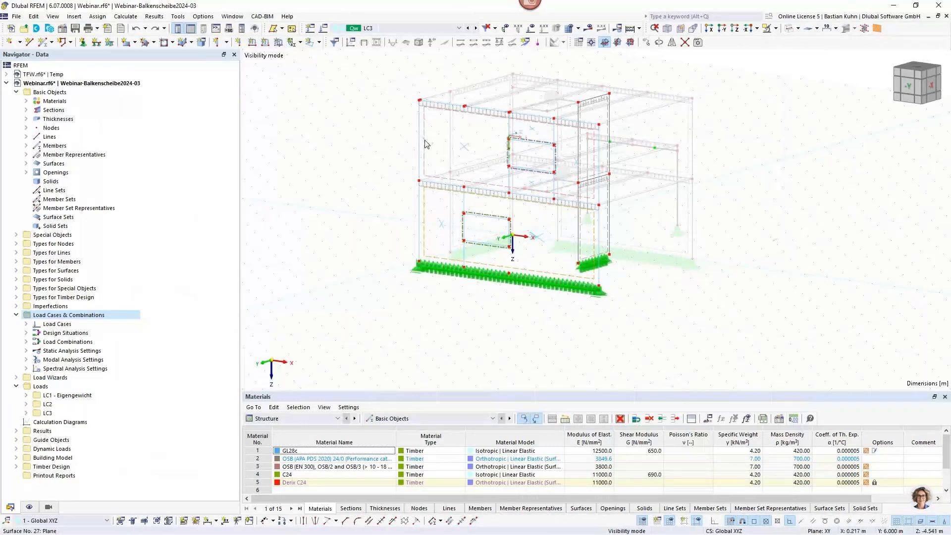
pyautogui.keyDown('ctrl'); pyautogui.moveTo(515, 141); pyautogui.dragTo(576, 220, button='middle'); pyautogui.keyUp('ctrl')
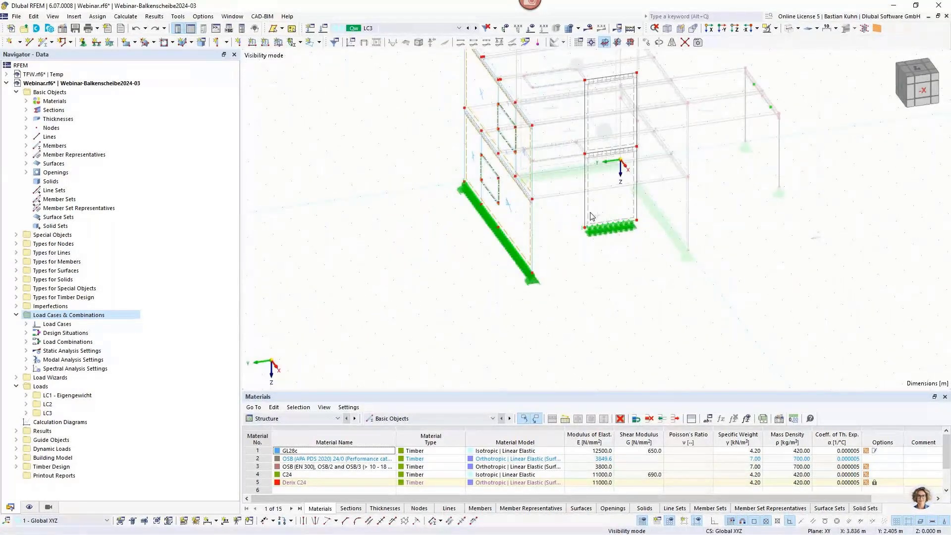
pyautogui.doubleClick(589, 138)
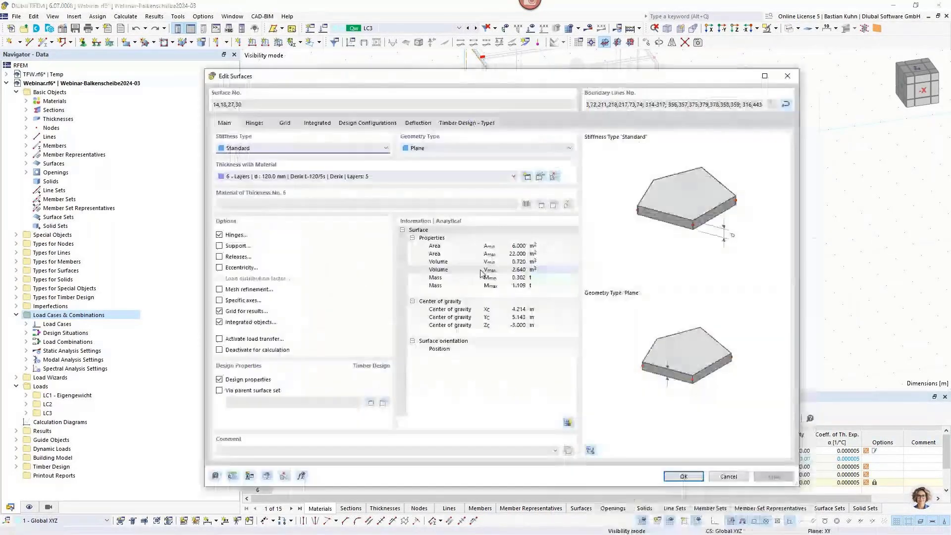
pyautogui.click(474, 177)
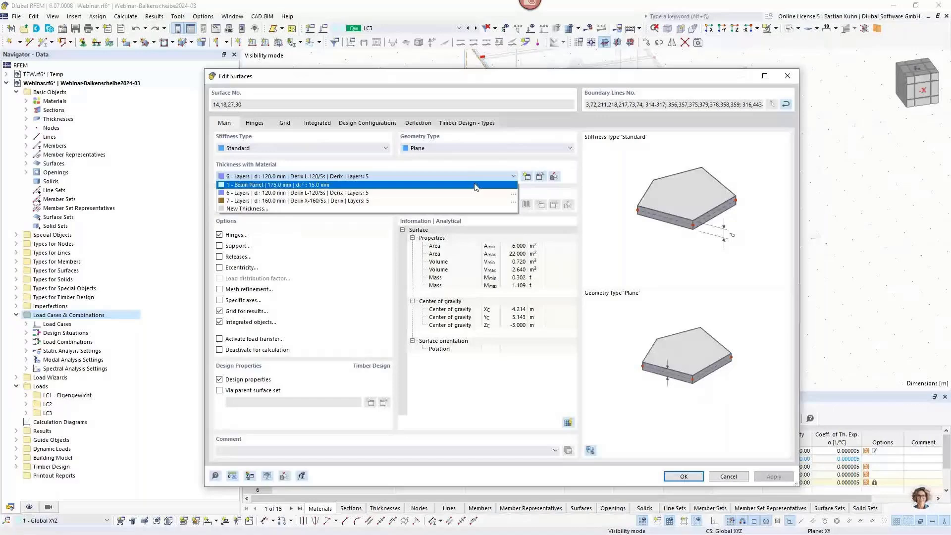
pyautogui.click(474, 185)
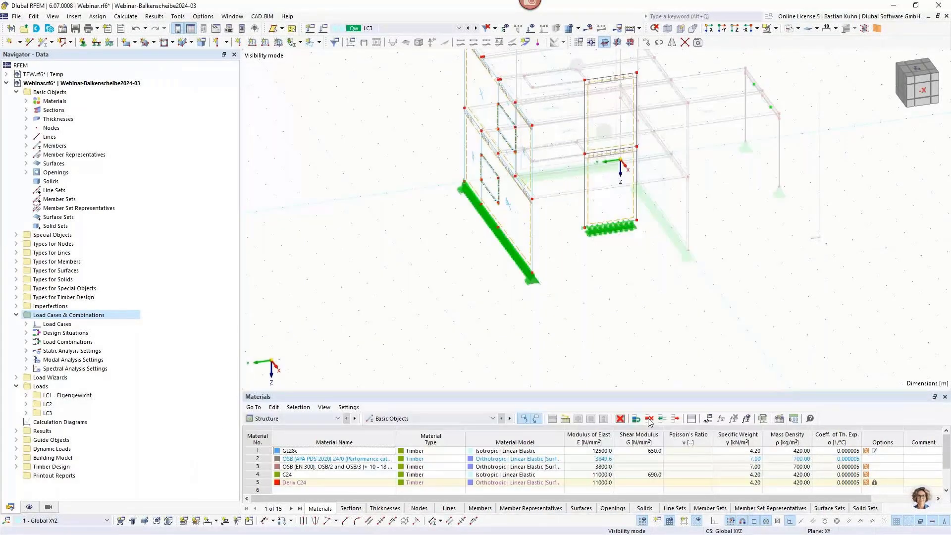
pyautogui.click(877, 28)
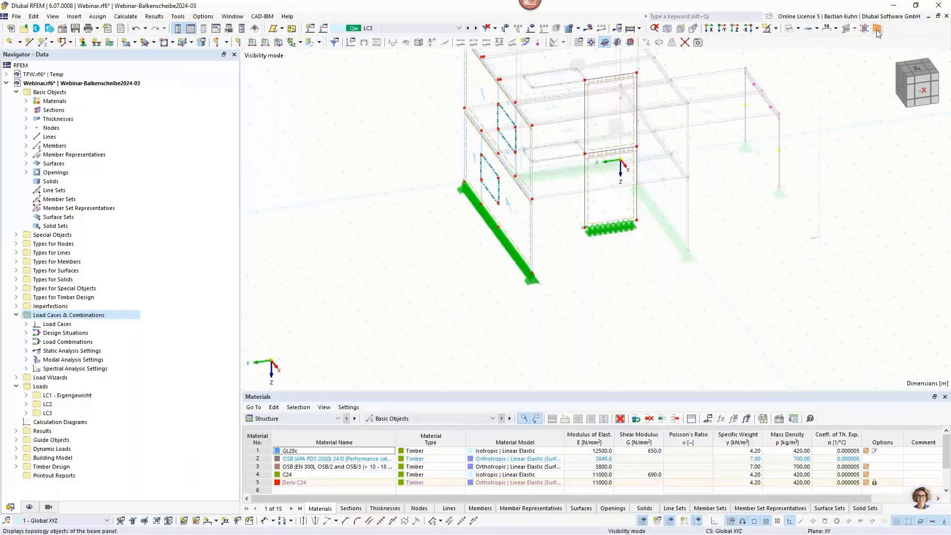
pyautogui.moveTo(493, 208); pyautogui.dragTo(246, 104, button='middle')
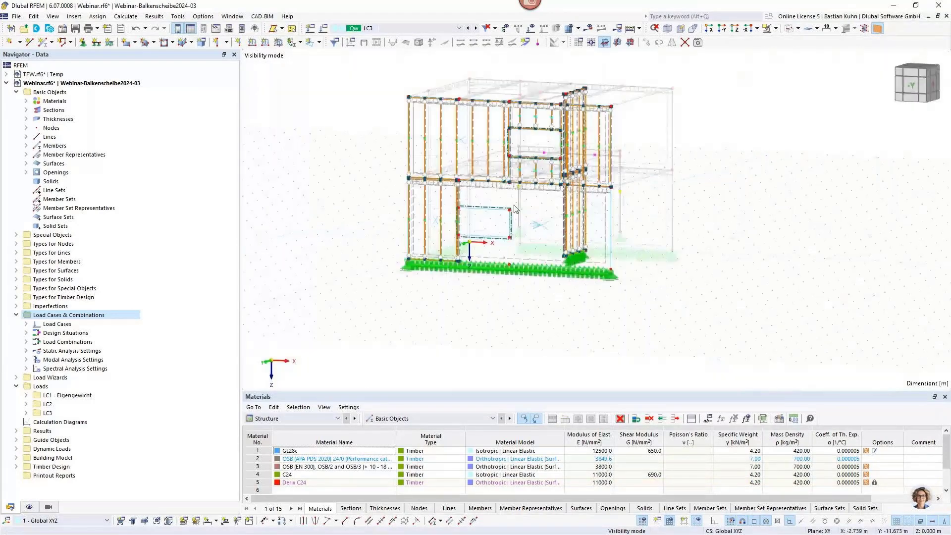
pyautogui.click(145, 29)
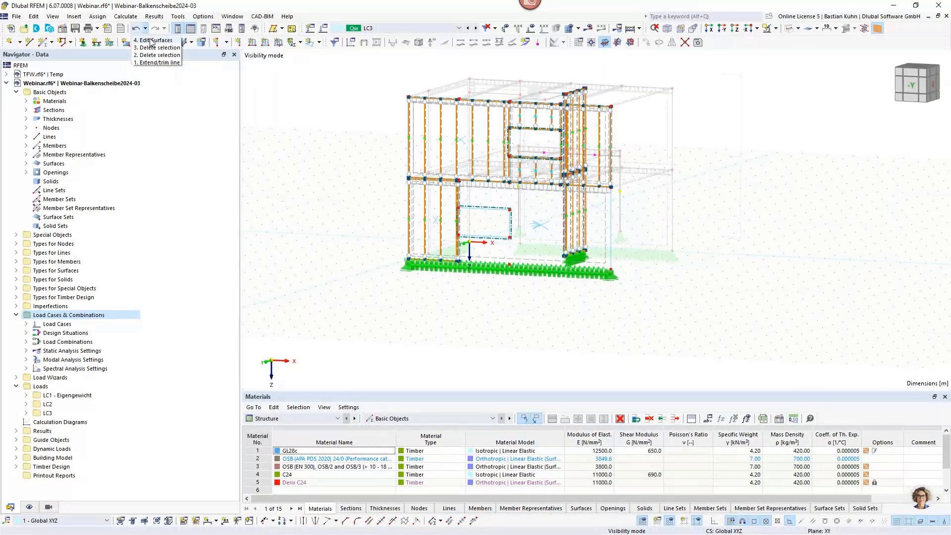
pyautogui.click(152, 40)
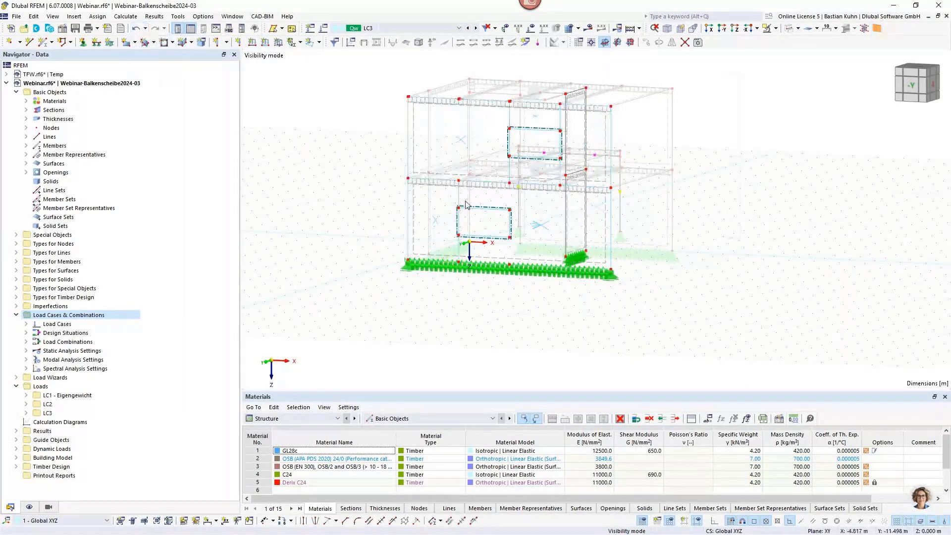
# Extend line No. 489 at the ground-floor window's side to the next member/line at both ends, creating new lines
pyautogui.scroll(2, 465, 204)
pyautogui.scroll(3, 466, 204)
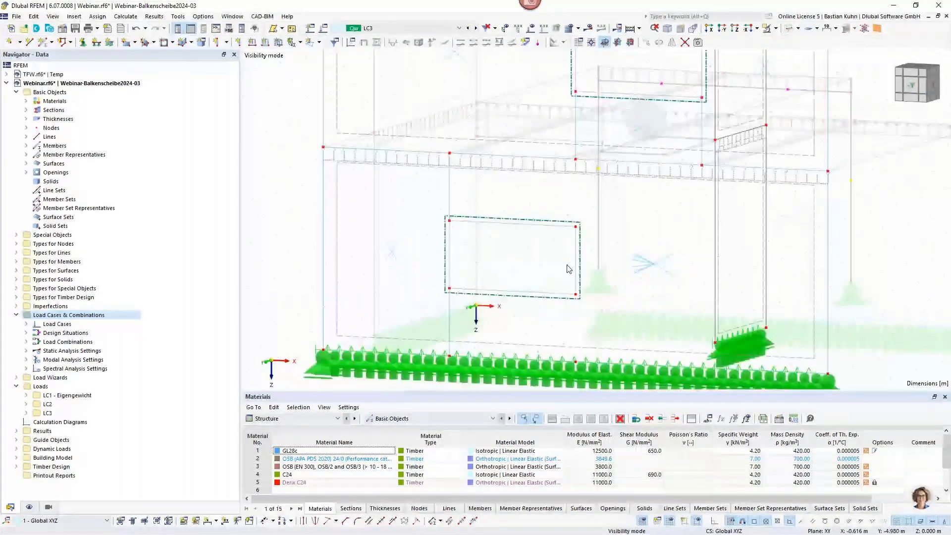
pyautogui.rightClick(576, 260)
pyautogui.click(629, 116)
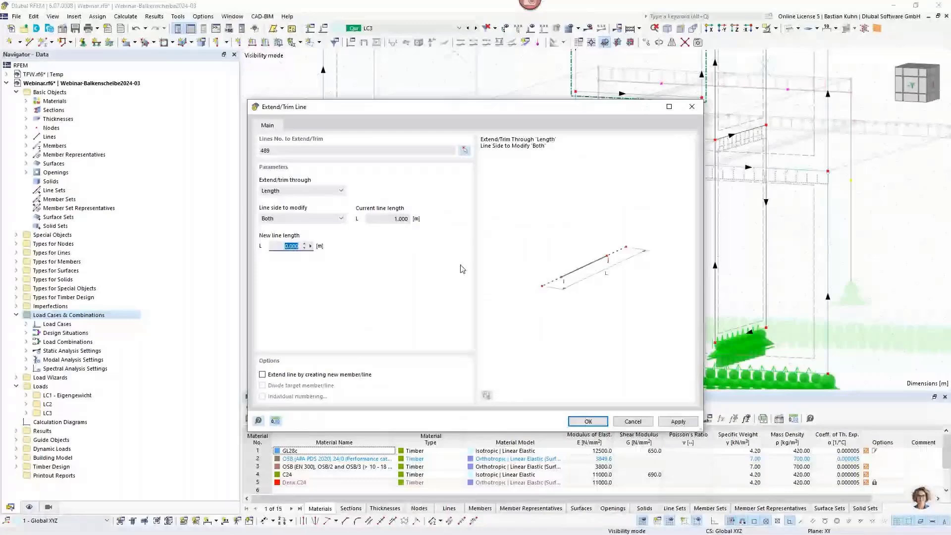
pyautogui.click(327, 191)
pyautogui.click(330, 211)
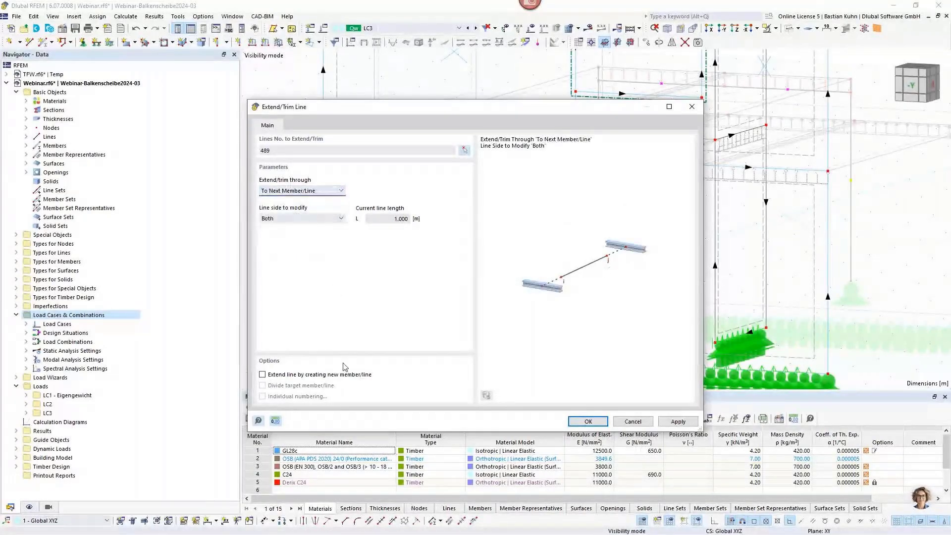
pyautogui.click(262, 375)
pyautogui.click(580, 420)
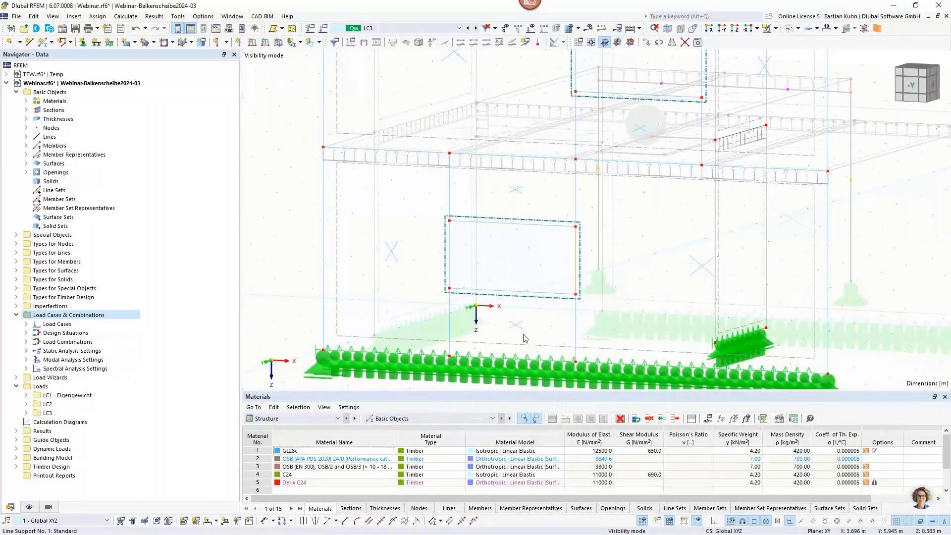
# Calculate load case LC3 with results shown and examine the walls' global deformations |u| from several angles
pyautogui.scroll(-3, 512, 283)
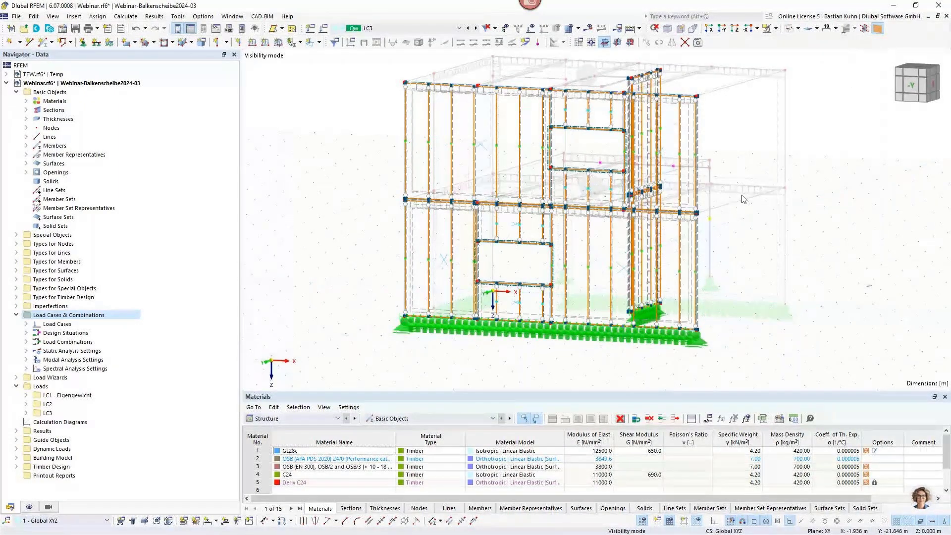
pyautogui.click(587, 31)
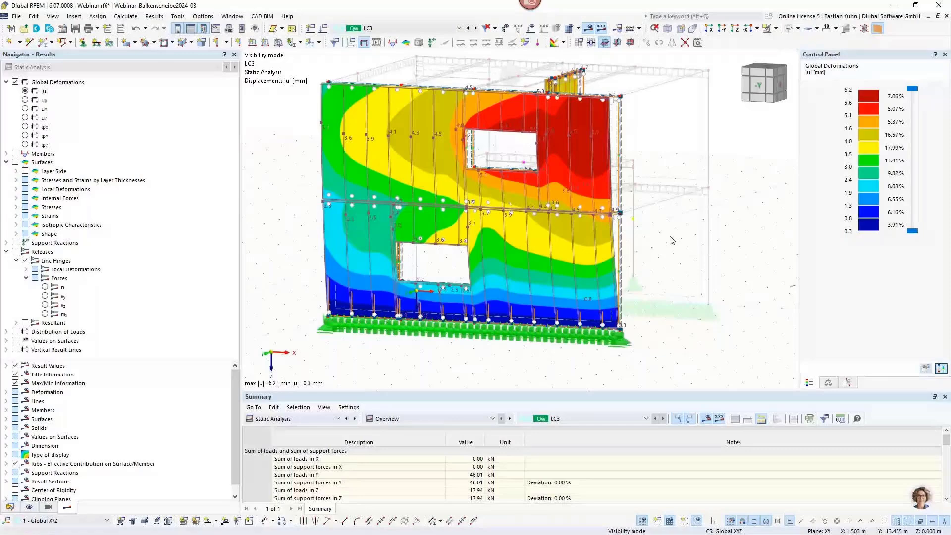
pyautogui.keyDown('ctrl'); pyautogui.moveTo(671, 241); pyautogui.dragTo(533, 151, button='middle'); pyautogui.keyUp('ctrl')
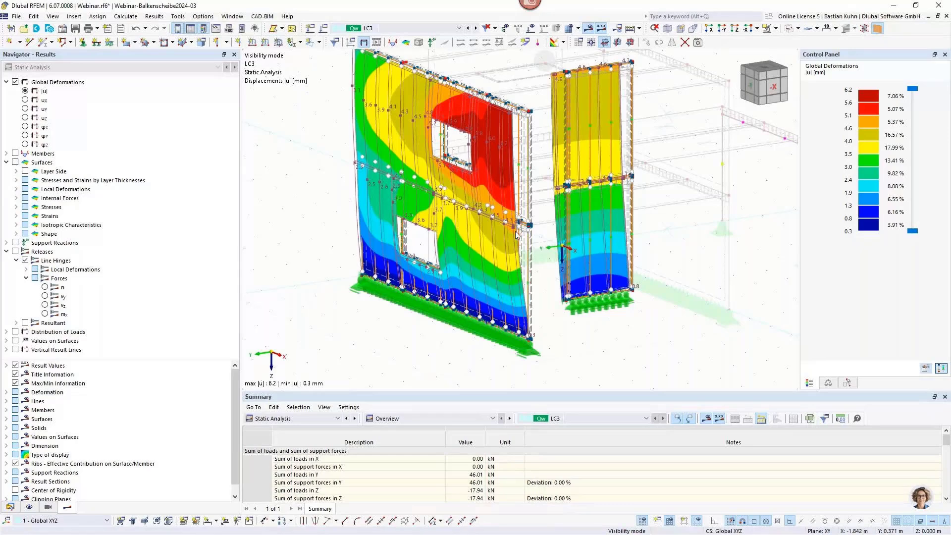
pyautogui.scroll(-3, 546, 225)
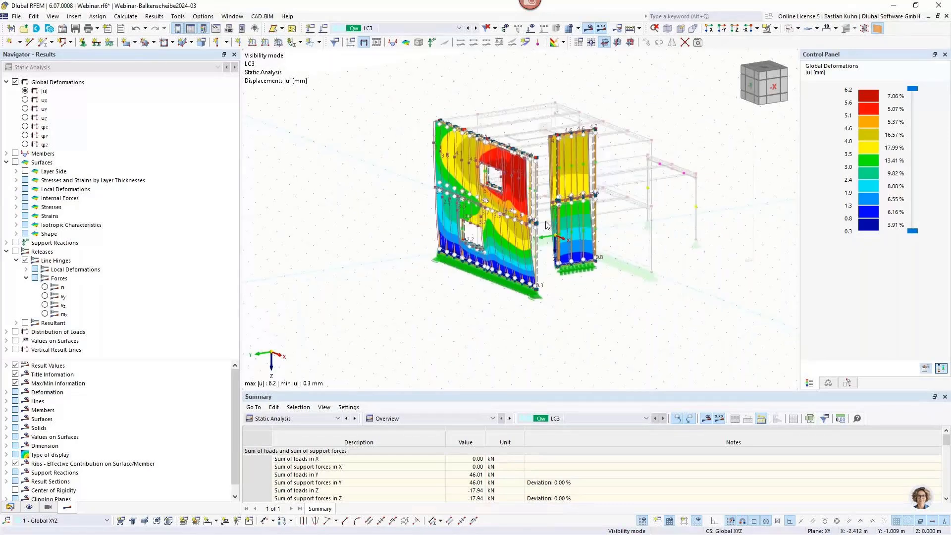
pyautogui.keyDown('ctrl'); pyautogui.moveTo(546, 225); pyautogui.dragTo(535, 221, button='middle'); pyautogui.keyUp('ctrl')
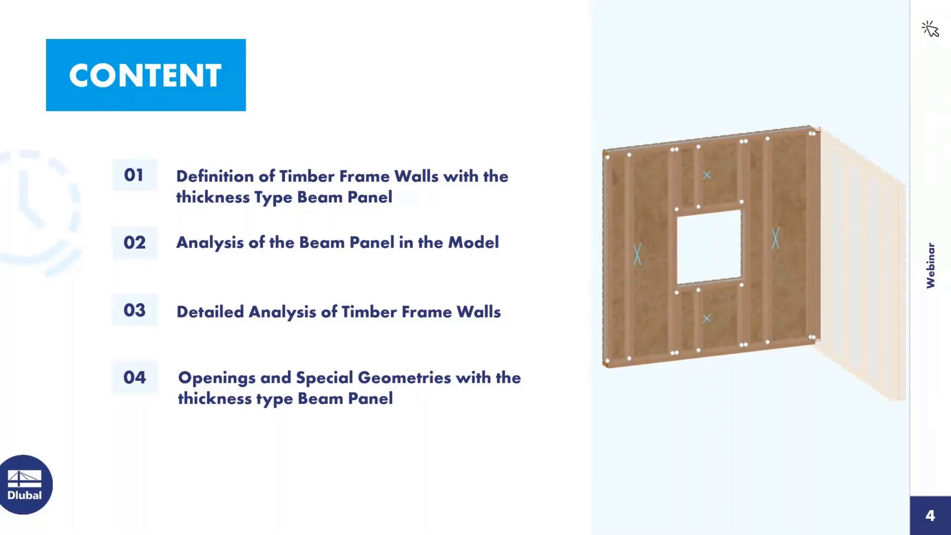
pyautogui.press('Right')
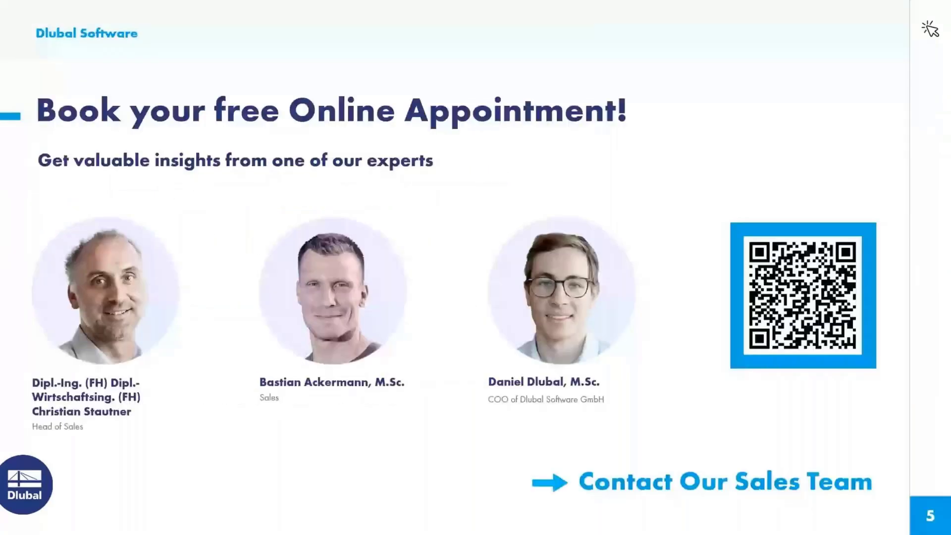